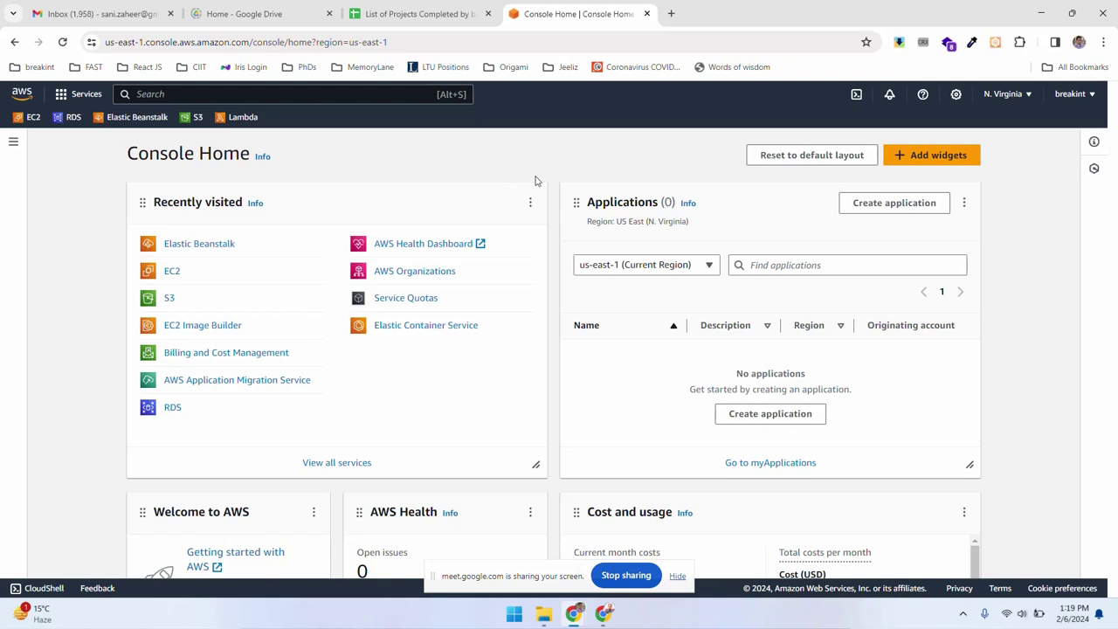
# Open the EC2 service dashboard and look over the list of available AWS regions.
pyautogui.click(172, 273)
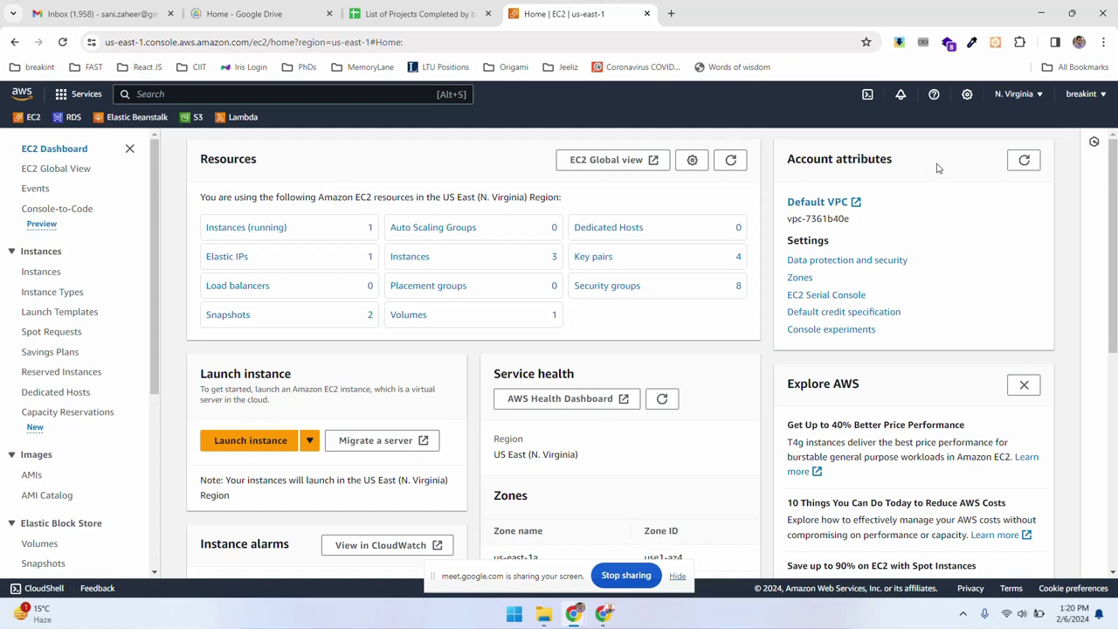
pyautogui.click(1039, 97)
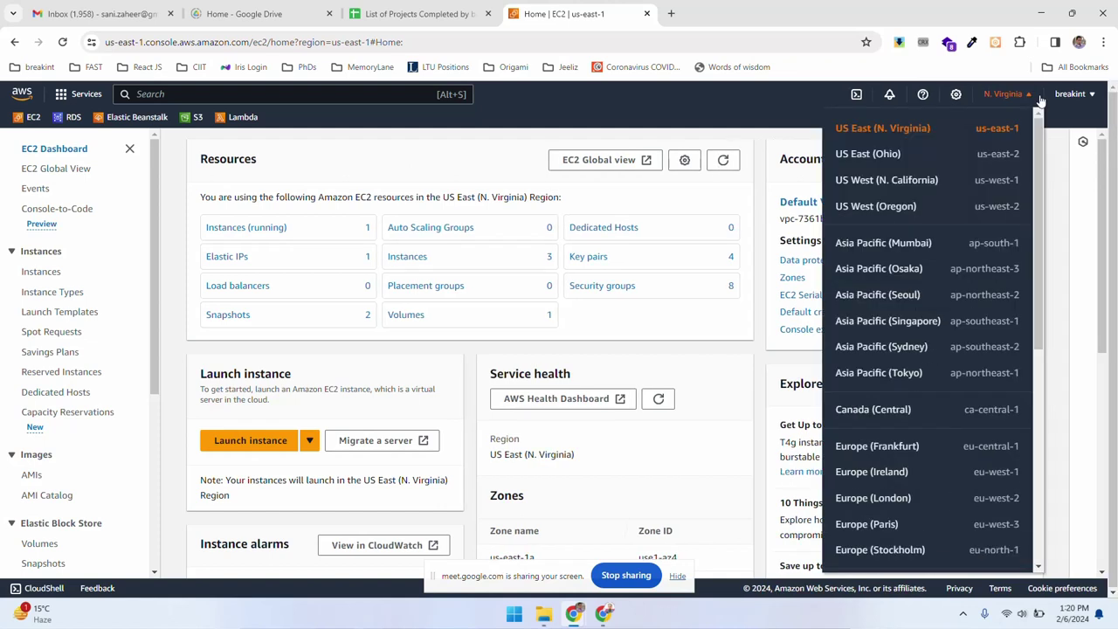
pyautogui.click(469, 158)
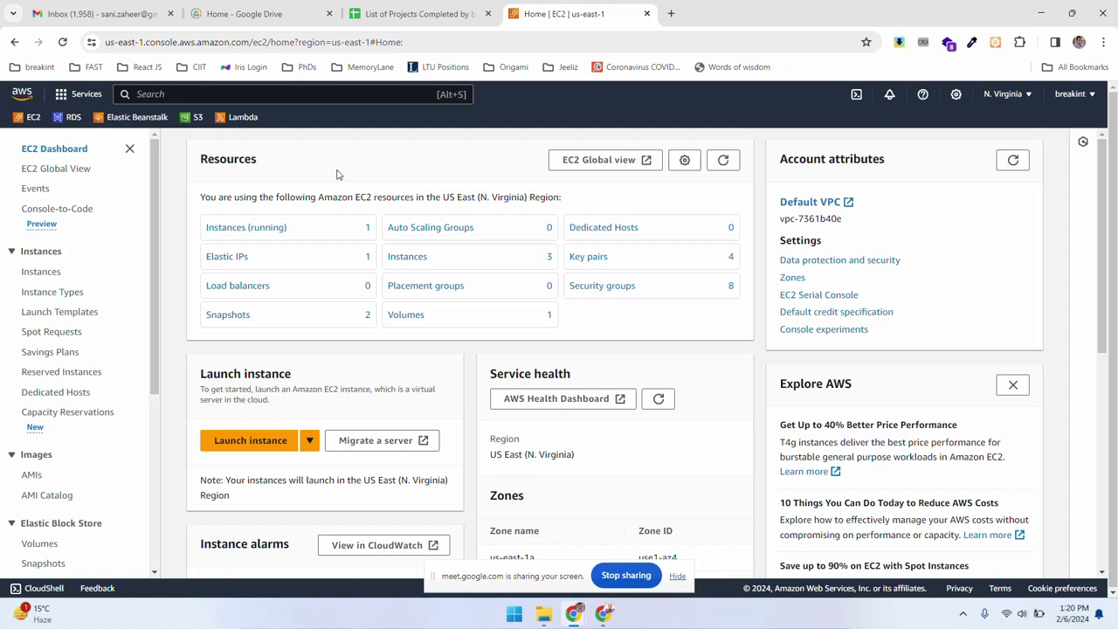
# Open the running EC2 instances and remove the instance state filter to list every instance.
pyautogui.click(267, 237)
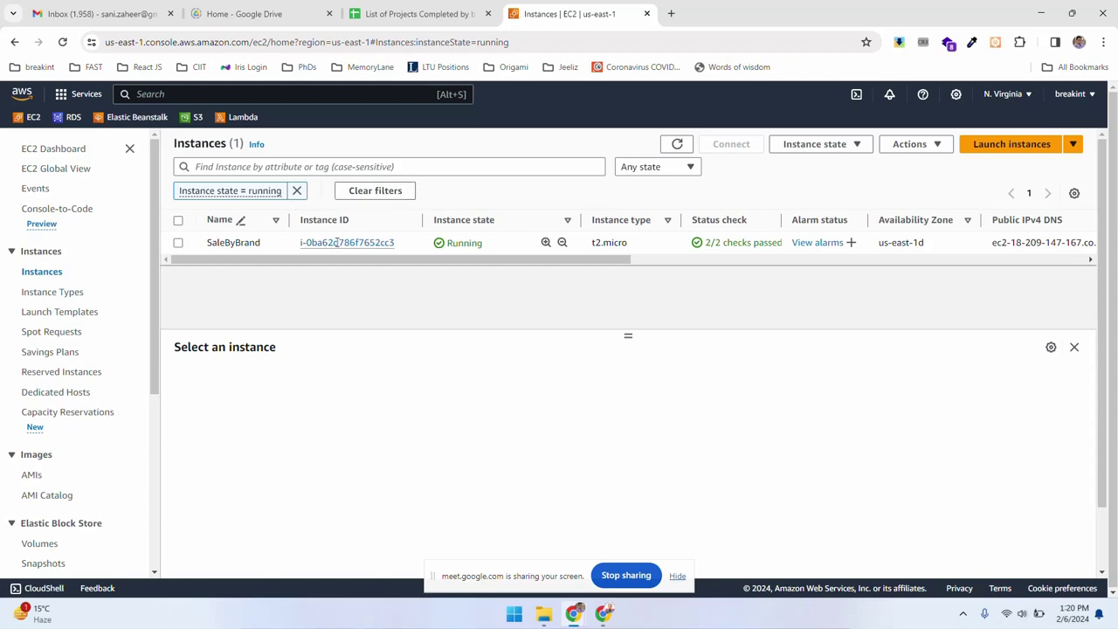
pyautogui.click(296, 193)
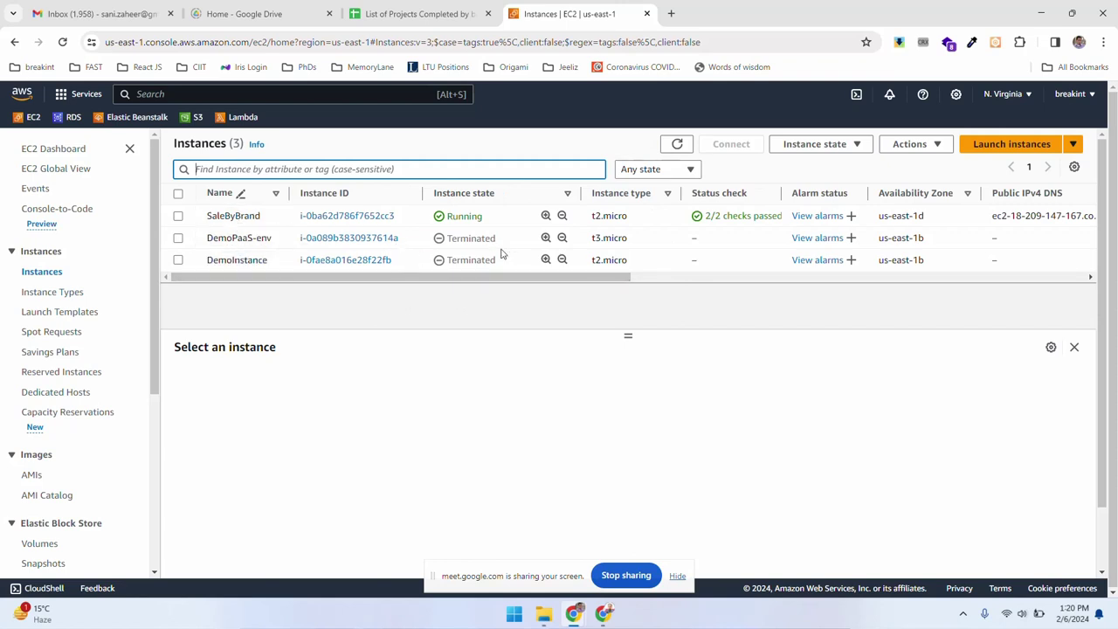
pyautogui.moveTo(456, 216); pyautogui.dragTo(505, 220)
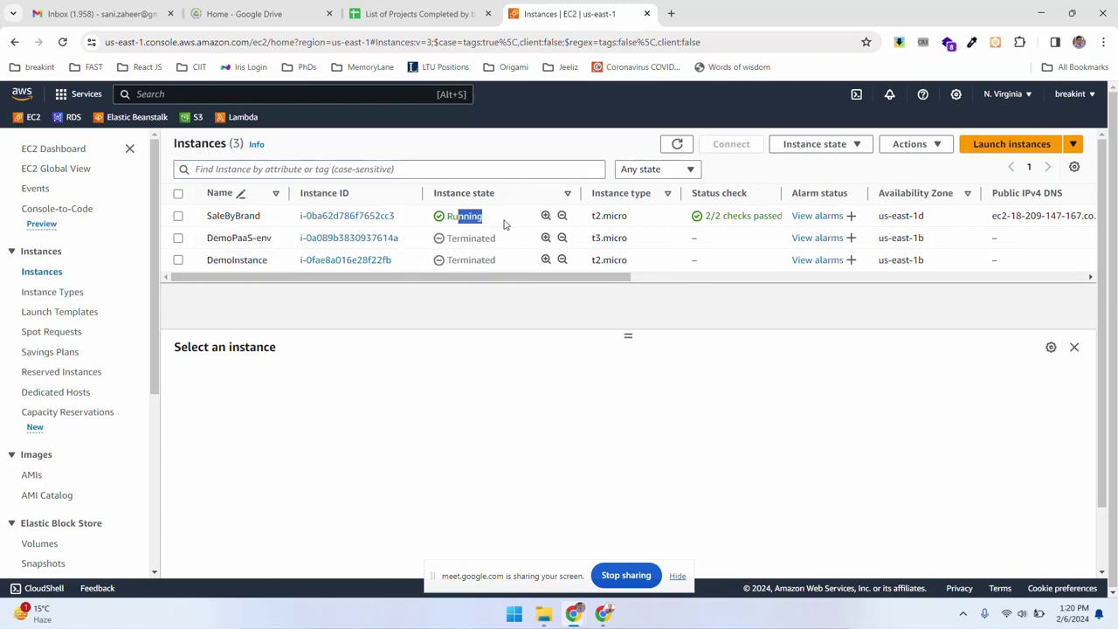
pyautogui.click(491, 297)
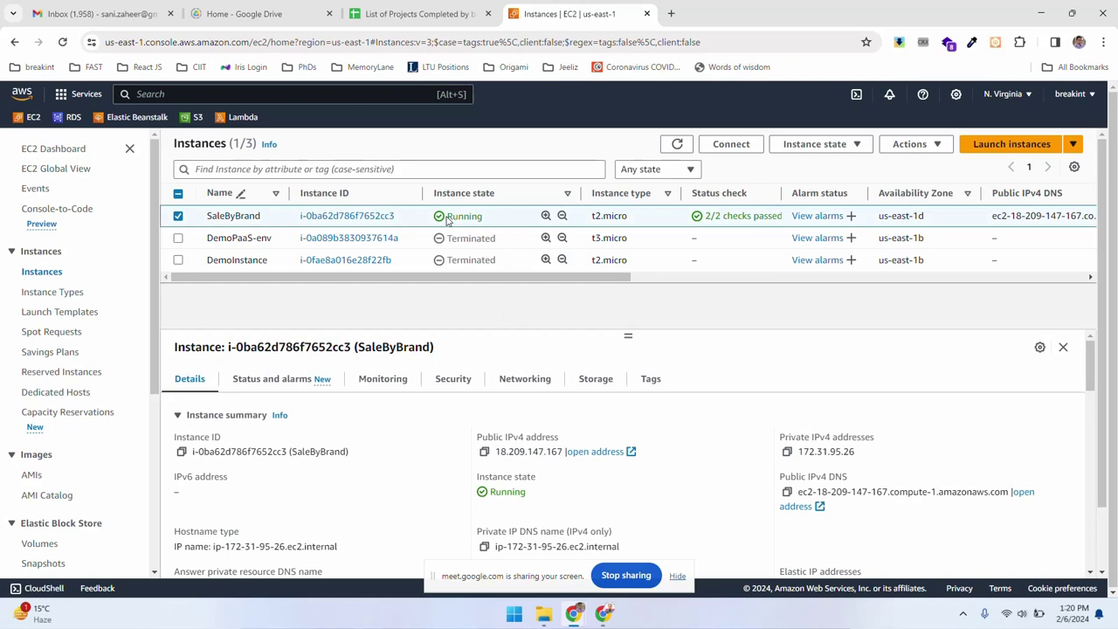
# Select the SaleByBrand instance and review the state actions available for it.
pyautogui.click(178, 217)
pyautogui.click(179, 216)
pyautogui.click(831, 148)
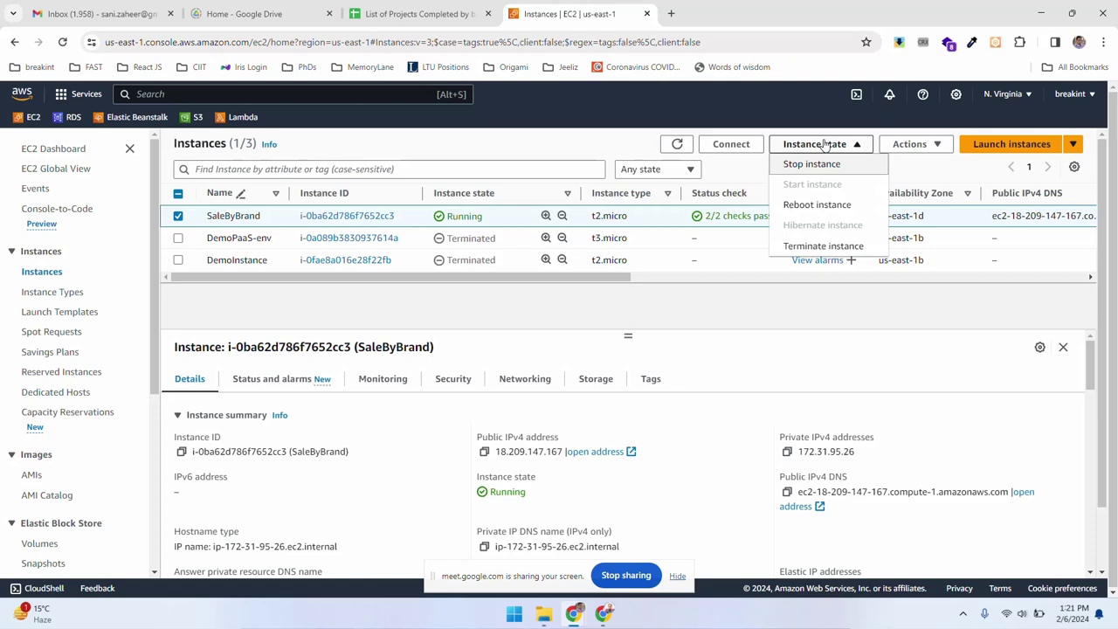
pyautogui.click(598, 149)
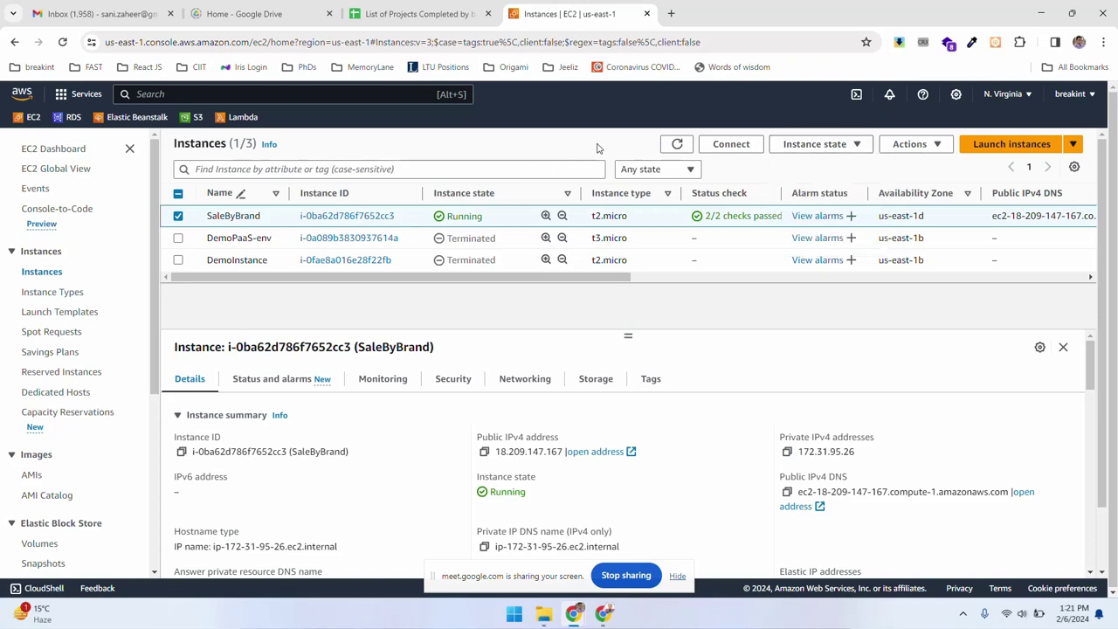
pyautogui.click(180, 218)
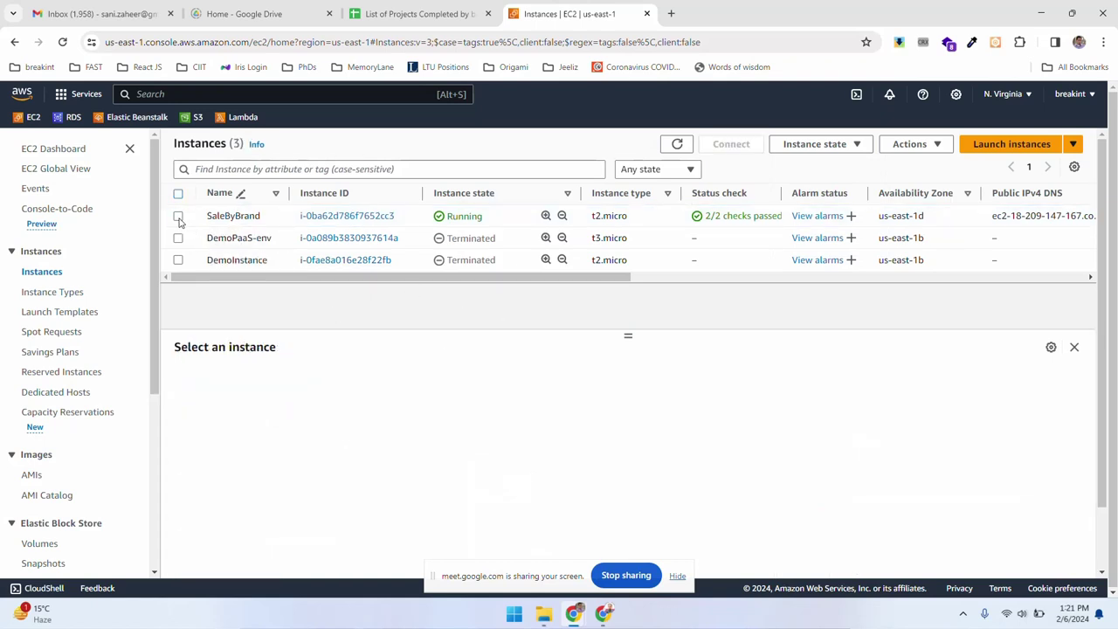
pyautogui.click(178, 217)
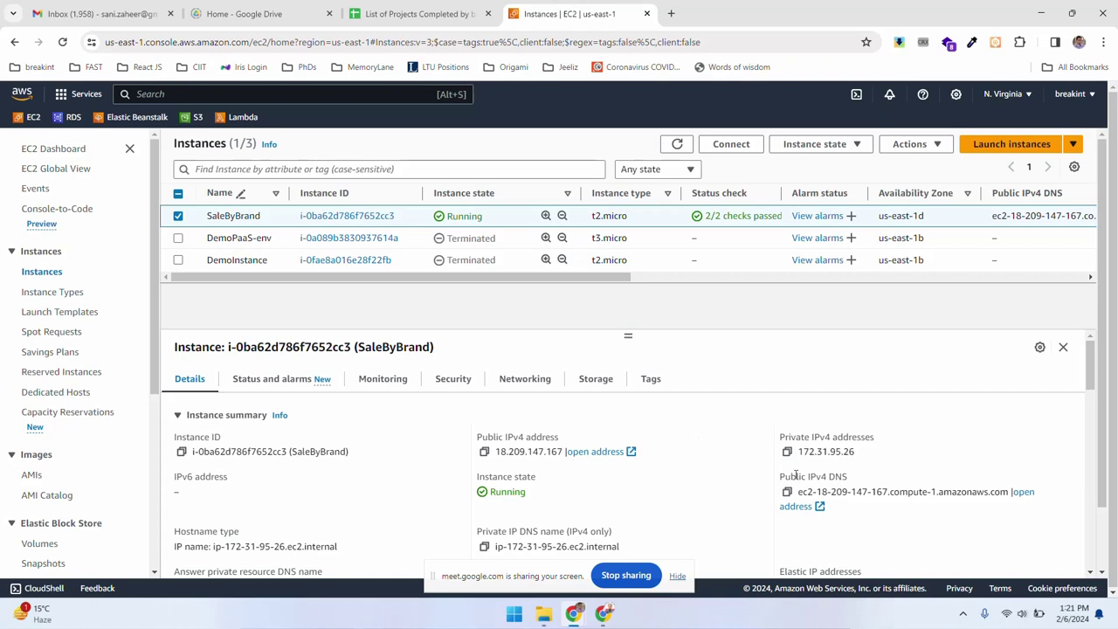
# Open the SaleByBrand instance's public IPv4 DNS address in the browser and return to the instance list.
pyautogui.moveTo(796, 476); pyautogui.dragTo(867, 481)
pyautogui.click(870, 482)
pyautogui.click(1018, 493)
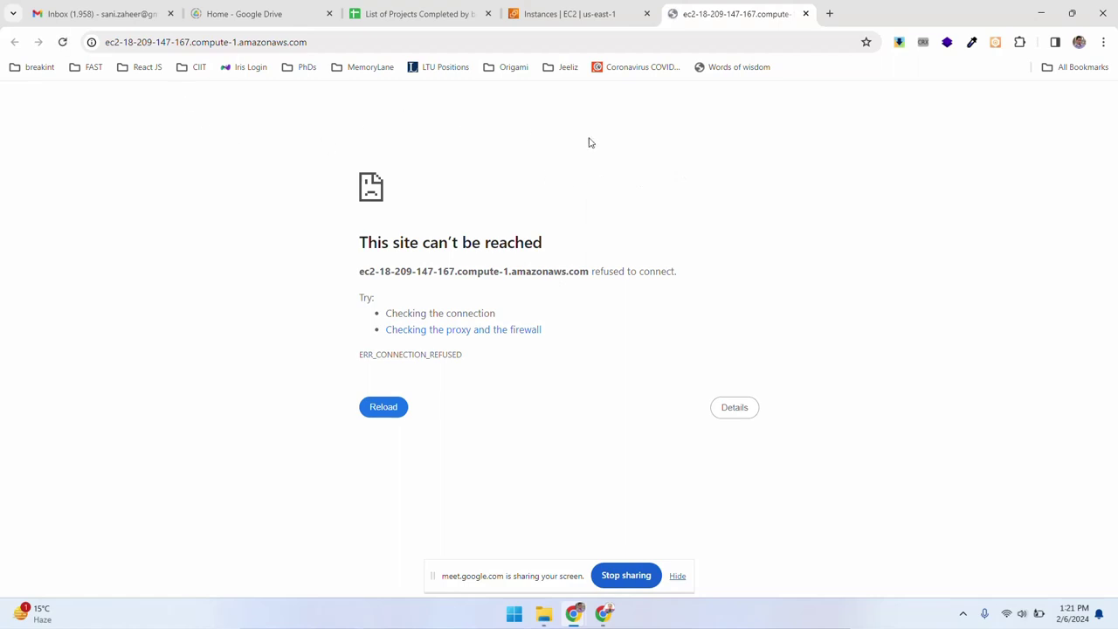
pyautogui.click(805, 14)
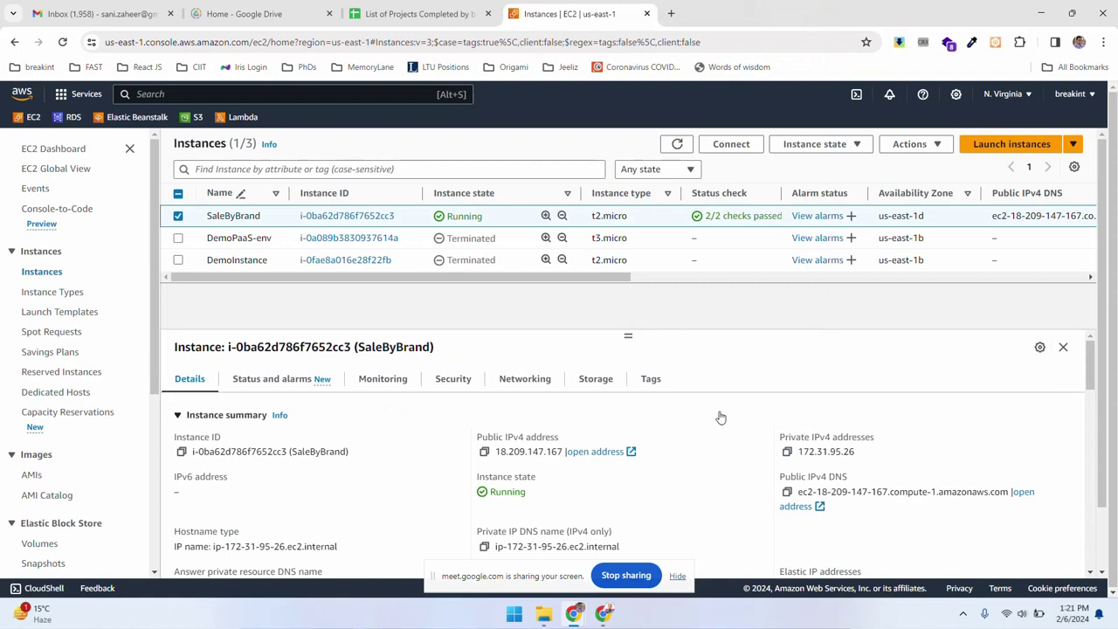
# Examine the SaleByBrand instance's summary and its networking details, including IP addresses, subnet and availability zone.
pyautogui.scroll(-1, 704, 415)
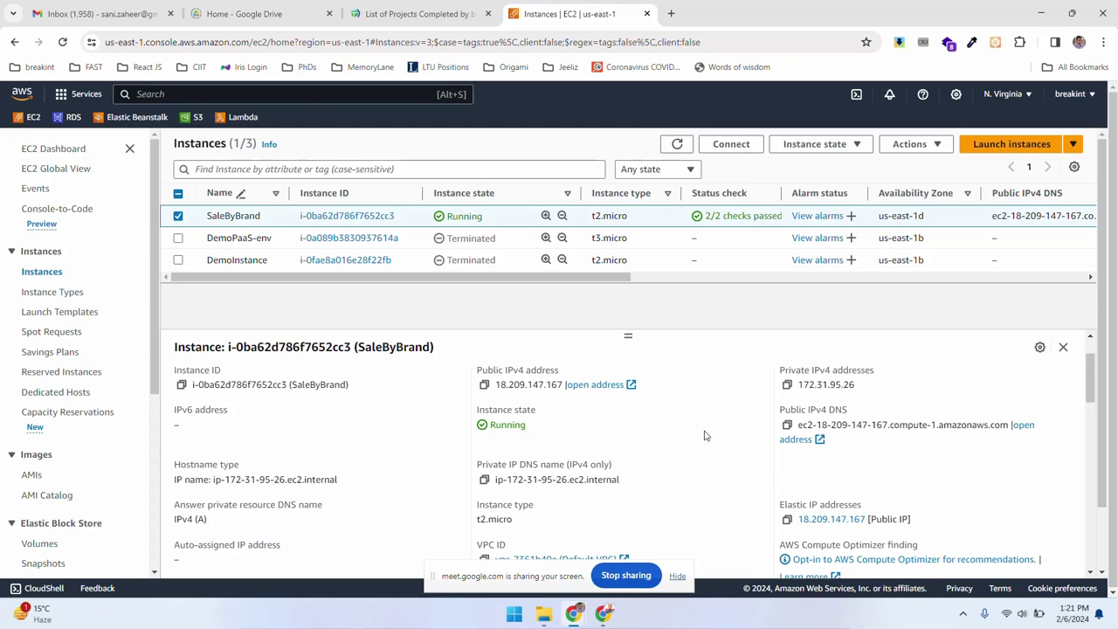
pyautogui.scroll(-2, 705, 435)
pyautogui.scroll(3, 706, 435)
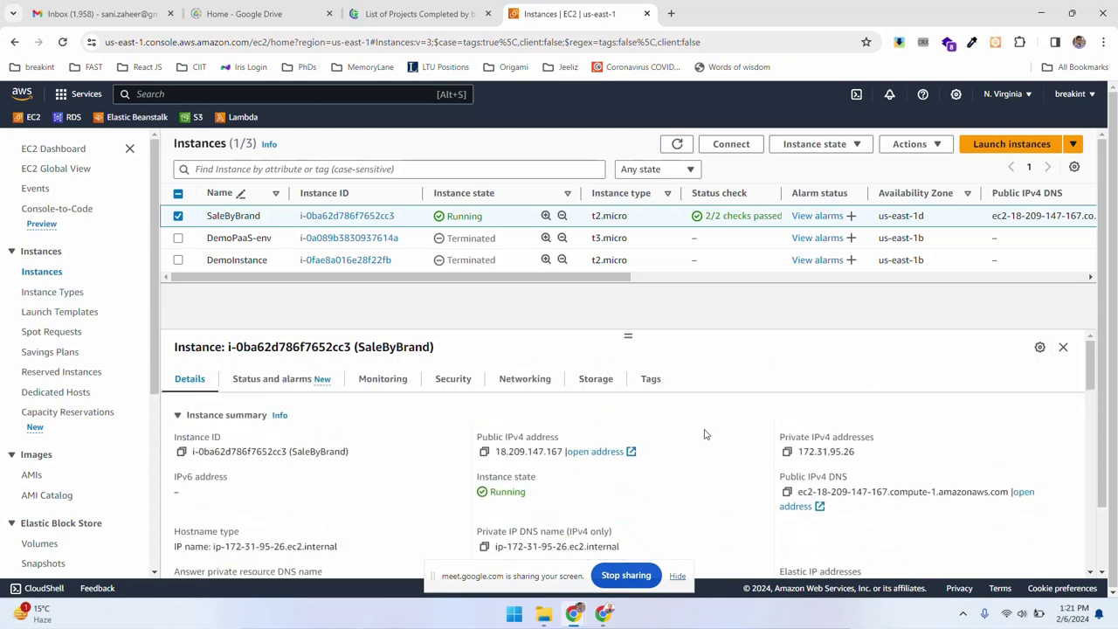
pyautogui.scroll(-3, 699, 437)
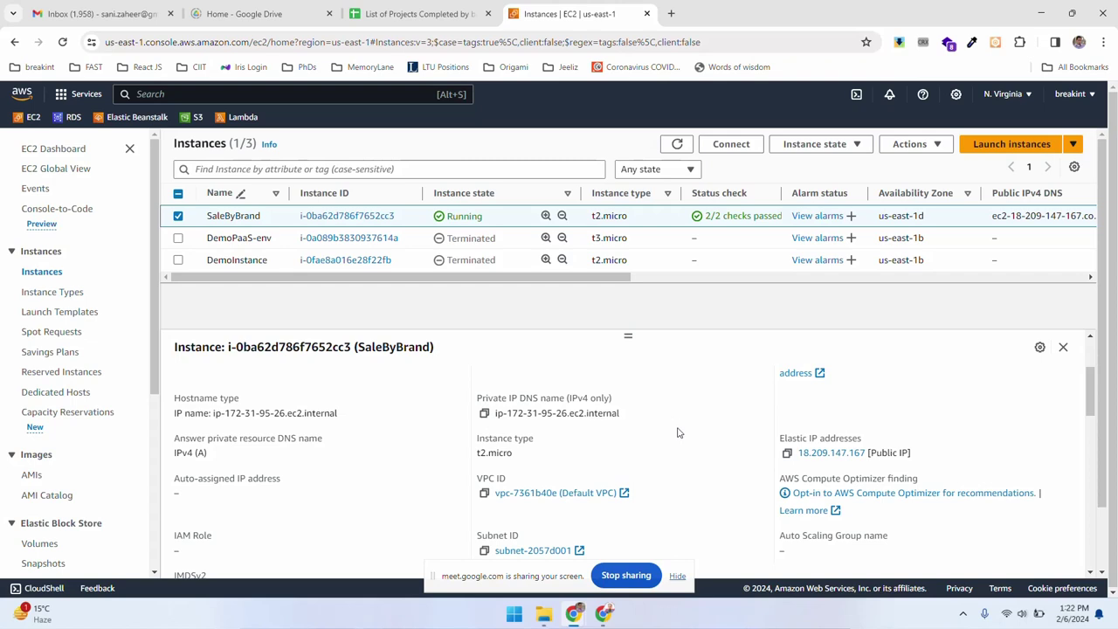
pyautogui.scroll(-3, 676, 428)
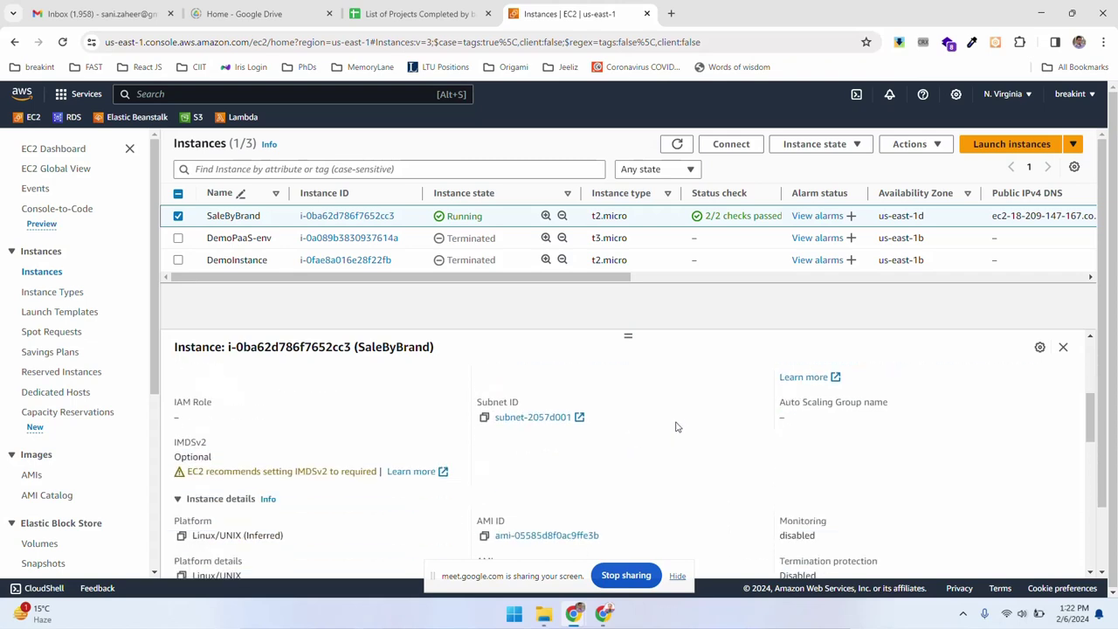
pyautogui.scroll(3, 676, 427)
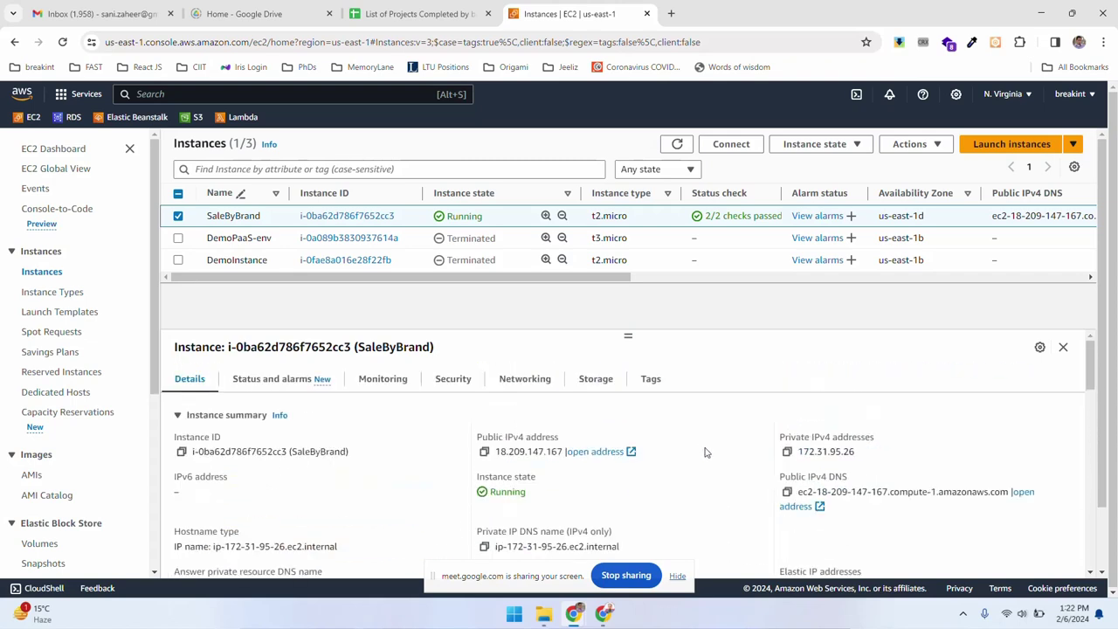
pyautogui.click(524, 379)
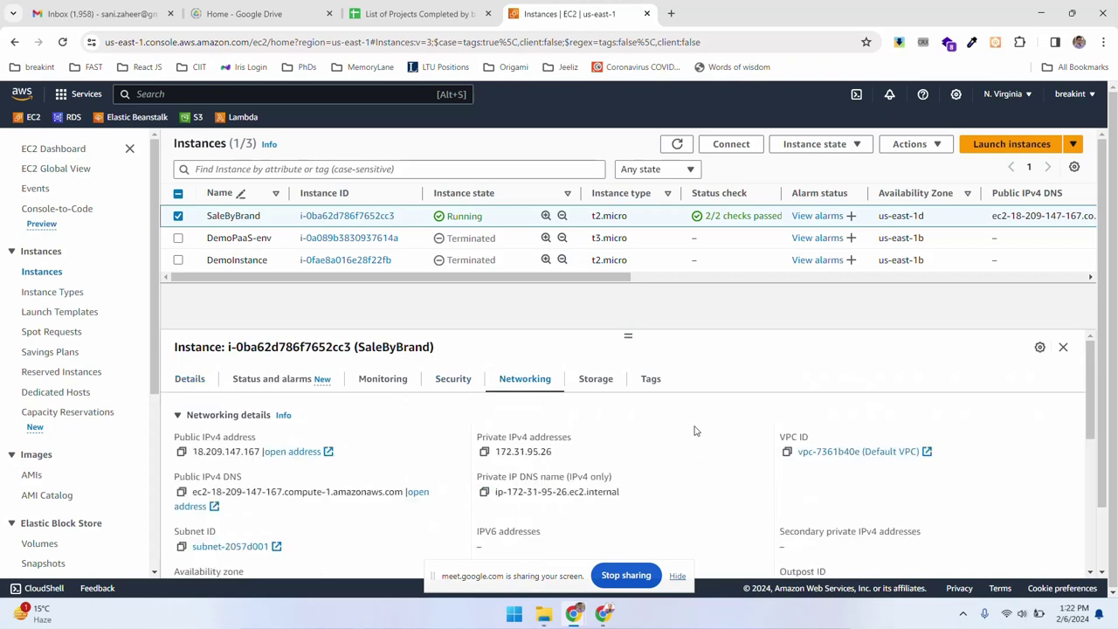
pyautogui.scroll(-2, 696, 467)
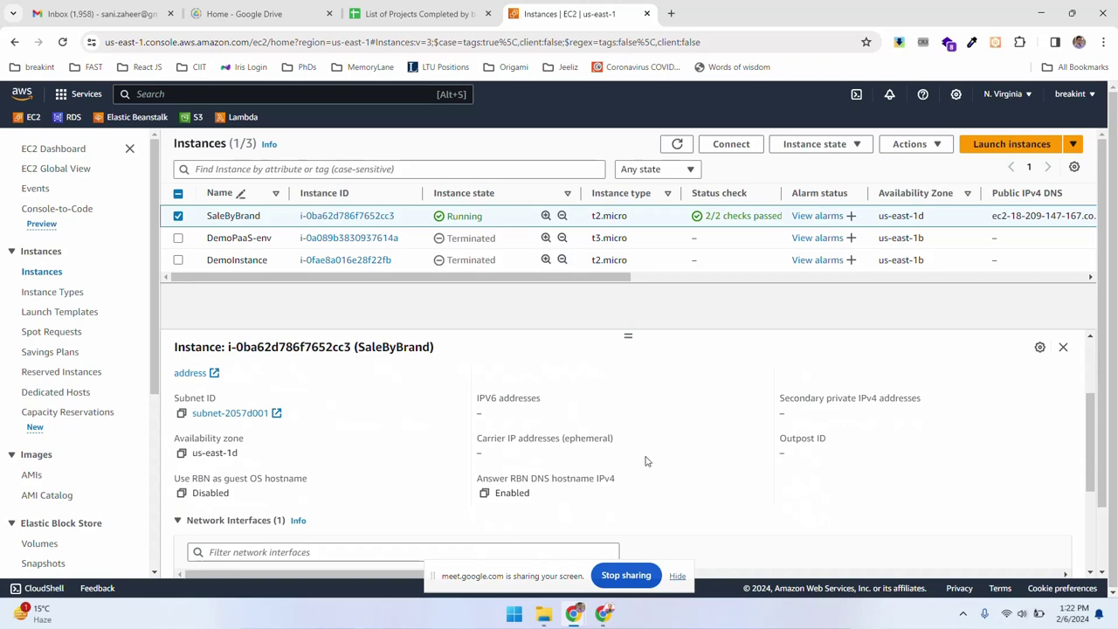
# Start launching a new EC2 instance and name it DemoInstanceForSEP.
pyautogui.click(996, 145)
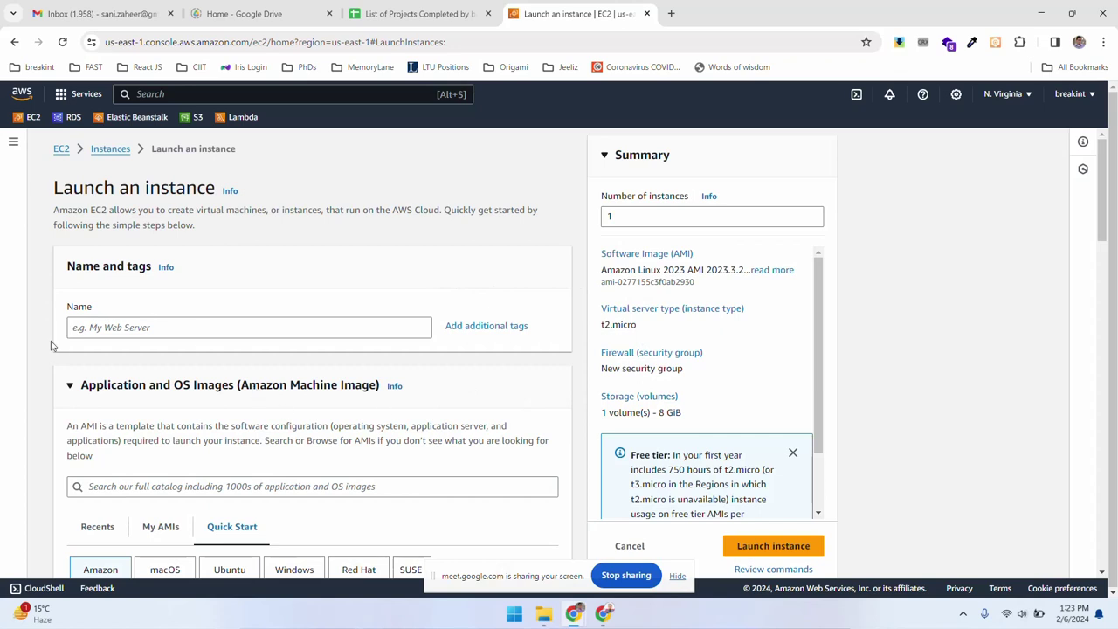
pyautogui.click(145, 327)
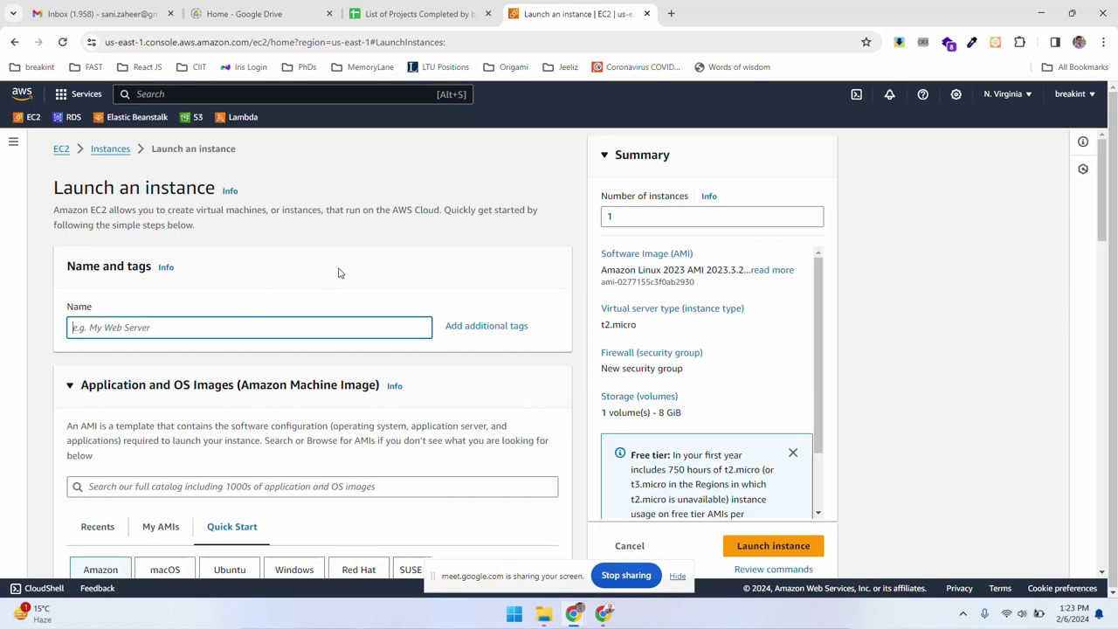
pyautogui.write('DemoInstanceSE')
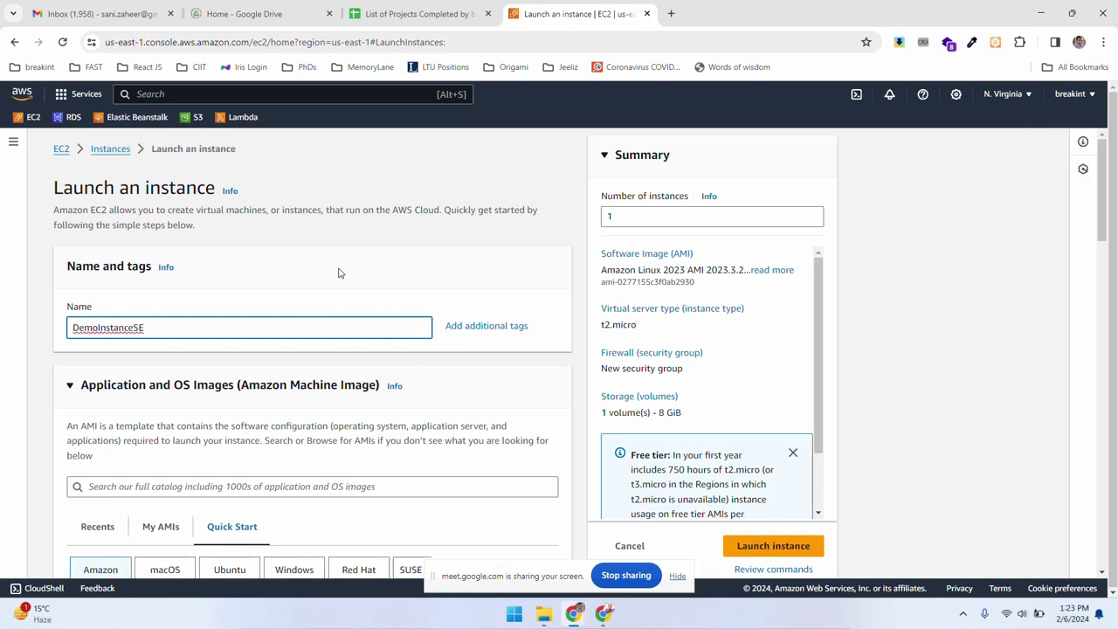
pyautogui.press('BackSpace')
pyautogui.press('BackSpace')
pyautogui.write('P')
pyautogui.press('BackSpace')
pyautogui.write('ForSEP')
pyautogui.doubleClick(313, 326)
# Open the full catalog of Amazon Machine Images for the new instance and look through the Quickstart AMIs.
pyautogui.scroll(-3, 222, 239)
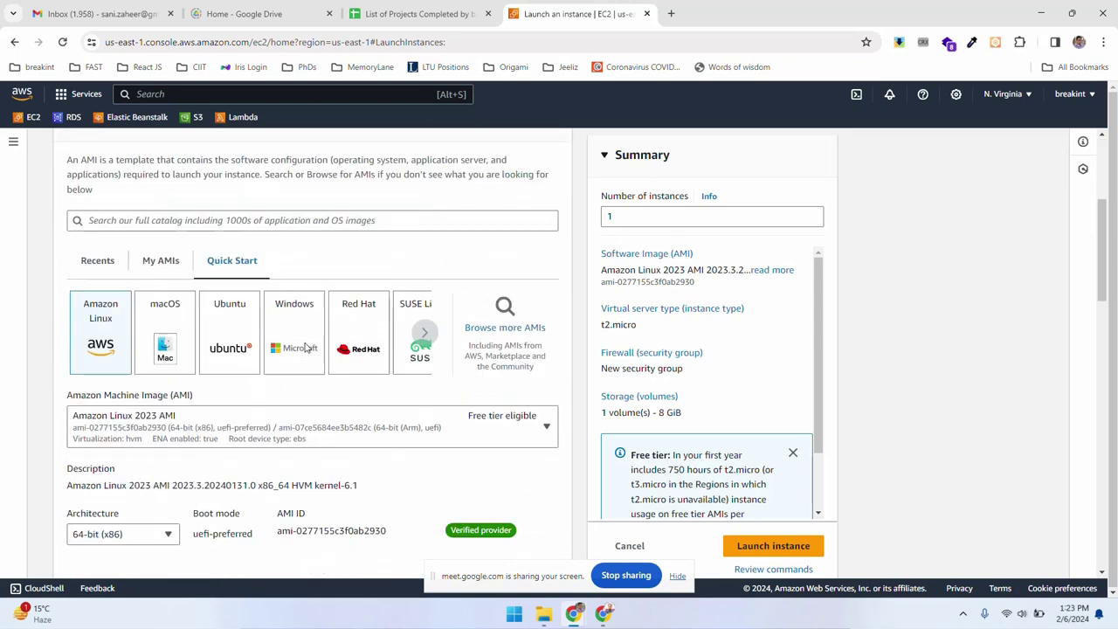
pyautogui.click(254, 223)
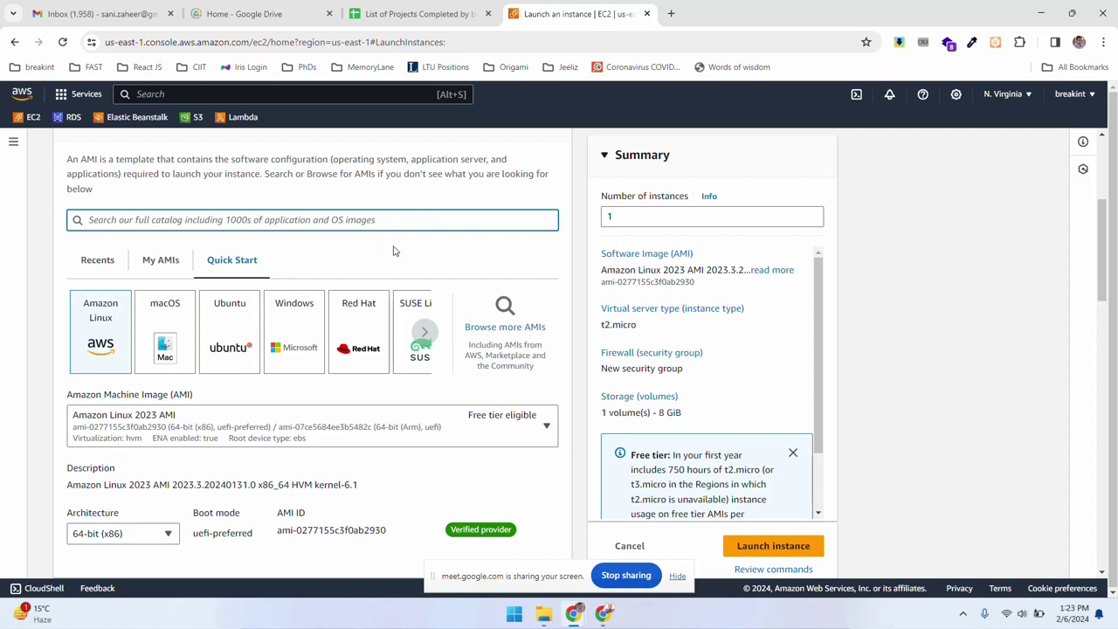
pyautogui.click(503, 328)
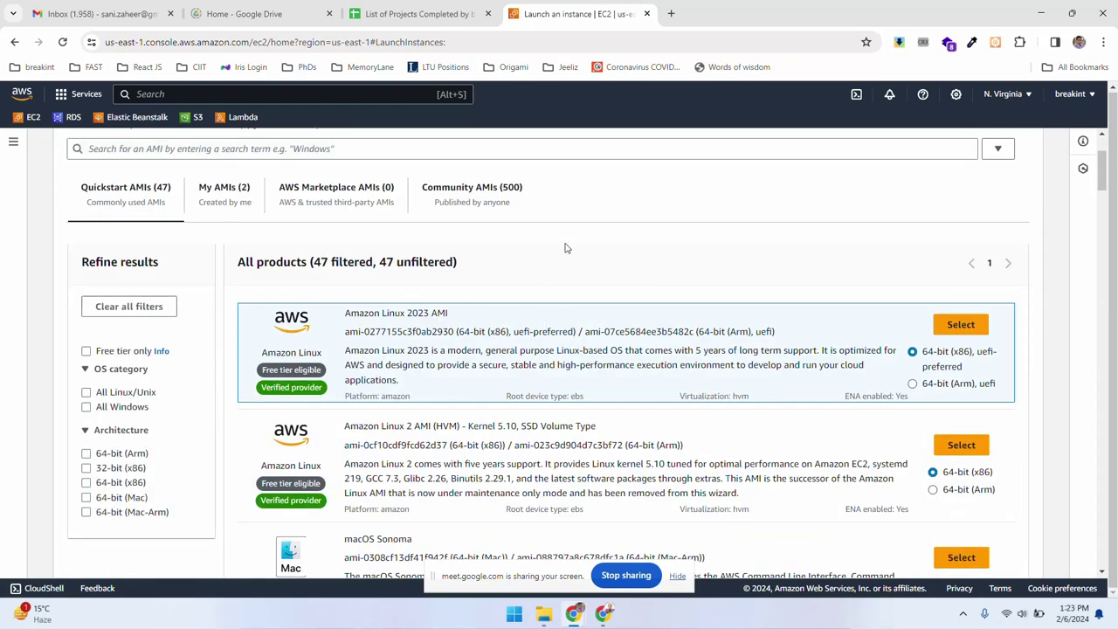
pyautogui.scroll(2, 432, 282)
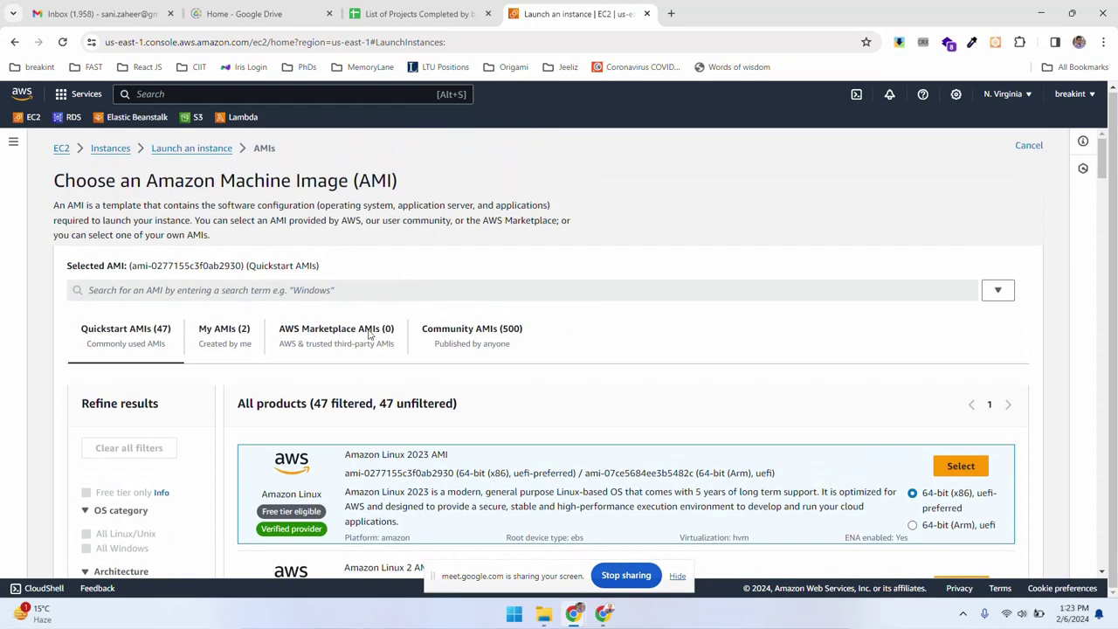
pyautogui.scroll(-3, 568, 345)
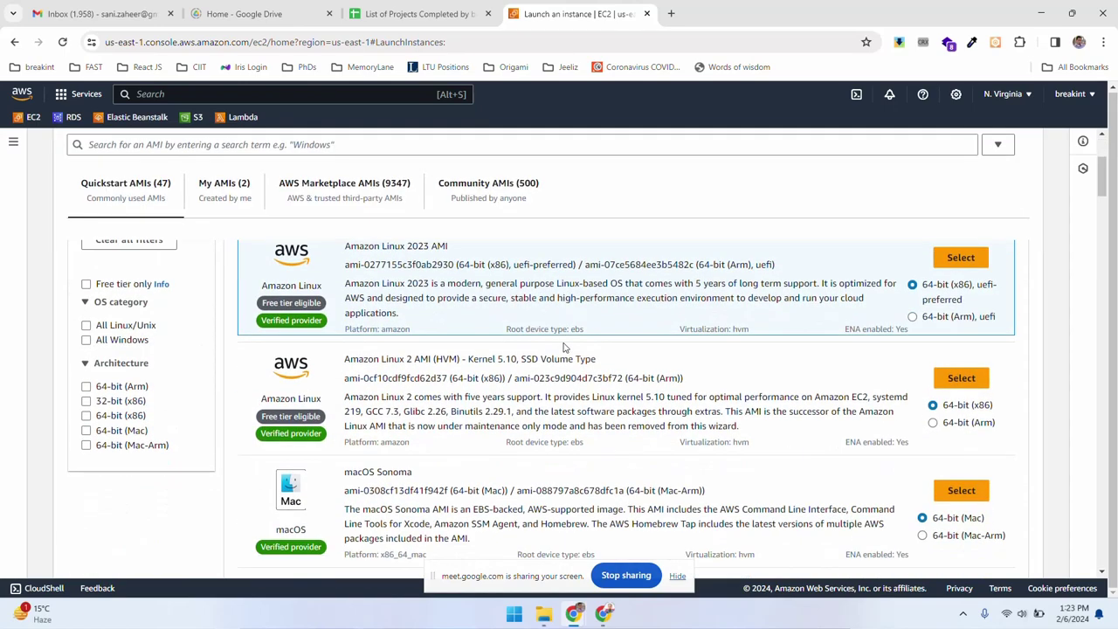
pyautogui.scroll(3, 563, 348)
# Review the self-created AMIs, including the Deepfake image description, and compare them with the Quickstart and Community AMIs.
pyautogui.click(228, 335)
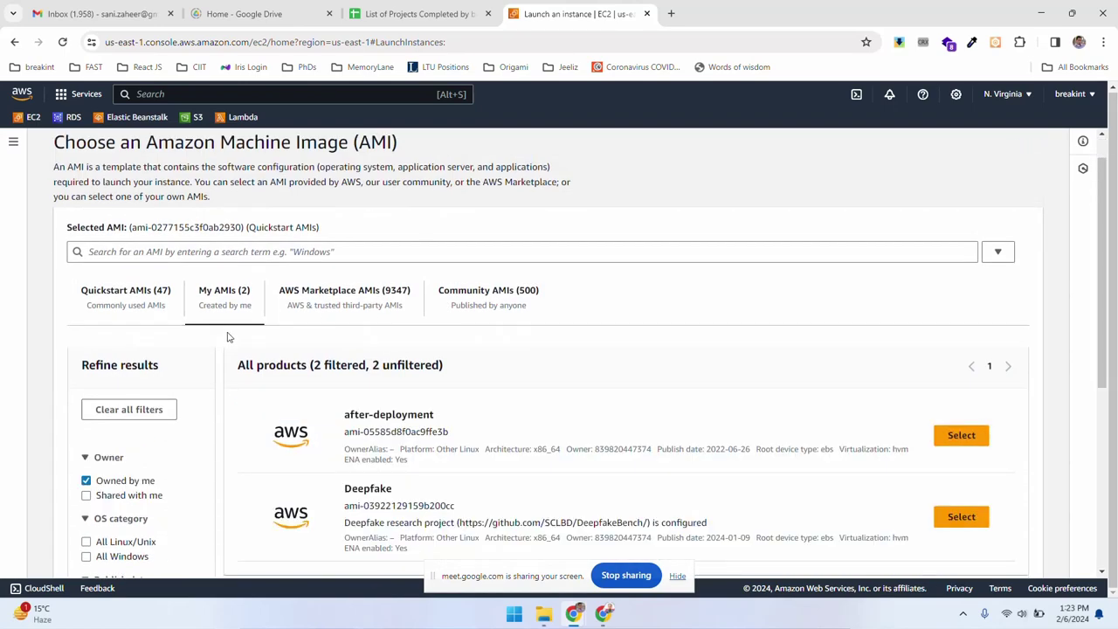
pyautogui.scroll(-2, 568, 365)
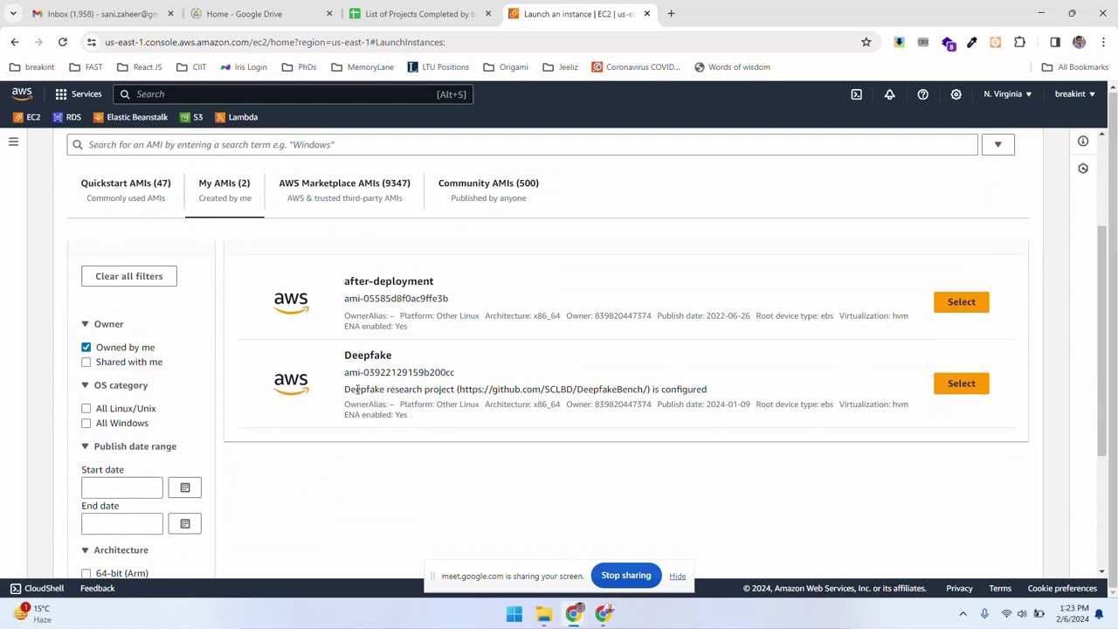
pyautogui.moveTo(356, 390); pyautogui.dragTo(706, 389)
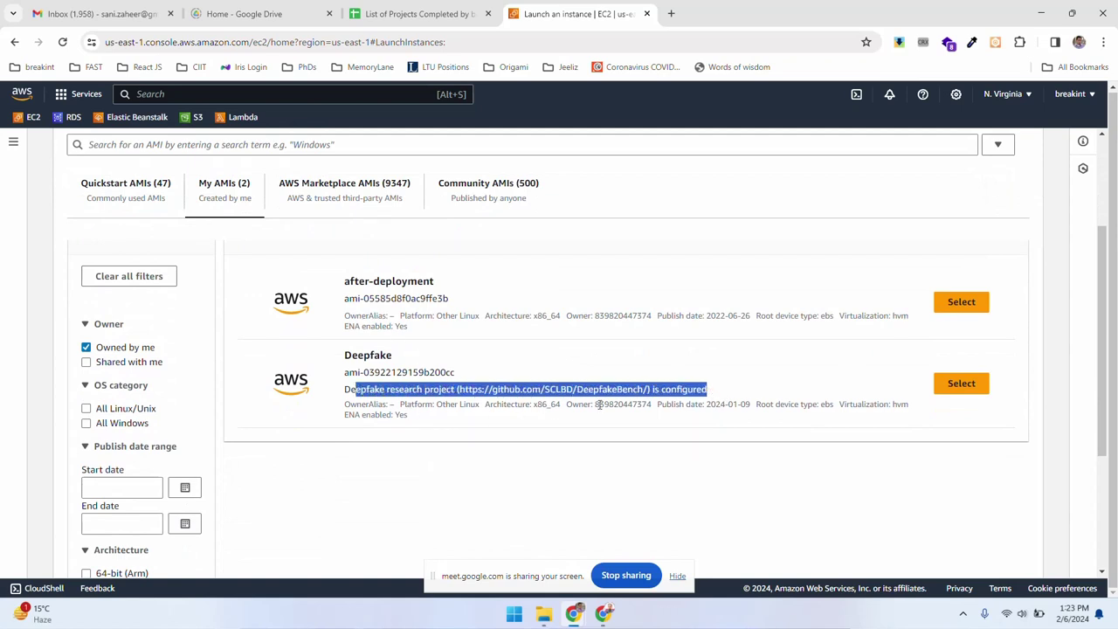
pyautogui.click(402, 401)
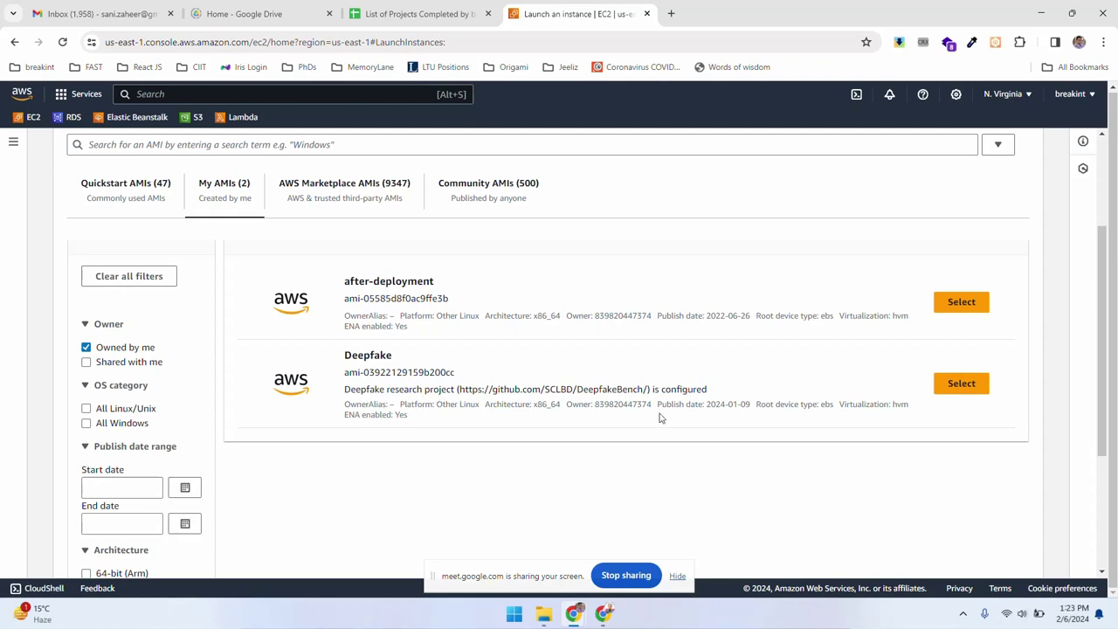
pyautogui.scroll(3, 369, 411)
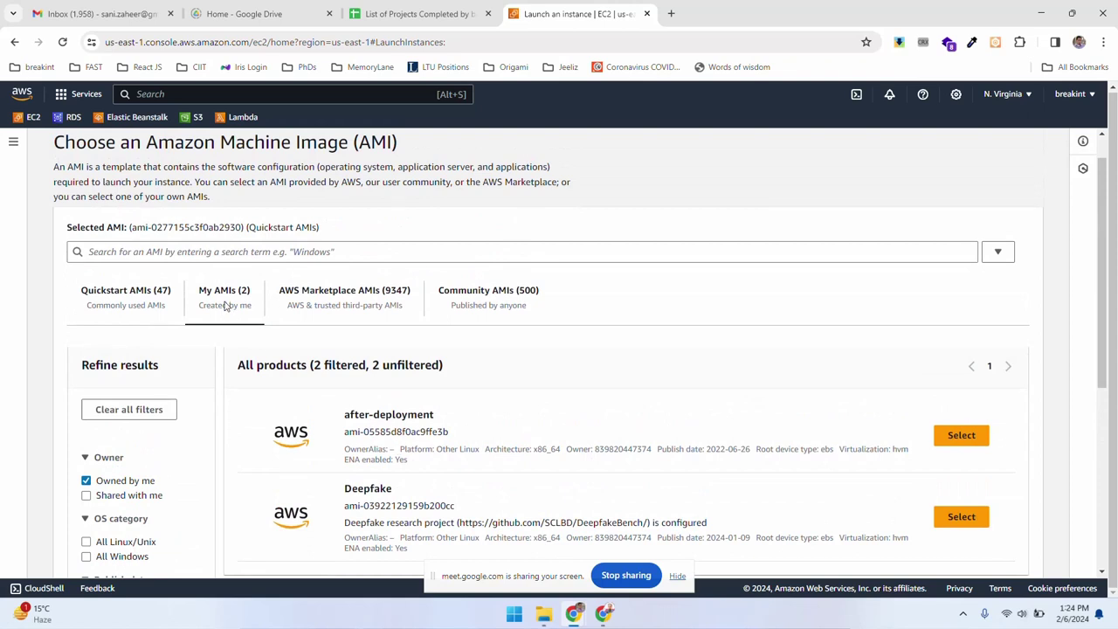
pyautogui.click(135, 294)
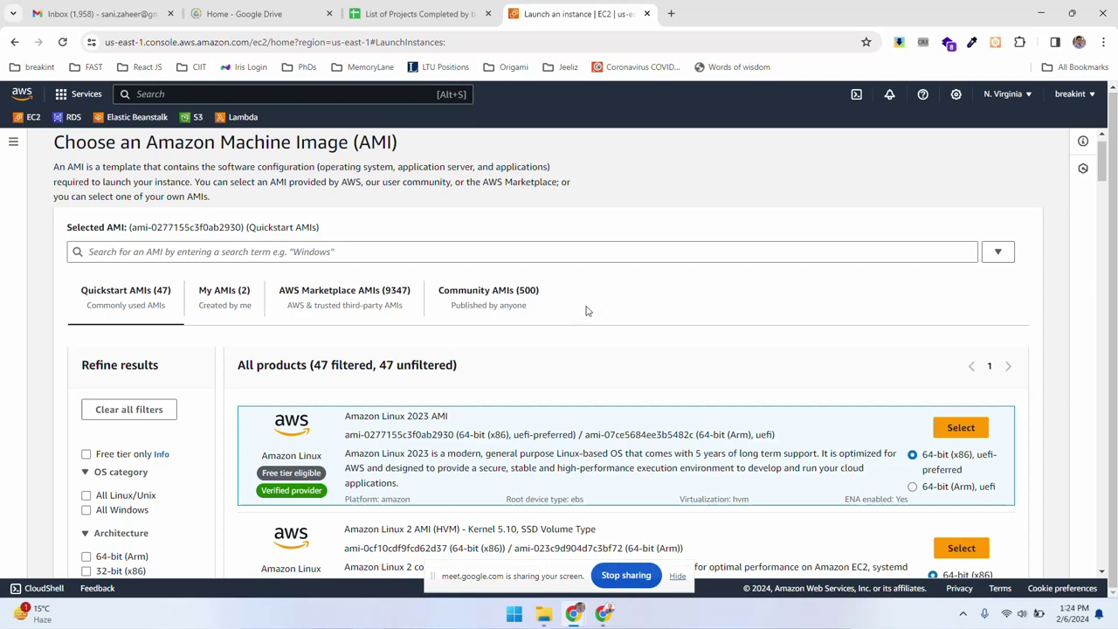
pyautogui.click(481, 301)
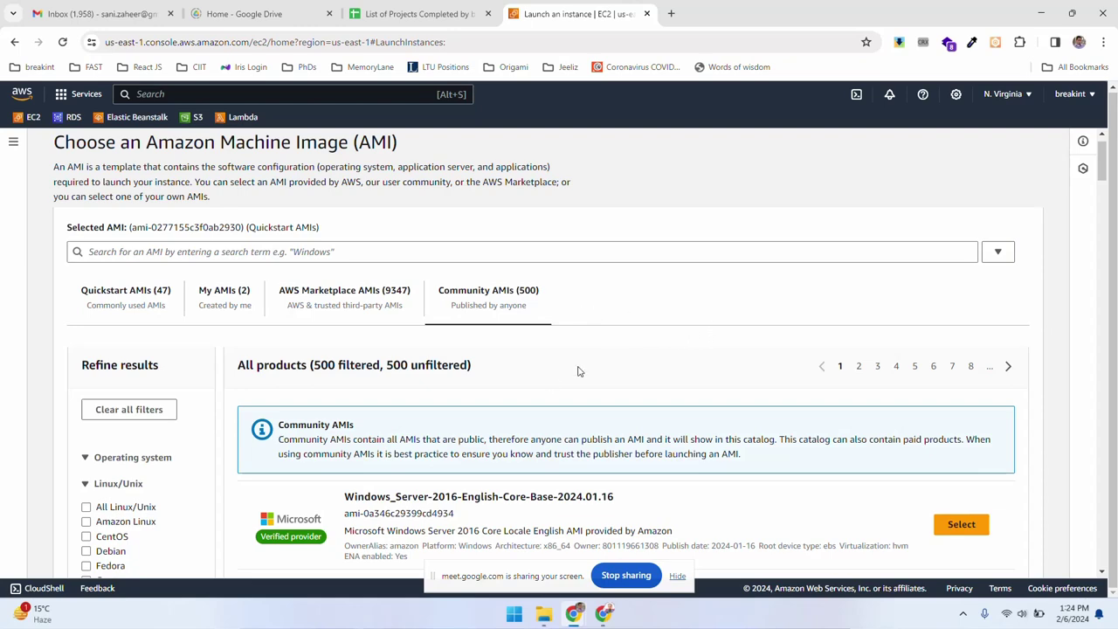
# Look through the Community AMIs and read the notice about who can publish them and trusting the publisher before launching.
pyautogui.scroll(-3, 551, 383)
pyautogui.scroll(-1, 555, 393)
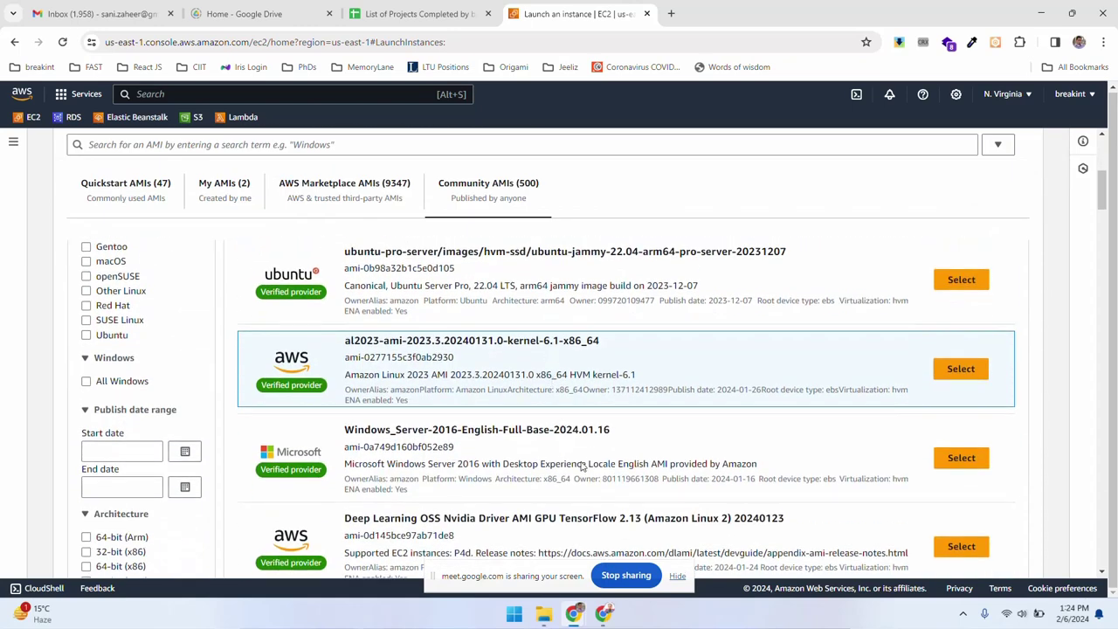
pyautogui.scroll(-3, 509, 476)
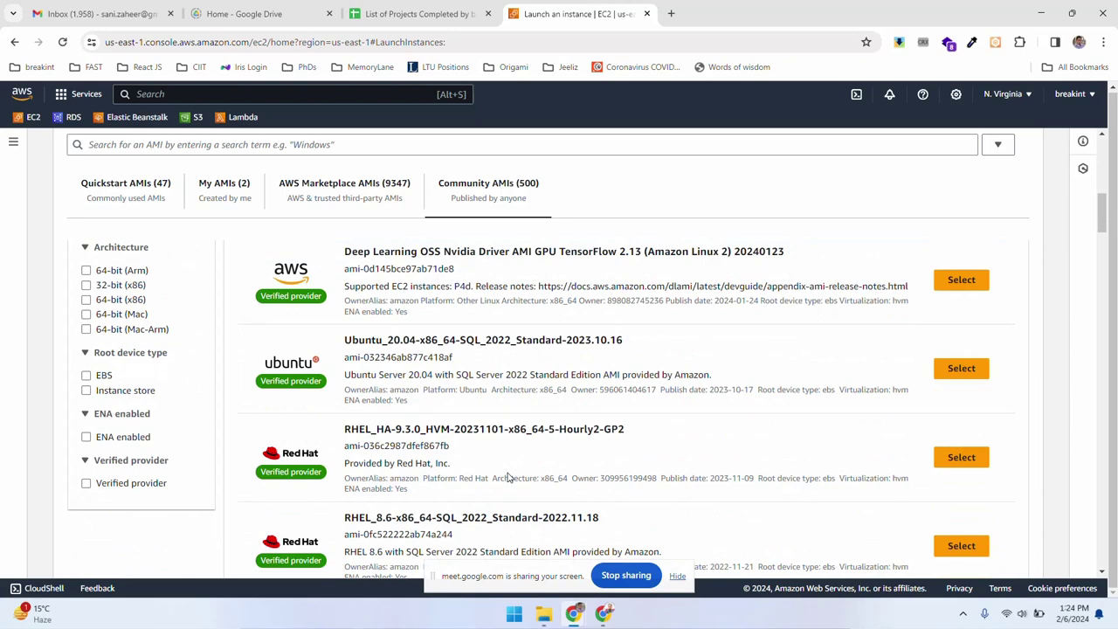
pyautogui.scroll(-8, 507, 477)
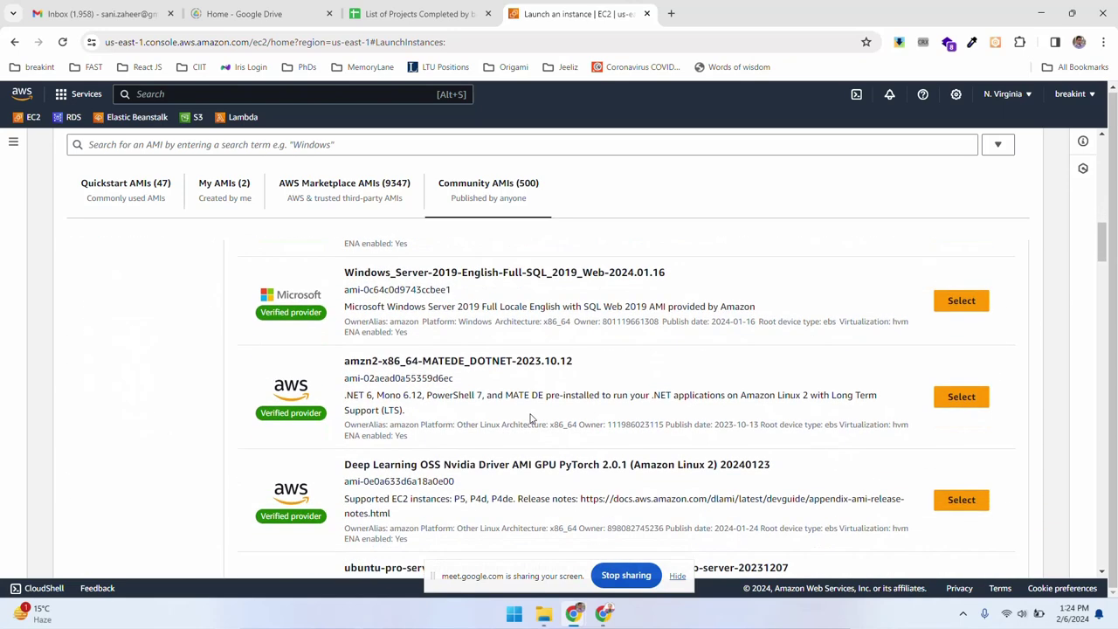
pyautogui.scroll(10, 490, 445)
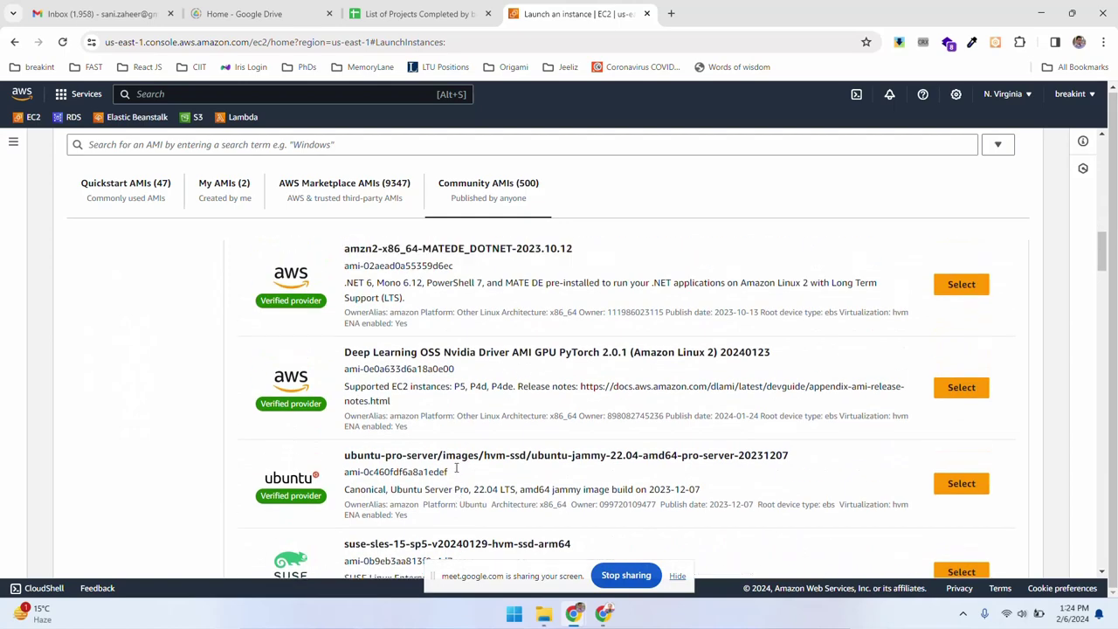
pyautogui.scroll(4, 456, 466)
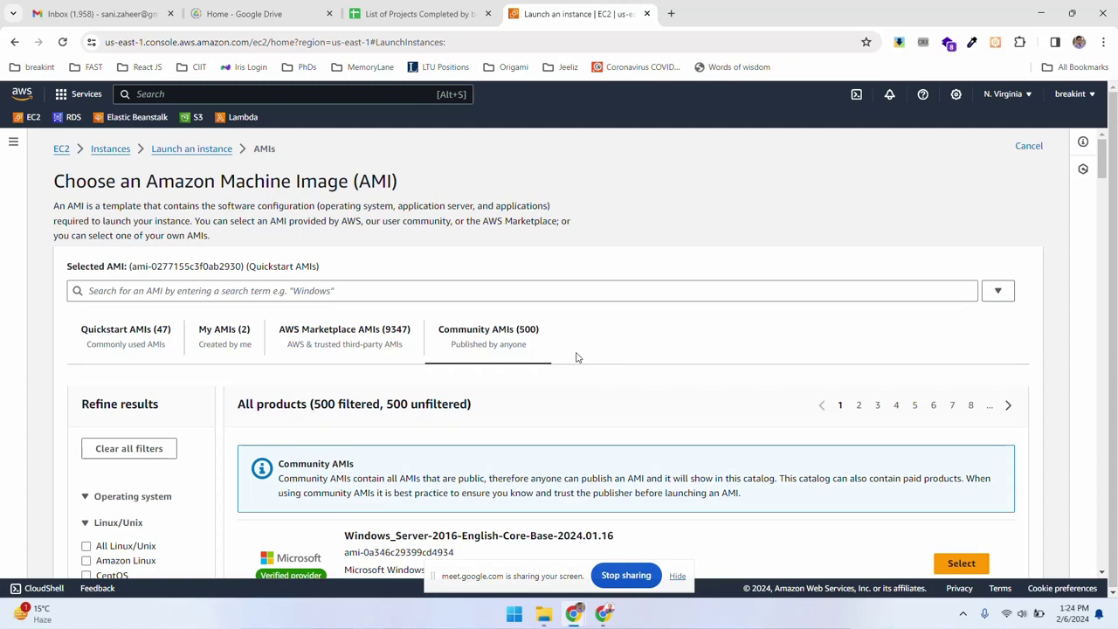
pyautogui.moveTo(537, 491); pyautogui.dragTo(638, 478)
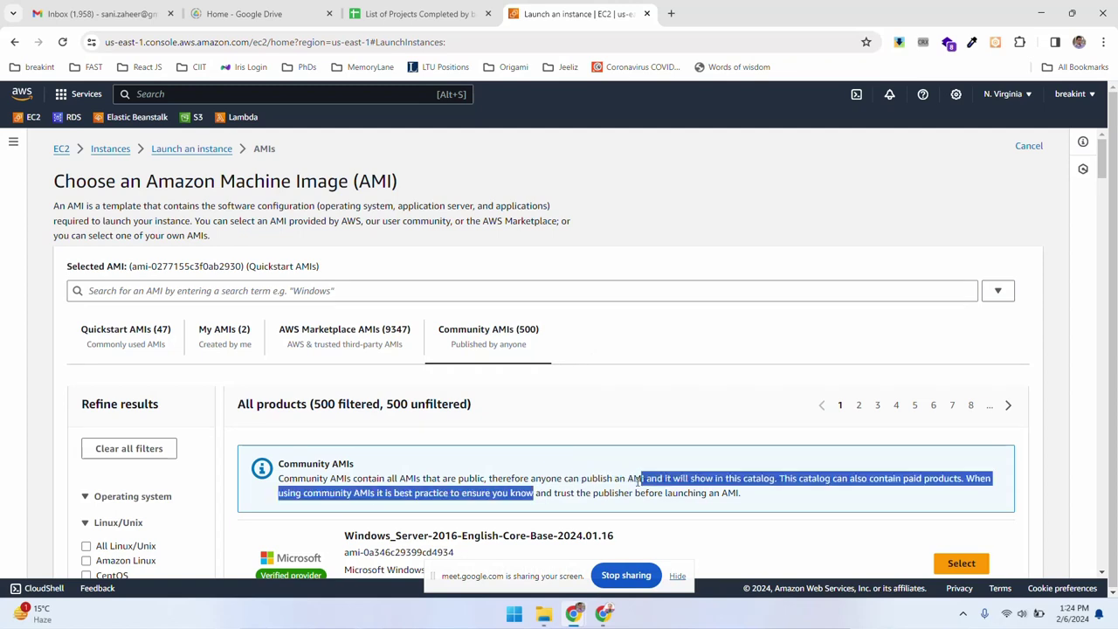
pyautogui.click(577, 478)
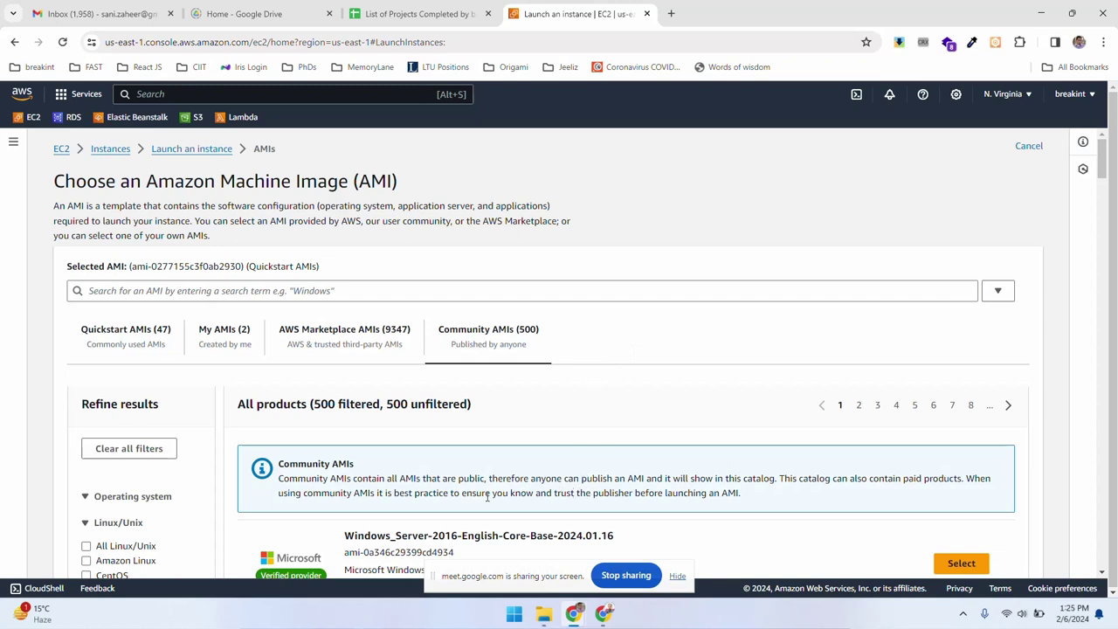
pyautogui.moveTo(488, 497); pyautogui.dragTo(736, 504)
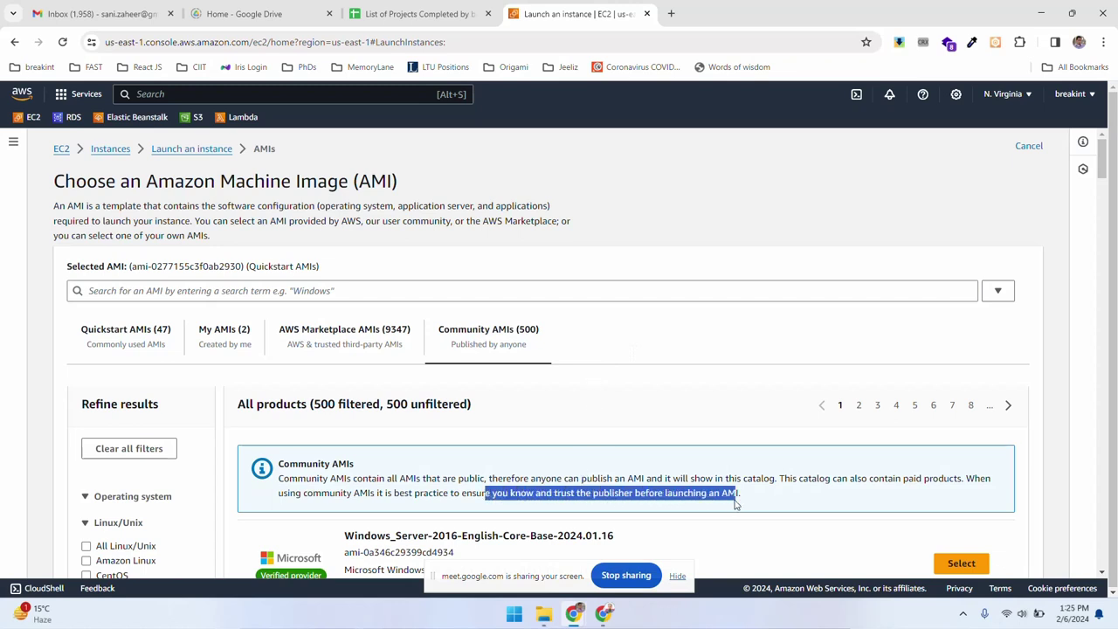
pyautogui.click(624, 491)
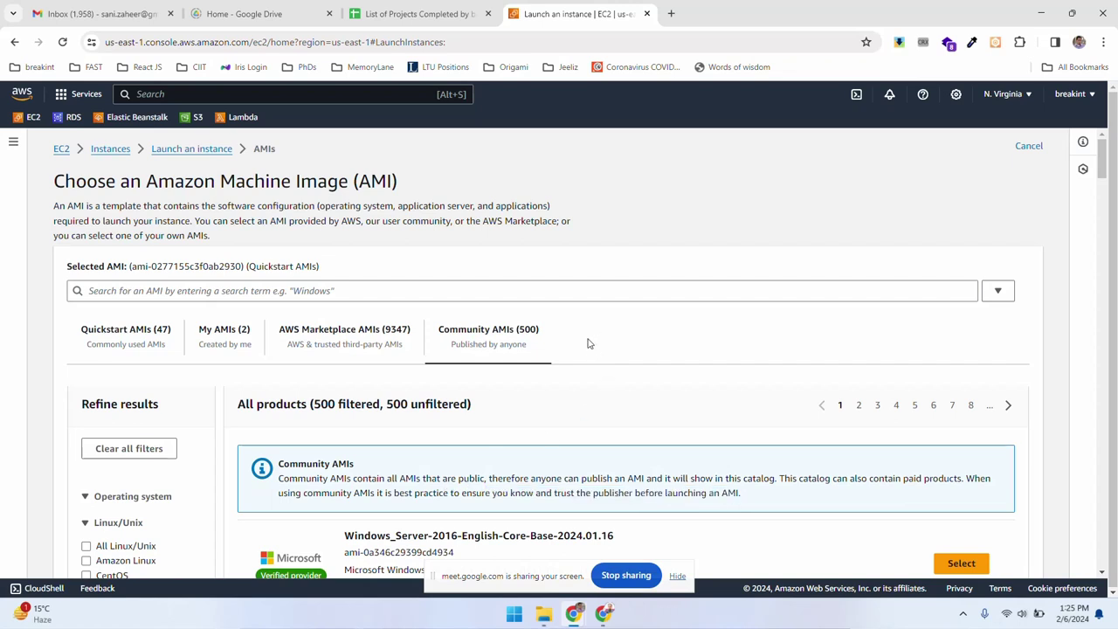
# Browse the AWS Marketplace AMIs and compare them with the commonly used Quickstart AMIs.
pyautogui.click(343, 341)
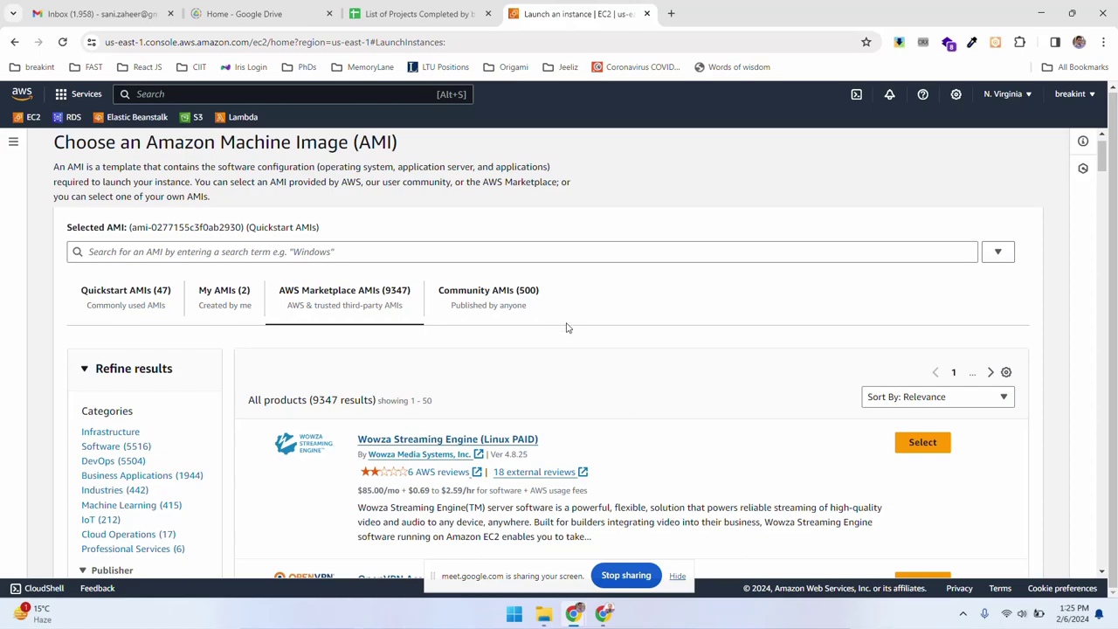
pyautogui.scroll(-1, 618, 424)
pyautogui.scroll(-15, 618, 423)
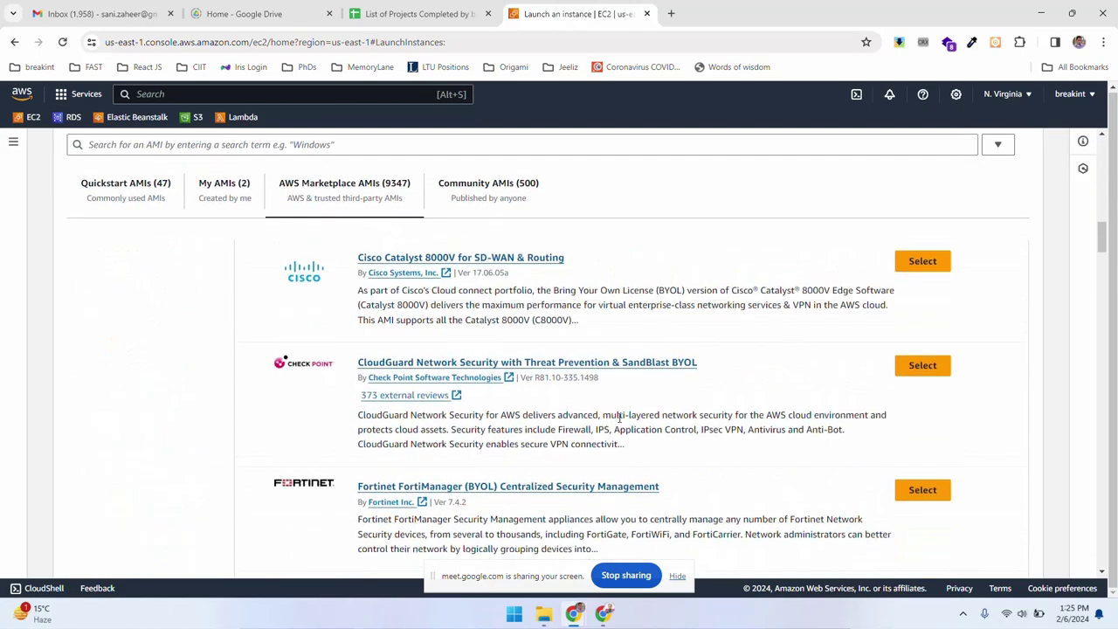
pyautogui.scroll(-15, 621, 418)
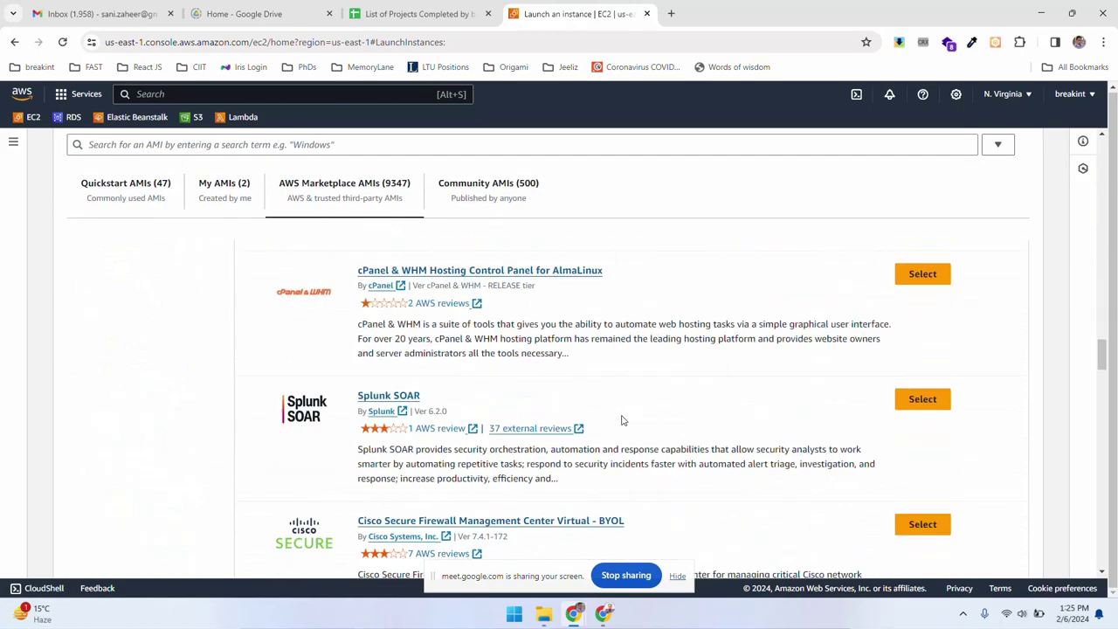
pyautogui.scroll(-5, 621, 419)
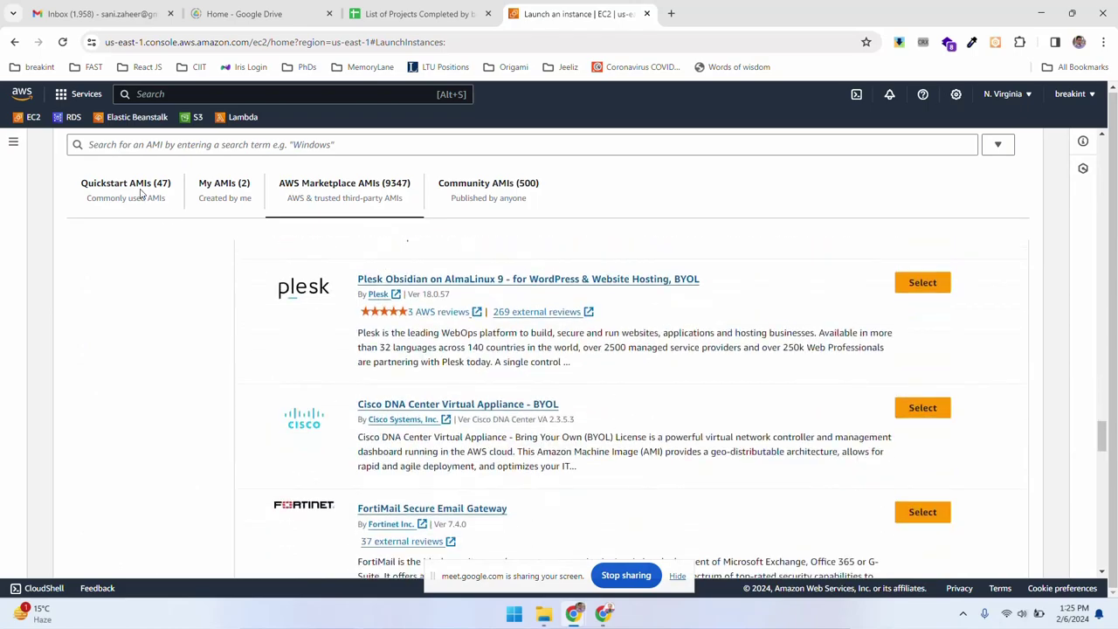
pyautogui.click(144, 194)
pyautogui.scroll(-5, 579, 394)
pyautogui.scroll(8, 544, 379)
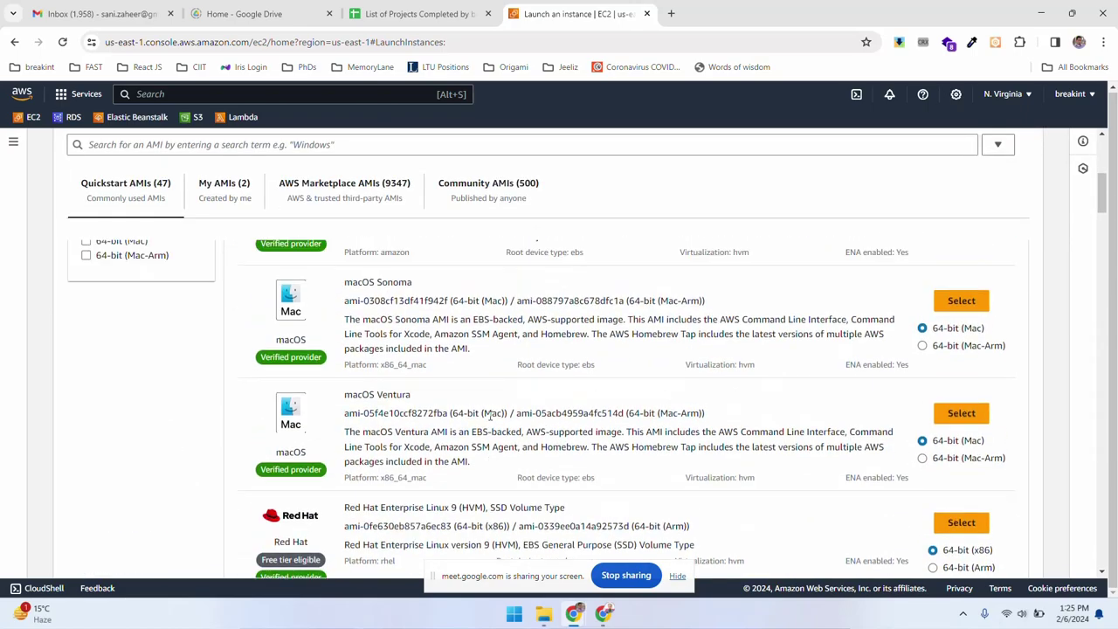
pyautogui.scroll(-2, 339, 434)
pyautogui.scroll(1, 376, 406)
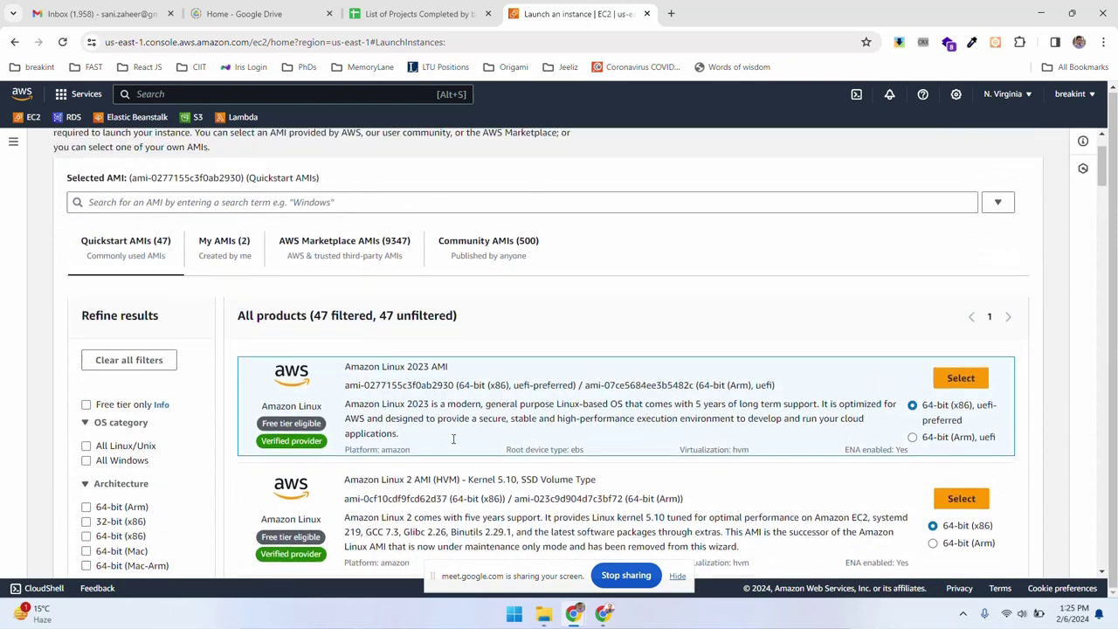
# Filter the AWS Marketplace AMIs by the Machine Learning category and look through the listed products.
pyautogui.click(356, 264)
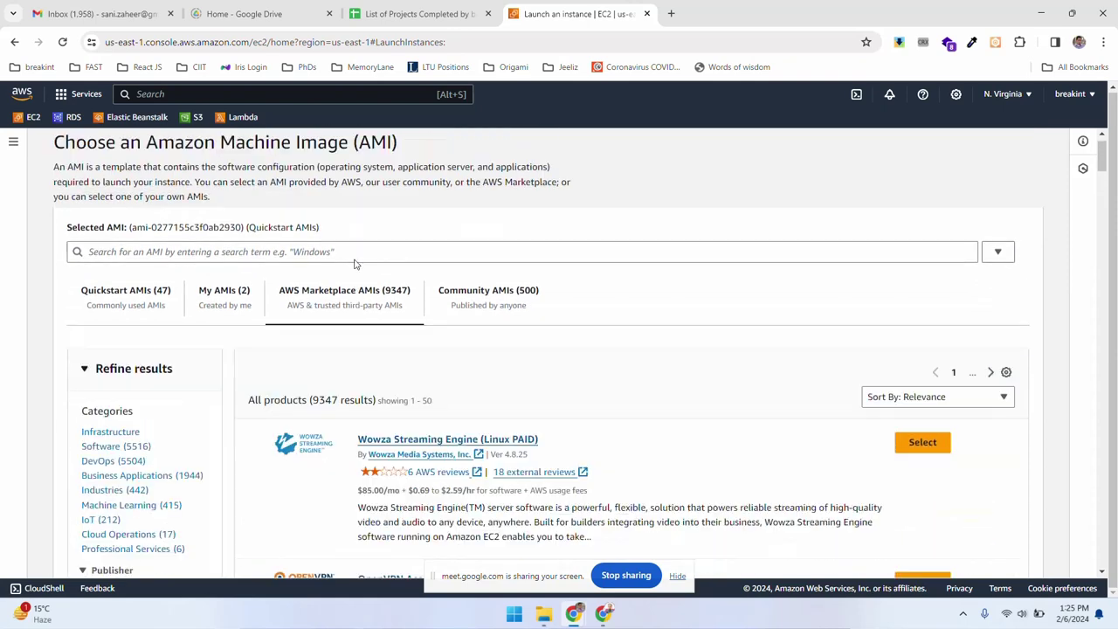
pyautogui.scroll(-2, 140, 376)
pyautogui.scroll(1, 105, 358)
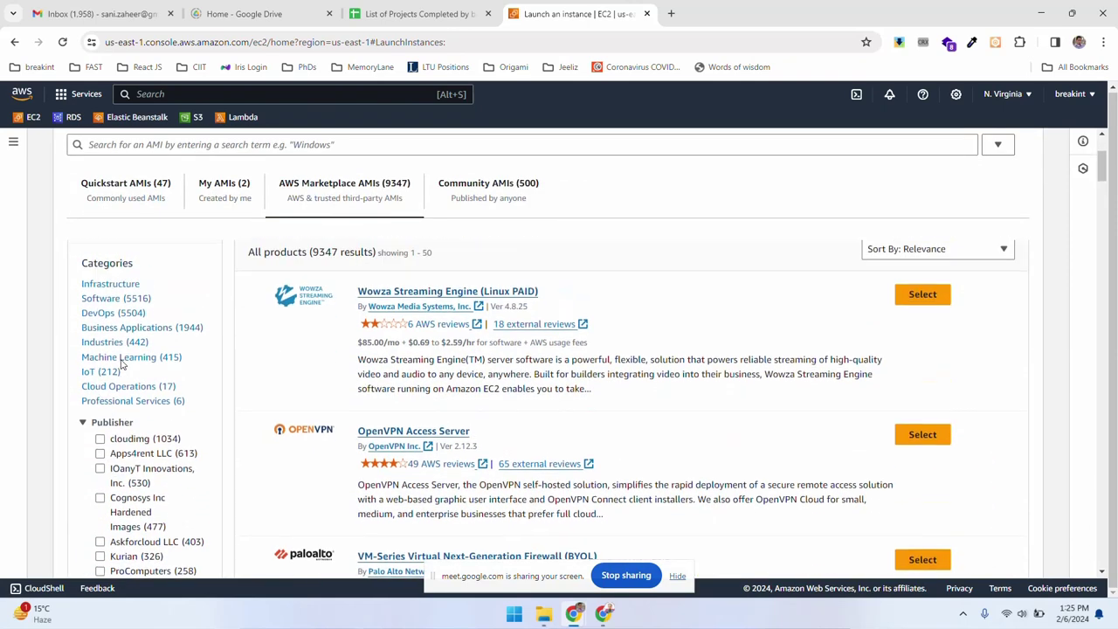
pyautogui.click(120, 372)
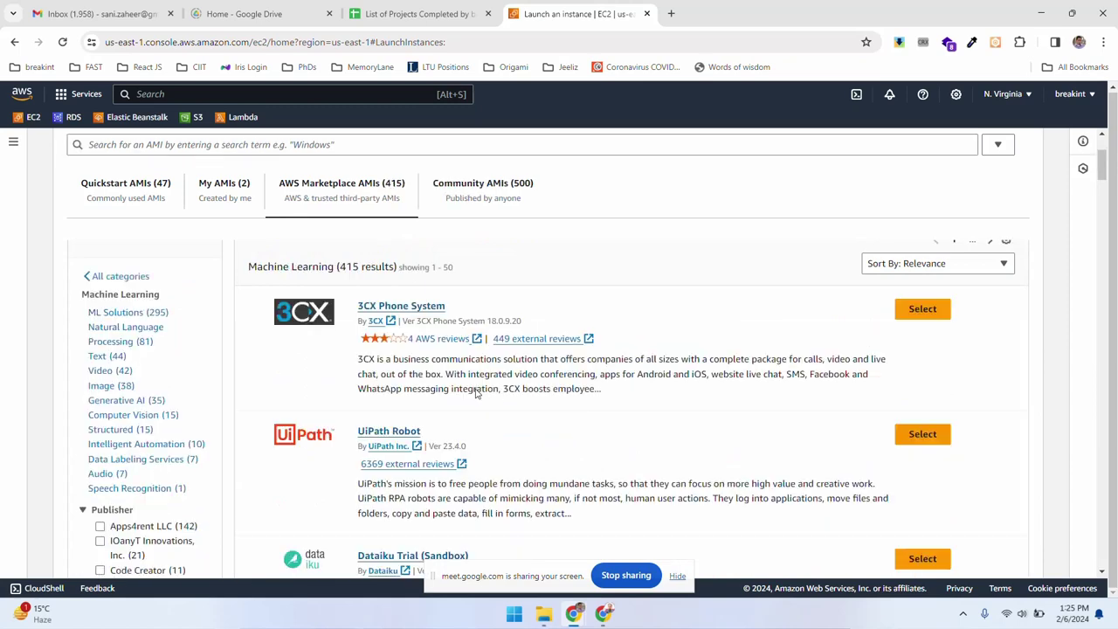
pyautogui.scroll(-3, 564, 402)
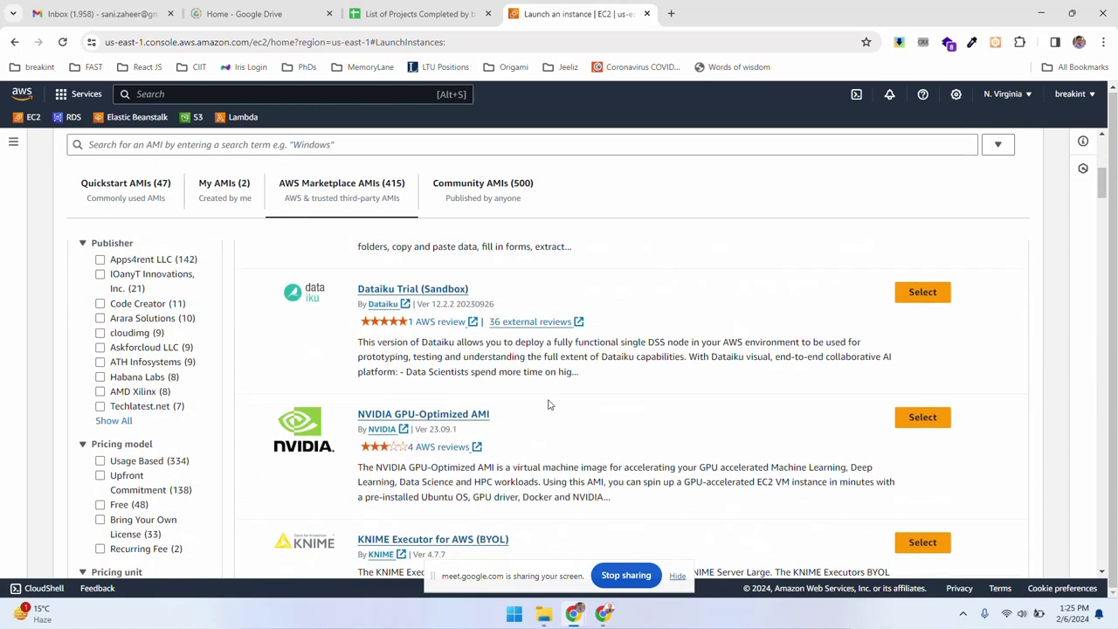
pyautogui.scroll(-2, 553, 404)
pyautogui.scroll(-8, 548, 404)
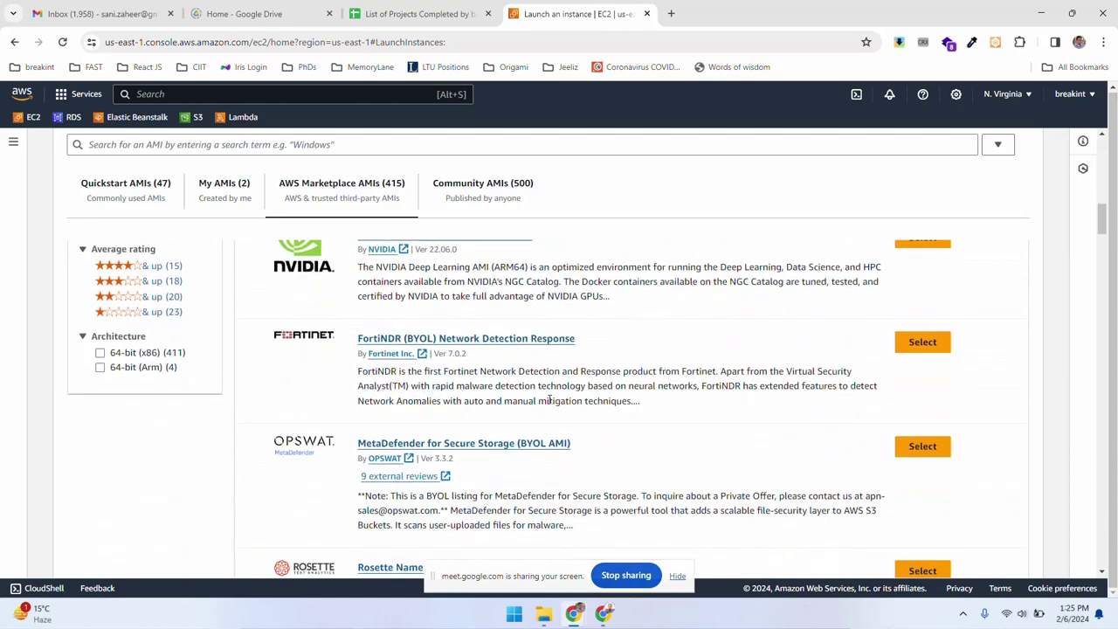
pyautogui.scroll(15, 550, 400)
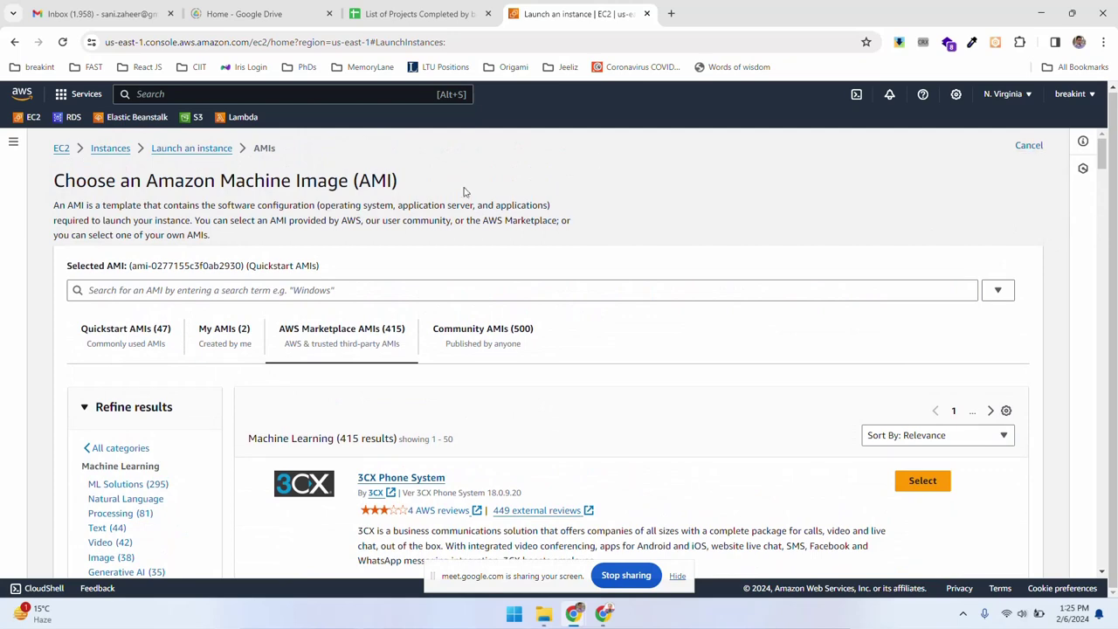
# Return to the instance launch form and choose Ubuntu as the Quick Start operating system image, after trying Windows.
pyautogui.click(190, 150)
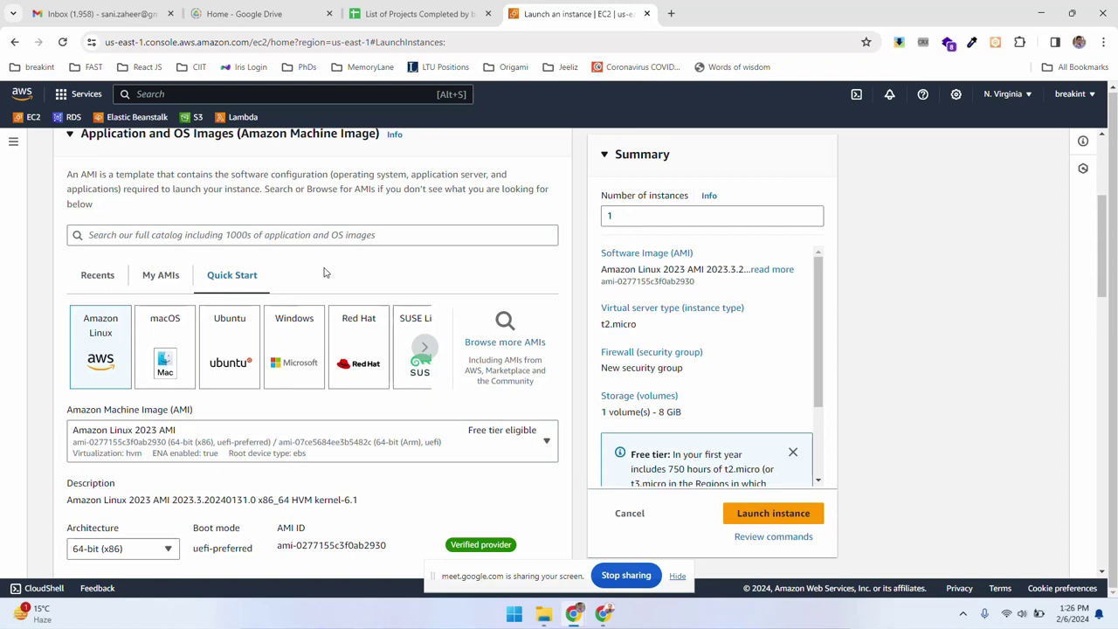
pyautogui.click(292, 336)
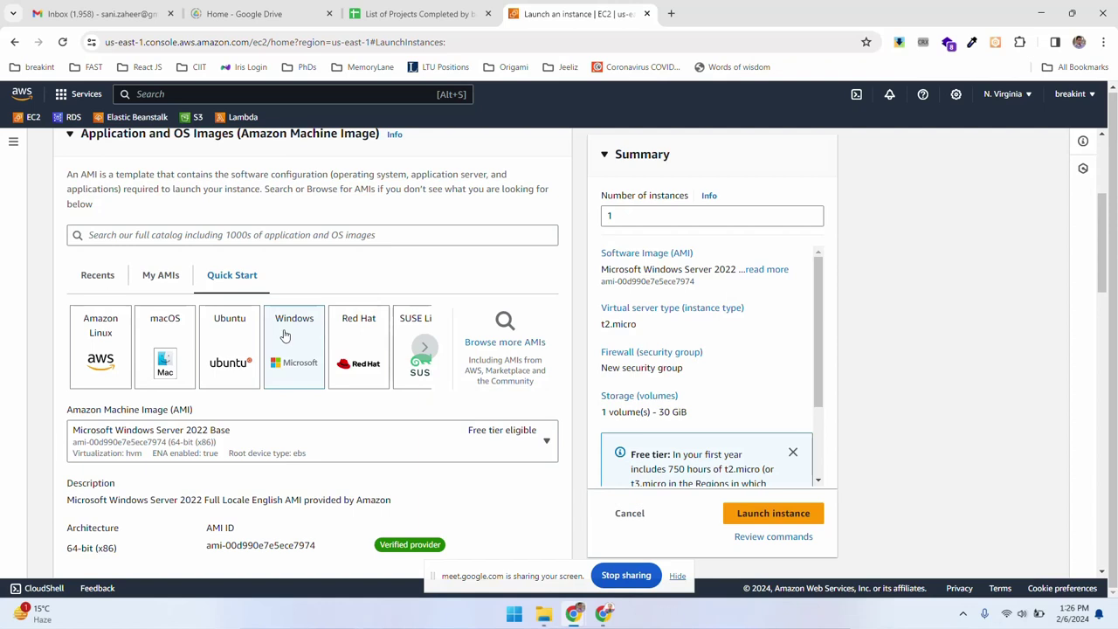
pyautogui.click(222, 345)
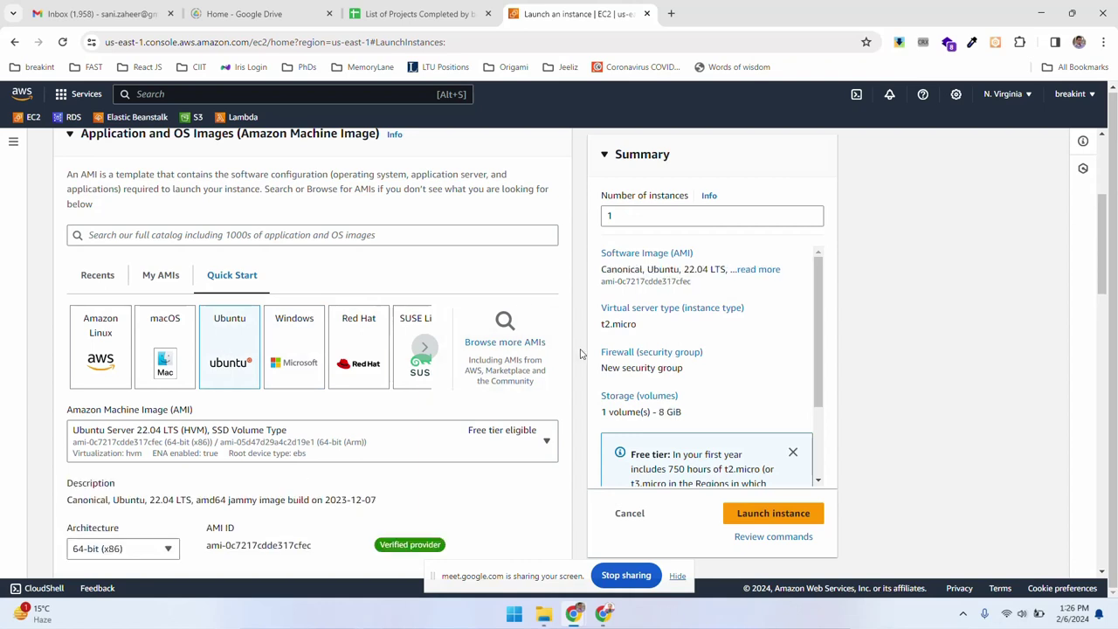
# Review the available Ubuntu image versions, including the Deep Learning AMIs, and keep Ubuntu Server 22.04 LTS (HVM), SSD Volume Type.
pyautogui.scroll(-3, 581, 354)
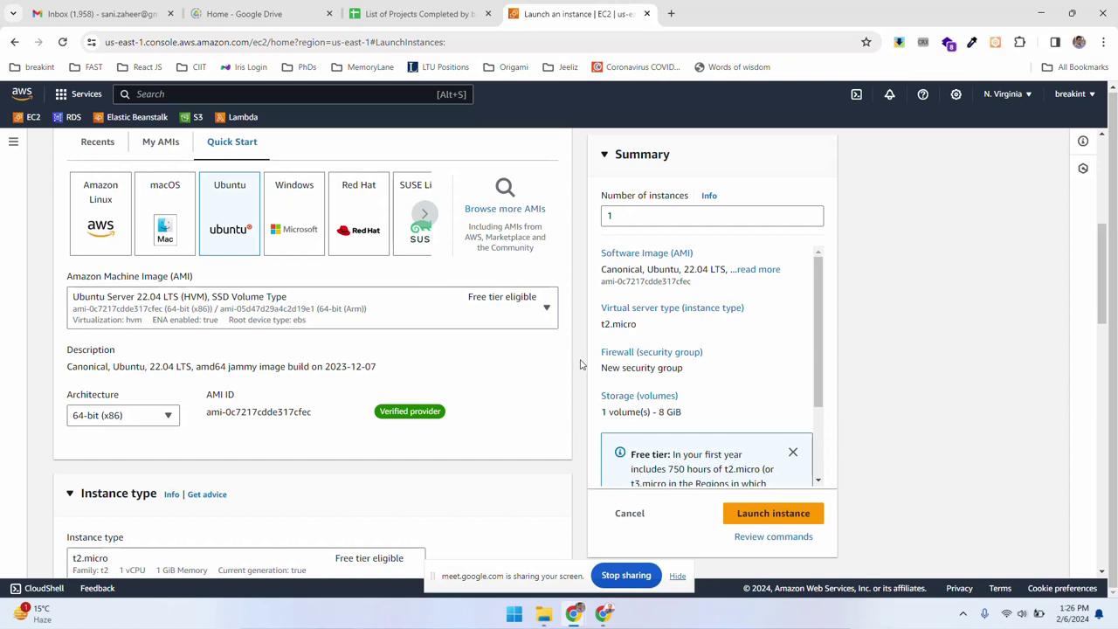
pyautogui.scroll(-1, 581, 365)
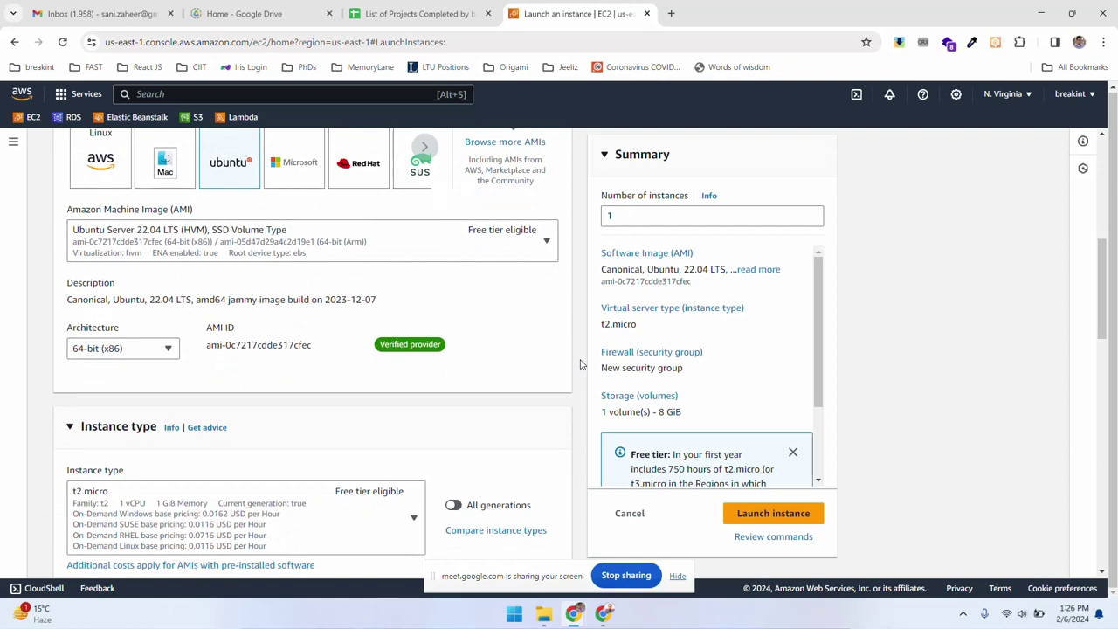
pyautogui.scroll(1, 581, 364)
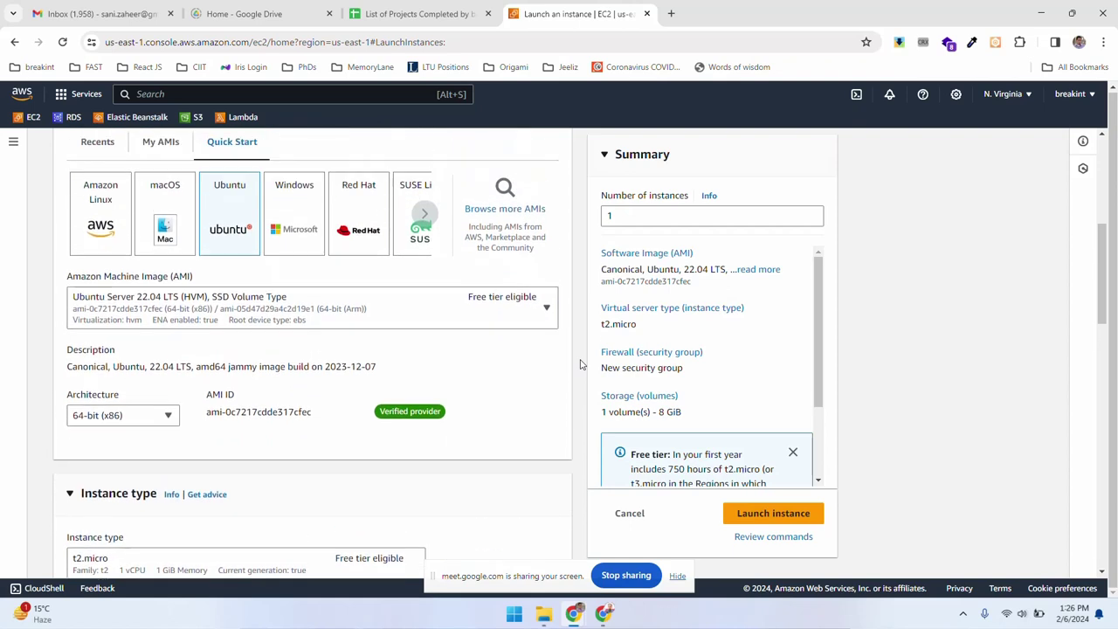
pyautogui.click(138, 308)
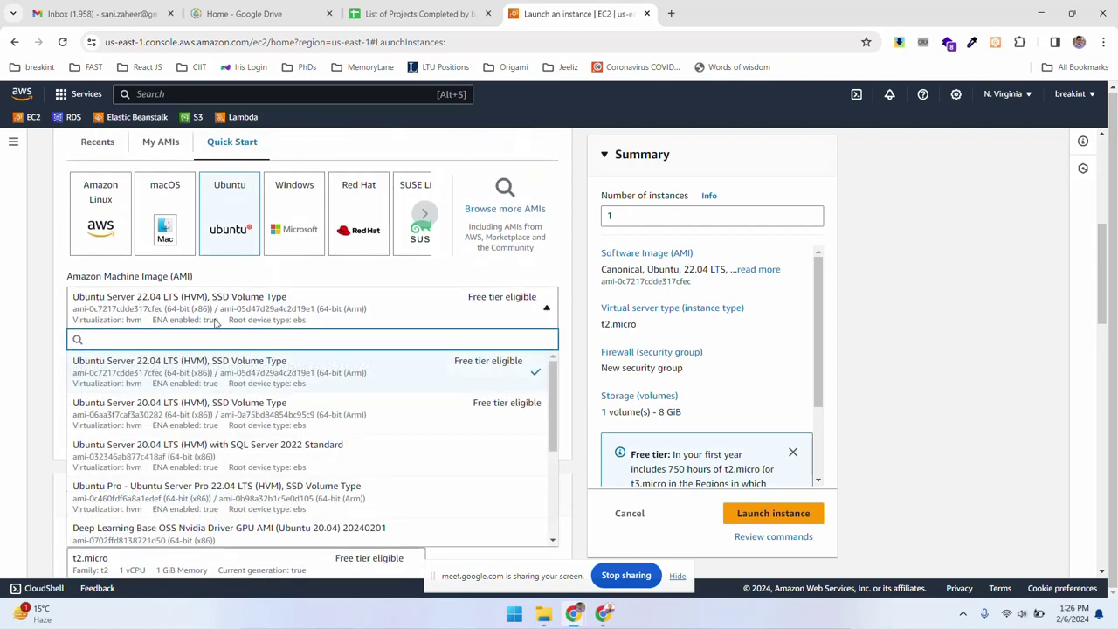
pyautogui.scroll(-3, 374, 460)
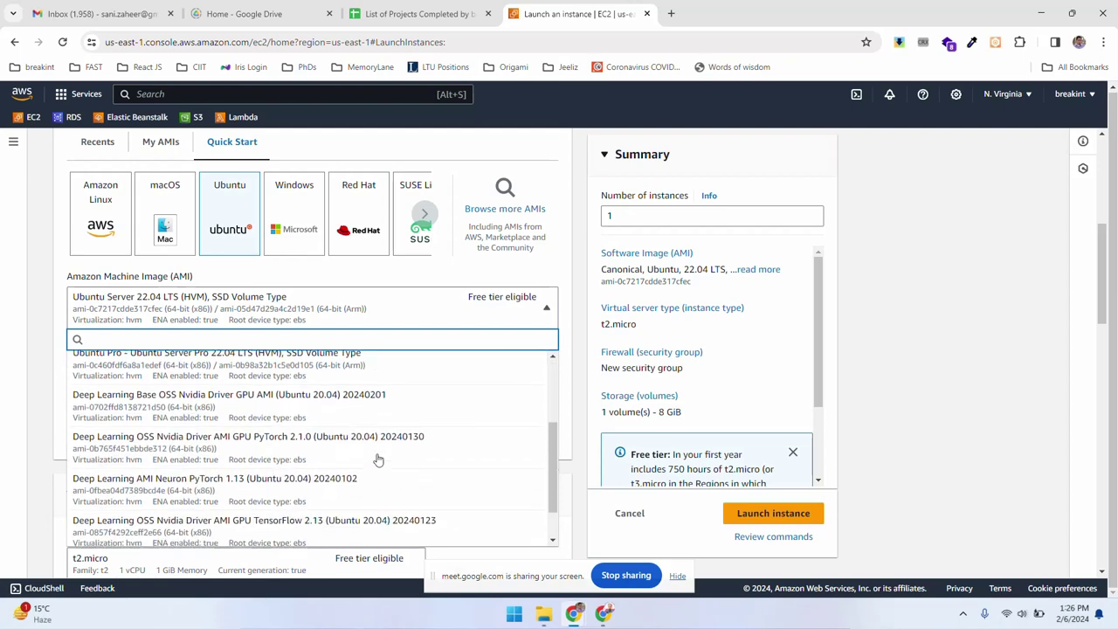
pyautogui.scroll(1, 378, 460)
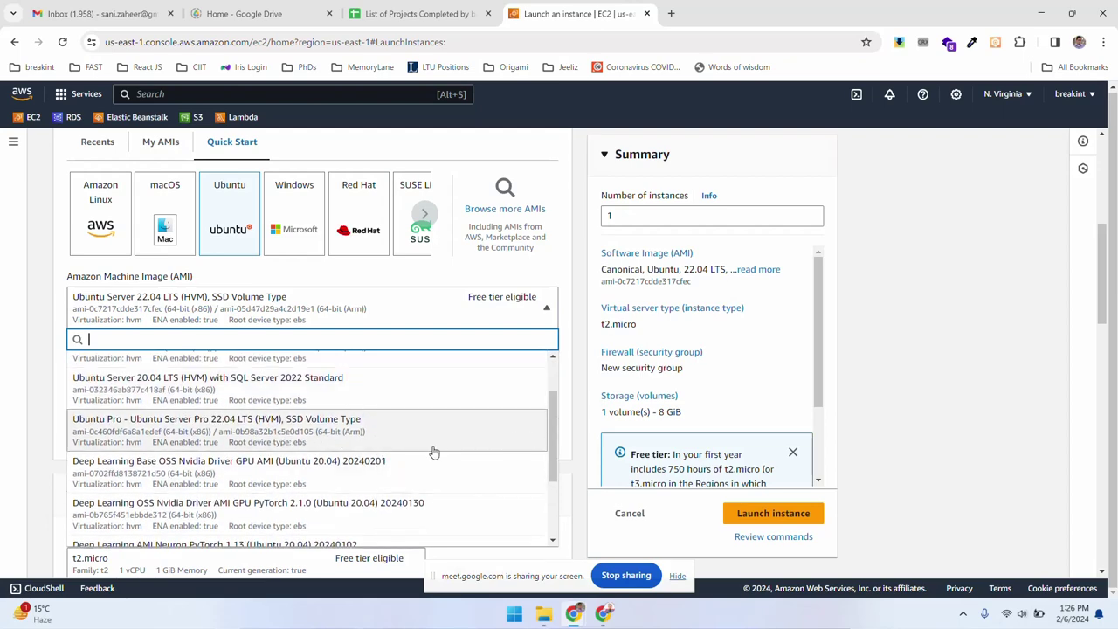
pyautogui.scroll(-3, 434, 452)
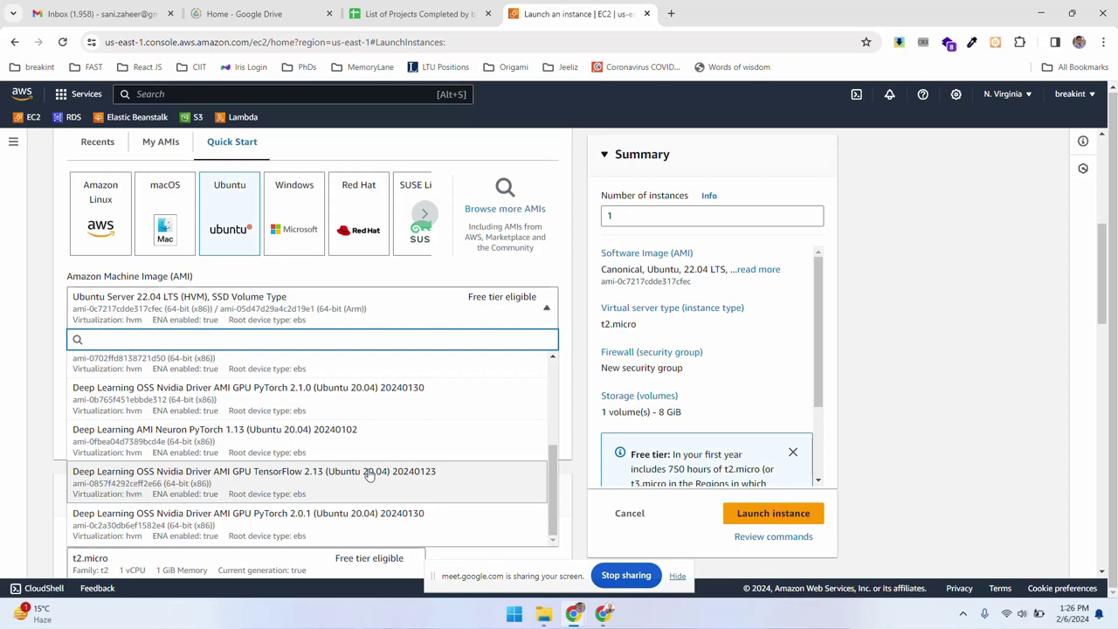
pyautogui.click(582, 358)
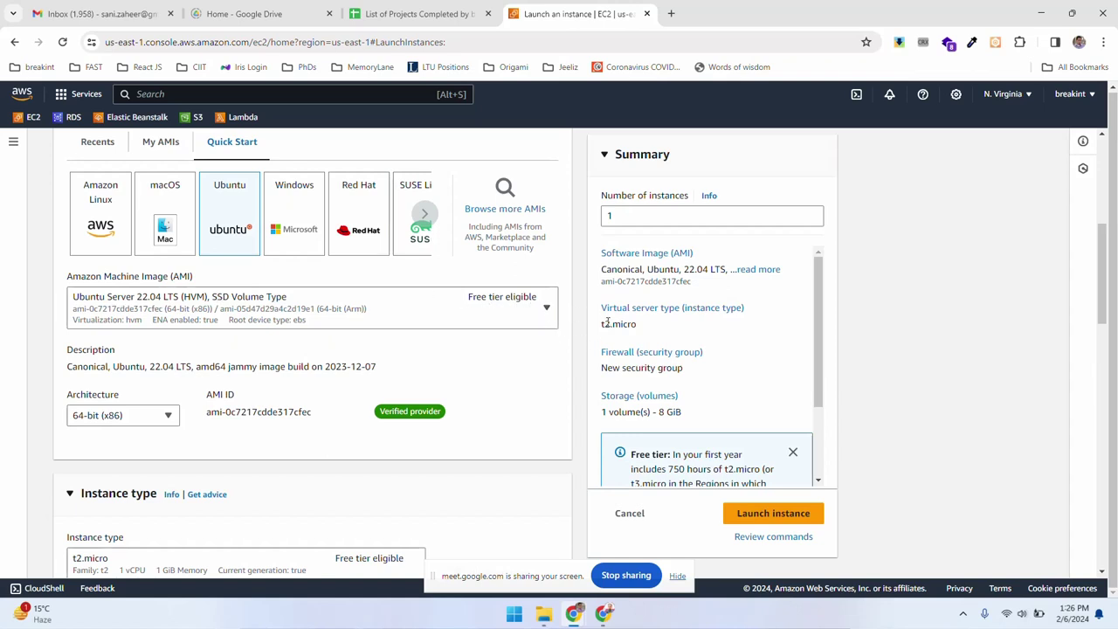
# Examine the t2.micro instance type in the launch summary and its specifications and hourly pricing in the instance type section.
pyautogui.moveTo(603, 322)
pyautogui.mouseDown()
pyautogui.moveTo(647, 330)
pyautogui.moveTo(594, 326)
pyautogui.mouseUp()
pyautogui.click(659, 338)
pyautogui.click(584, 315)
pyautogui.scroll(-3, 584, 329)
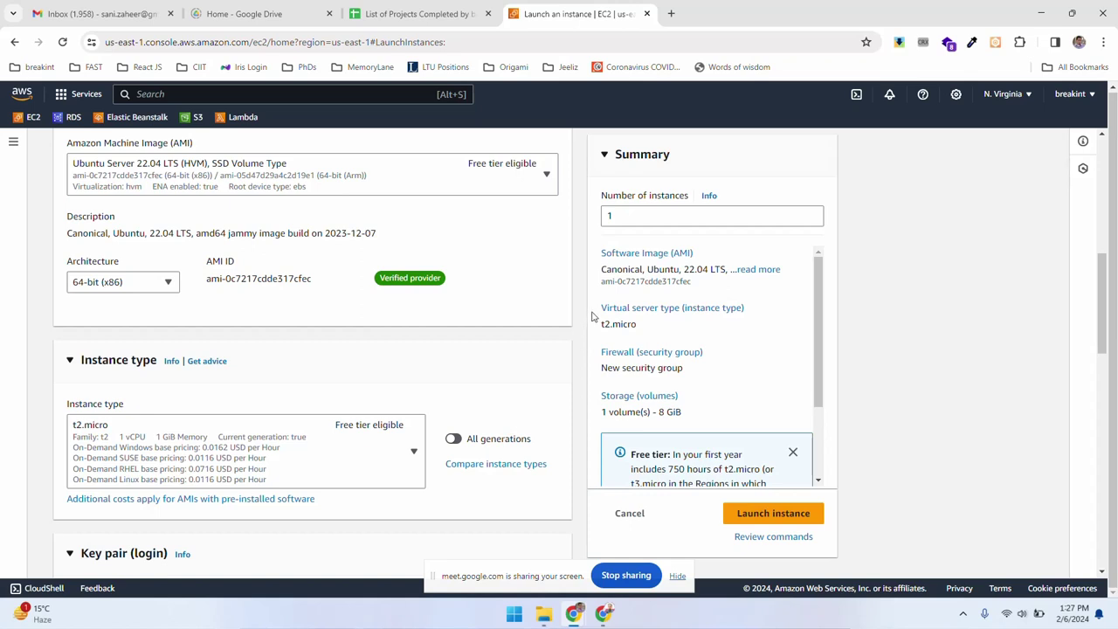
pyautogui.scroll(-5, 575, 315)
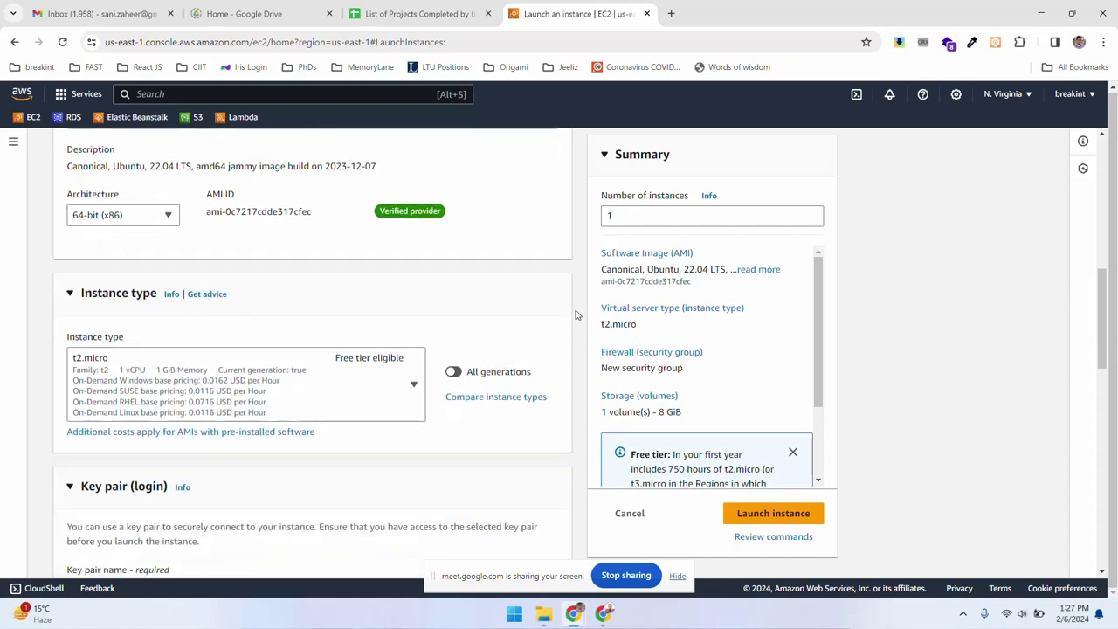
pyautogui.scroll(4, 576, 313)
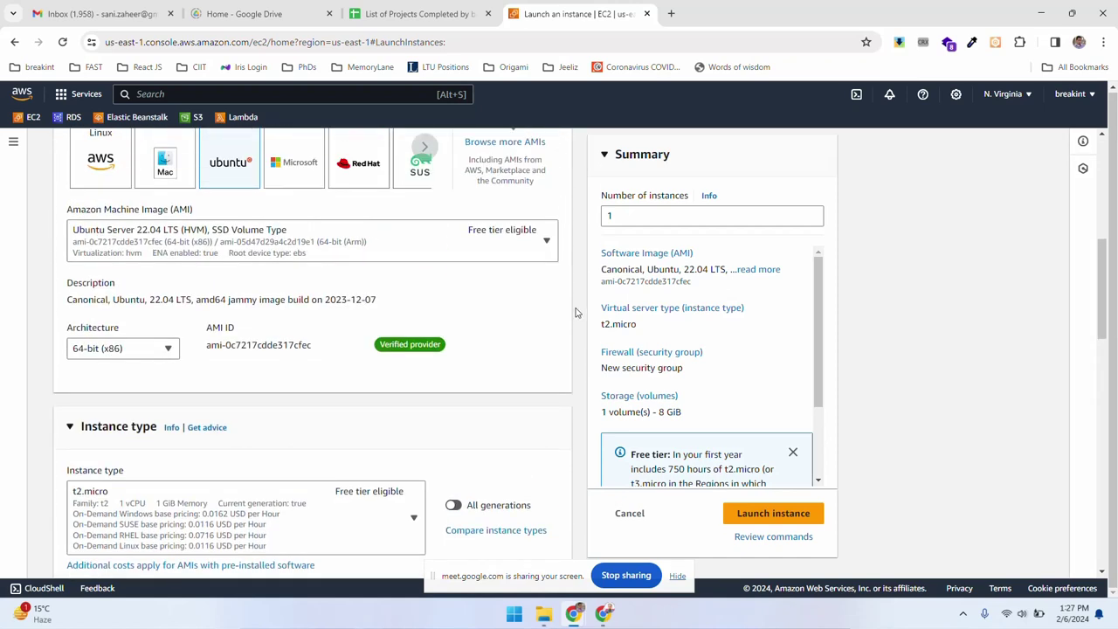
# Browse the available instance types, including the c5d and c6id families, and keep t2.micro selected.
pyautogui.scroll(-3, 575, 314)
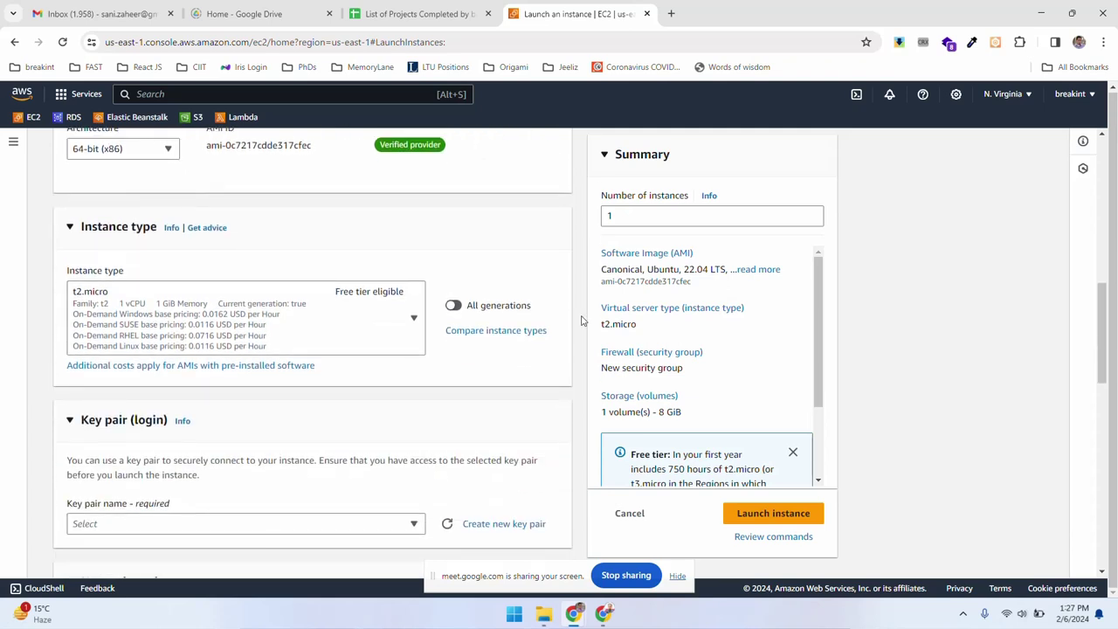
pyautogui.scroll(-2, 576, 322)
pyautogui.scroll(1, 570, 323)
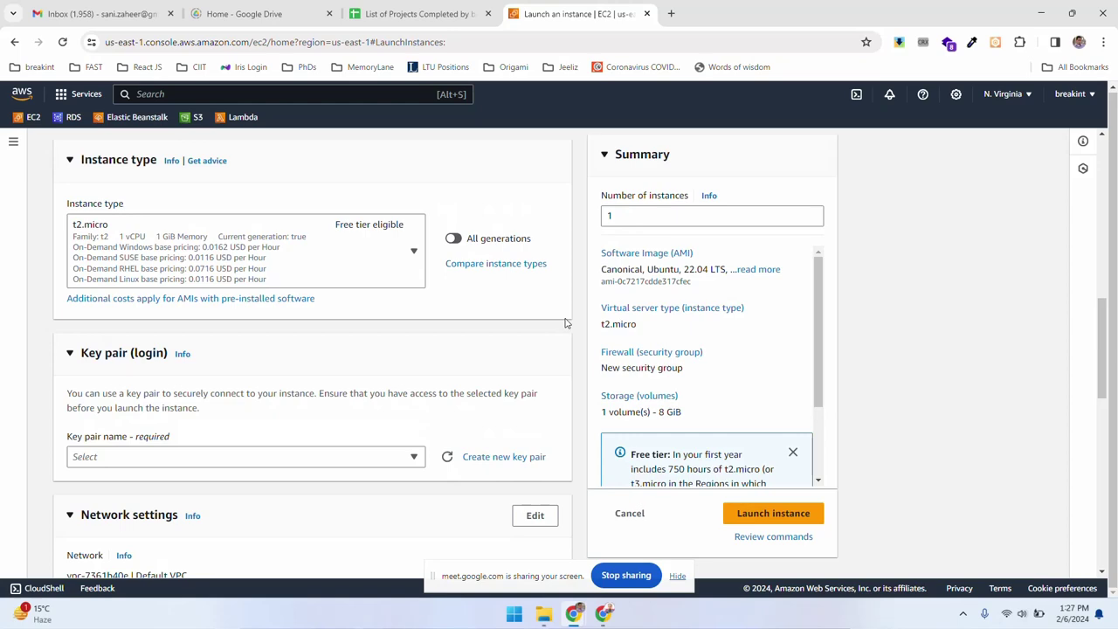
pyautogui.click(414, 253)
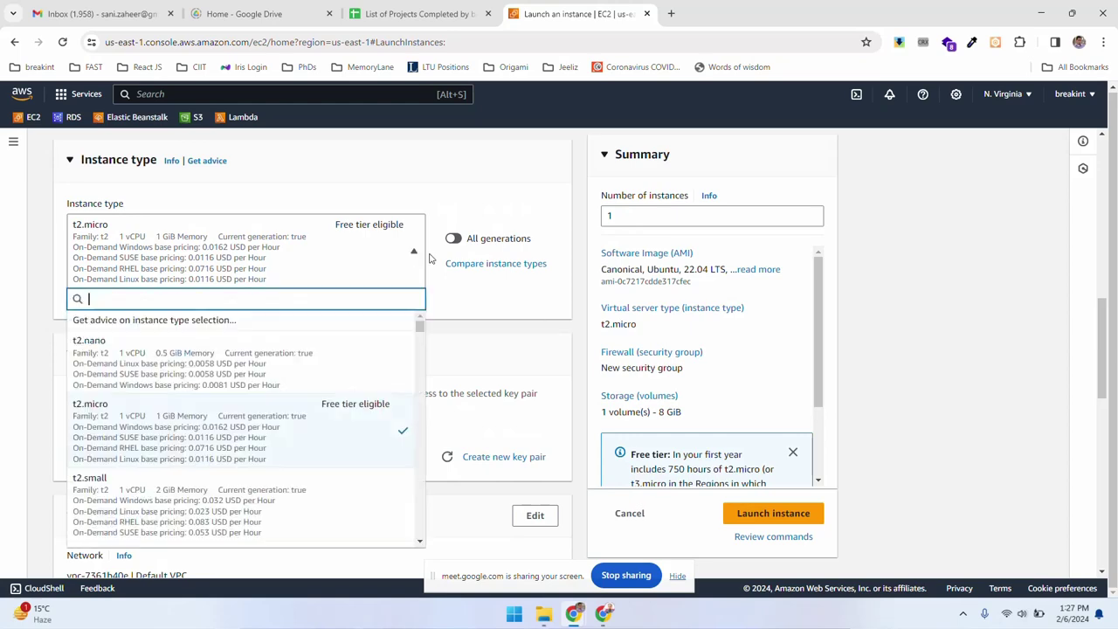
pyautogui.moveTo(421, 330); pyautogui.dragTo(423, 347)
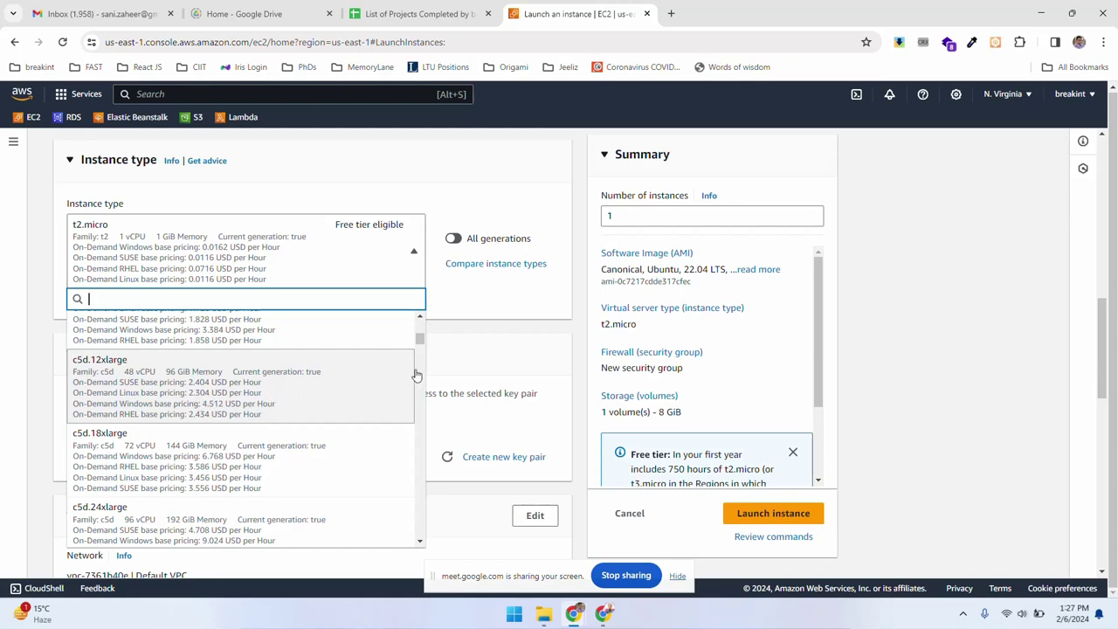
pyautogui.moveTo(420, 341); pyautogui.dragTo(420, 358)
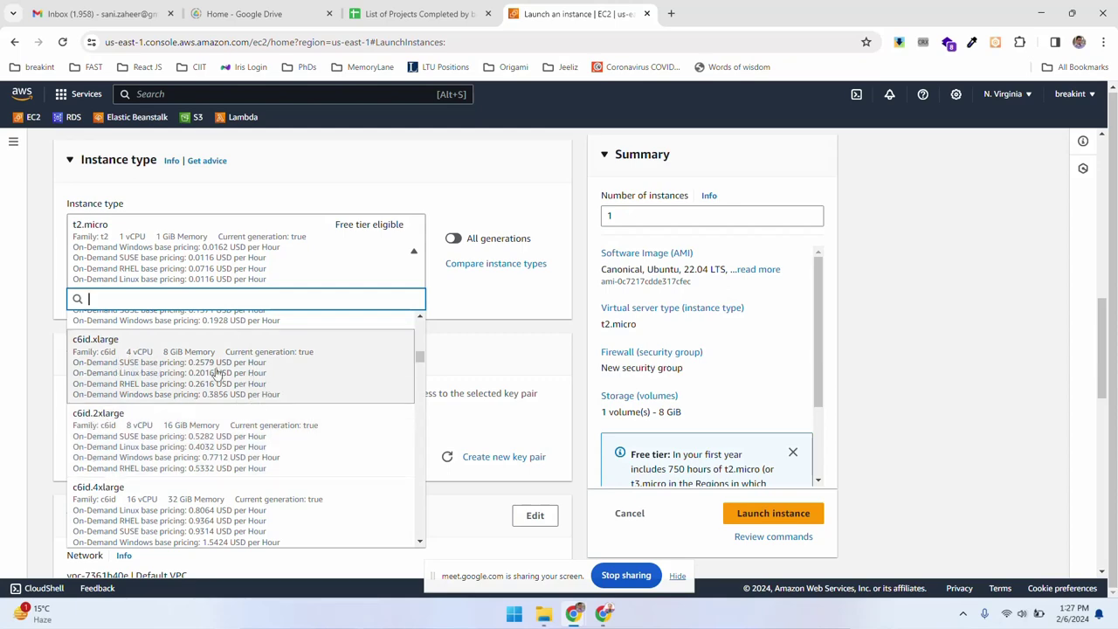
pyautogui.moveTo(420, 357); pyautogui.dragTo(426, 325)
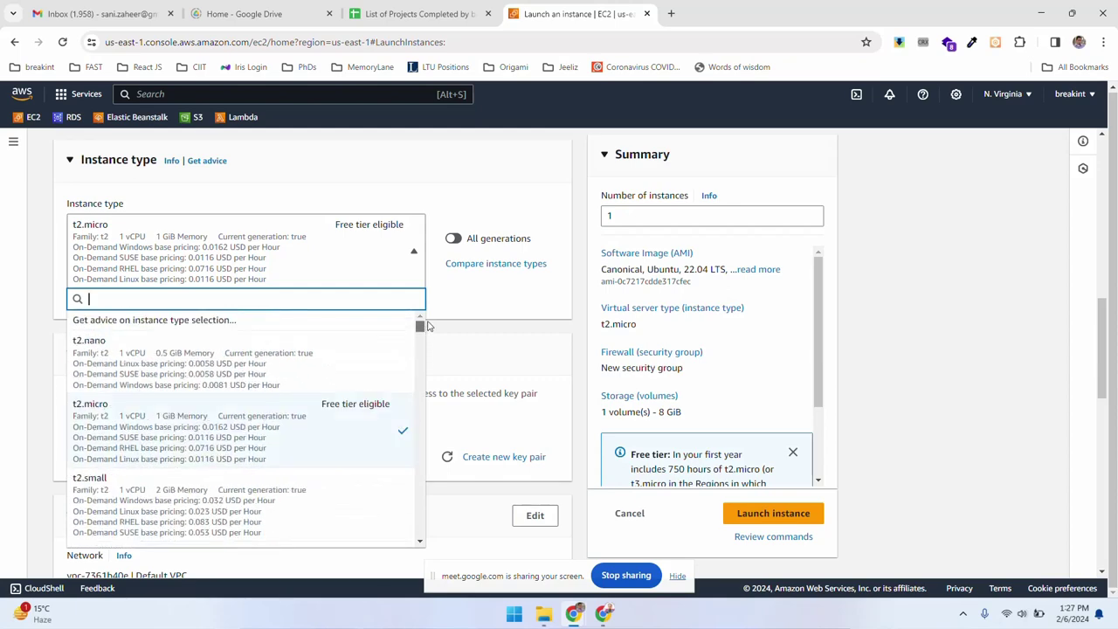
pyautogui.click(591, 282)
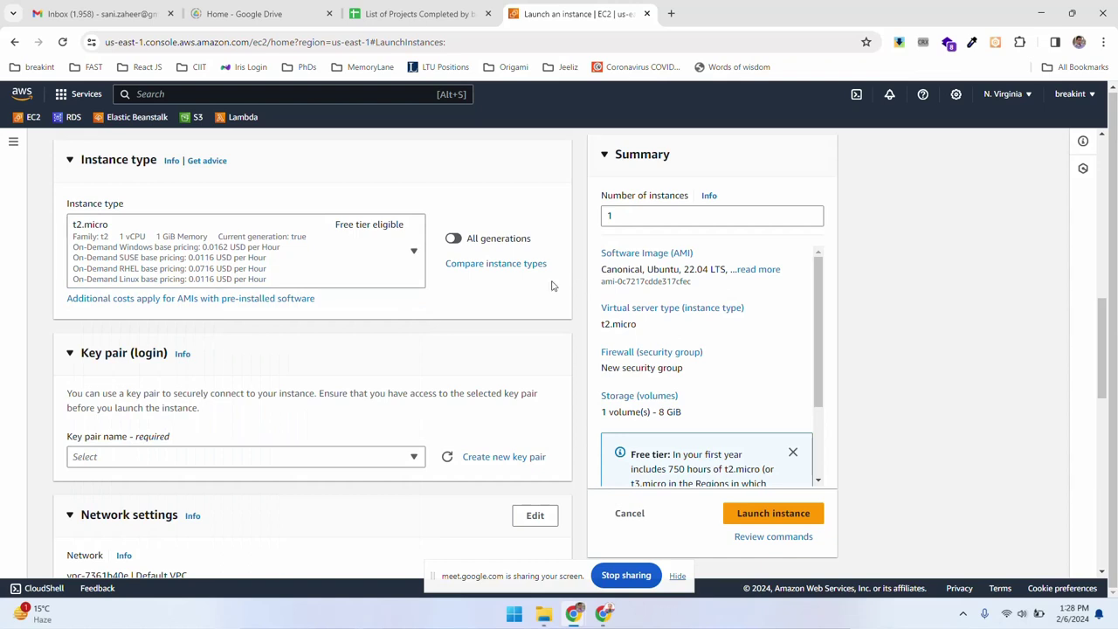
# Look further through the instance types, down to the g3s and g4ad families, and close the list with t2.micro kept.
pyautogui.click(416, 254)
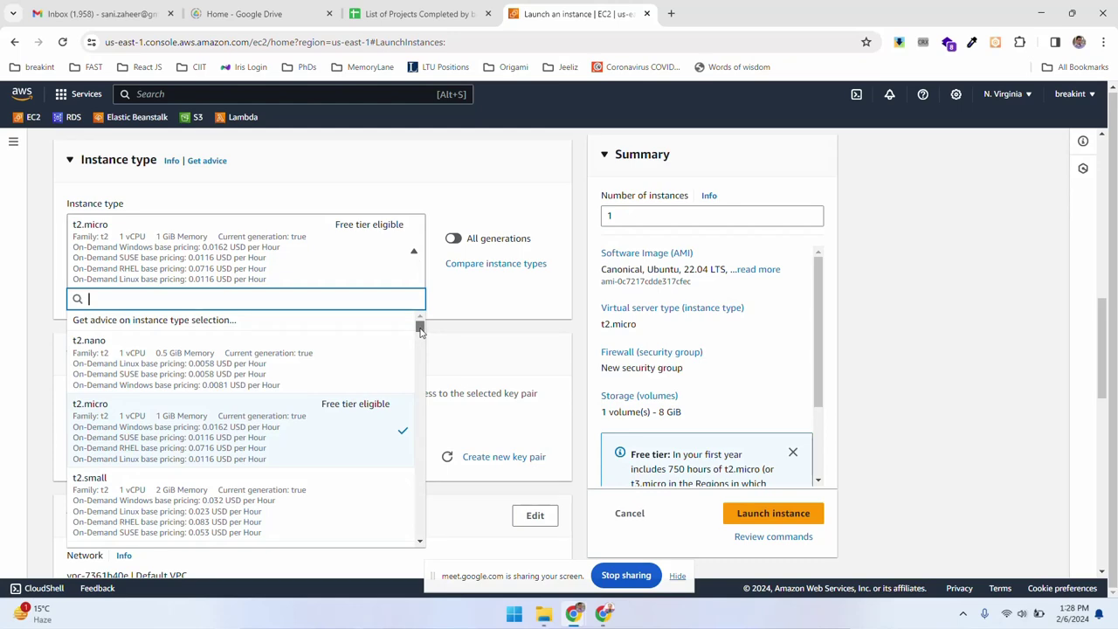
pyautogui.moveTo(420, 329); pyautogui.dragTo(423, 390)
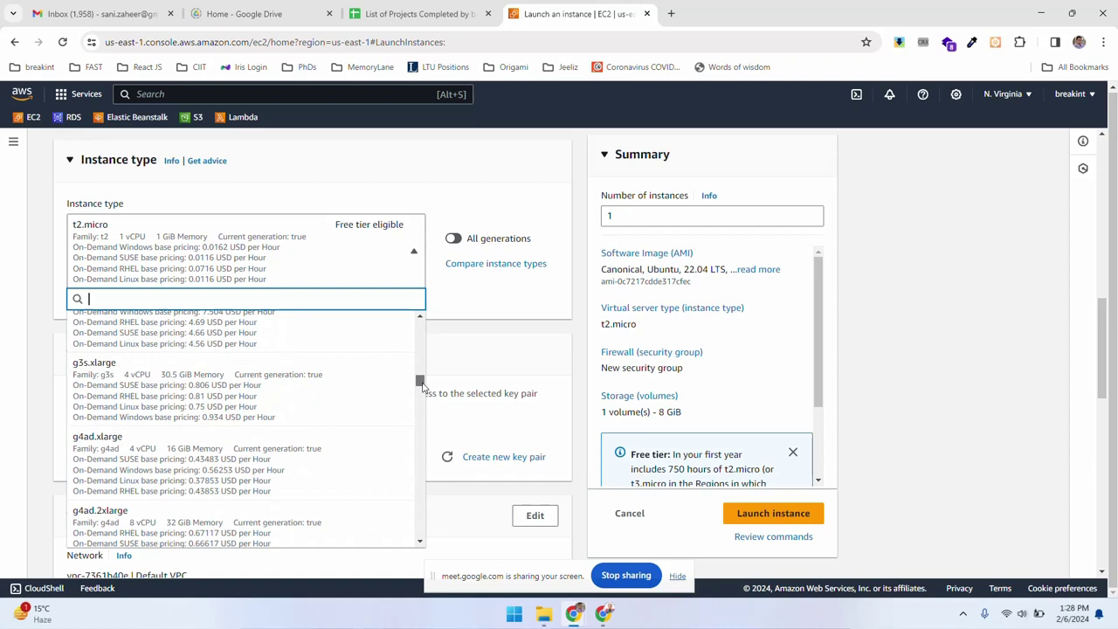
pyautogui.moveTo(422, 389)
pyautogui.mouseDown()
pyautogui.moveTo(428, 444)
pyautogui.moveTo(430, 402)
pyautogui.mouseUp()
pyautogui.write('t2')
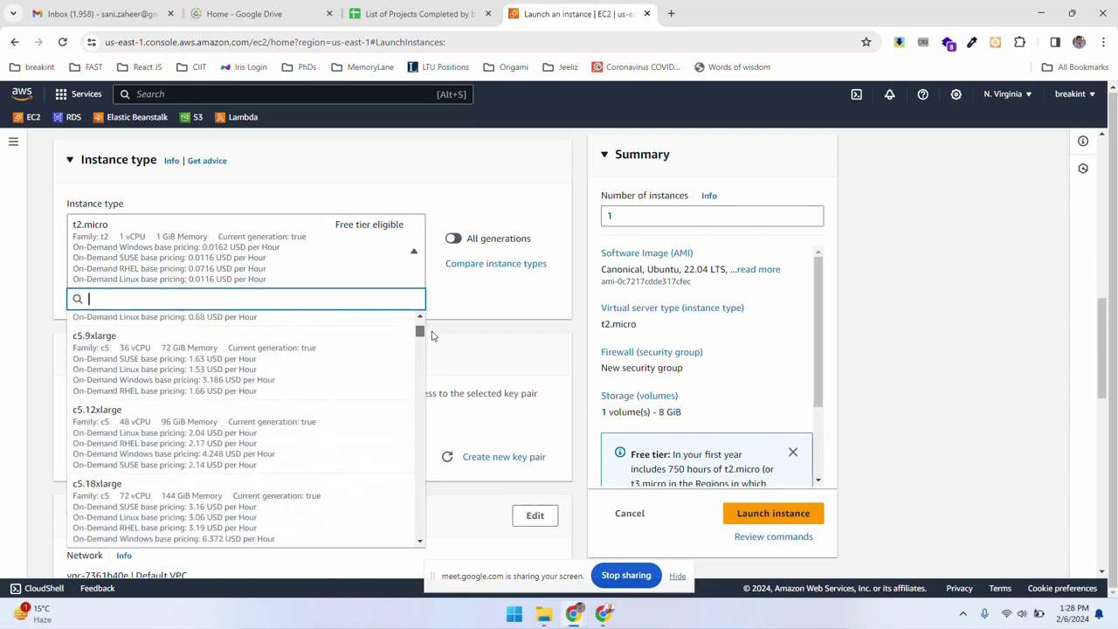
pyautogui.click(575, 305)
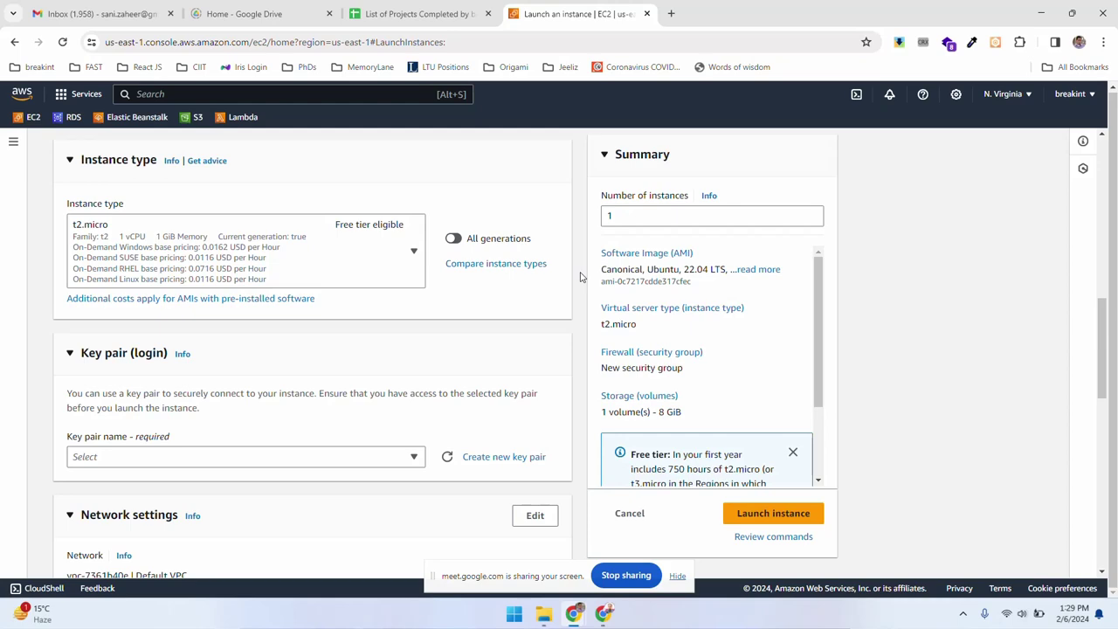
# Recheck the launch form from the instance name and Ubuntu image down through the instance type to the key pair section.
pyautogui.scroll(-2, 580, 277)
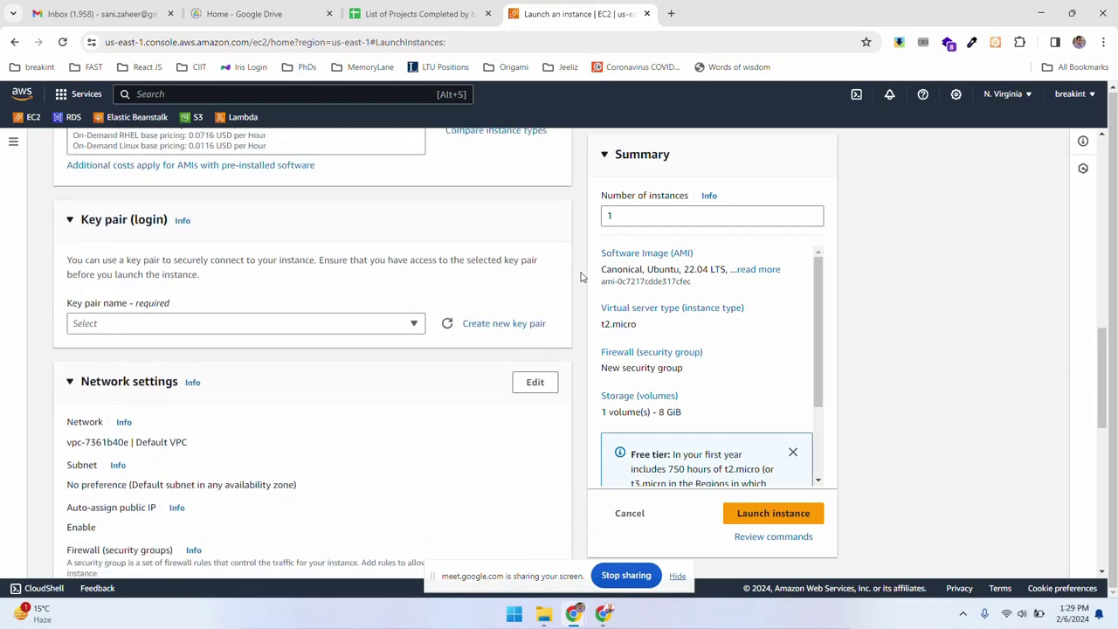
pyautogui.scroll(2, 582, 277)
pyautogui.scroll(5, 582, 277)
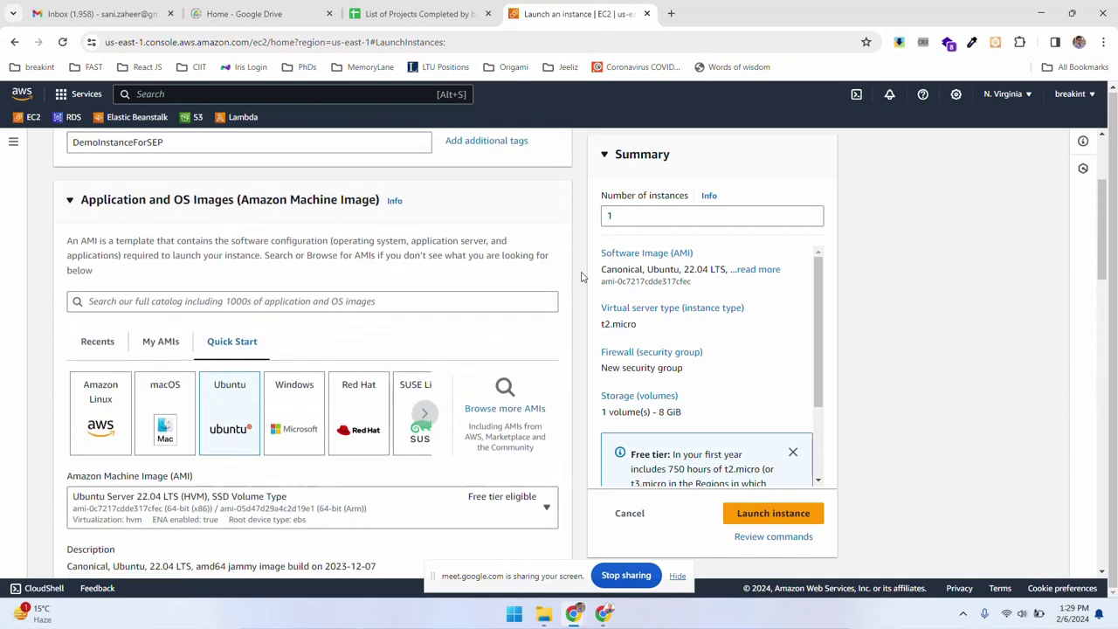
pyautogui.scroll(-3, 581, 277)
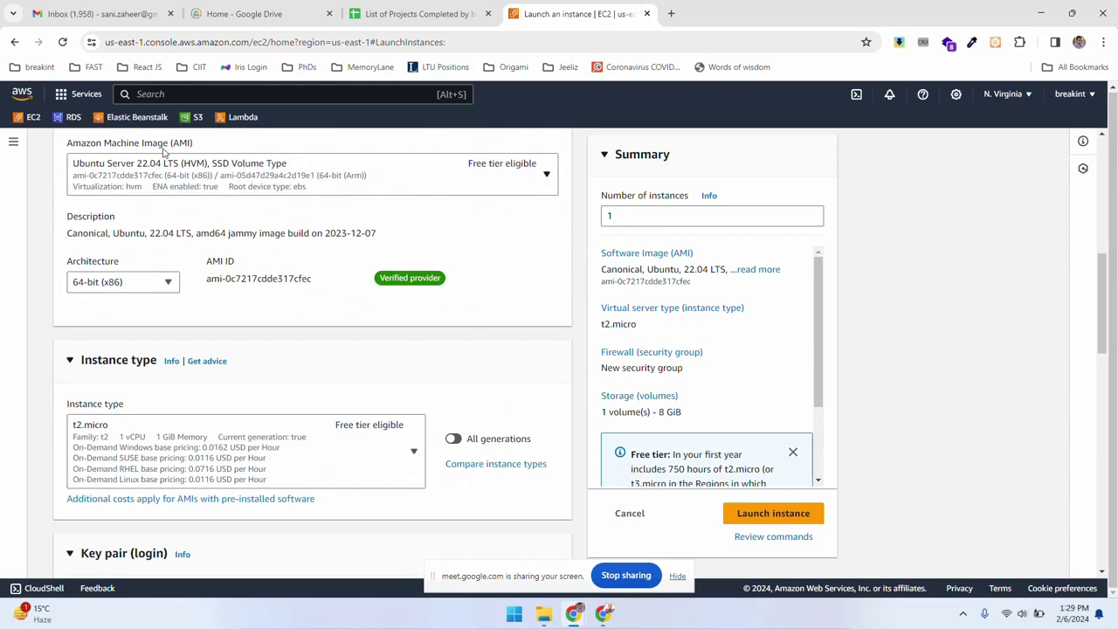
pyautogui.scroll(-3, 436, 266)
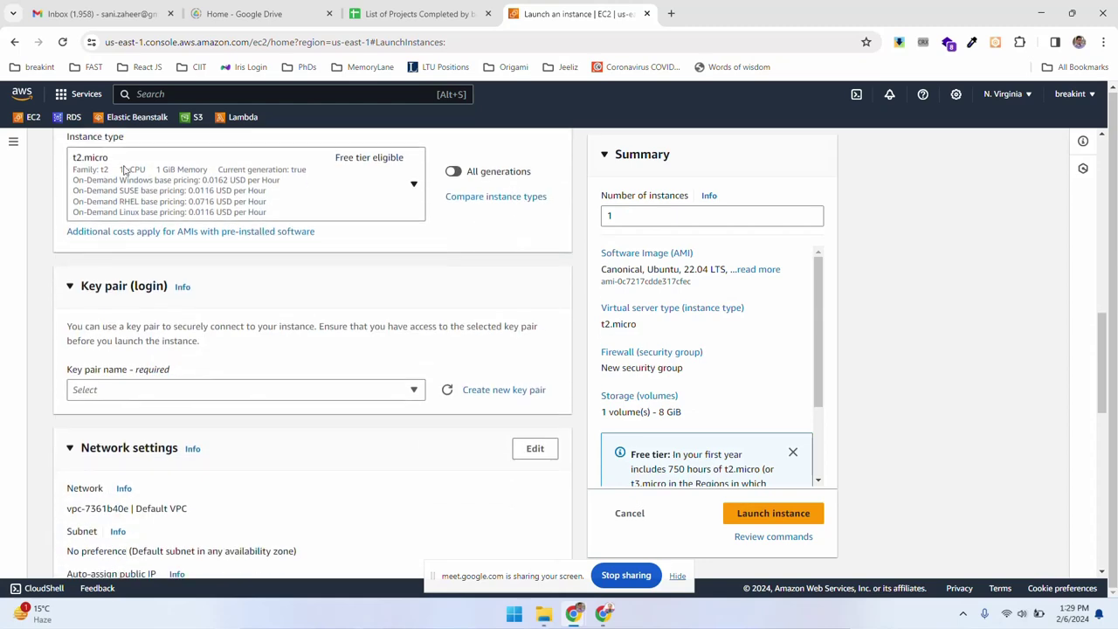
pyautogui.scroll(-1, 578, 286)
pyautogui.scroll(-1, 579, 286)
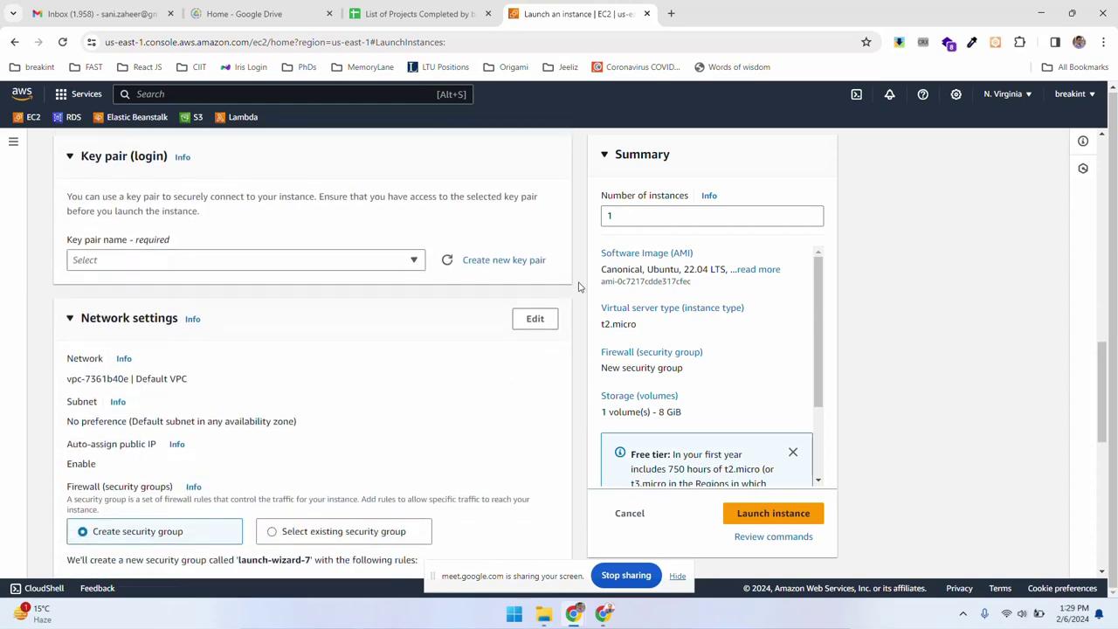
# Review the existing key pairs offered for the instance login without choosing one.
pyautogui.moveTo(1104, 395); pyautogui.dragTo(1102, 389)
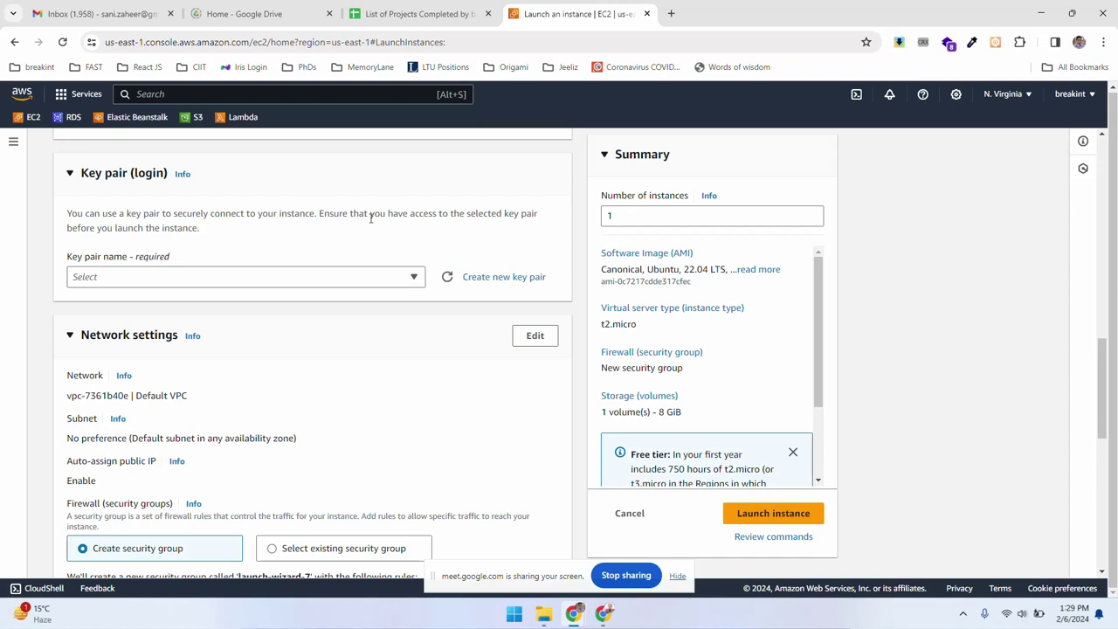
pyautogui.click(392, 282)
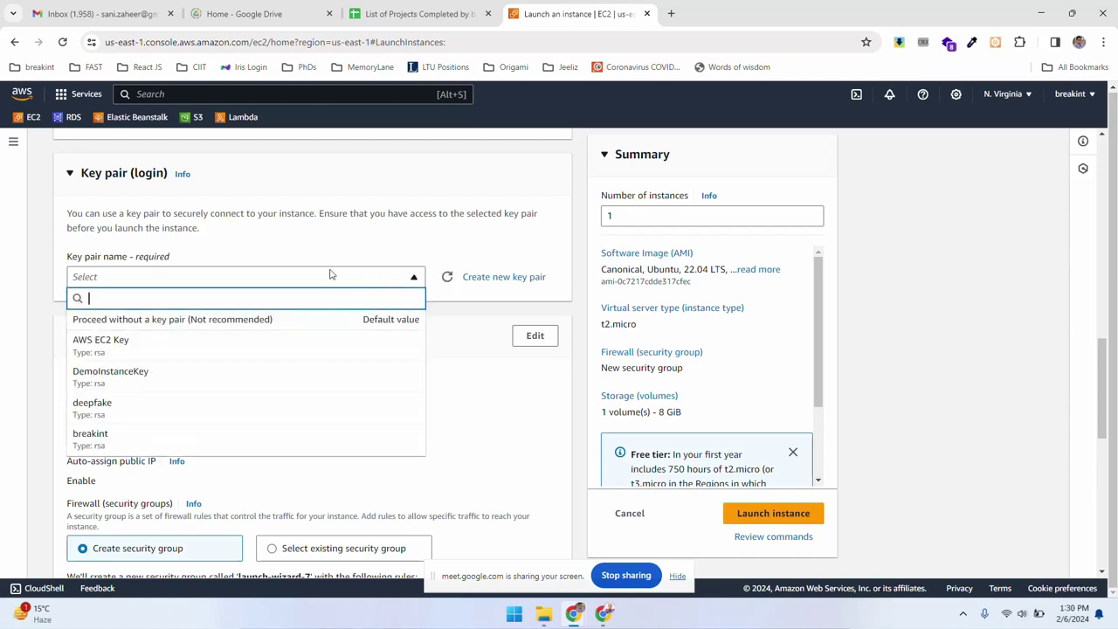
pyautogui.click(341, 242)
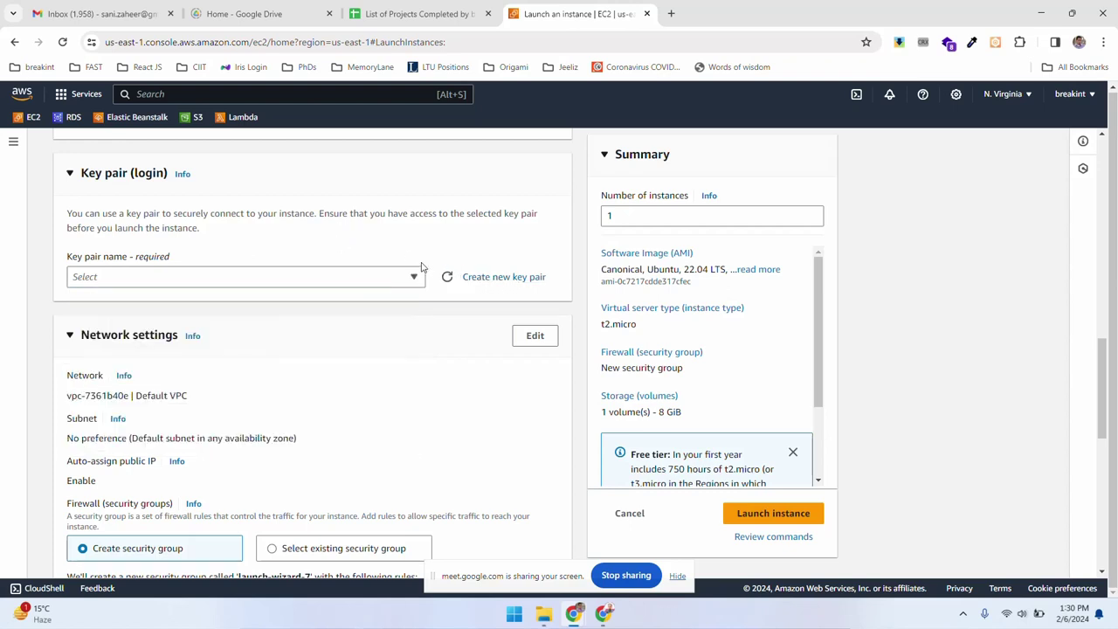
# Create an RSA key pair named DemoInsnceForSEPKey in .pem format for the instance and dismiss the browser notification.
pyautogui.click(514, 278)
pyautogui.click(472, 242)
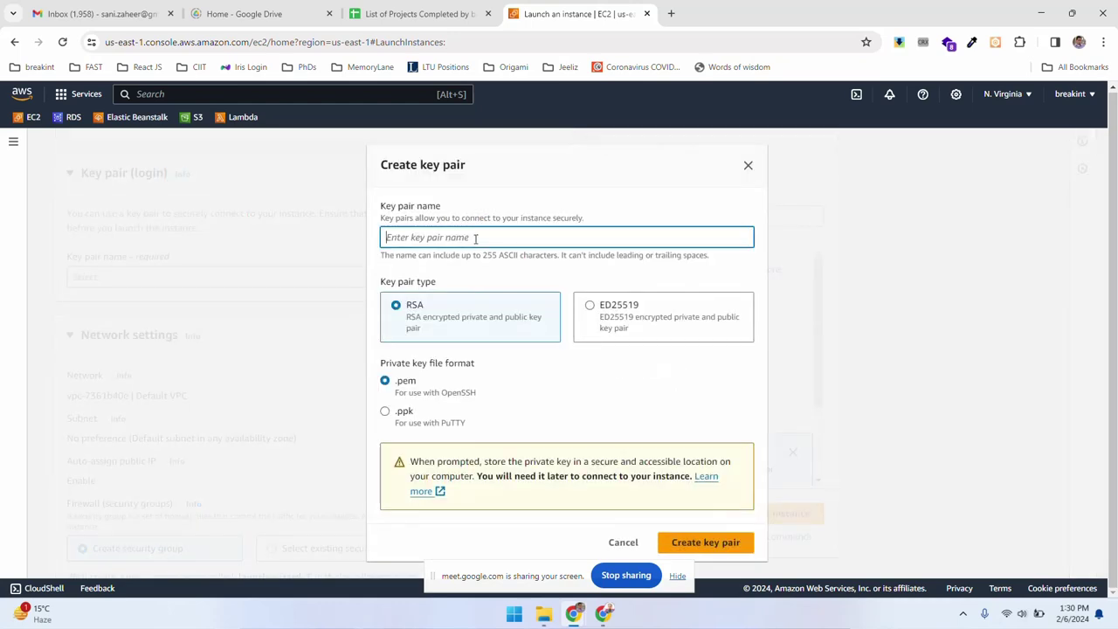
pyautogui.write('Demo')
pyautogui.write('InsnceForSEPKey')
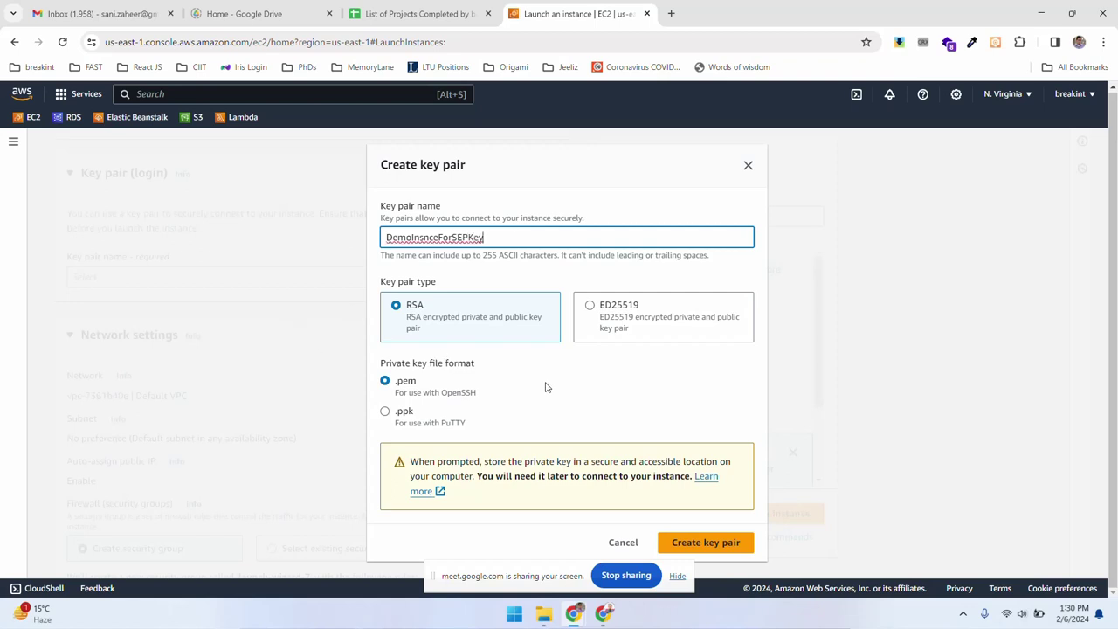
pyautogui.click(699, 543)
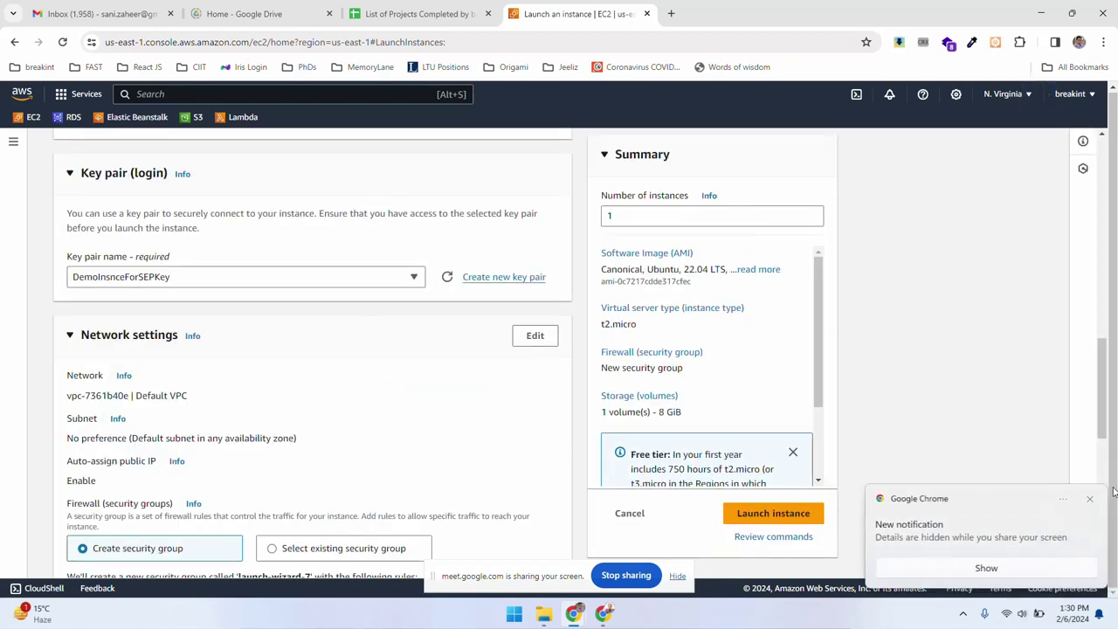
pyautogui.click(1090, 503)
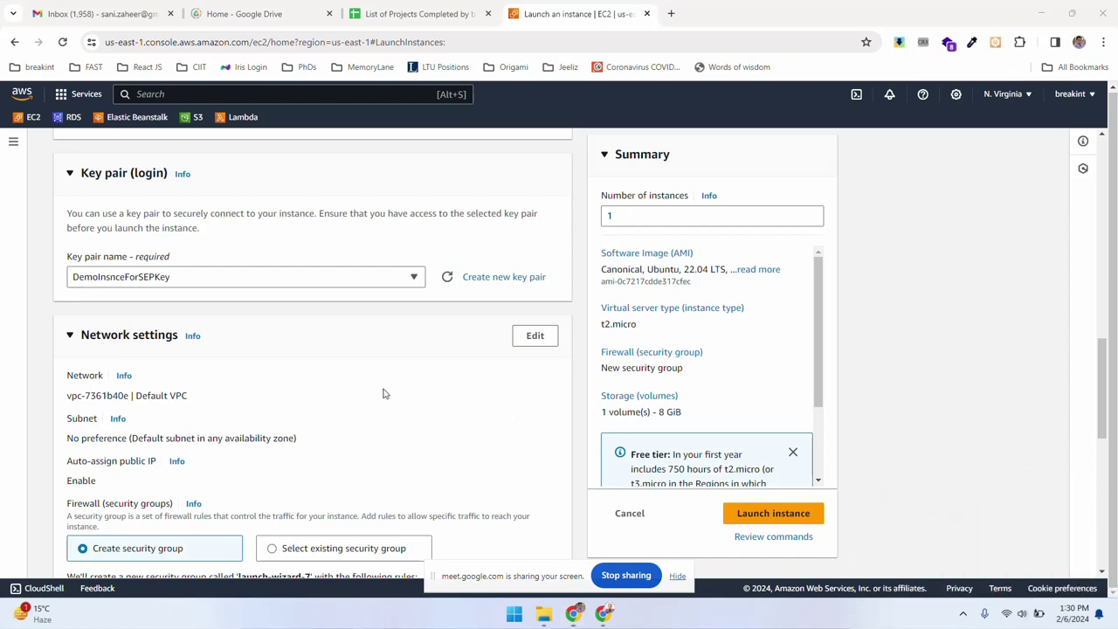
# Examine the network settings, including the default VPC, the subnet preference and the security group rules.
pyautogui.scroll(-1, 524, 397)
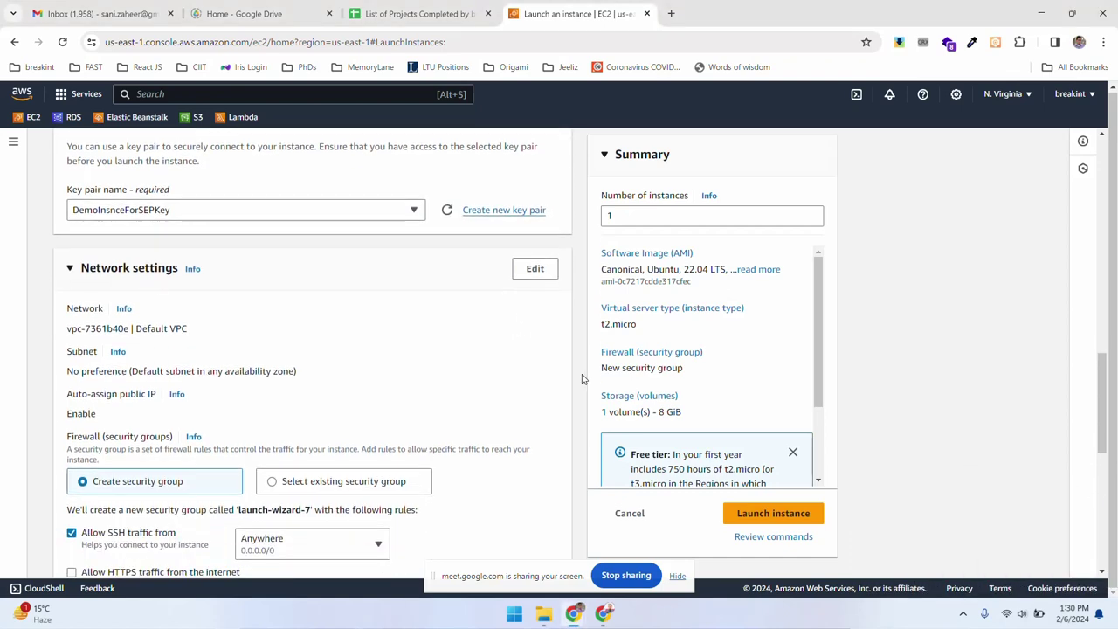
pyautogui.scroll(-2, 582, 378)
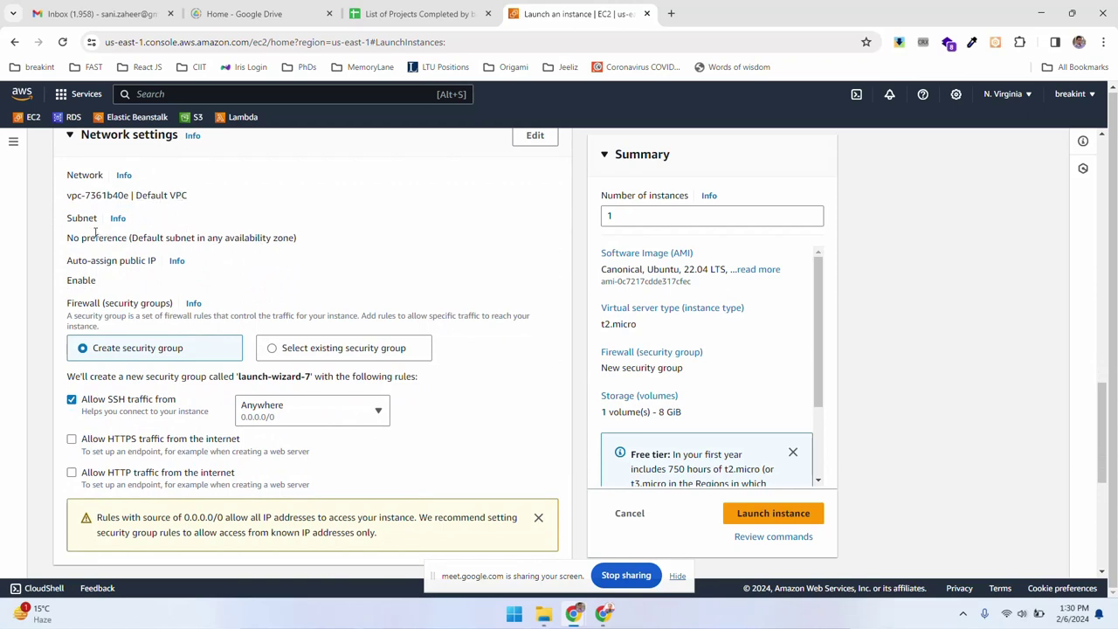
pyautogui.moveTo(77, 242); pyautogui.dragTo(254, 238)
pyautogui.click(265, 239)
pyautogui.scroll(-1, 564, 265)
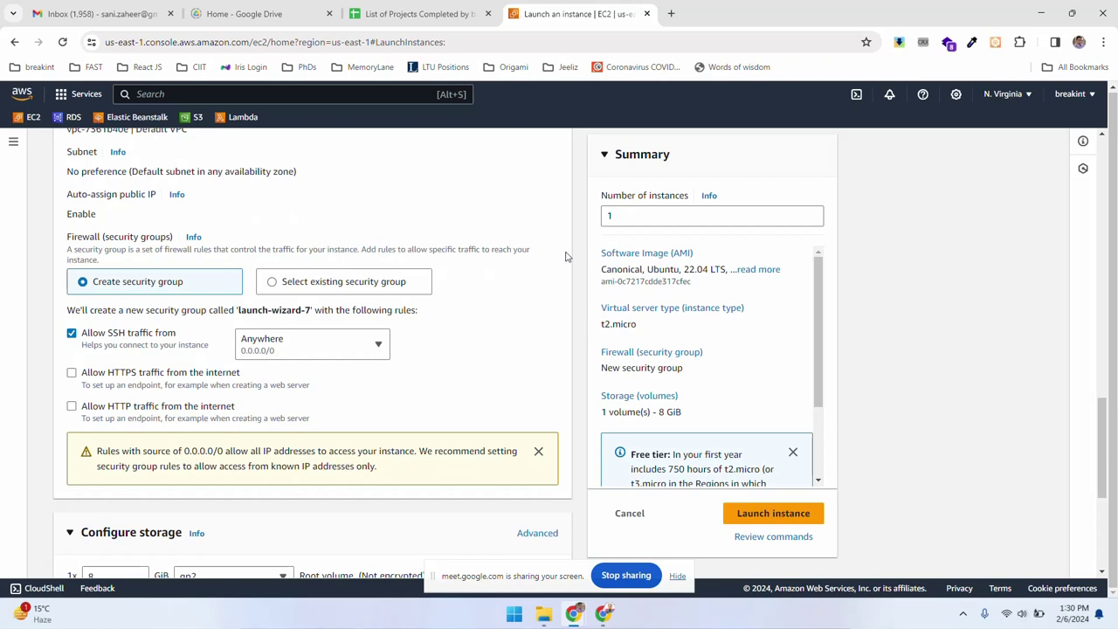
pyautogui.scroll(1, 568, 278)
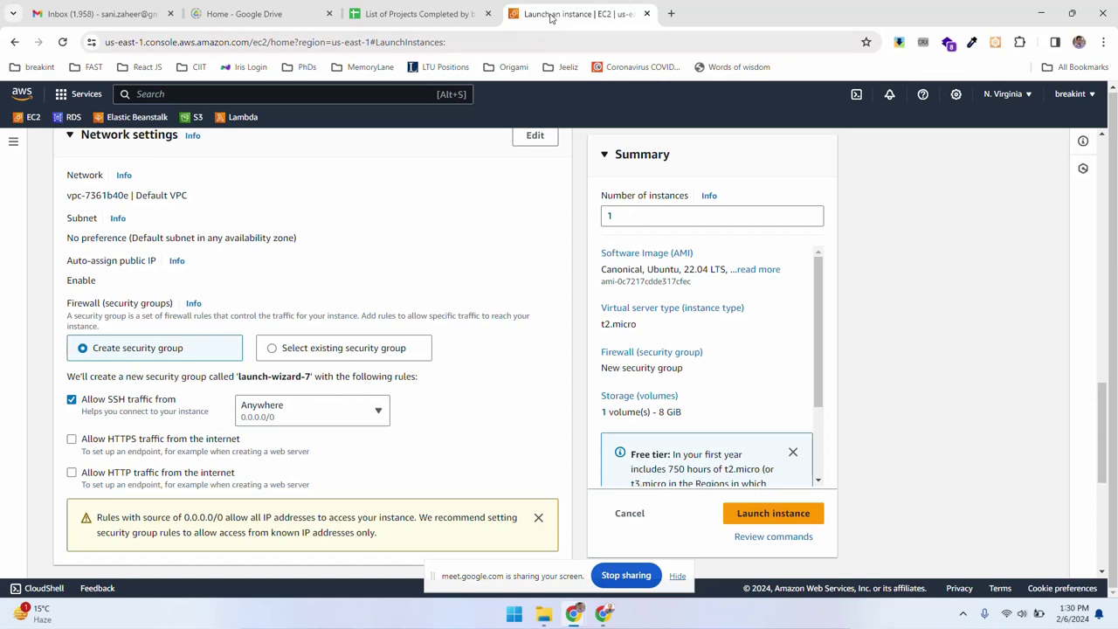
# Search Google Images for "aws vpc subnets" in a new tab and open the diagram of a VPC with servers in private subnets.
pyautogui.click(669, 15)
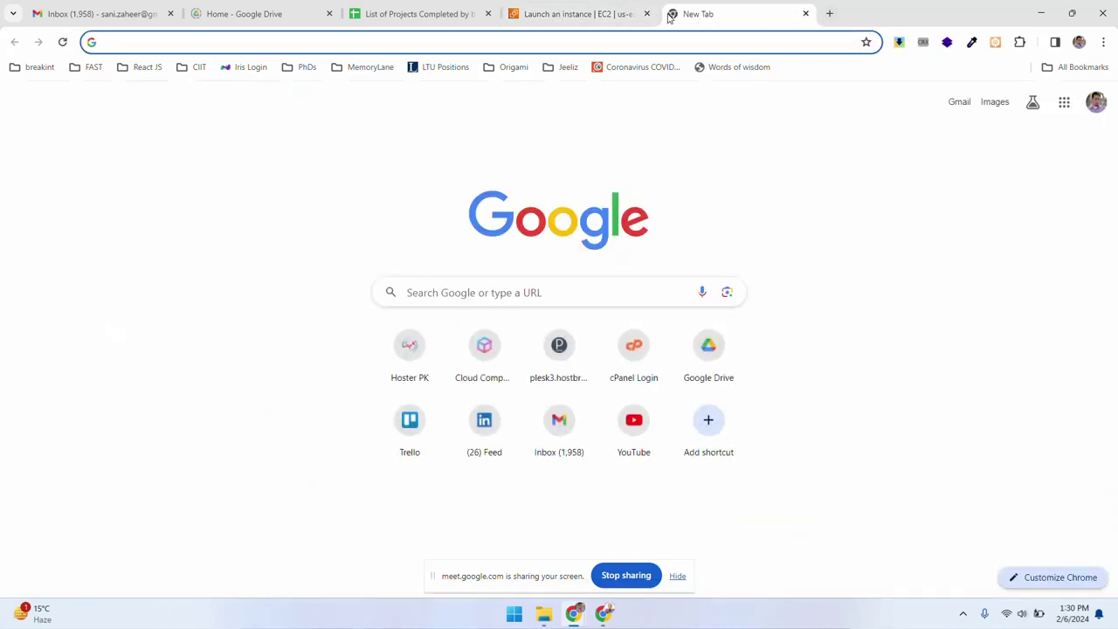
pyautogui.write('aws v')
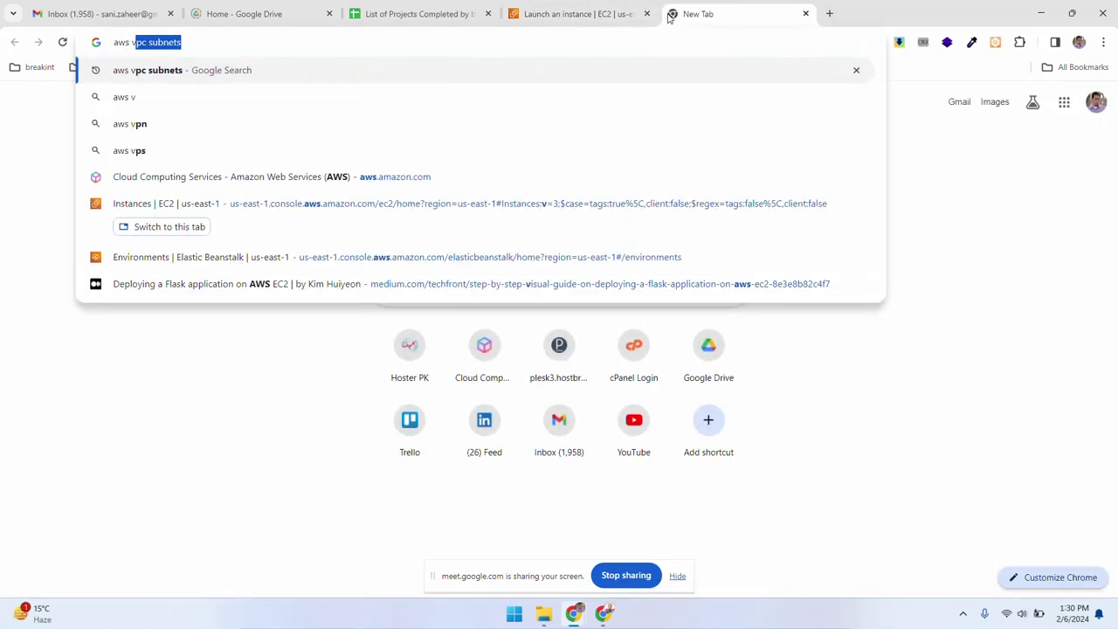
pyautogui.press('Return')
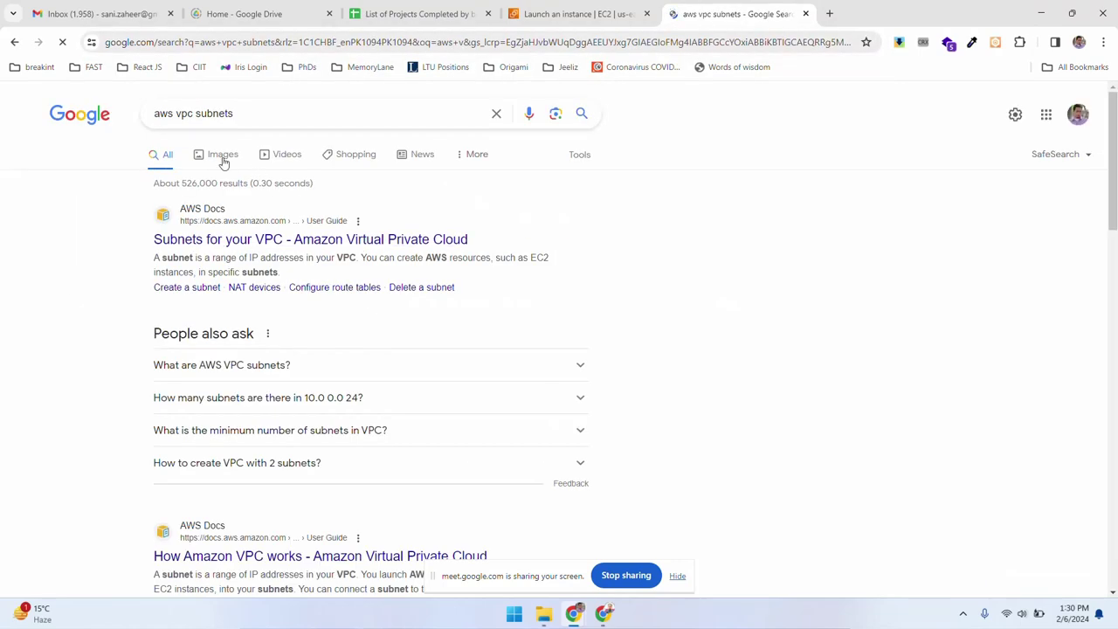
pyautogui.click(222, 163)
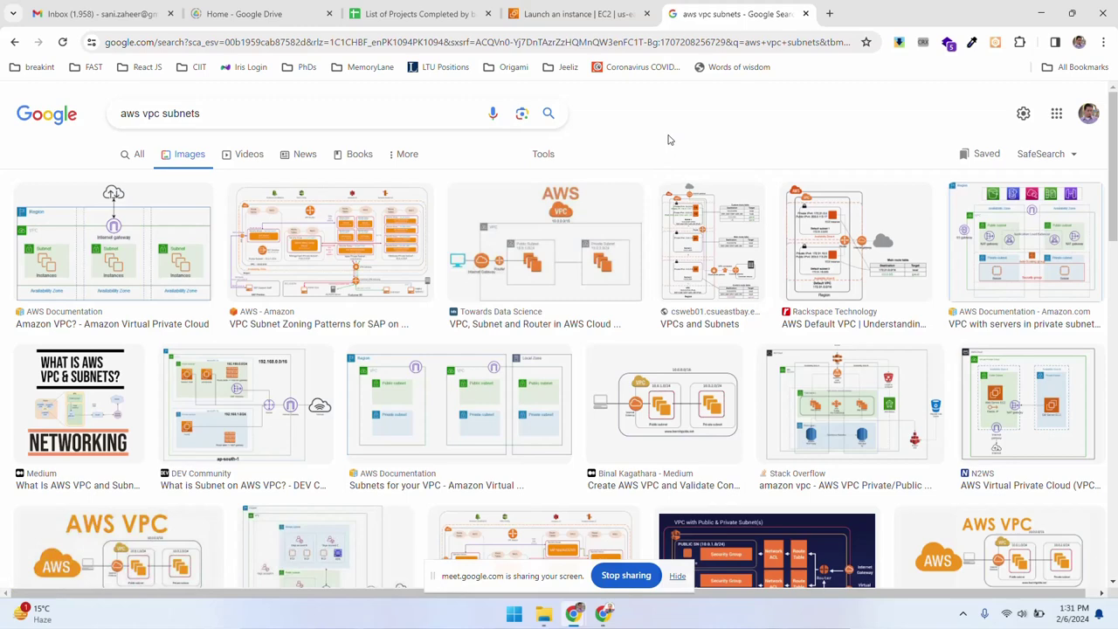
pyautogui.click(1018, 249)
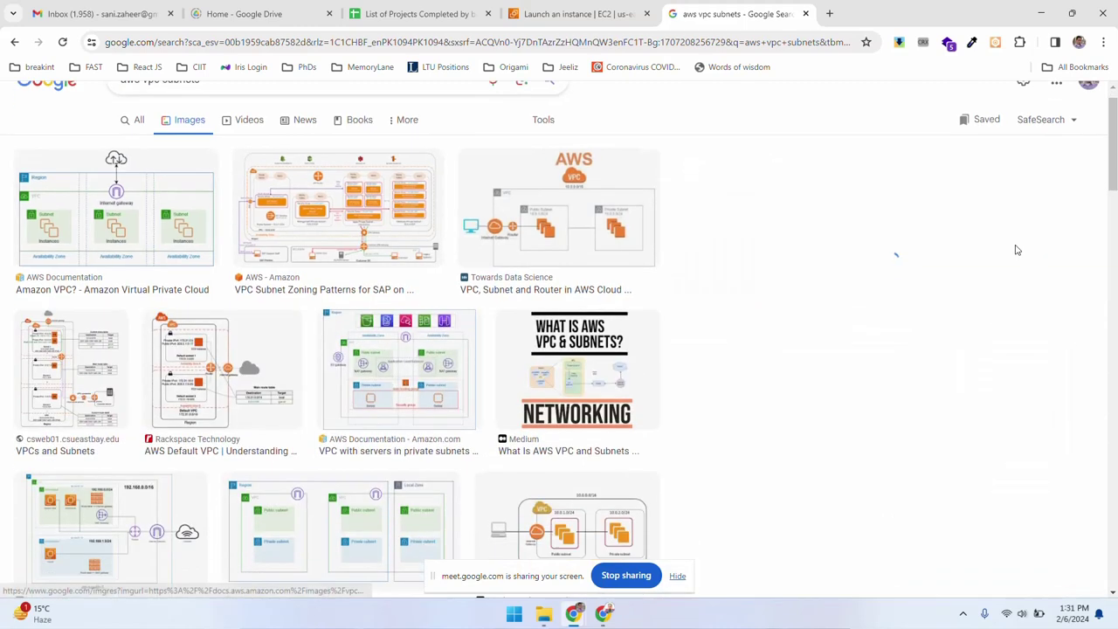
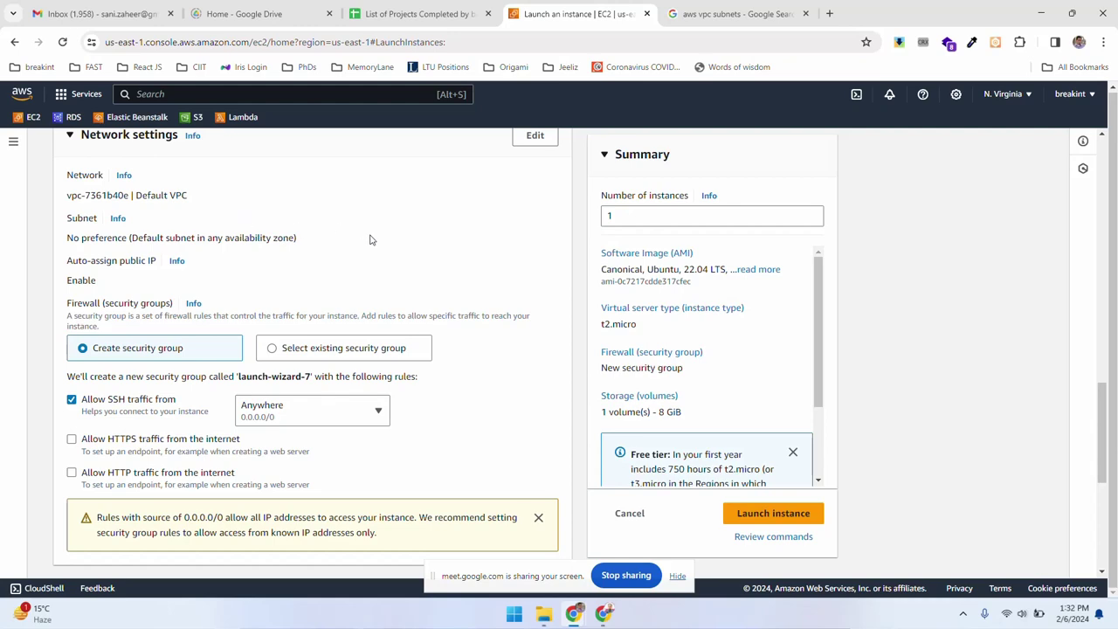
# Check the Default VPC entry in the launch form's network settings and return to the VPC subnet diagram.
pyautogui.moveTo(155, 200); pyautogui.dragTo(198, 201)
pyautogui.click(219, 198)
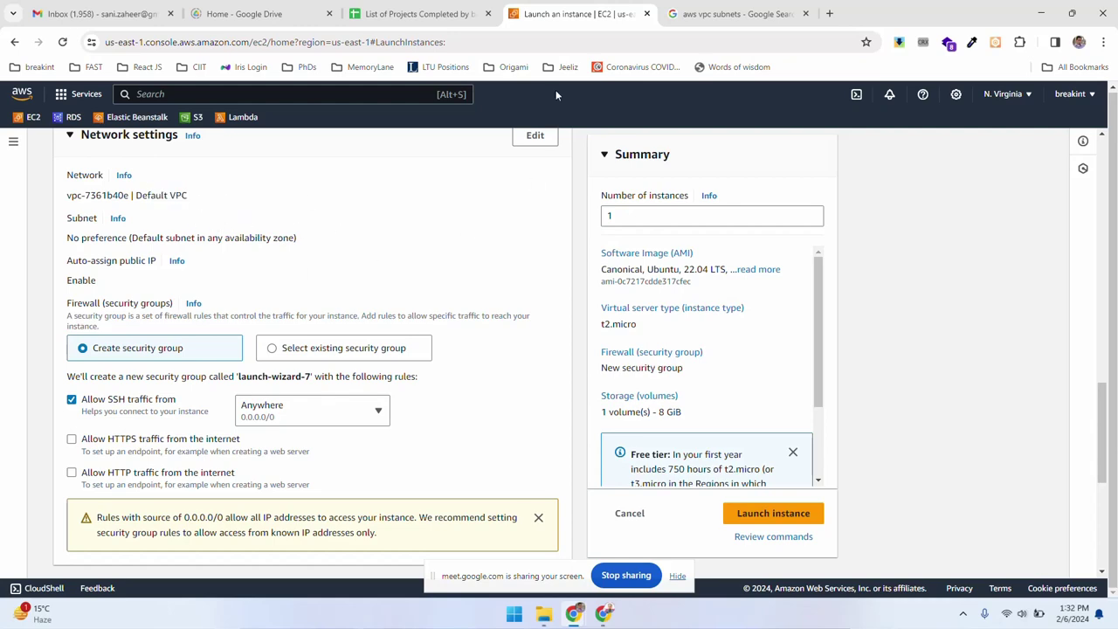
pyautogui.click(734, 13)
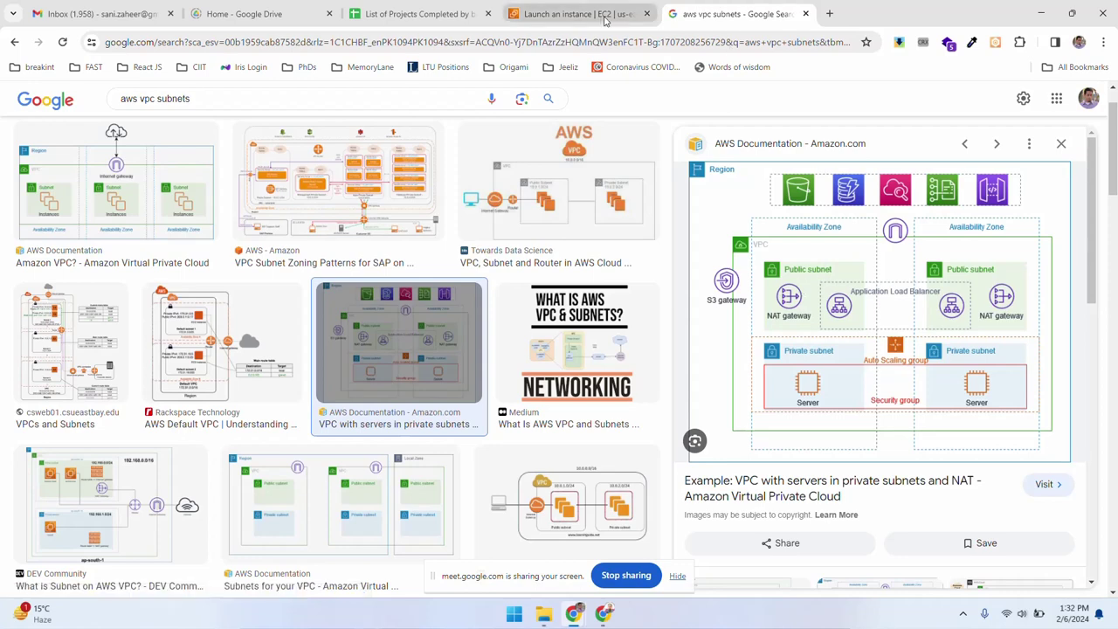
# Compare the launch form's subnet preference with the VPC subnet diagram and return to the launch form.
pyautogui.click(572, 13)
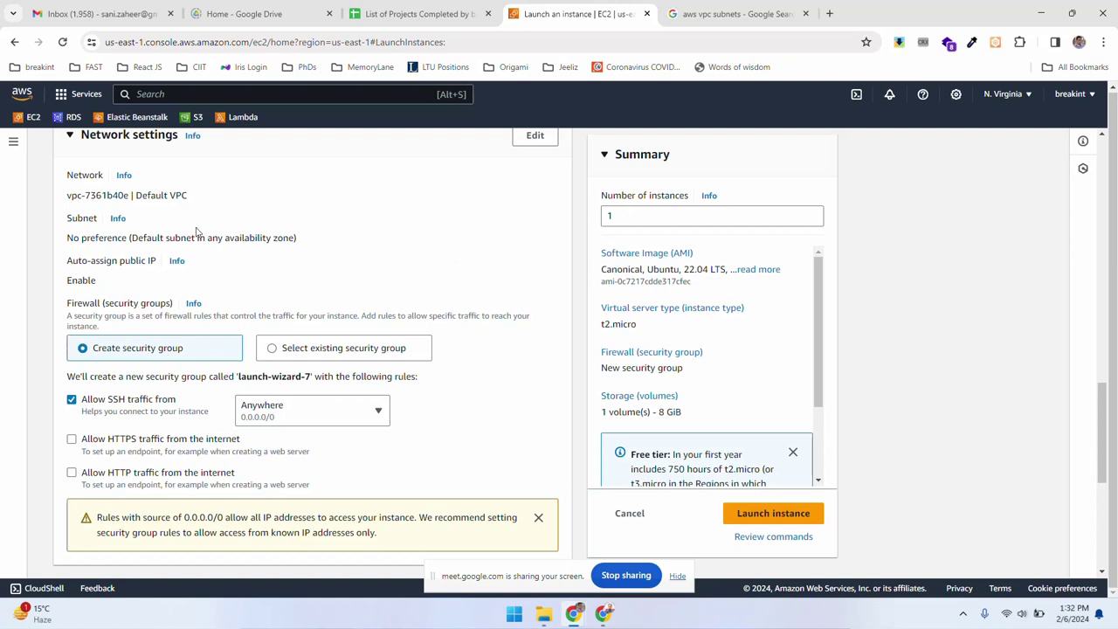
pyautogui.scroll(-1, 463, 252)
pyautogui.click(690, 13)
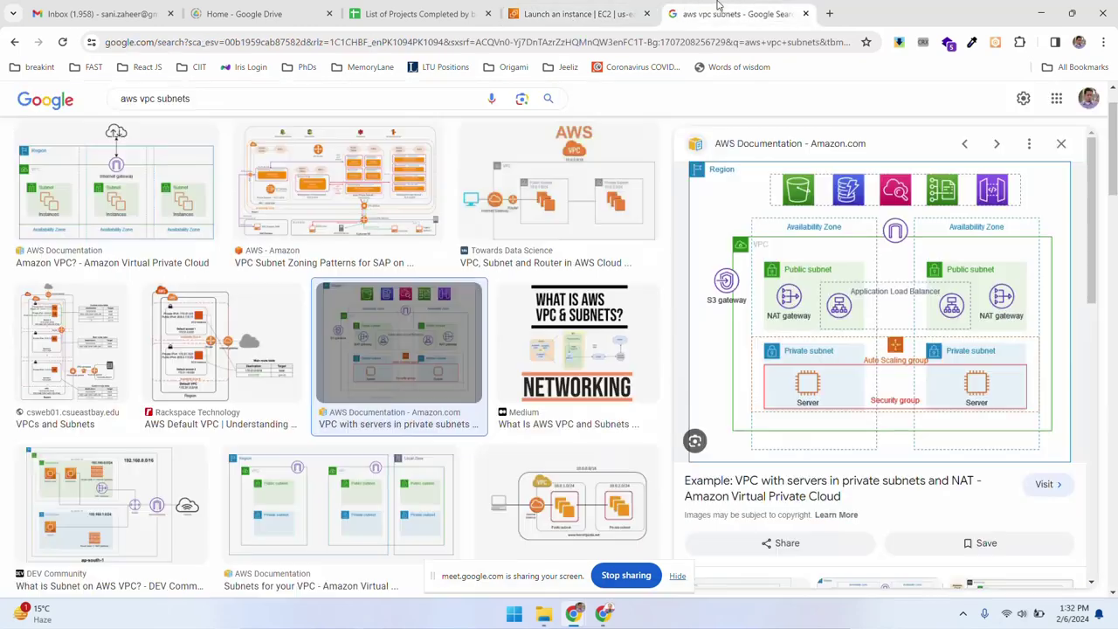
pyautogui.click(576, 13)
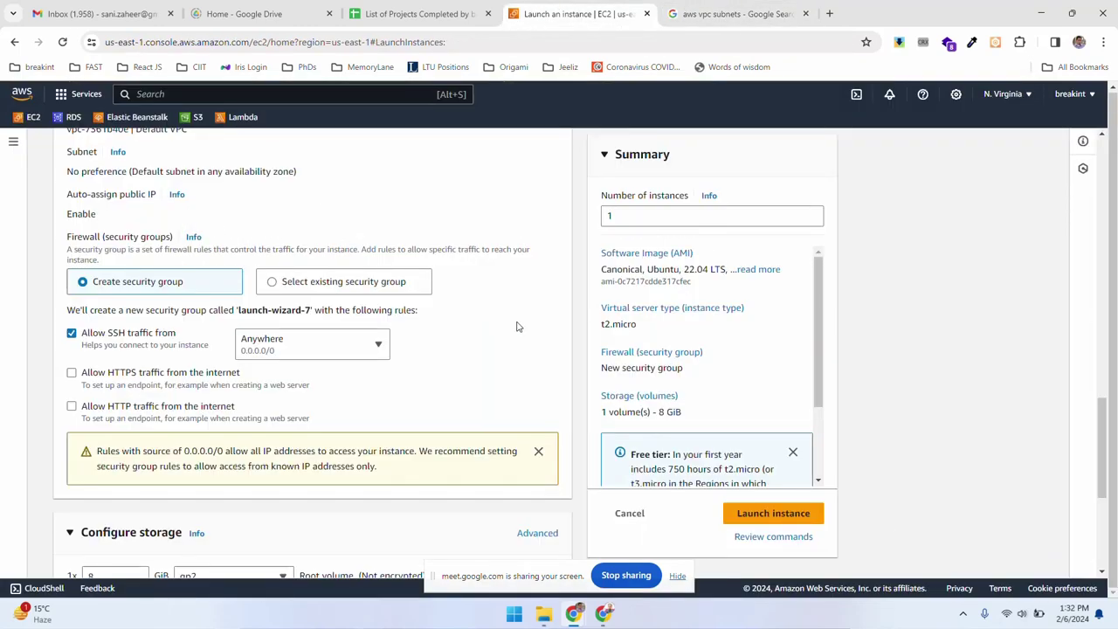
# Review the SSH rule of the new security group and also allow HTTP and HTTPS traffic from the internet.
pyautogui.scroll(-2, 517, 324)
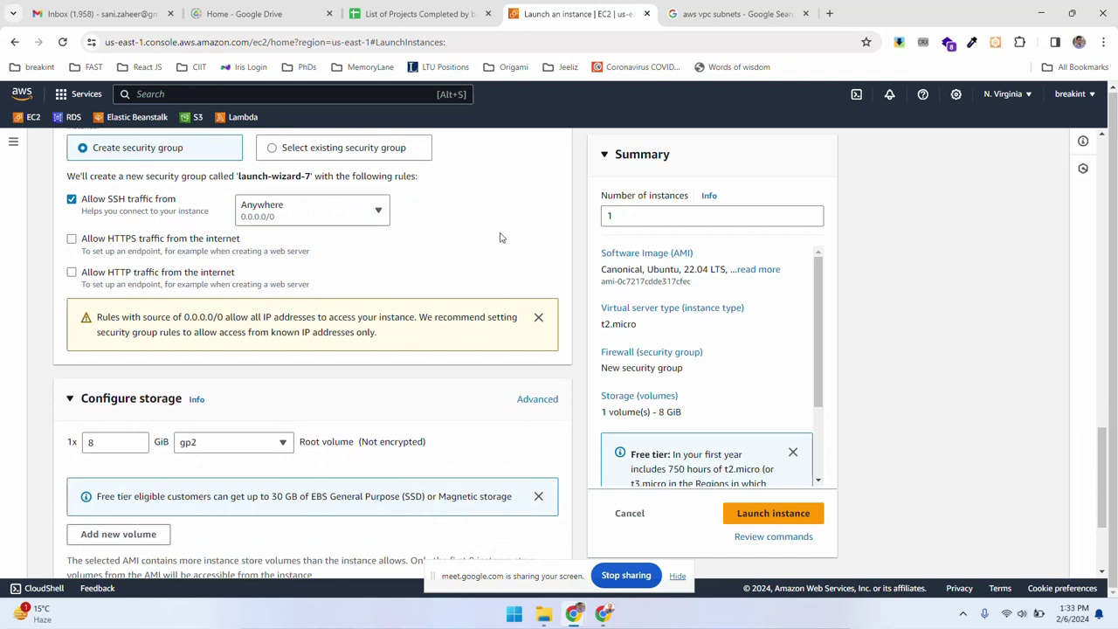
pyautogui.scroll(1, 509, 254)
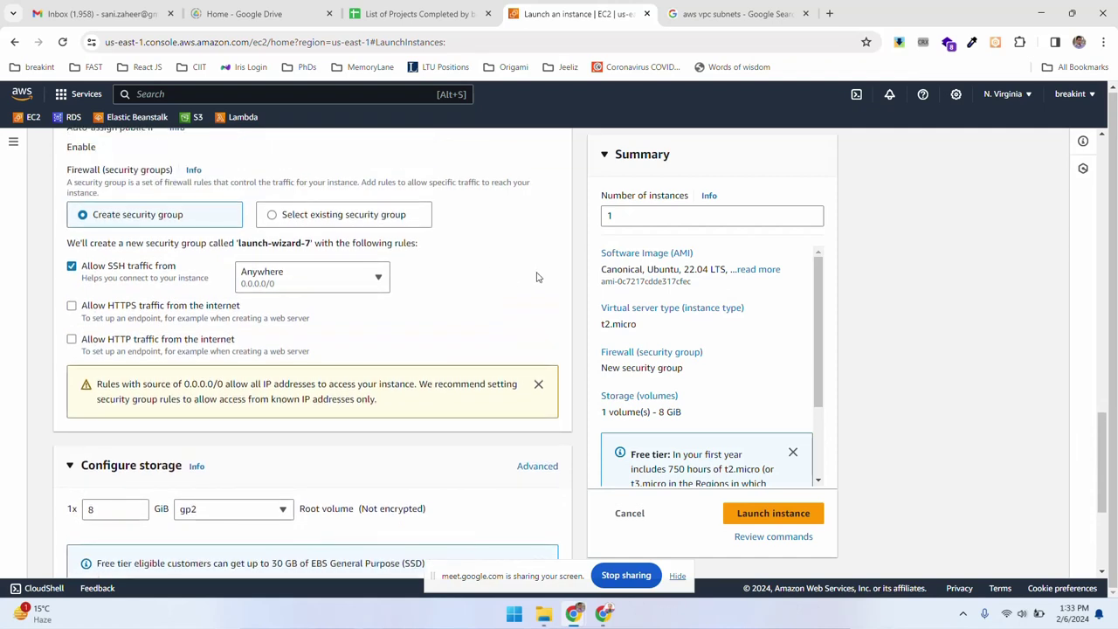
pyautogui.scroll(-1, 537, 277)
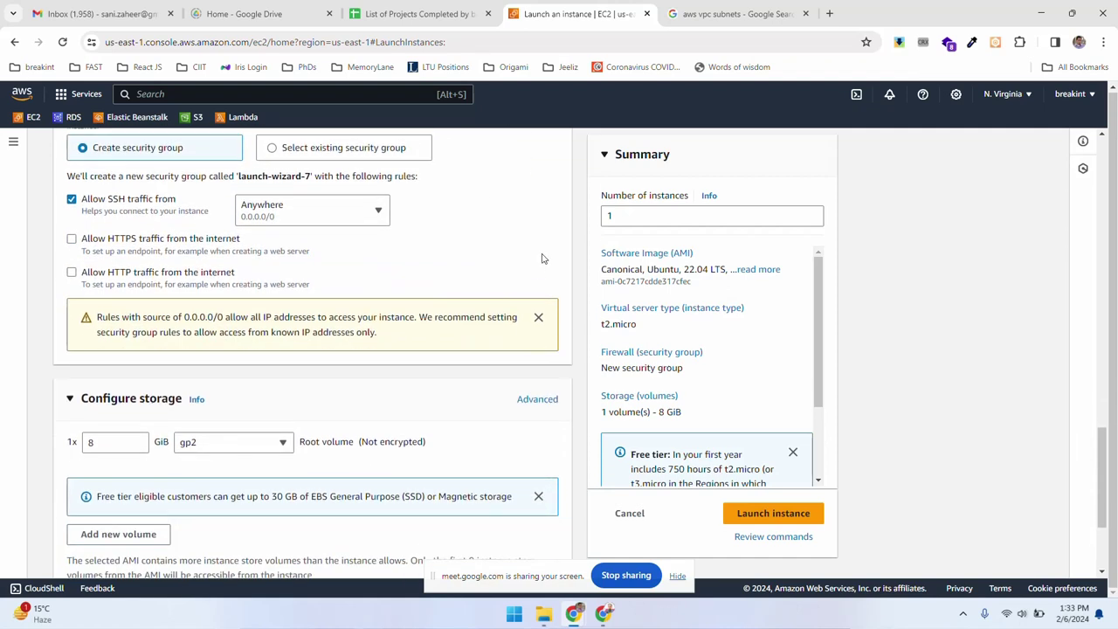
pyautogui.scroll(1, 541, 258)
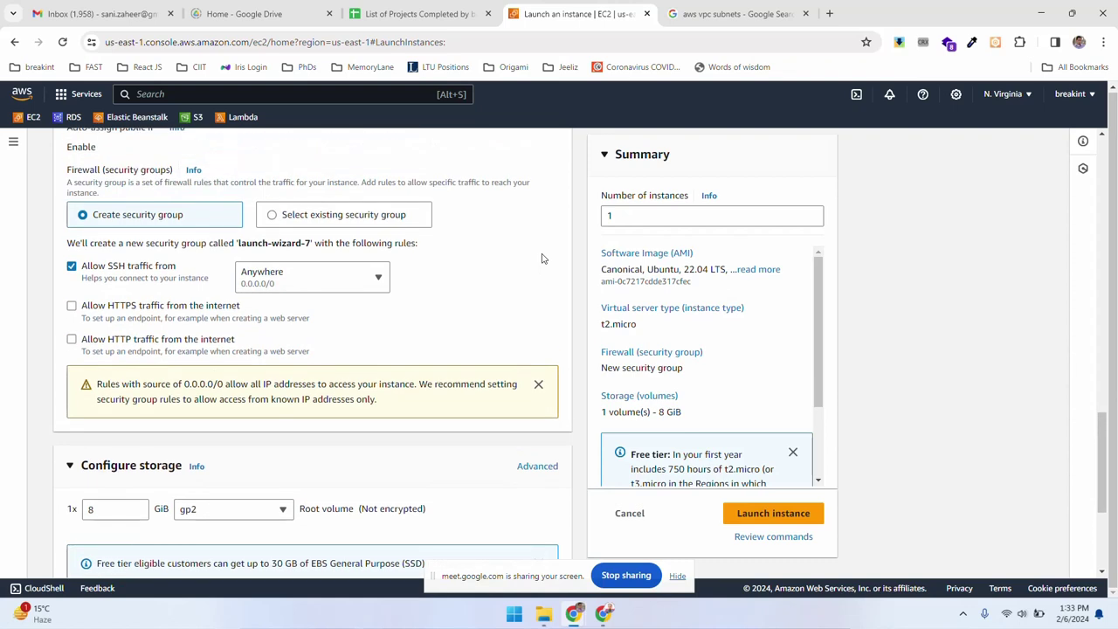
pyautogui.scroll(-1, 542, 258)
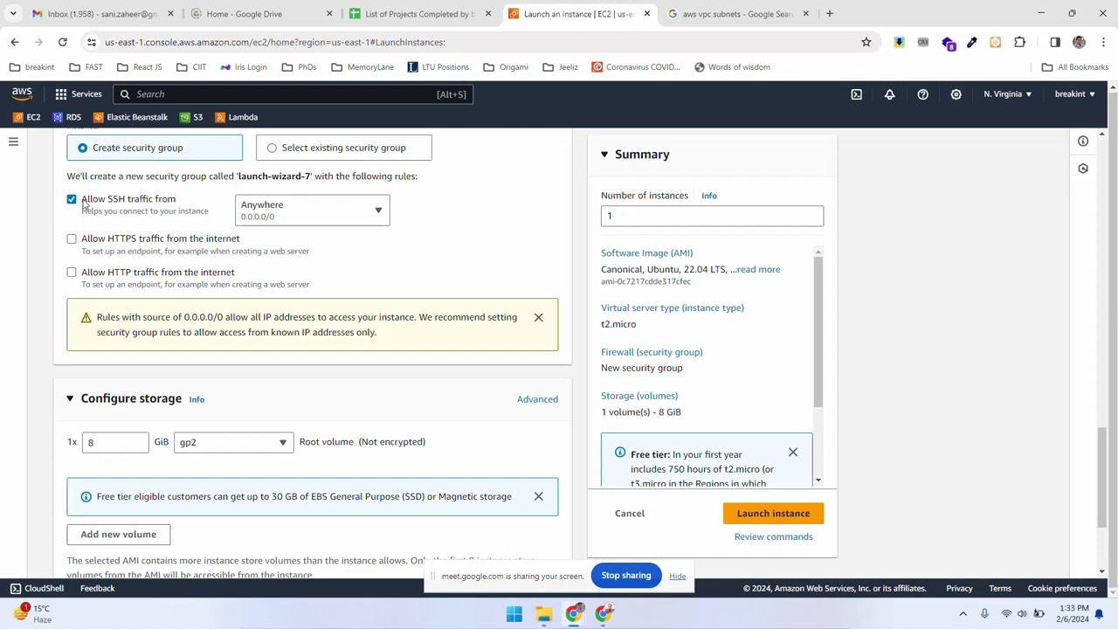
pyautogui.moveTo(84, 202); pyautogui.dragTo(187, 205)
pyautogui.click(190, 207)
pyautogui.click(72, 272)
pyautogui.click(72, 239)
# Check the root volume size in the storage settings and the EBS storage allowance in the free tier summary.
pyautogui.scroll(-1, 584, 264)
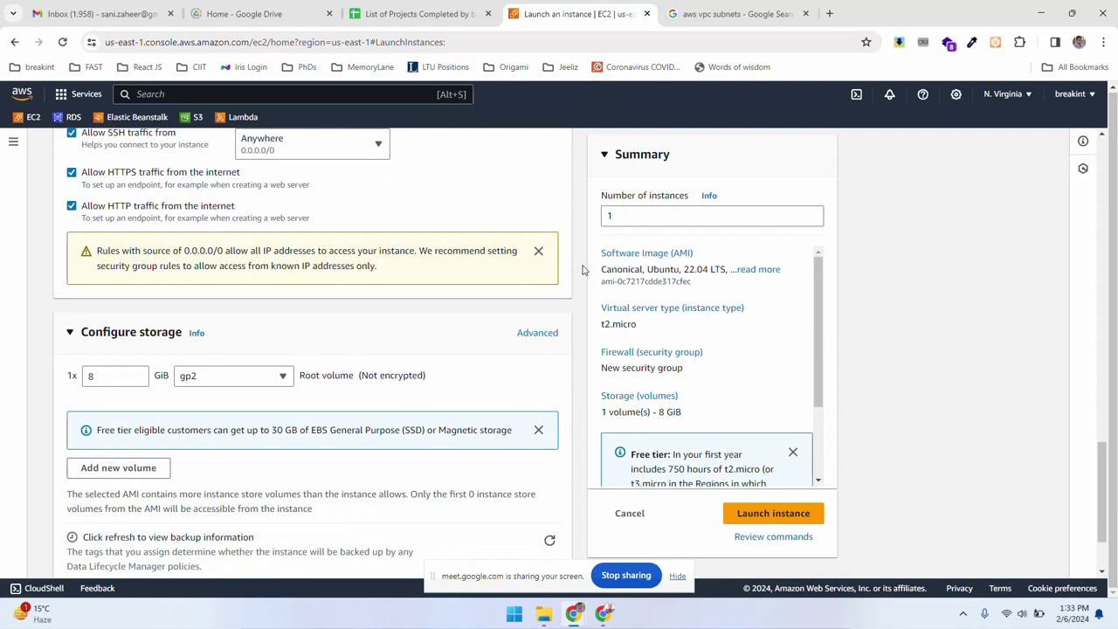
pyautogui.scroll(-2, 583, 269)
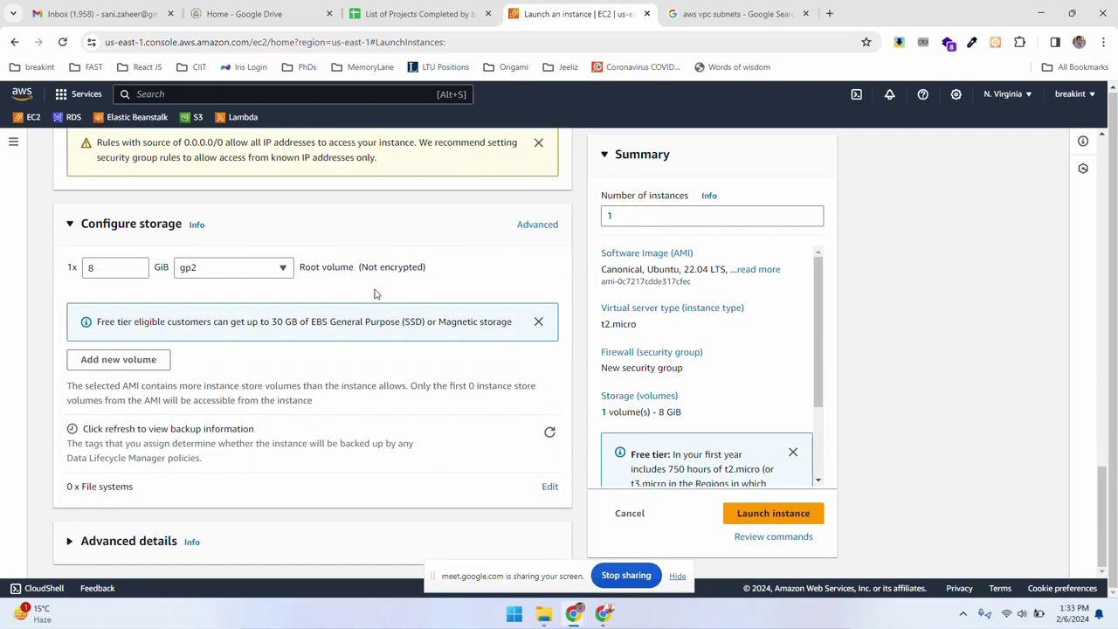
pyautogui.click(112, 269)
pyautogui.click(580, 287)
pyautogui.moveTo(818, 323); pyautogui.dragTo(812, 394)
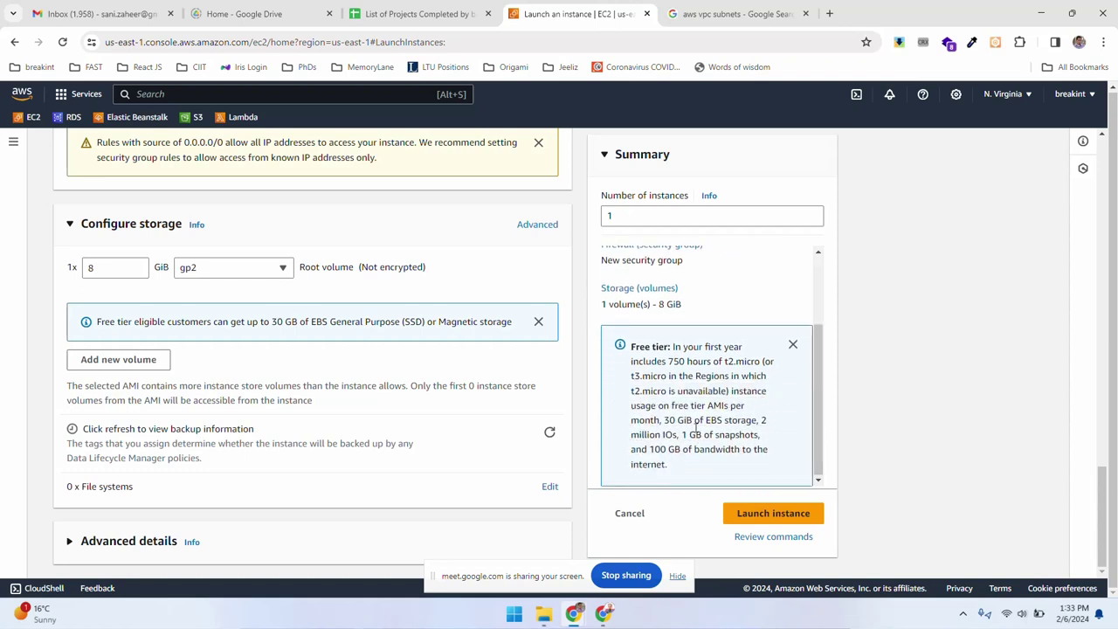
pyautogui.moveTo(671, 421); pyautogui.dragTo(730, 420)
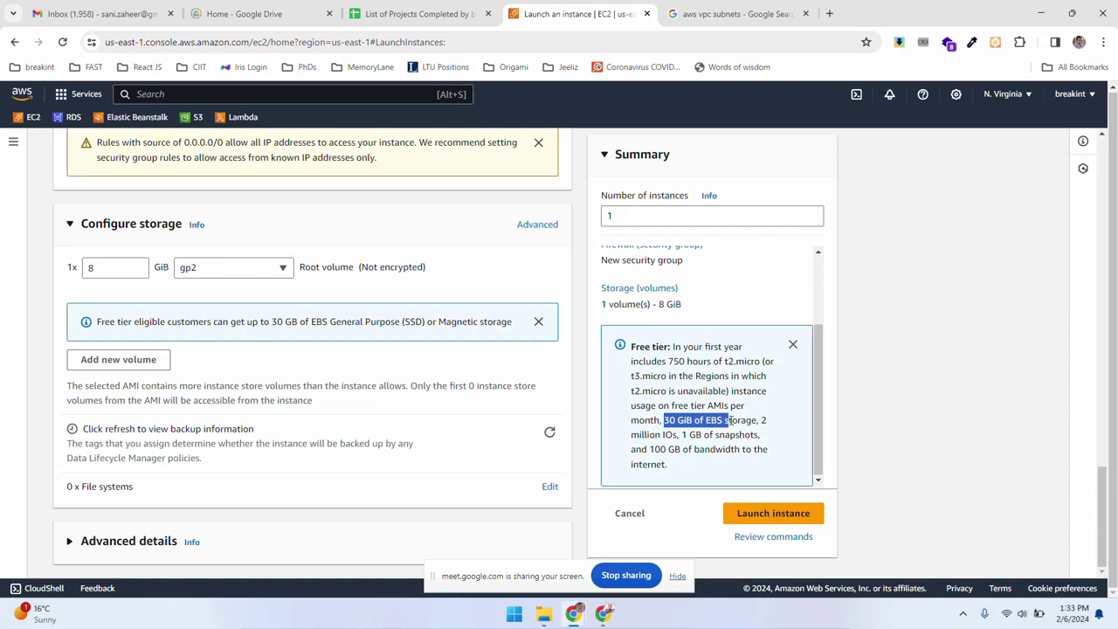
pyautogui.click(722, 423)
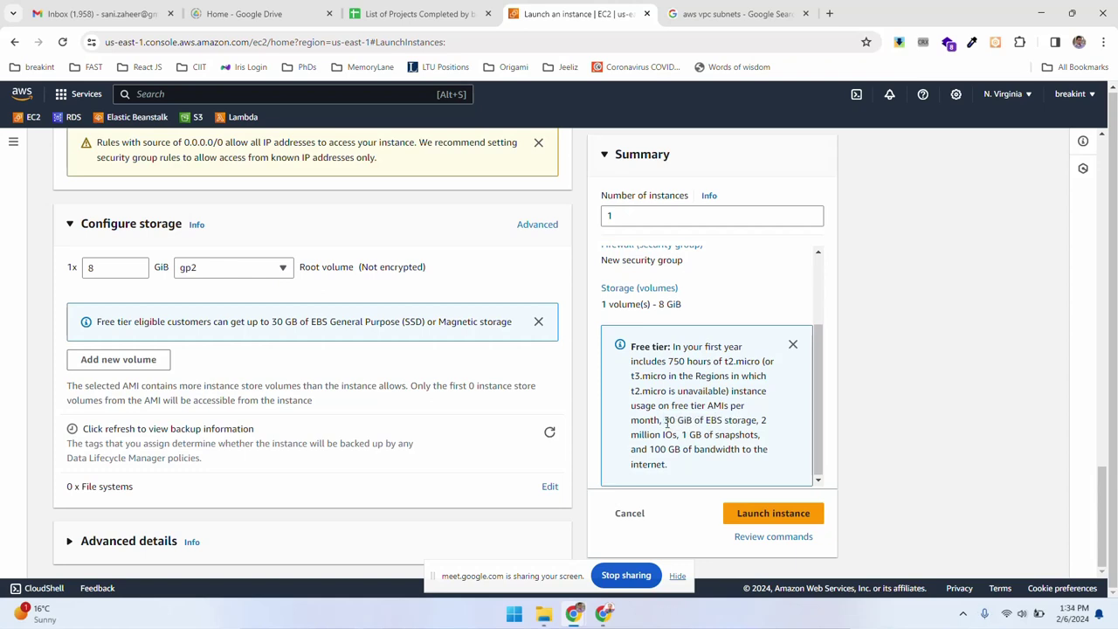
# Read the free tier limits on instance hours, AMI usage, snapshots and bandwidth, plus the storage note for eligible customers.
pyautogui.moveTo(669, 361); pyautogui.dragTo(712, 361)
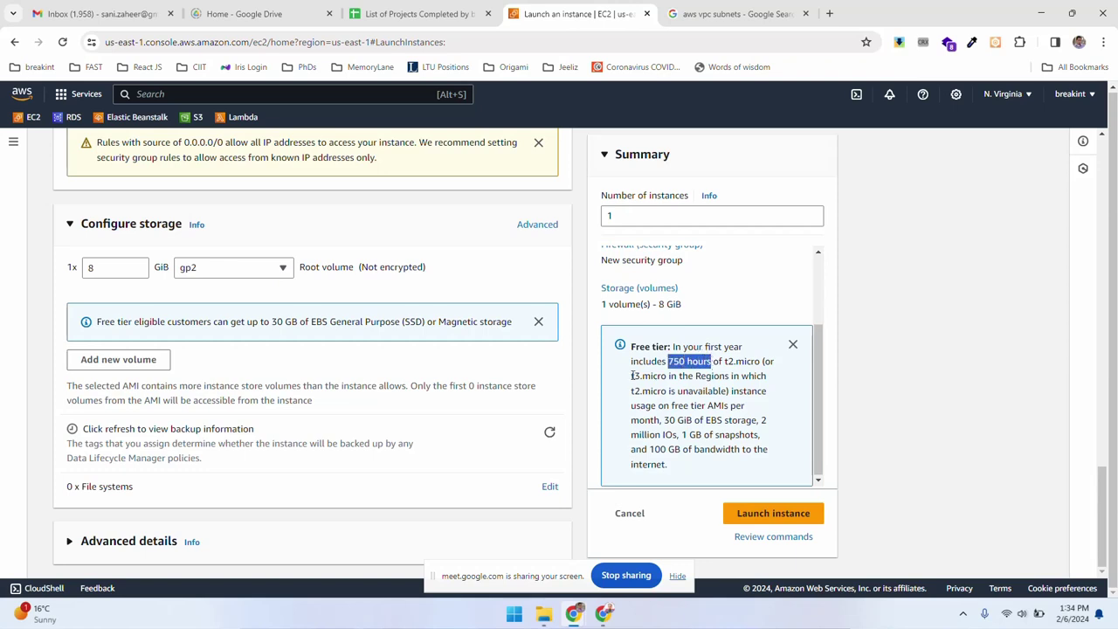
pyautogui.click(640, 380)
pyautogui.moveTo(632, 391); pyautogui.dragTo(742, 422)
pyautogui.click(741, 432)
pyautogui.click(740, 432)
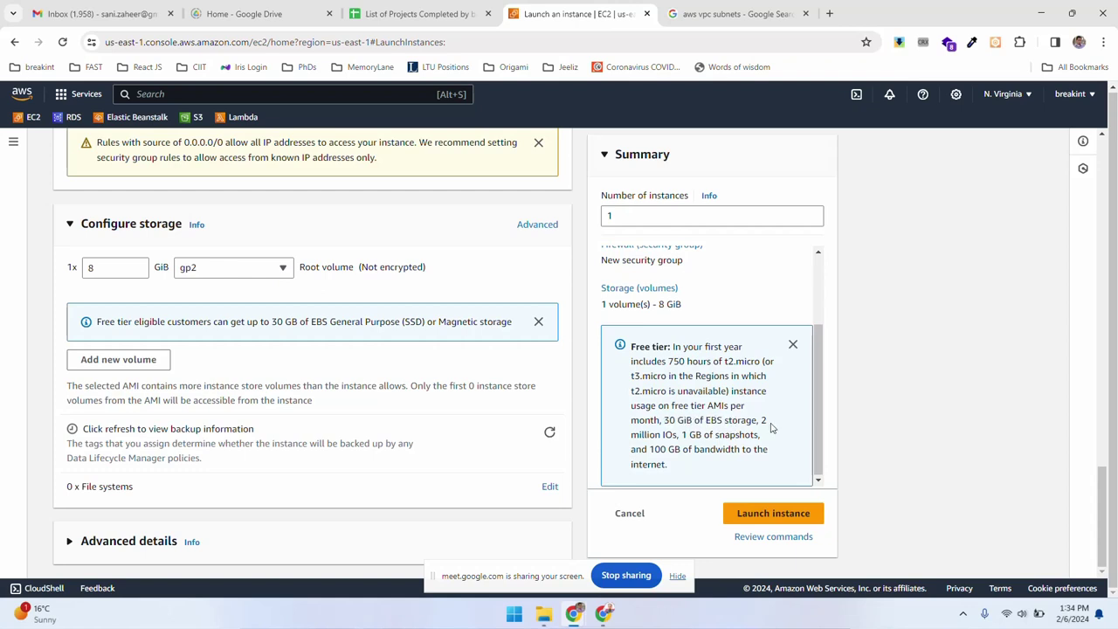
pyautogui.moveTo(639, 434); pyautogui.dragTo(732, 435)
pyautogui.click(707, 449)
pyautogui.moveTo(647, 452); pyautogui.dragTo(728, 453)
pyautogui.click(727, 453)
pyautogui.moveTo(142, 323); pyautogui.dragTo(396, 330)
pyautogui.click(319, 323)
# Expand the advanced details and inspect the choices for instance auto-recovery and shutdown behavior.
pyautogui.click(104, 541)
pyautogui.scroll(-5, 350, 445)
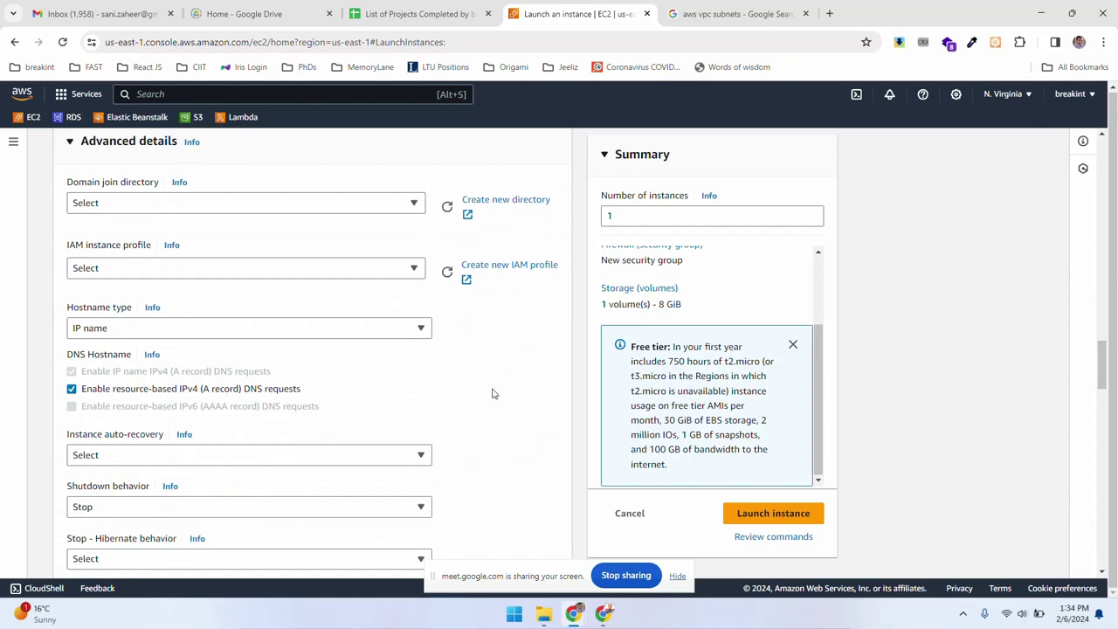
pyautogui.scroll(-1, 492, 394)
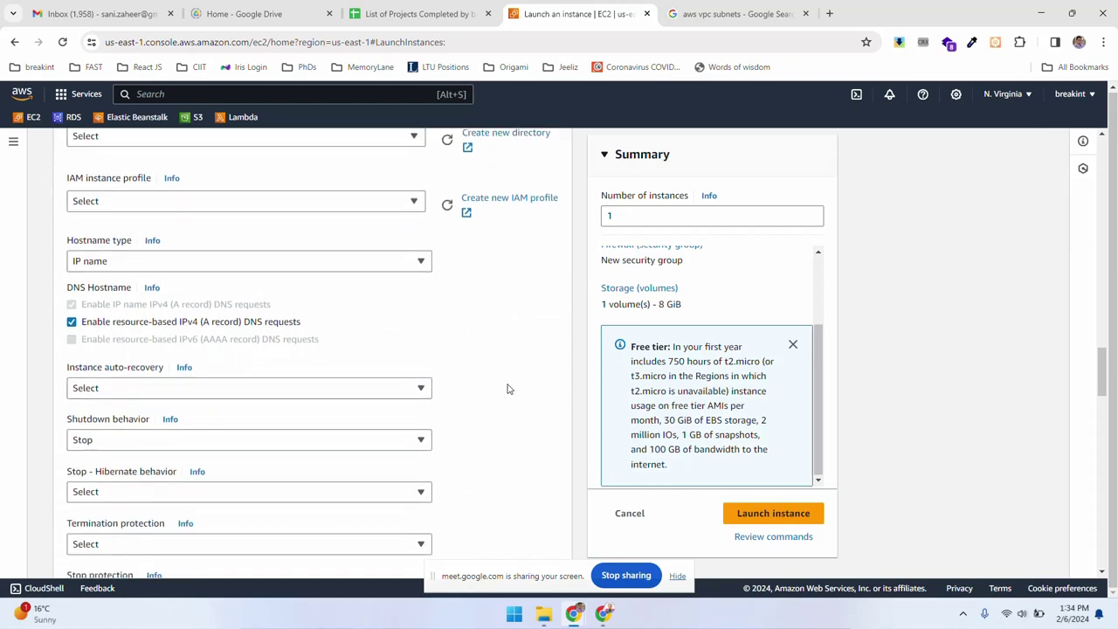
pyautogui.scroll(-1, 498, 391)
pyautogui.scroll(-1, 499, 392)
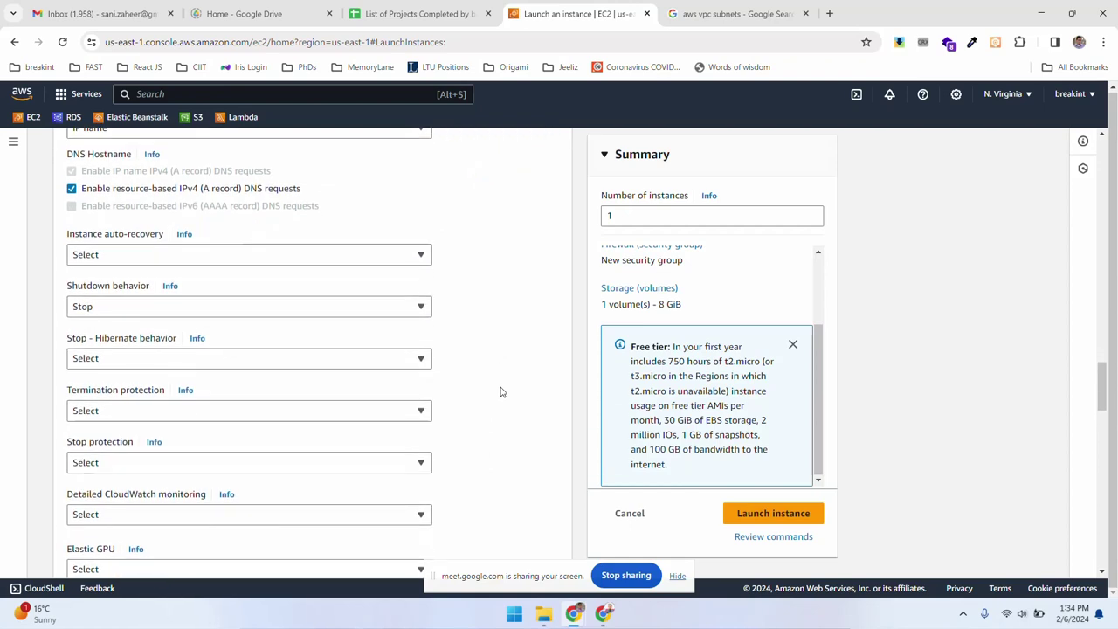
pyautogui.scroll(-1, 500, 392)
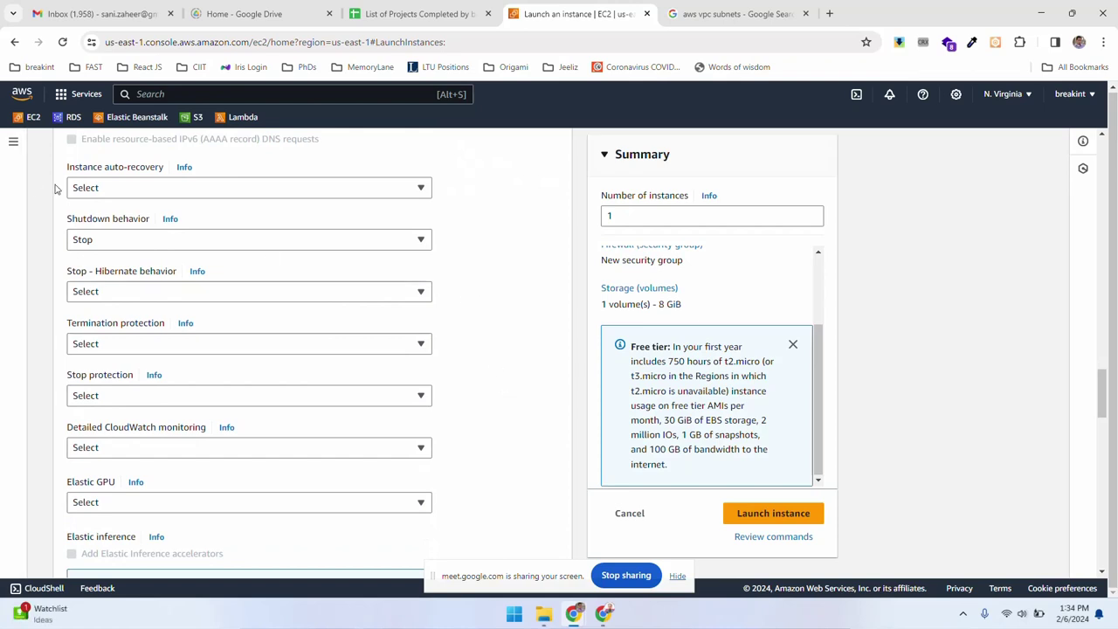
pyautogui.click(121, 195)
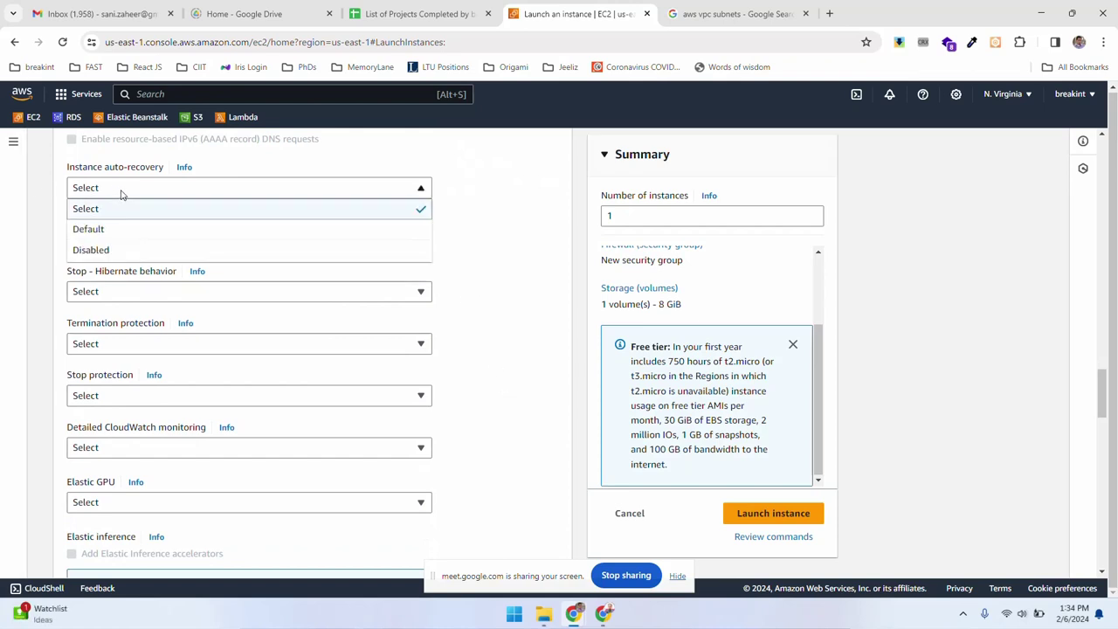
pyautogui.click(503, 281)
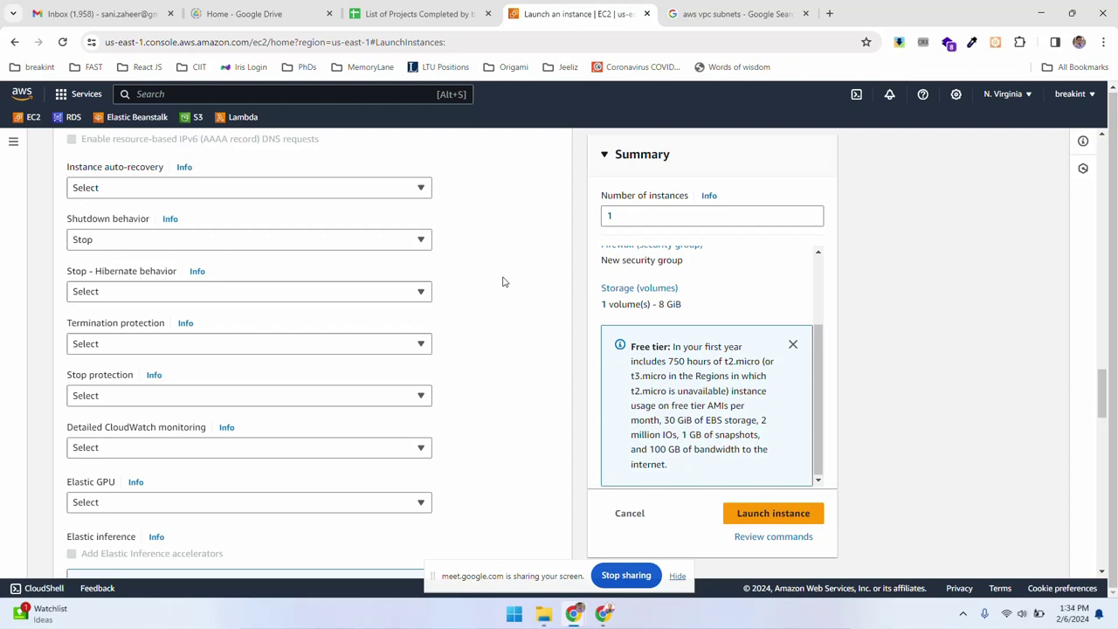
pyautogui.click(120, 244)
pyautogui.click(452, 295)
# Skim the remaining advanced settings and inspect the termination protection choices.
pyautogui.scroll(-3, 487, 327)
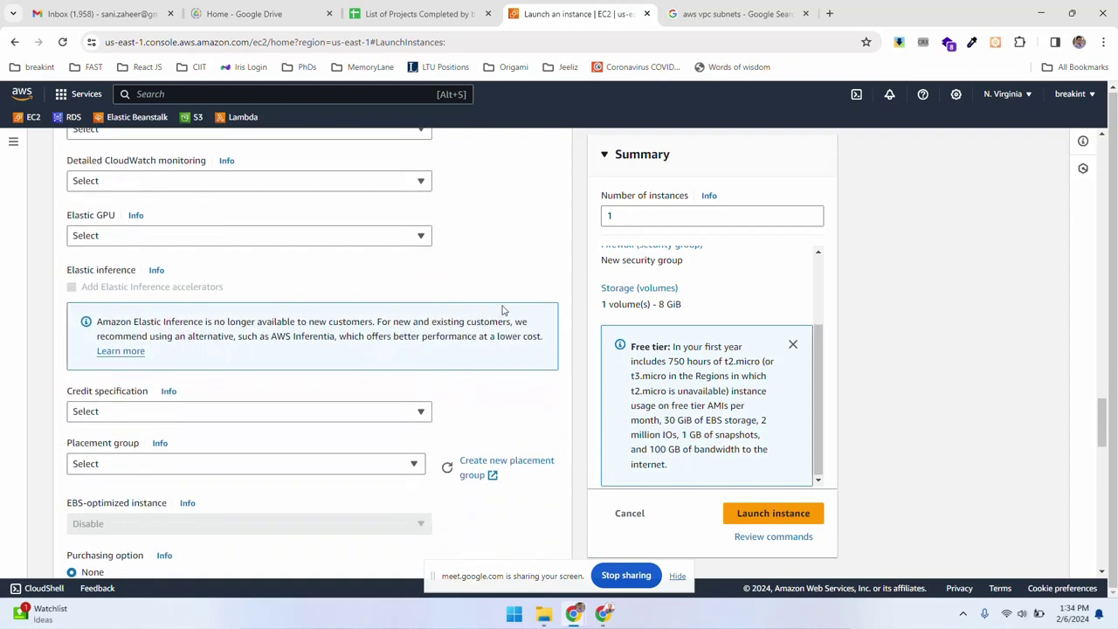
pyautogui.scroll(-2, 497, 286)
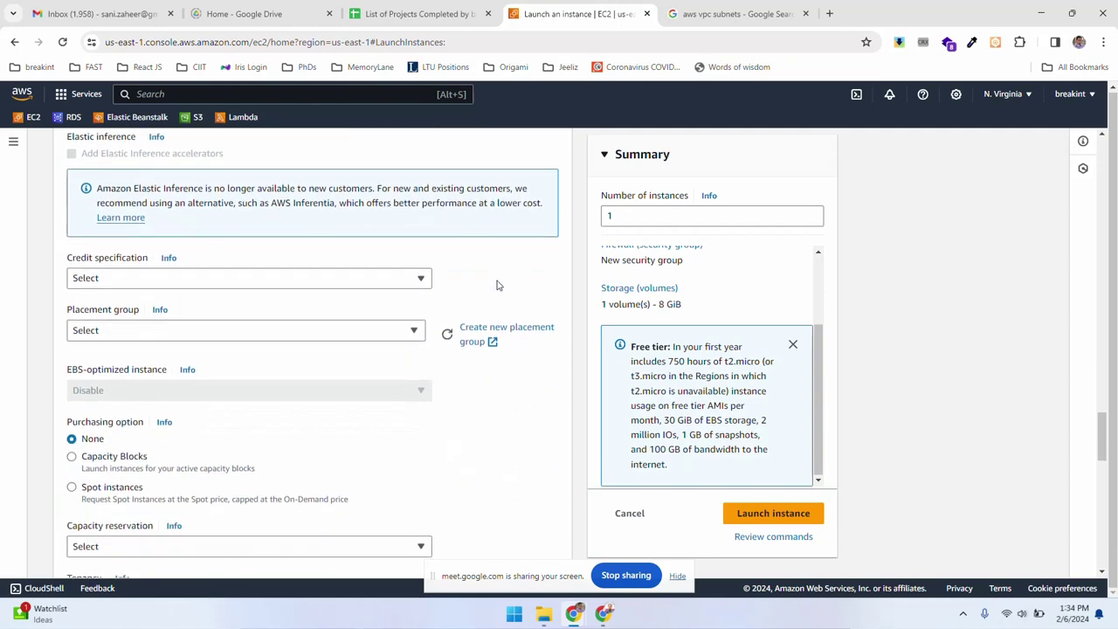
pyautogui.scroll(-4, 497, 286)
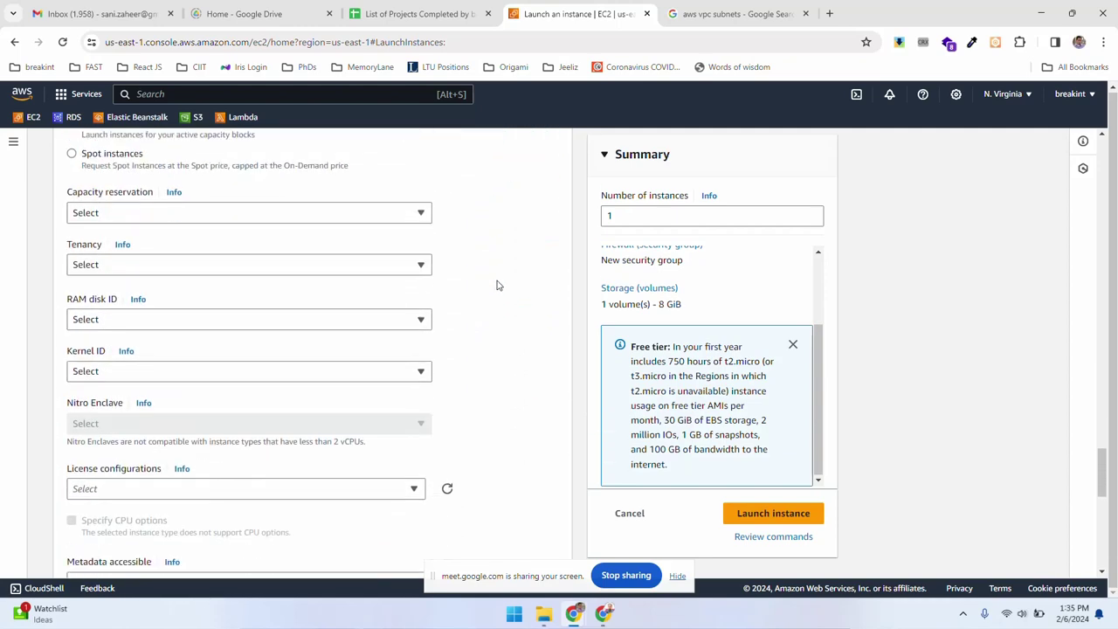
pyautogui.scroll(8, 497, 286)
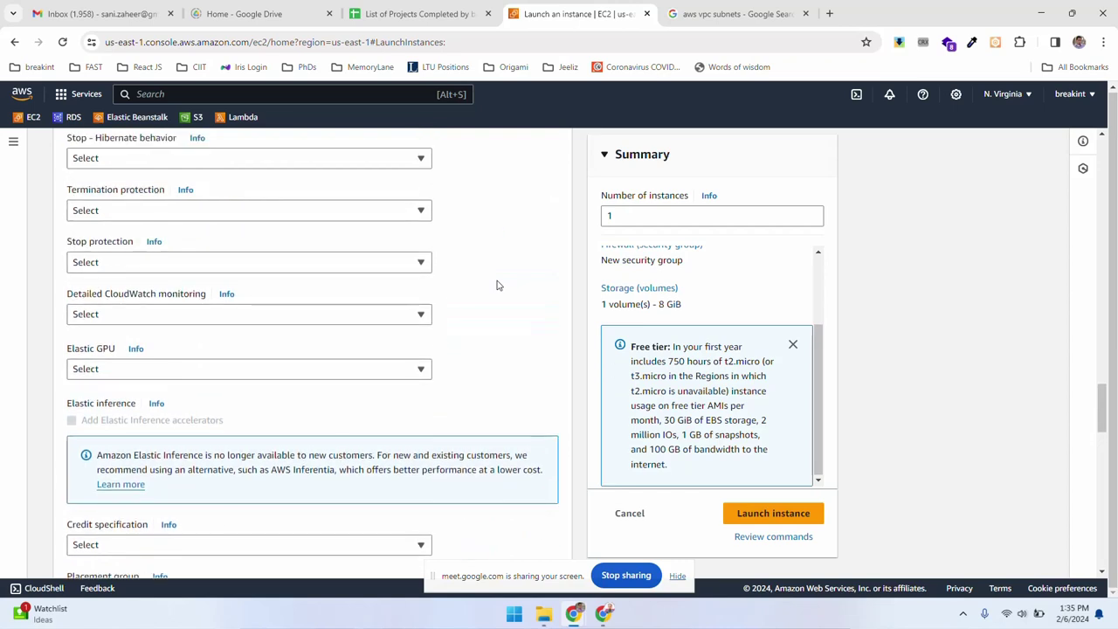
pyautogui.scroll(1, 497, 285)
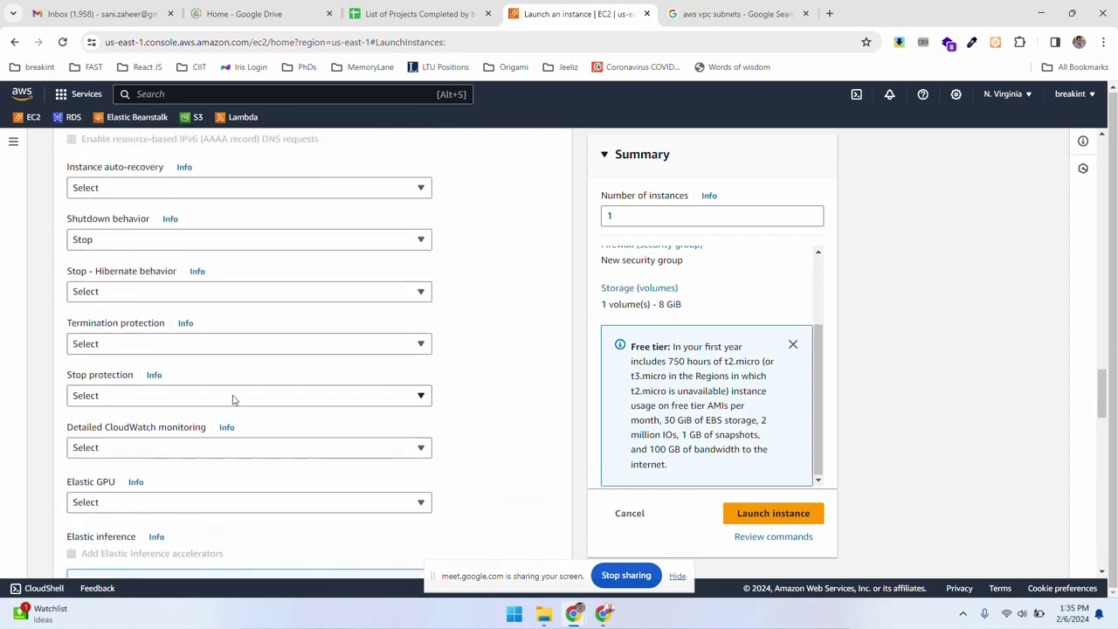
pyautogui.click(127, 344)
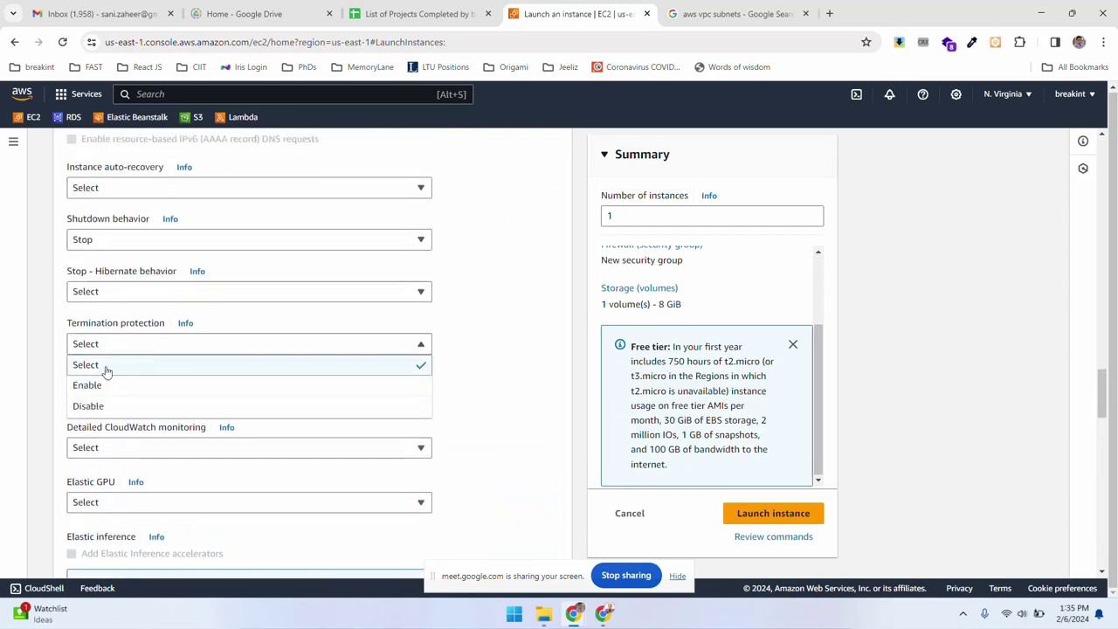
pyautogui.click(101, 342)
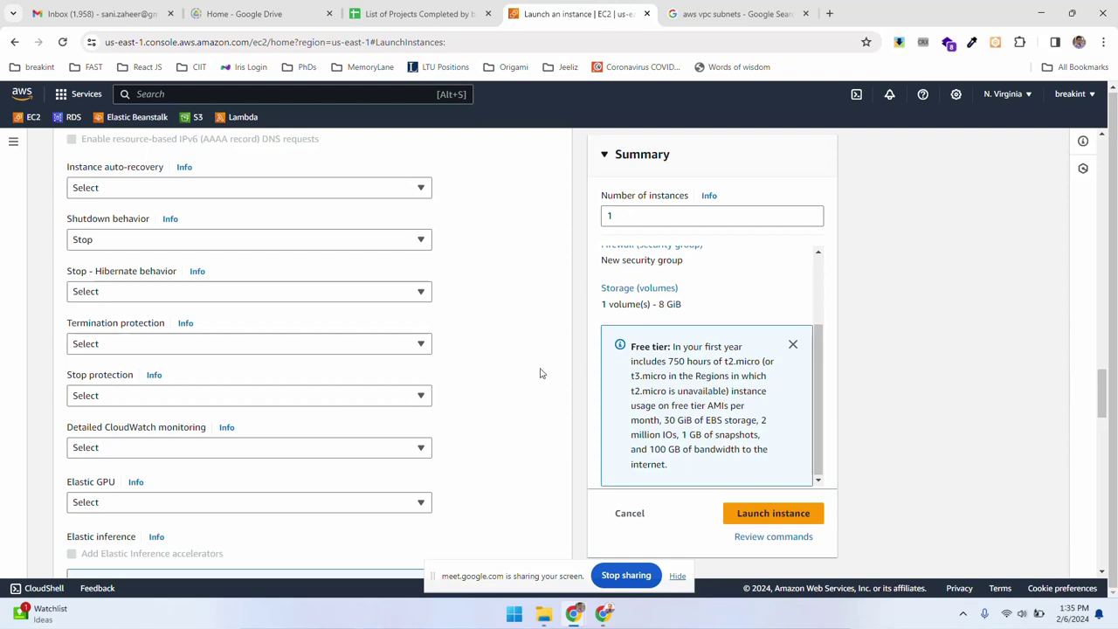
# Review the advanced settings from stop protection through purchasing option and capacity reservation, and inspect the tenancy choices.
pyautogui.scroll(-3, 476, 353)
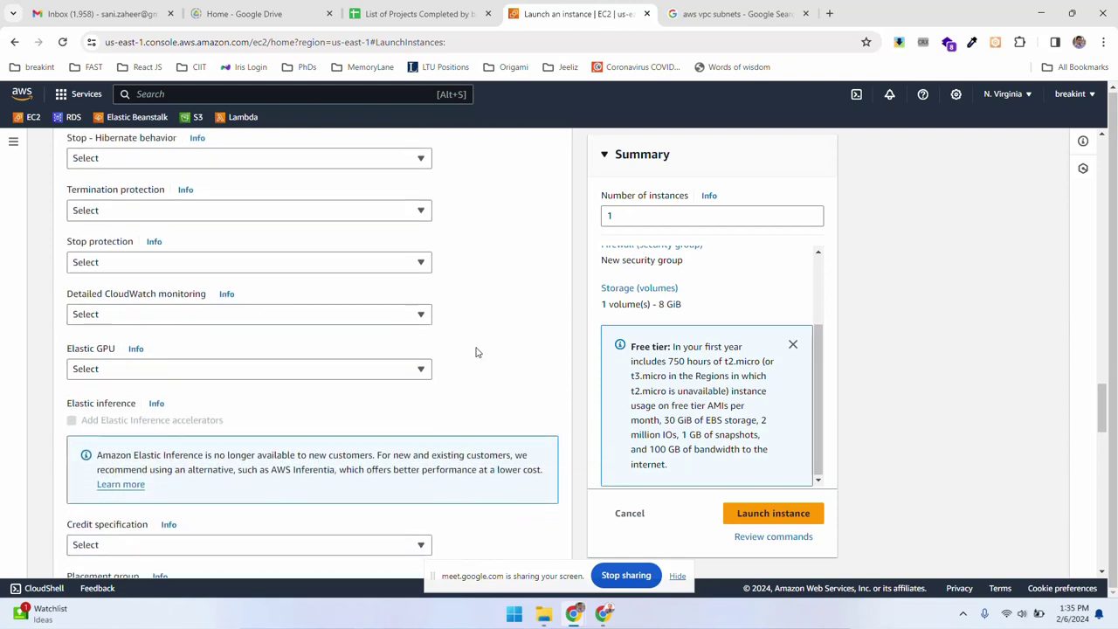
pyautogui.scroll(-2, 476, 353)
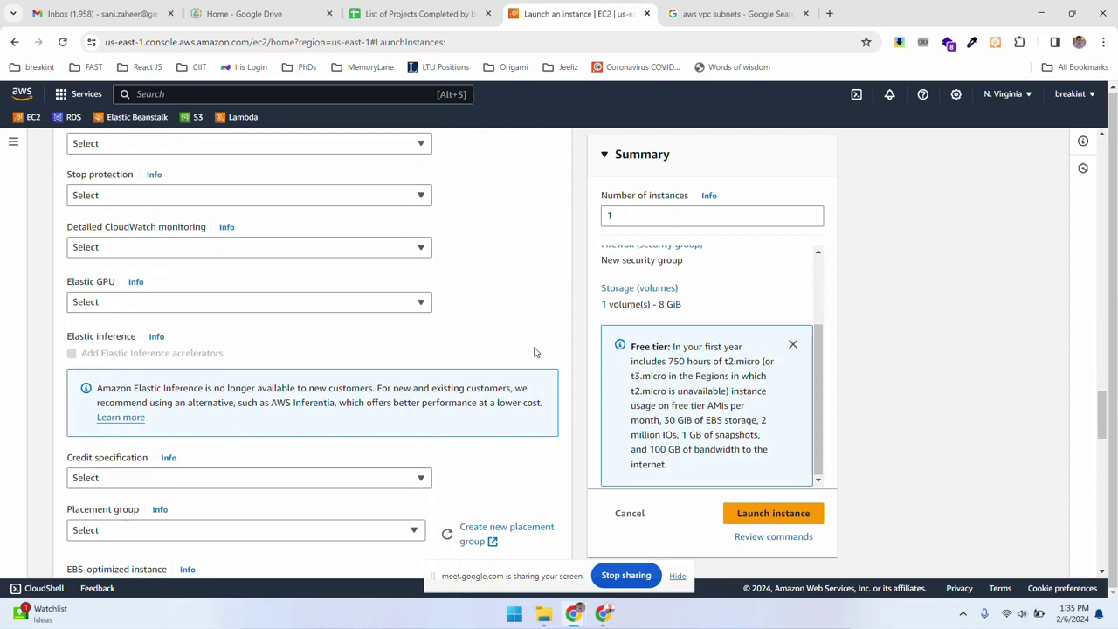
pyautogui.scroll(-6, 534, 352)
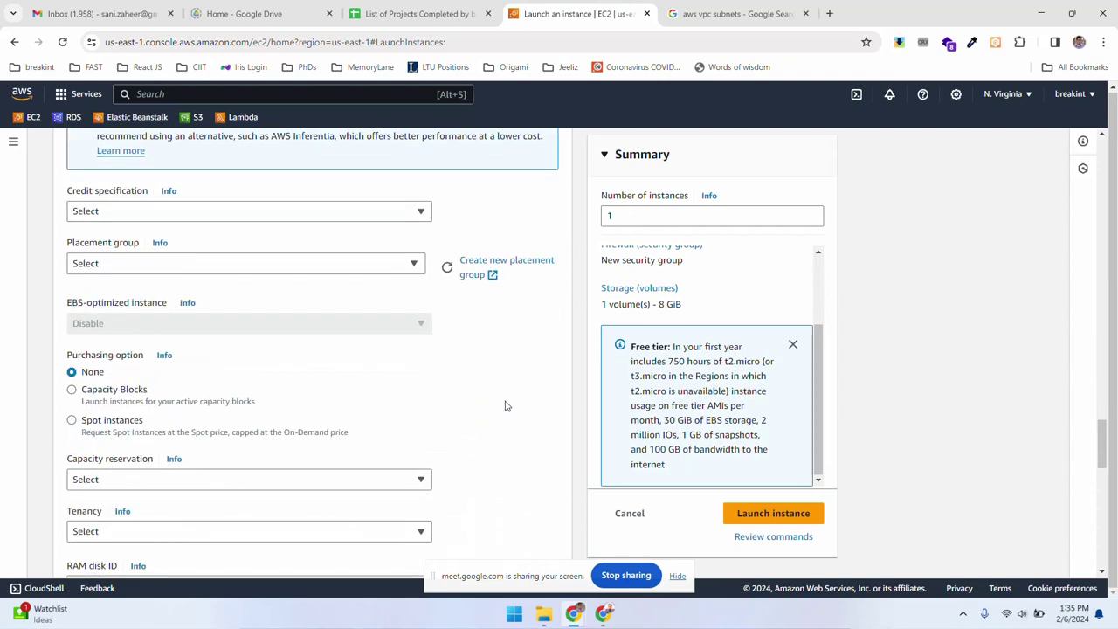
pyautogui.scroll(-2, 507, 405)
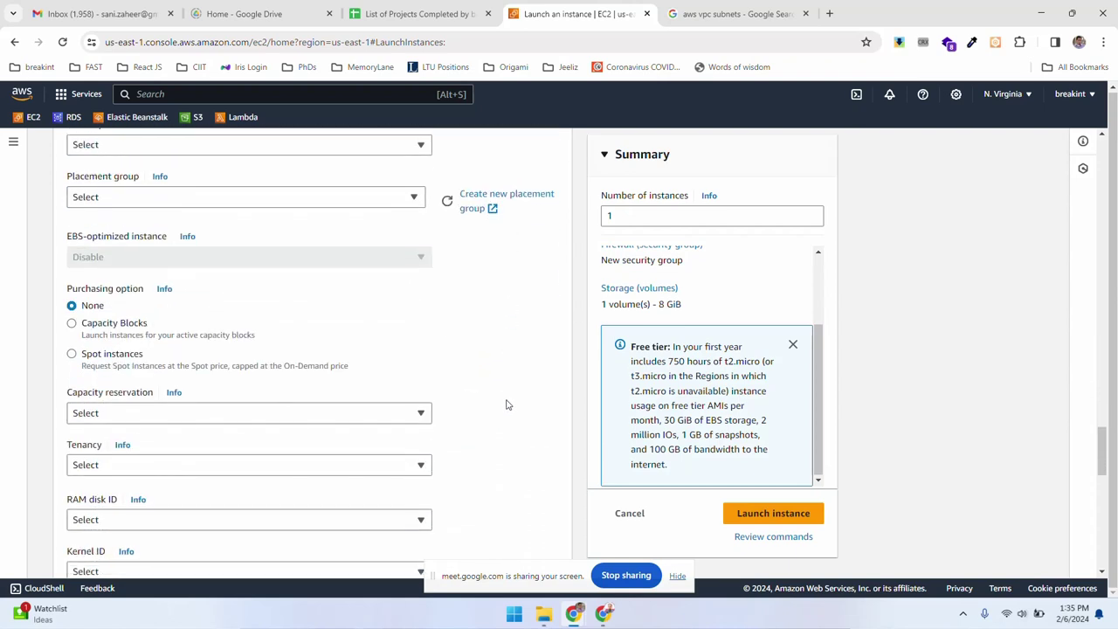
pyautogui.scroll(-3, 507, 404)
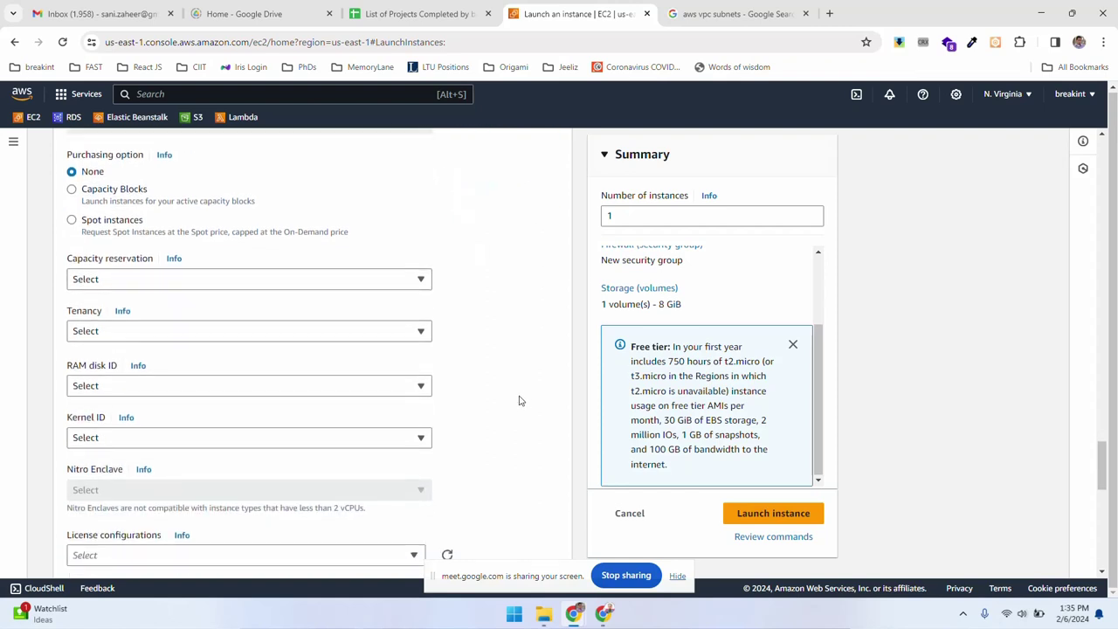
pyautogui.scroll(-2, 519, 400)
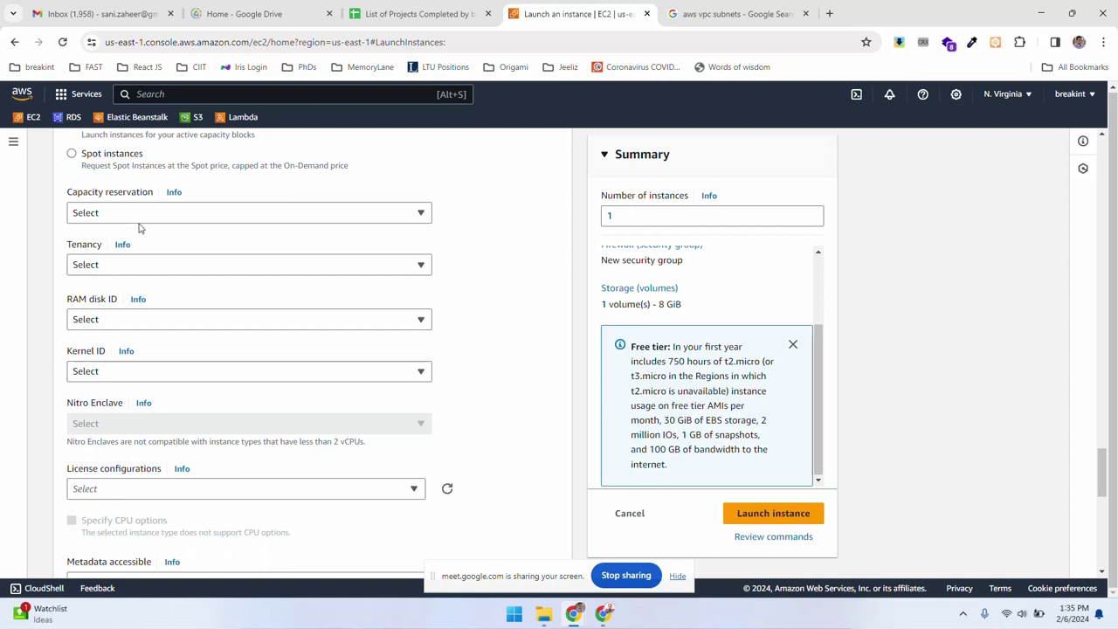
pyautogui.click(140, 266)
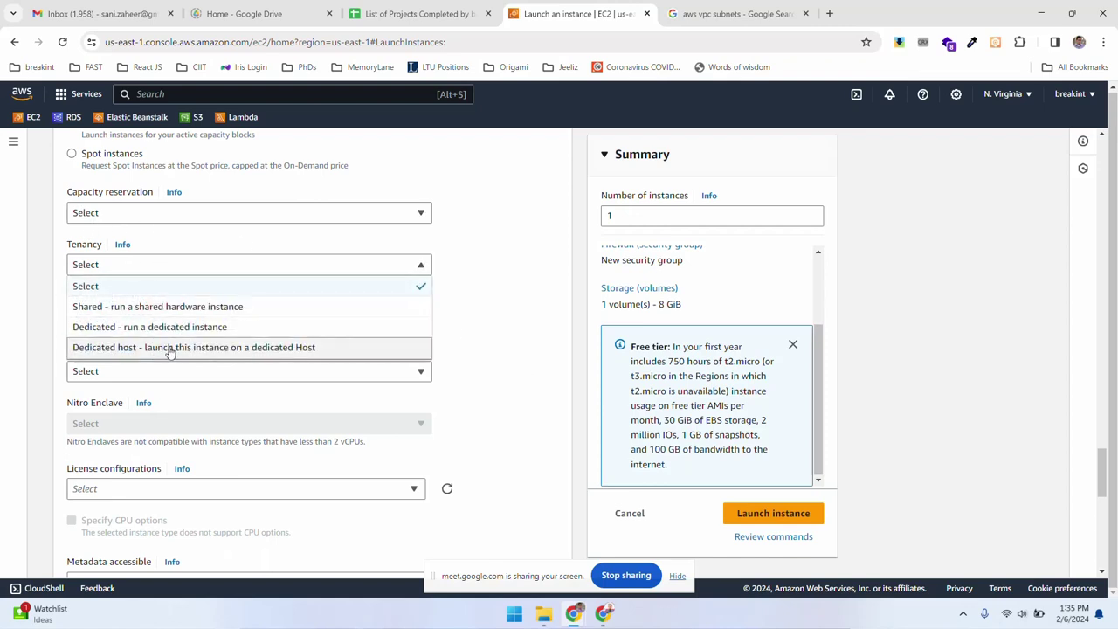
pyautogui.click(511, 323)
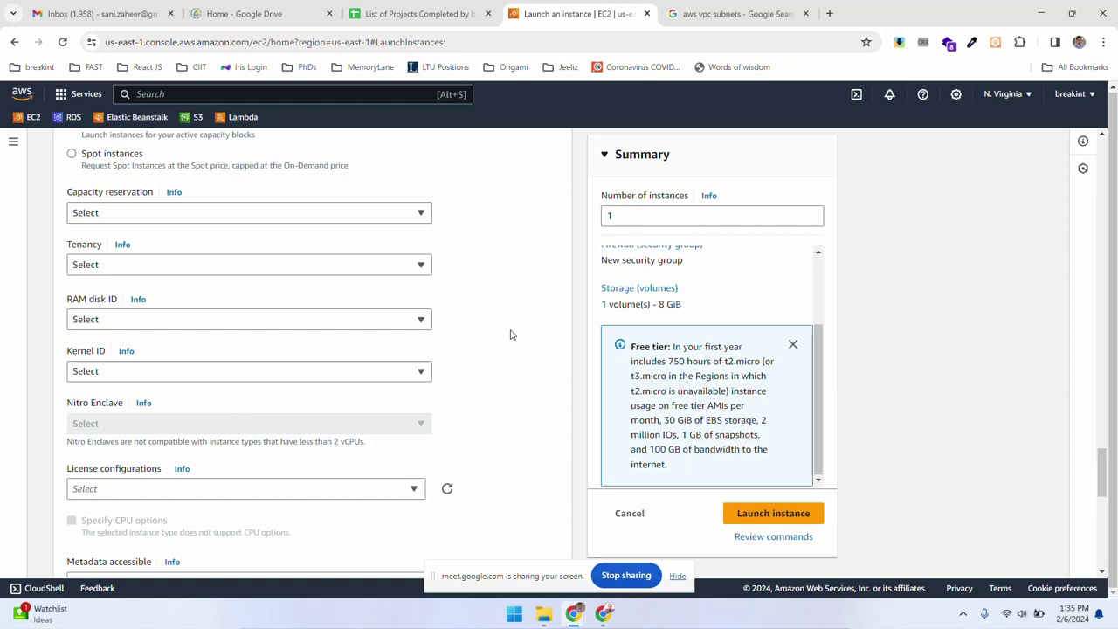
# Review the remaining advanced settings for licensing and instance metadata, ending at the optional user data field.
pyautogui.scroll(-1, 511, 335)
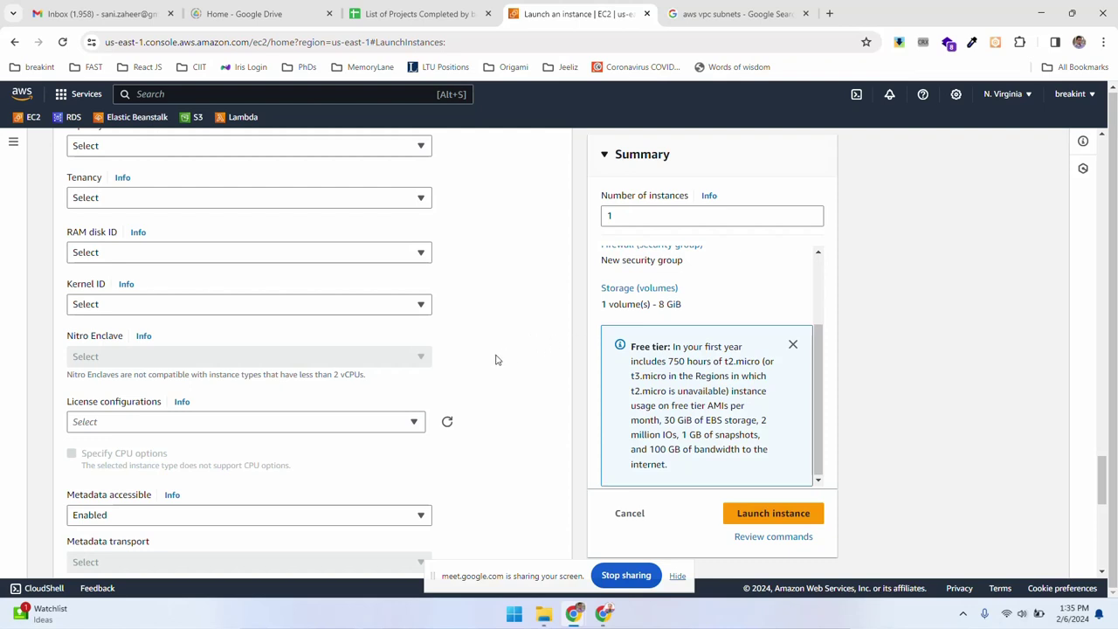
pyautogui.scroll(-3, 503, 307)
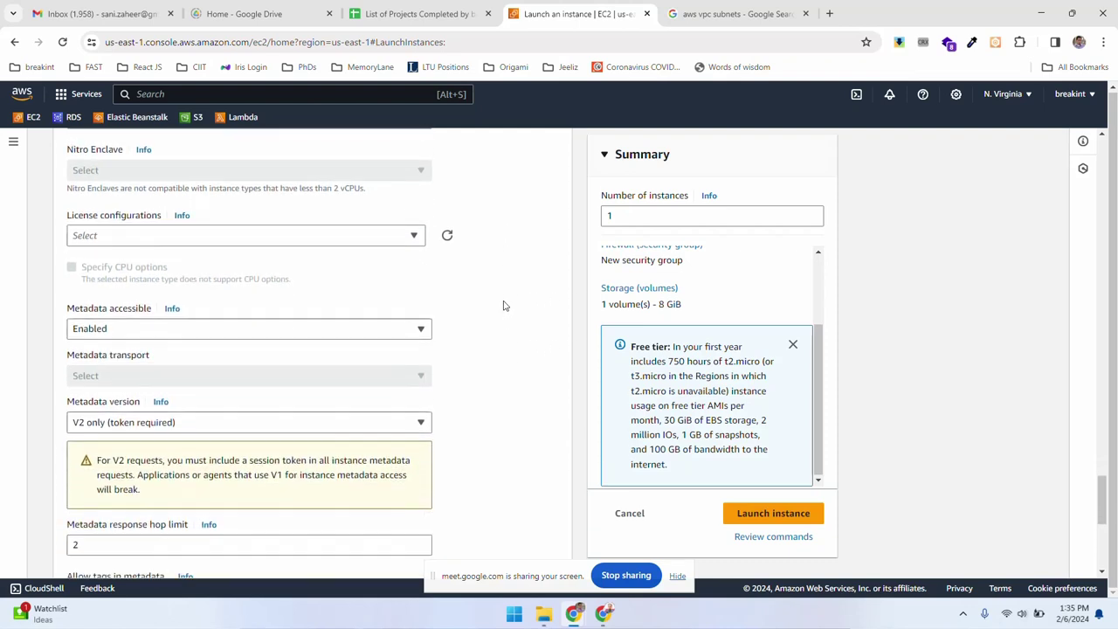
pyautogui.scroll(-6, 501, 316)
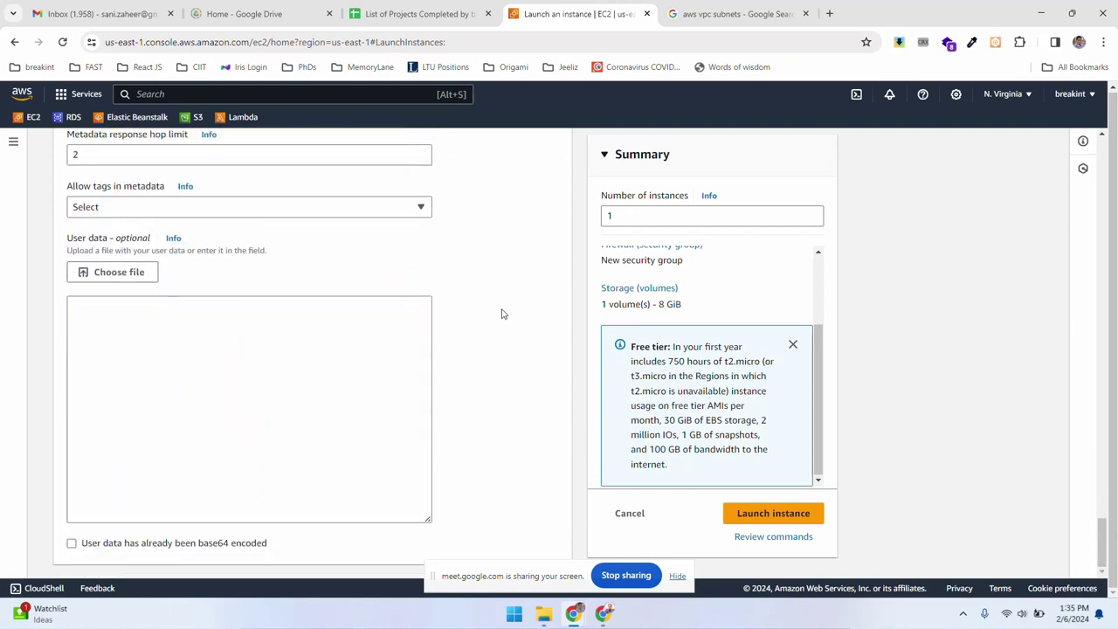
pyautogui.click(329, 369)
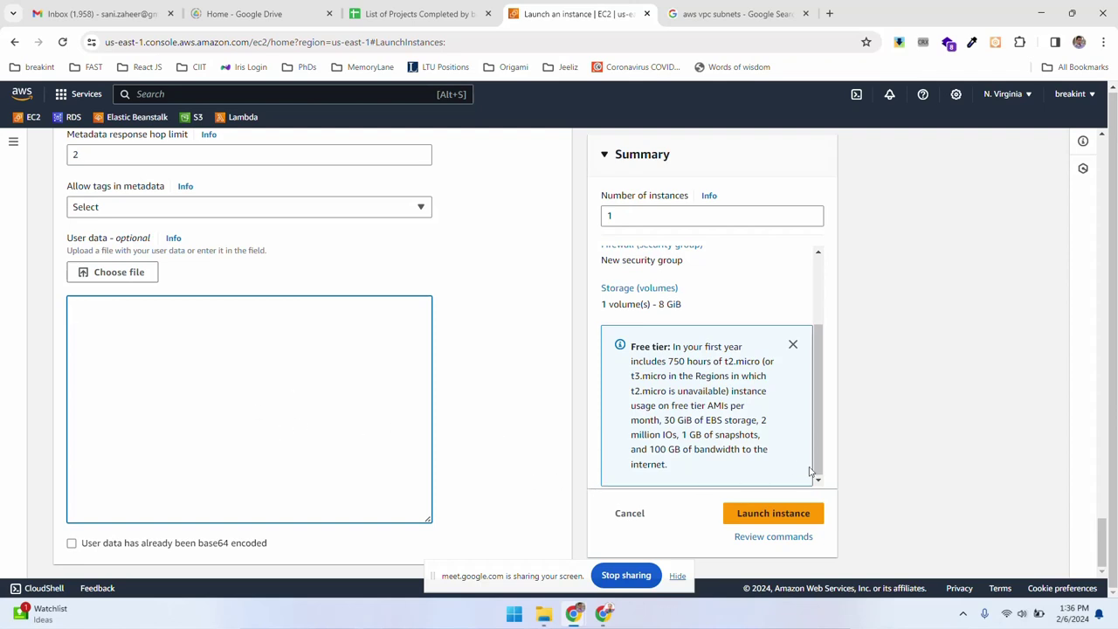
# Launch the configured instance and go to the list of EC2 instances.
pyautogui.click(736, 519)
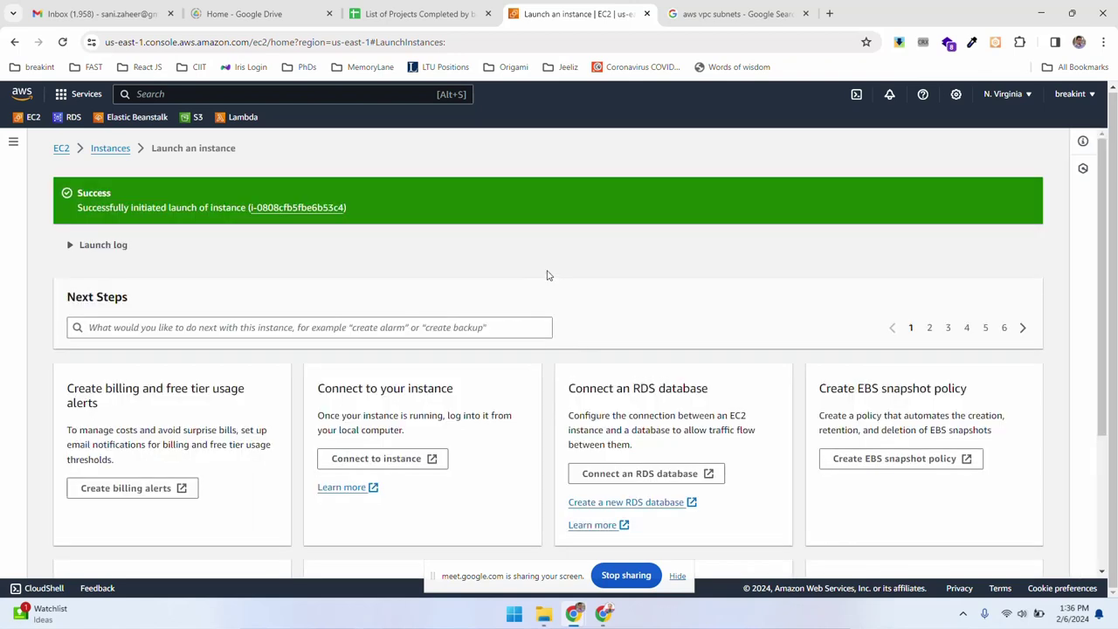
pyautogui.click(100, 153)
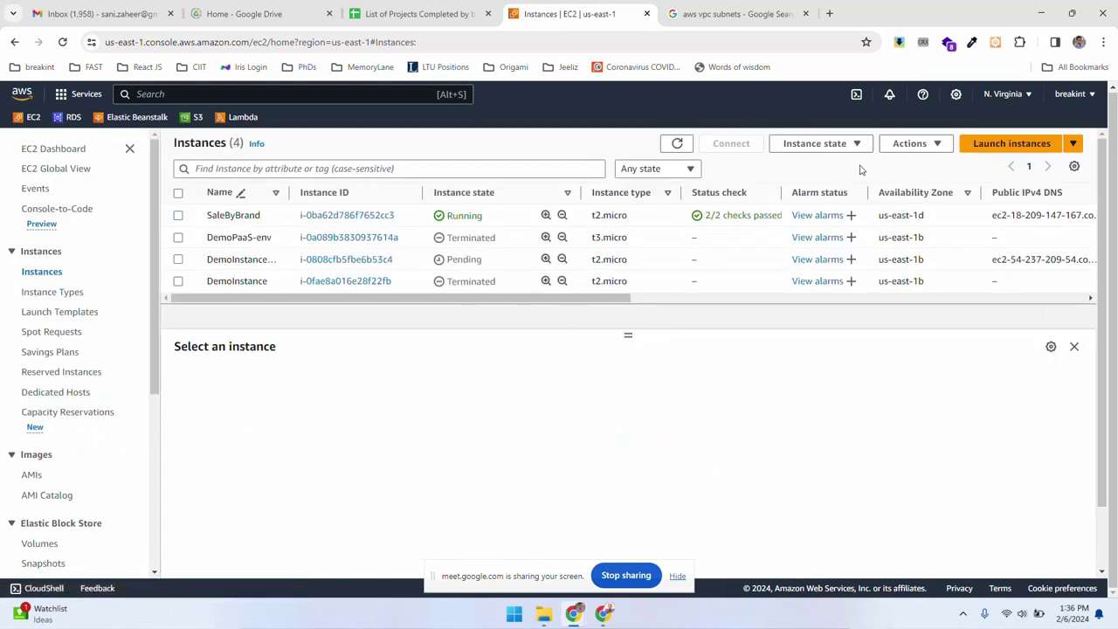
pyautogui.click(933, 145)
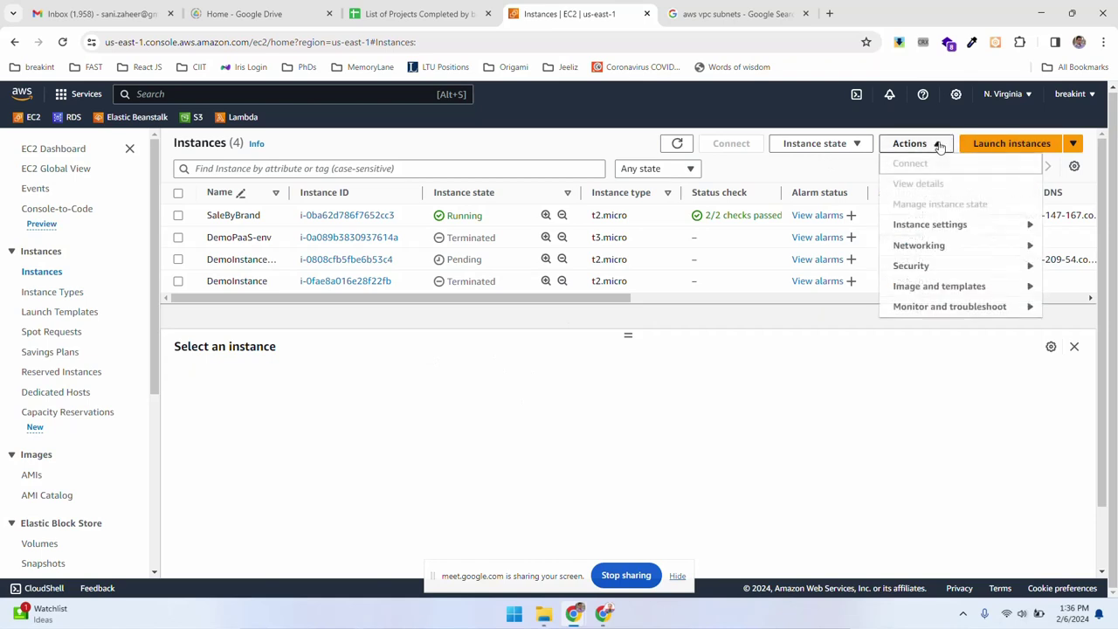
pyautogui.click(811, 166)
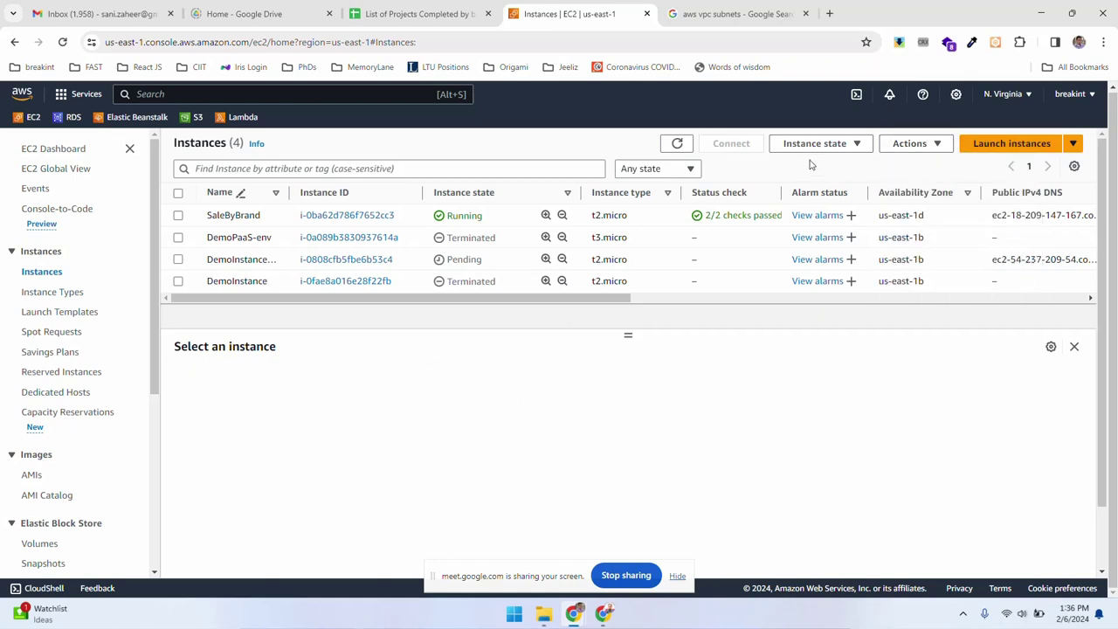
# Filter the instance list by the Running state, refresh it, and switch the filter to Pending.
pyautogui.click(689, 169)
pyautogui.click(644, 210)
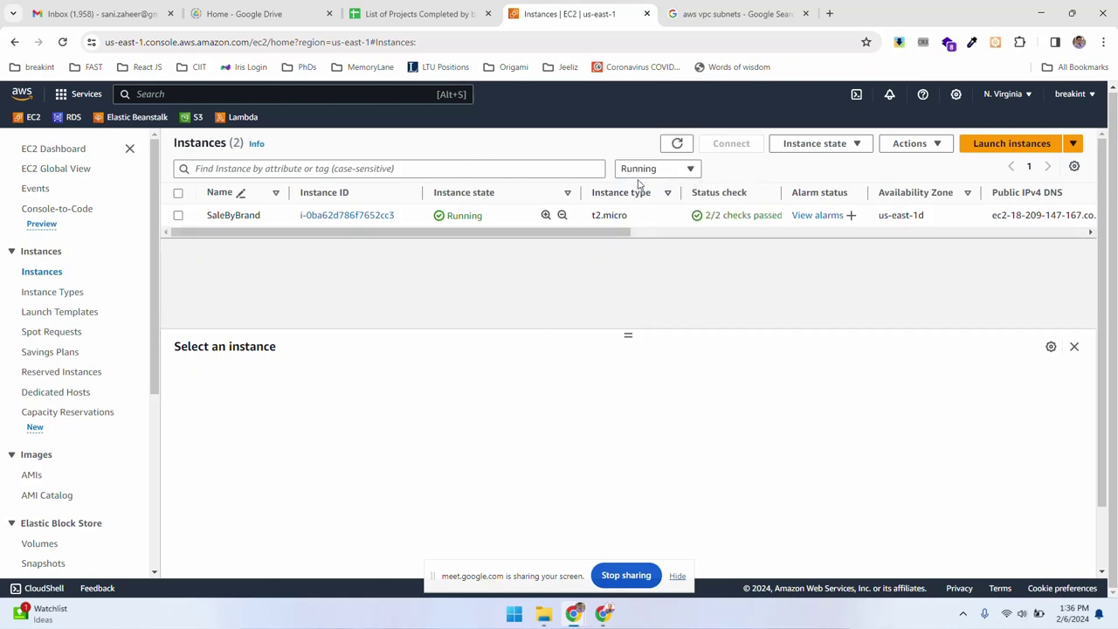
pyautogui.click(677, 144)
pyautogui.click(668, 173)
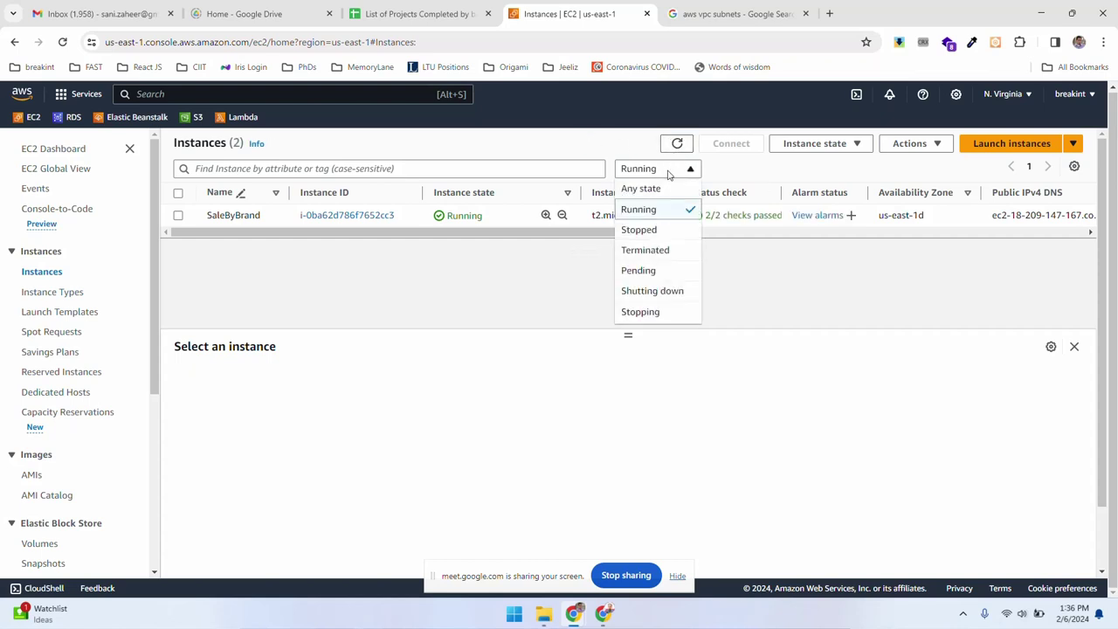
pyautogui.click(646, 269)
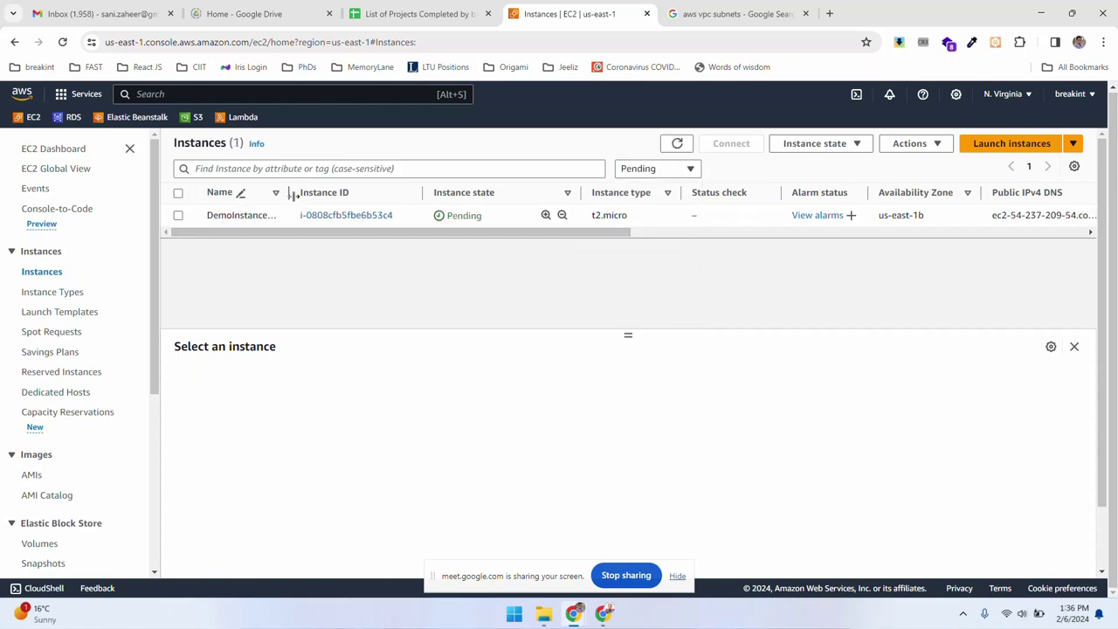
# Widen the Name column of the instance list and filter it by the Running state.
pyautogui.moveTo(289, 192); pyautogui.dragTo(328, 192)
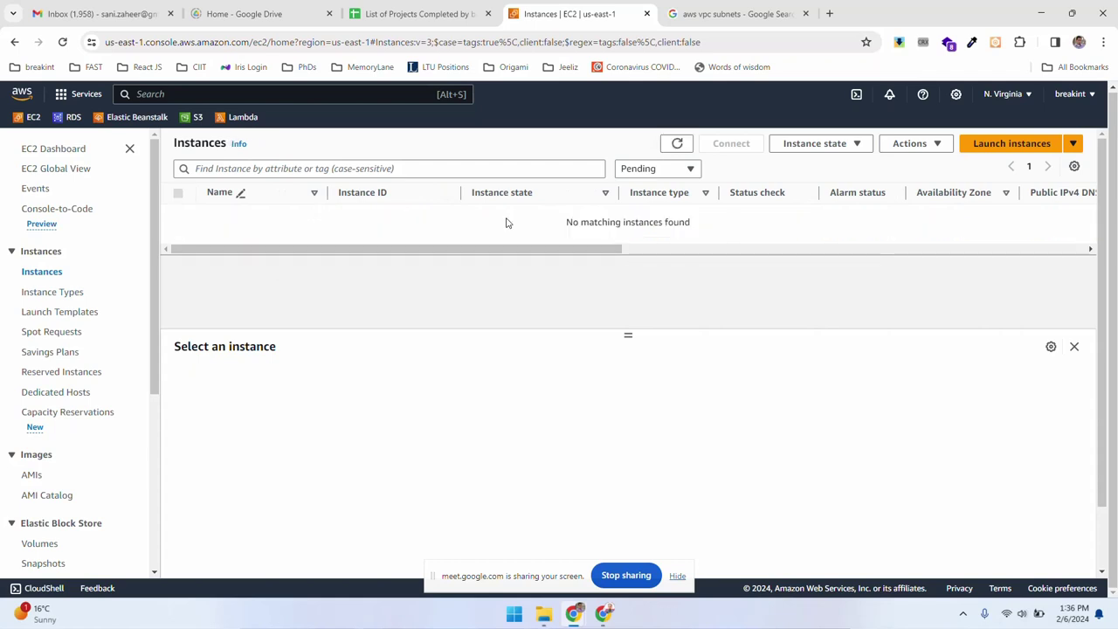
pyautogui.click(664, 167)
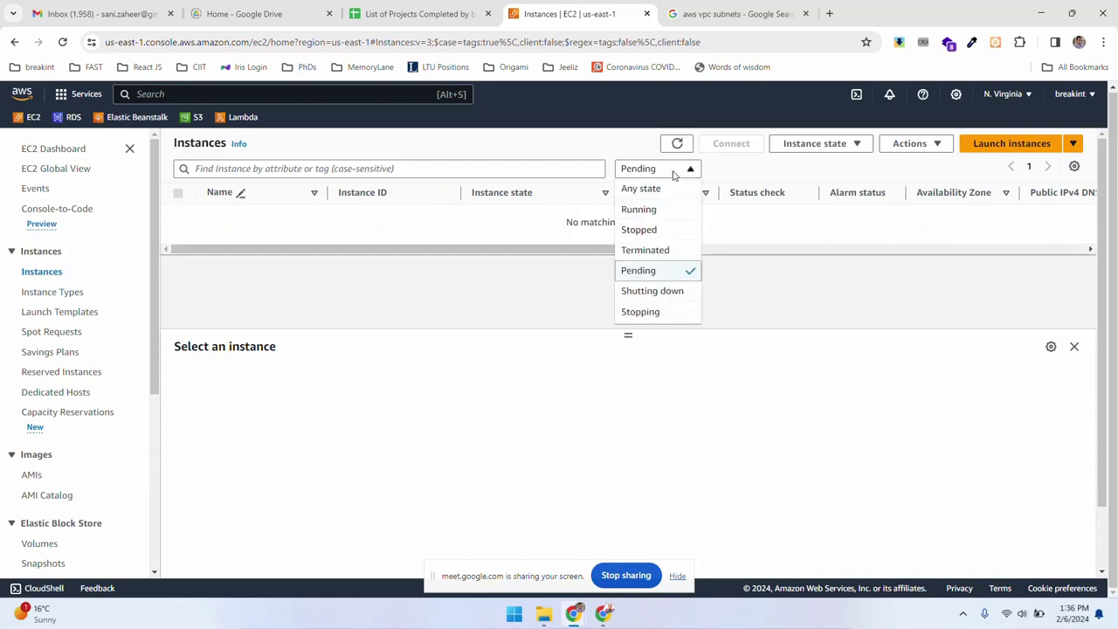
pyautogui.click(650, 215)
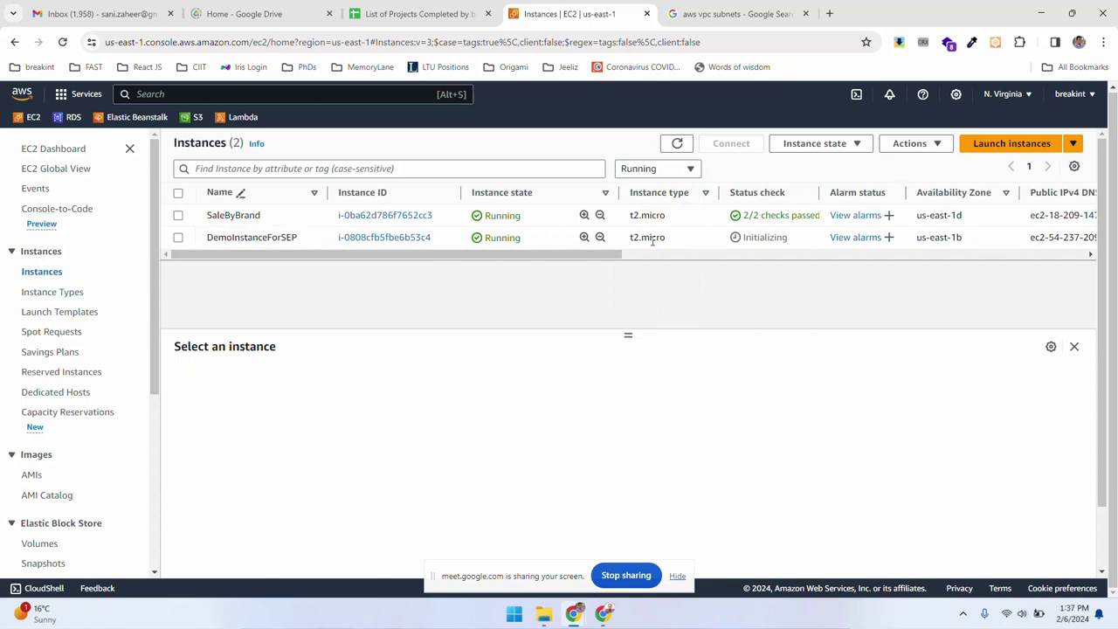
# Select DemoInstanceForSEP, look over its details and monitoring graphs, and clear the selection.
pyautogui.click(178, 238)
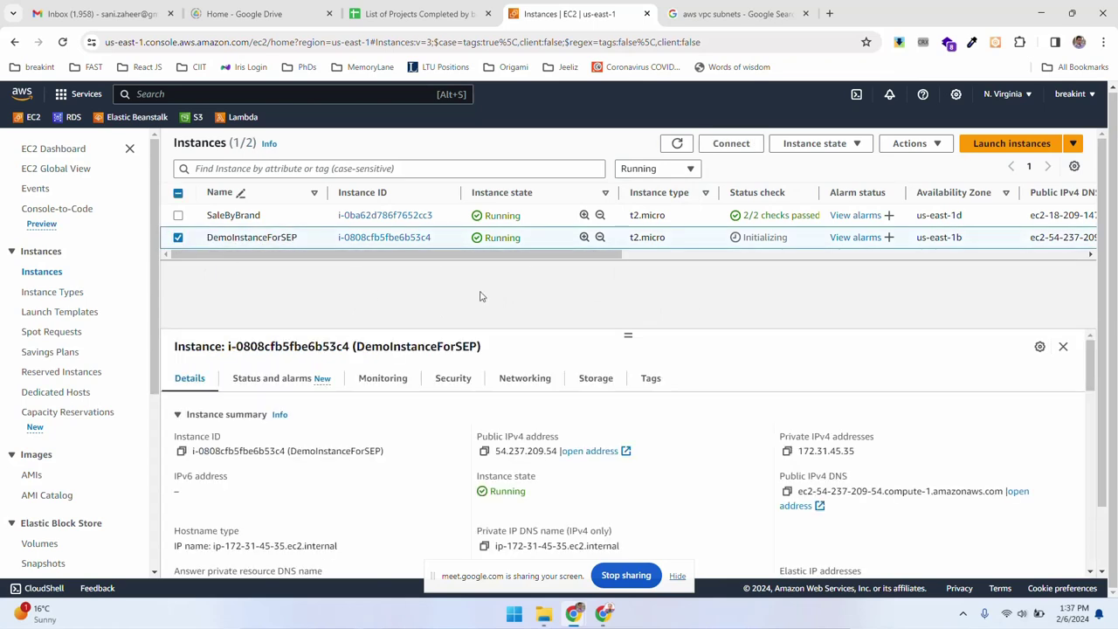
pyautogui.click(385, 379)
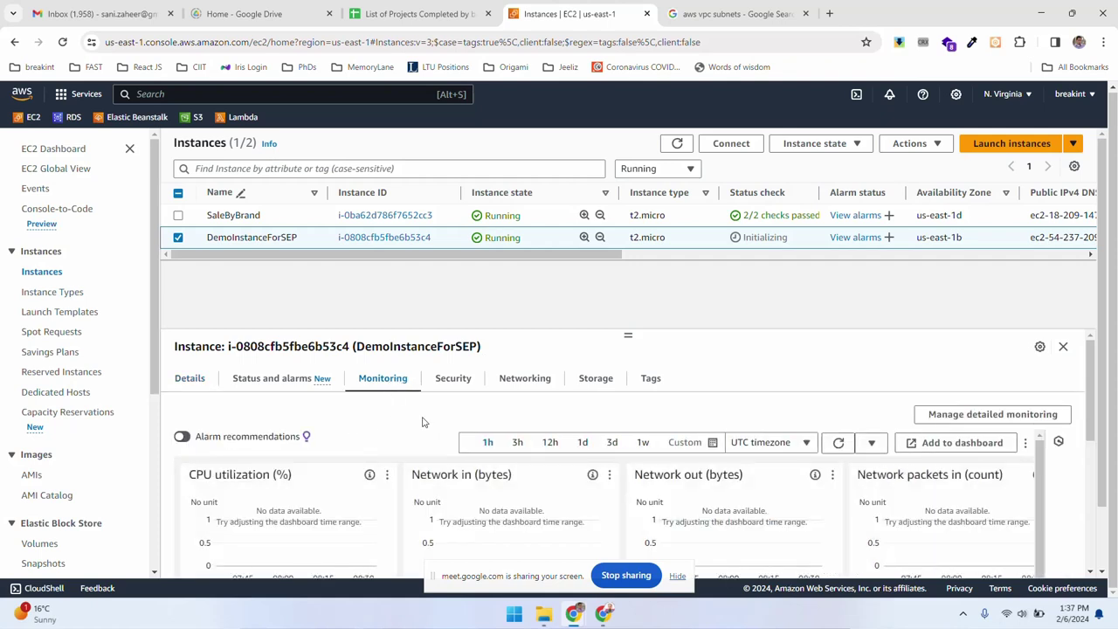
pyautogui.scroll(-1, 422, 422)
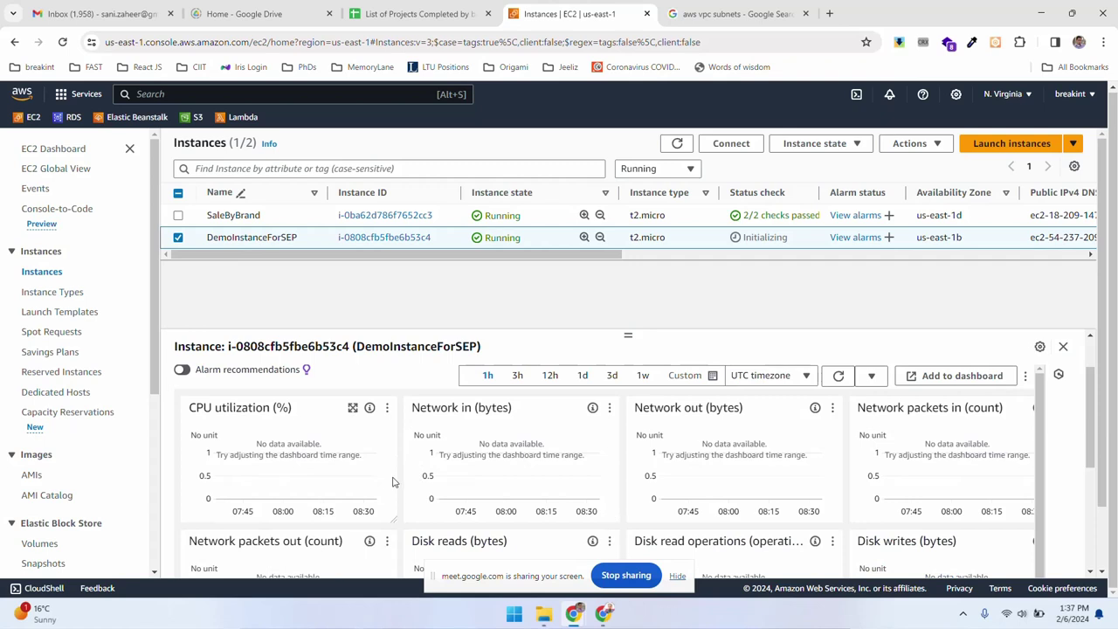
pyautogui.scroll(1, 393, 485)
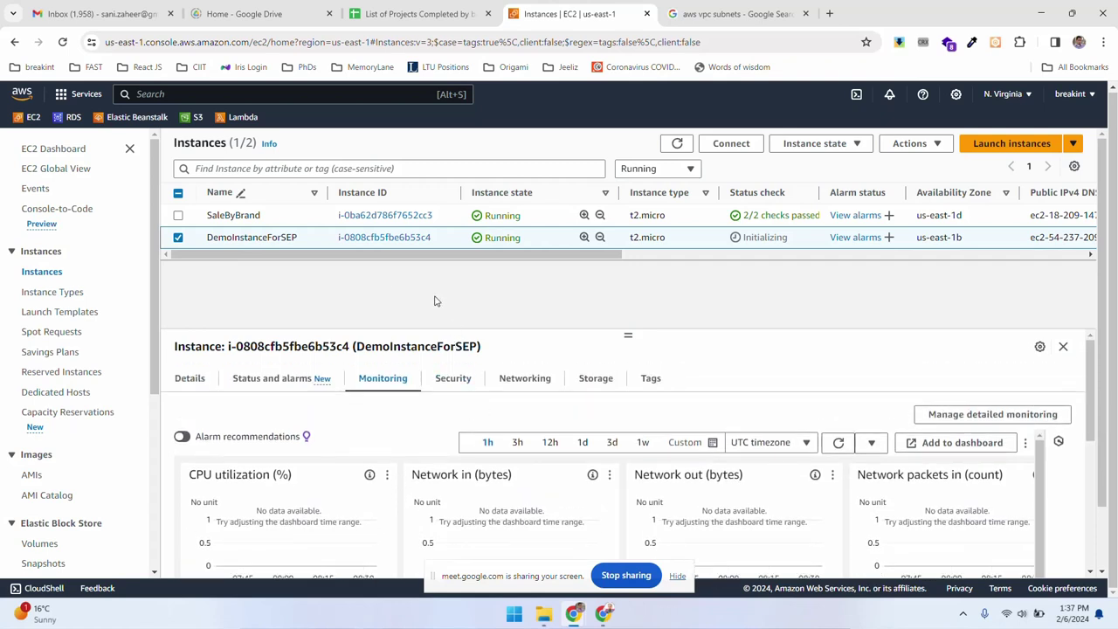
pyautogui.click(179, 238)
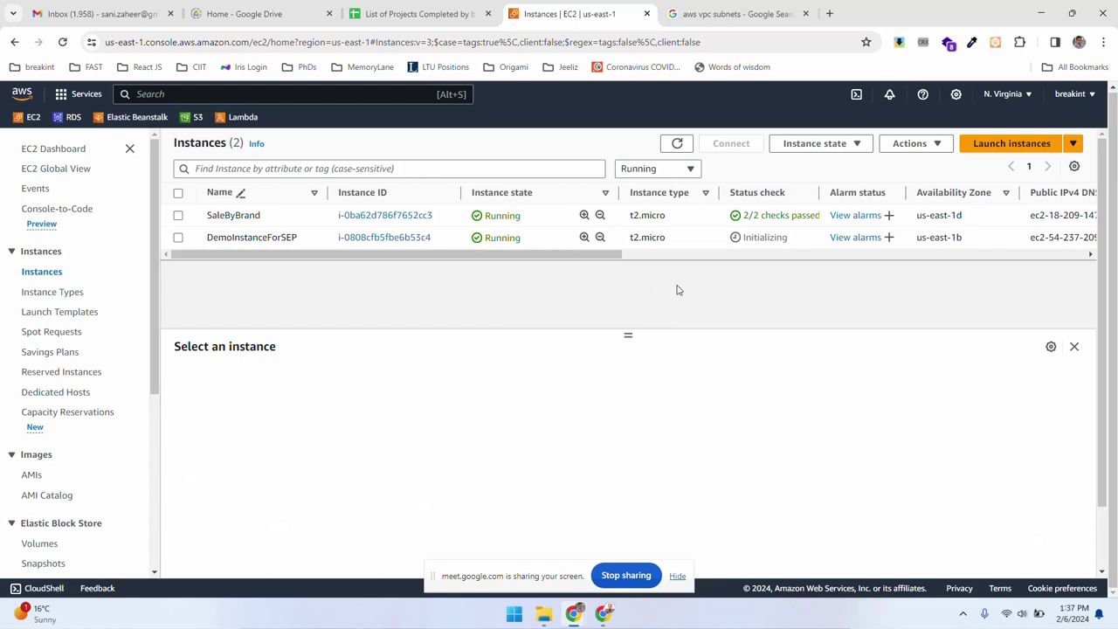
# Show instances in any state for comparison and restrict the list to running ones again.
pyautogui.click(647, 168)
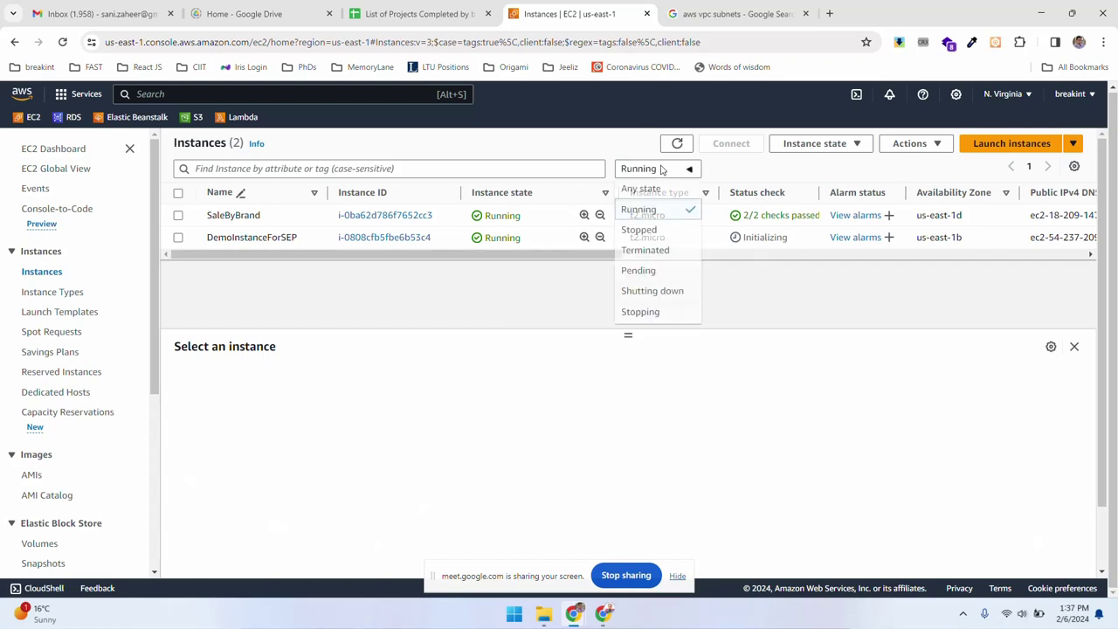
pyautogui.click(648, 185)
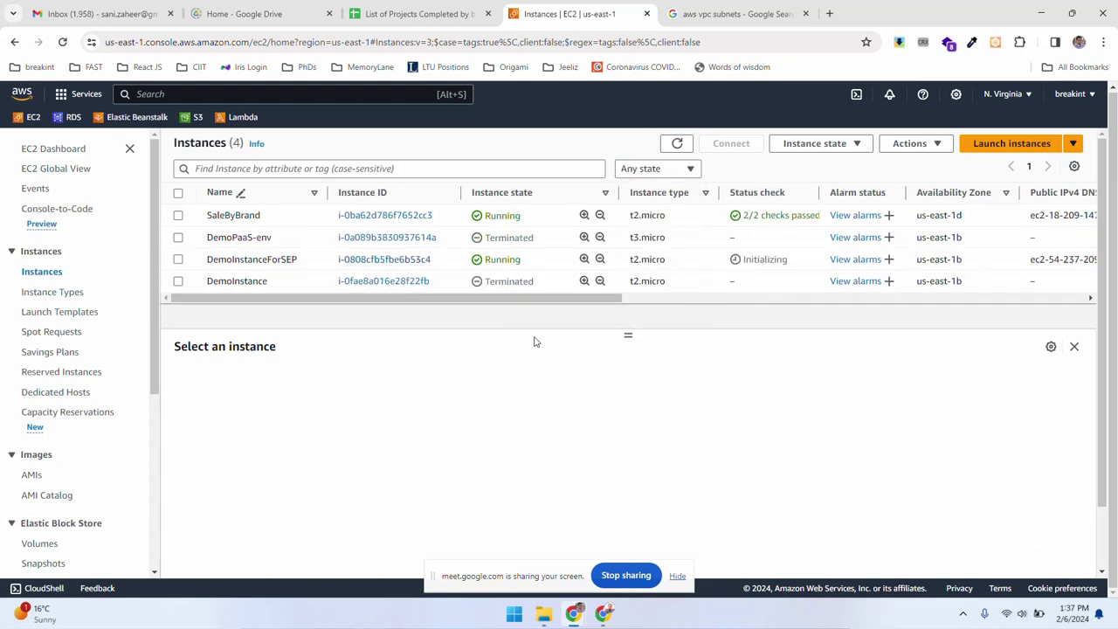
pyautogui.click(686, 170)
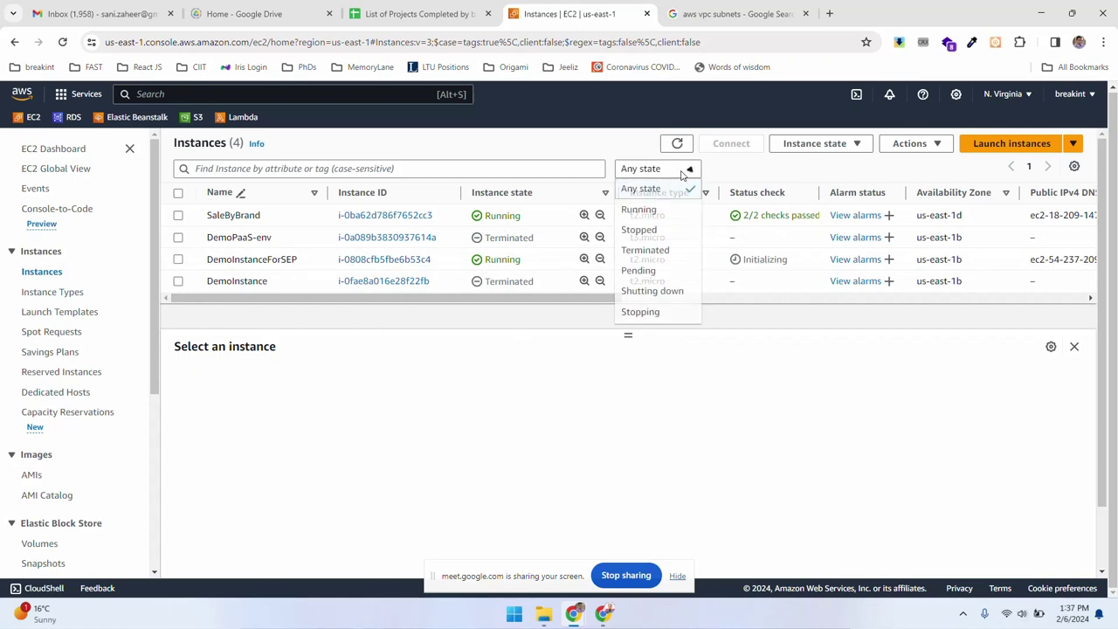
pyautogui.click(652, 208)
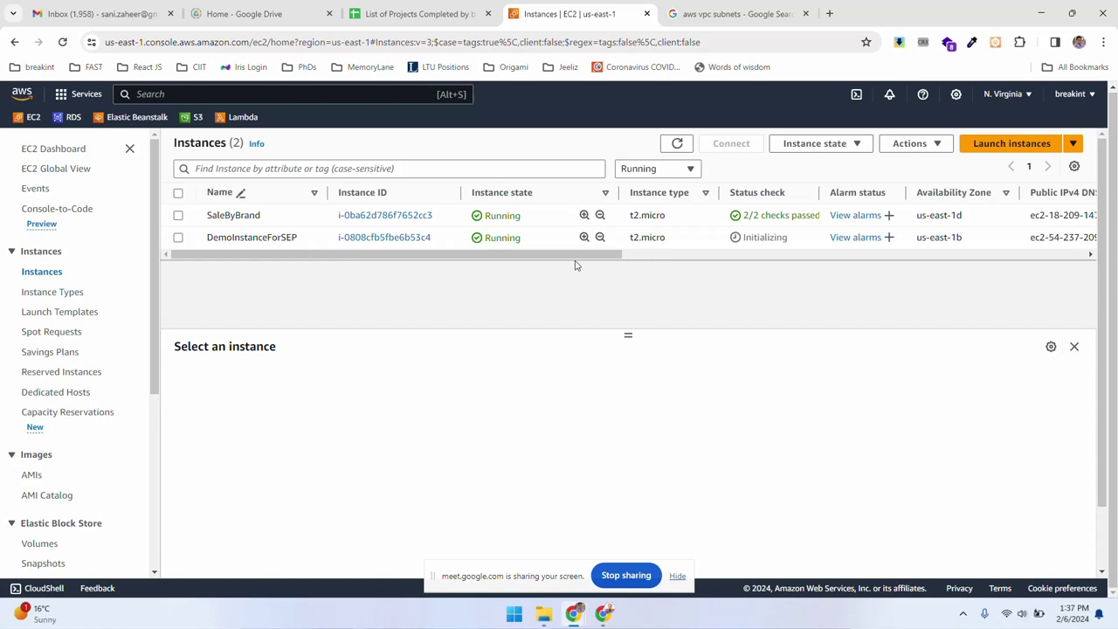
# Examine the details and list columns of DemoInstanceForSEP, including its public address, and return to the EC2 dashboard.
pyautogui.click(178, 237)
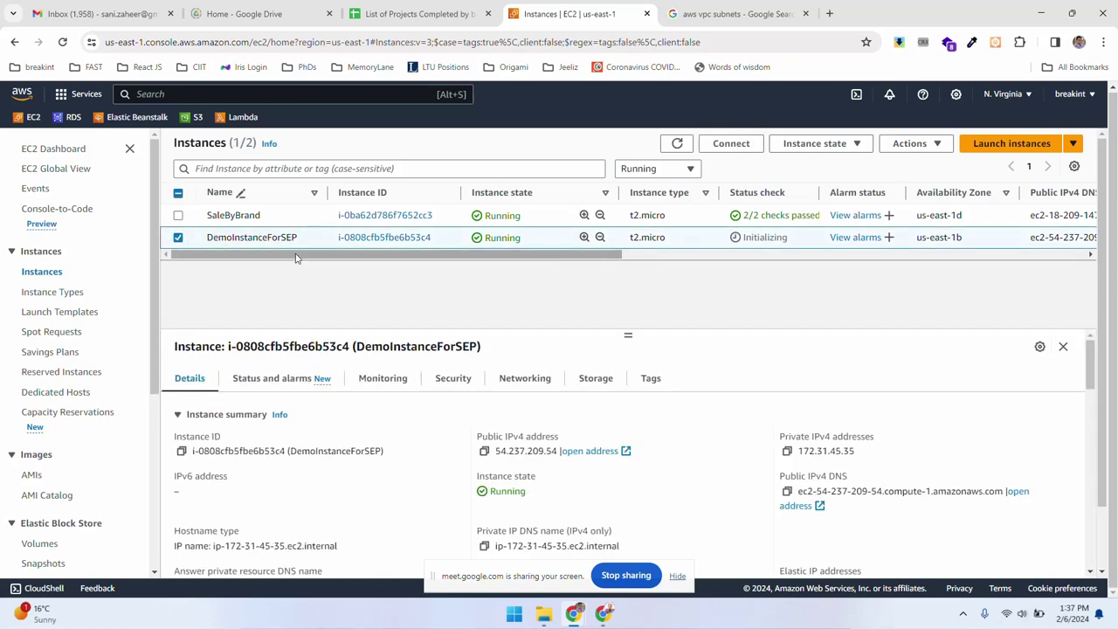
pyautogui.hscroll(5, 343, 265)
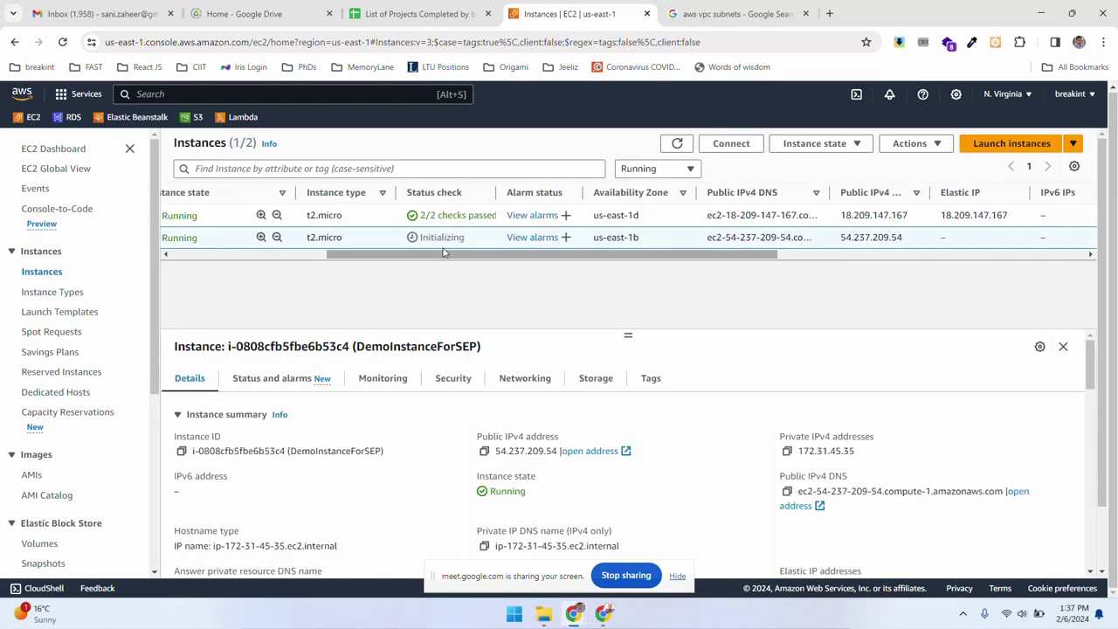
pyautogui.moveTo(447, 255); pyautogui.dragTo(156, 190)
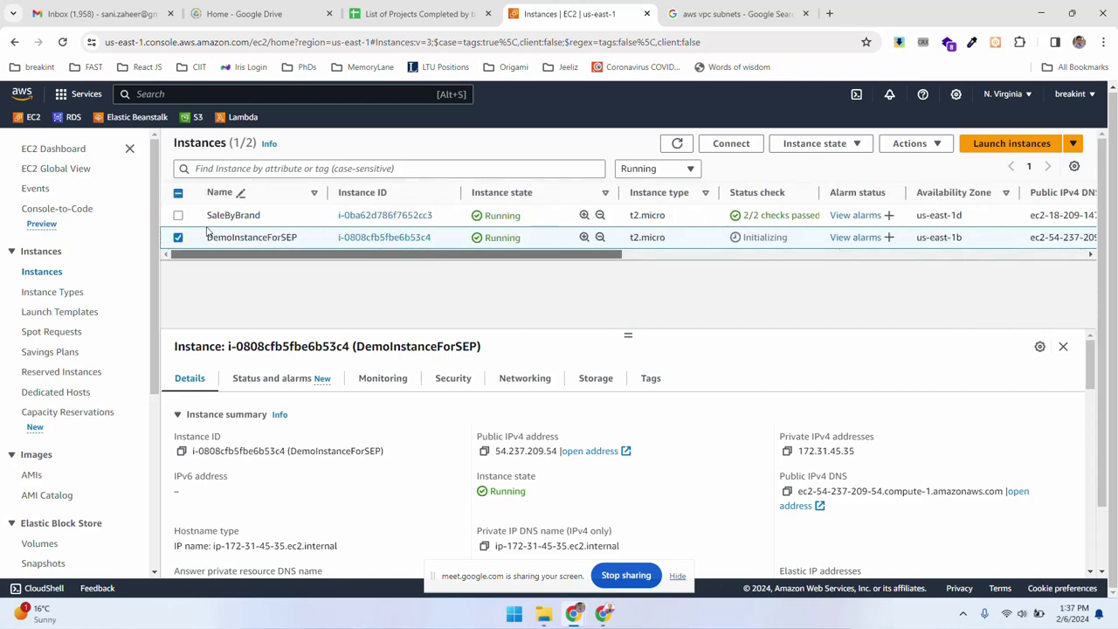
pyautogui.click(41, 150)
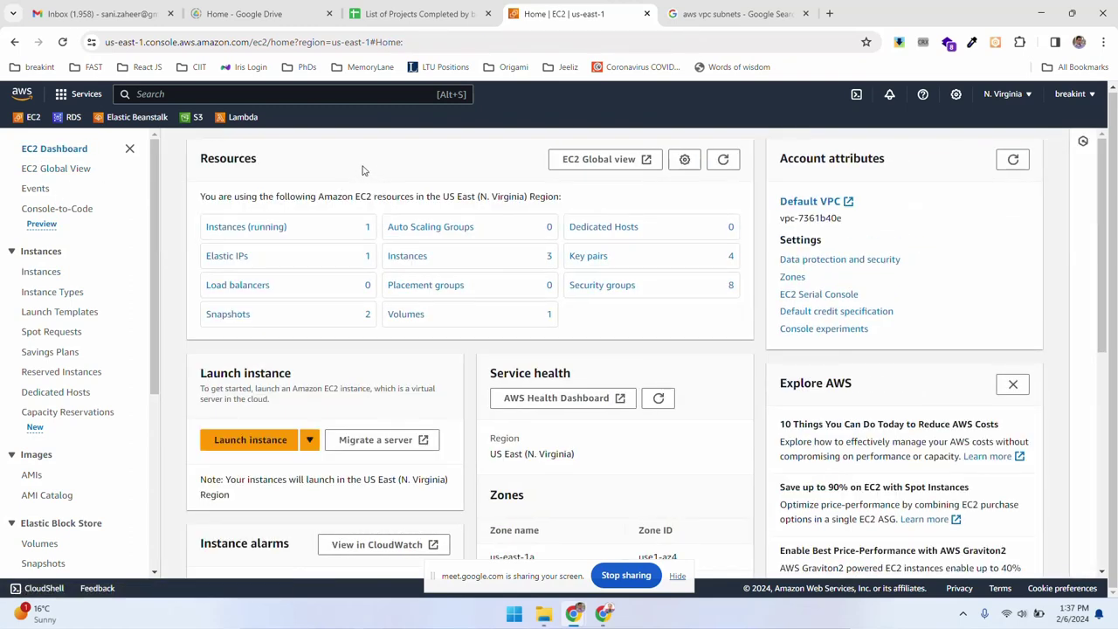
# Open the list of running instances, select DemoInstanceForSEP and inspect its public and private IPv4 addresses.
pyautogui.click(237, 226)
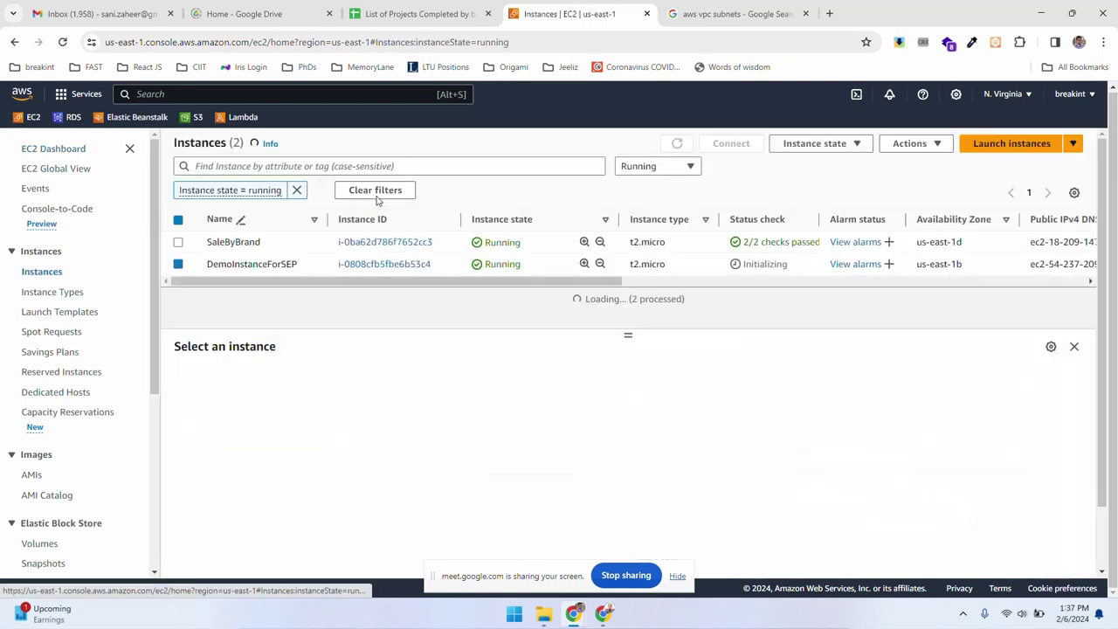
pyautogui.click(178, 263)
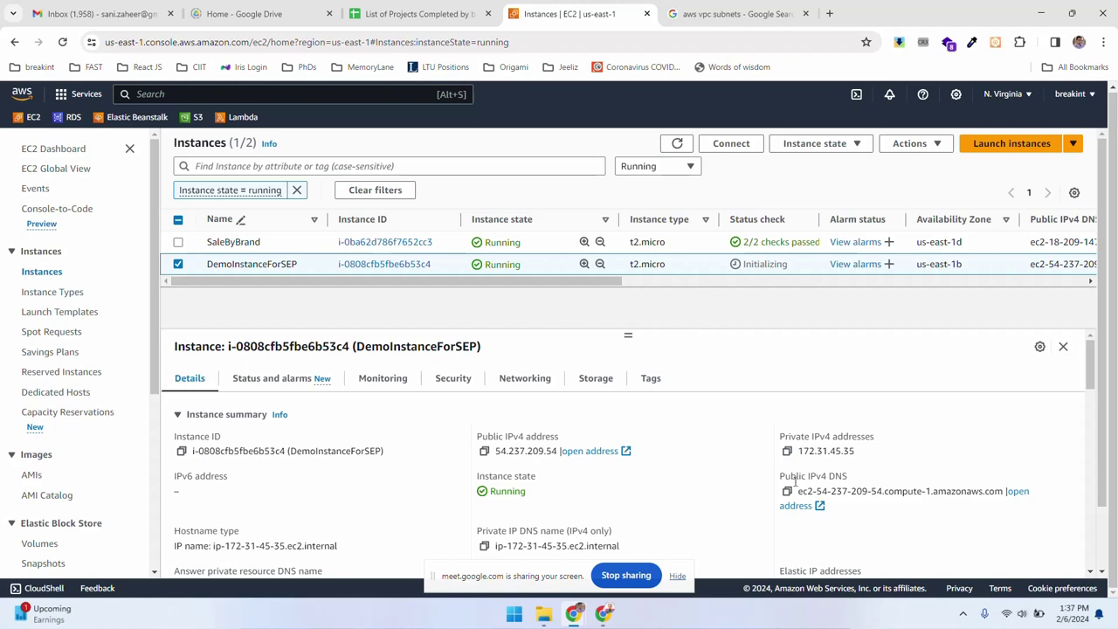
pyautogui.doubleClick(515, 453)
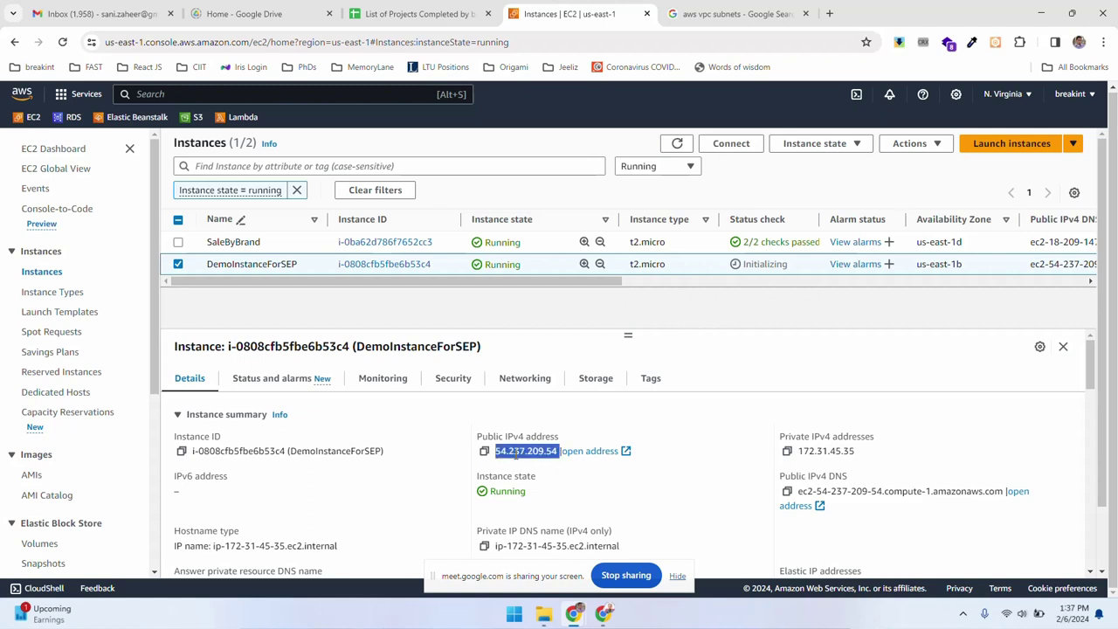
pyautogui.doubleClick(817, 451)
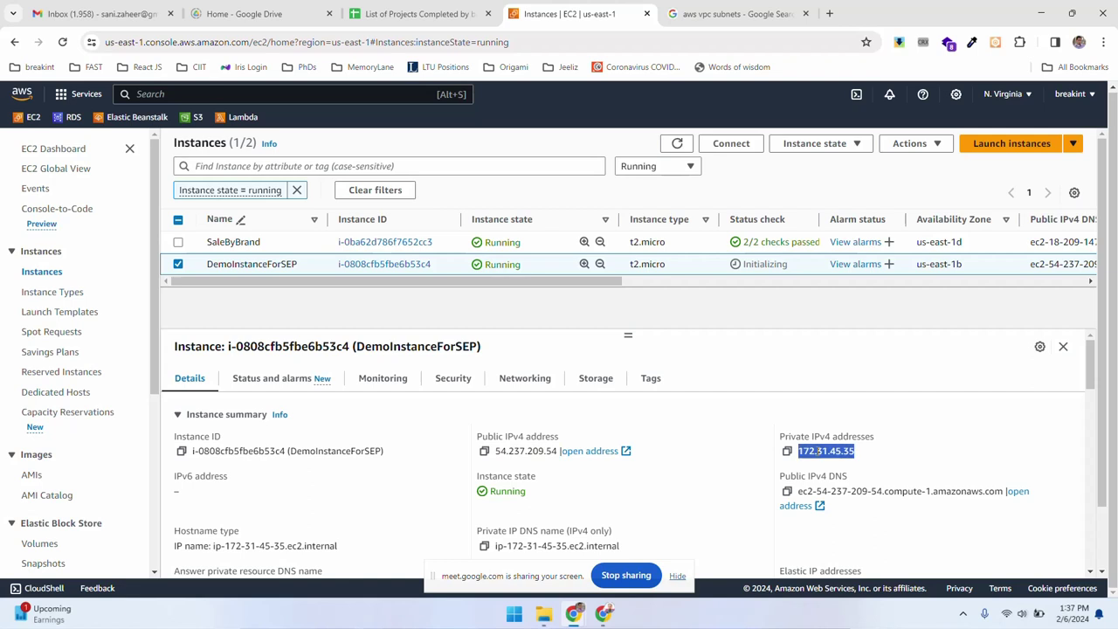
pyautogui.click(701, 427)
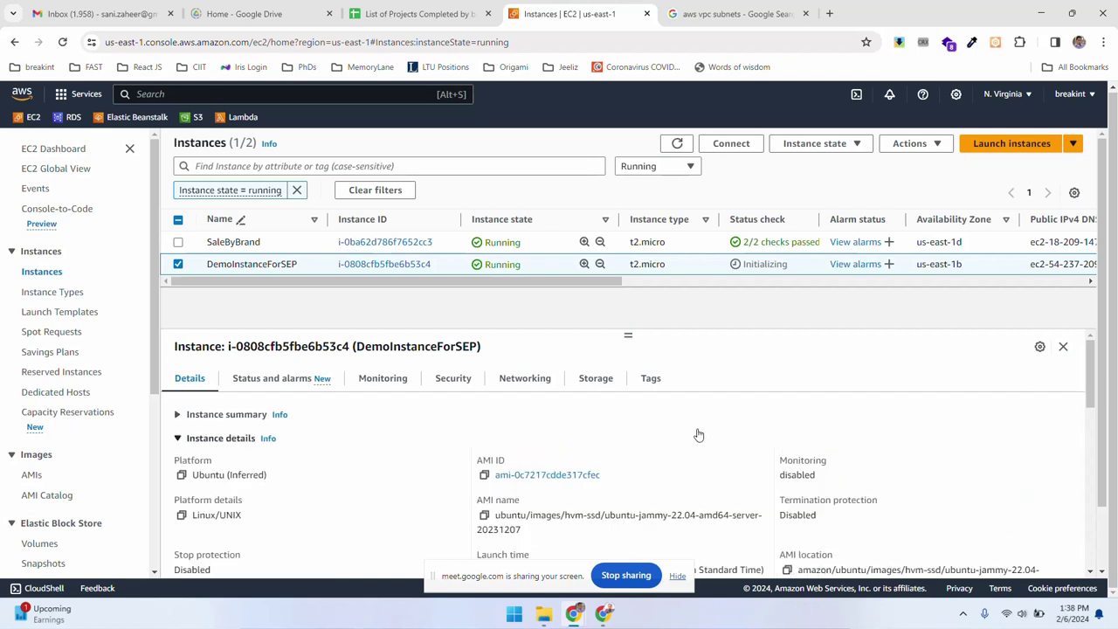
# Look over the monitoring graphs and networking details of DemoInstanceForSEP, down to its network interface and Elastic IP addresses.
pyautogui.click(394, 378)
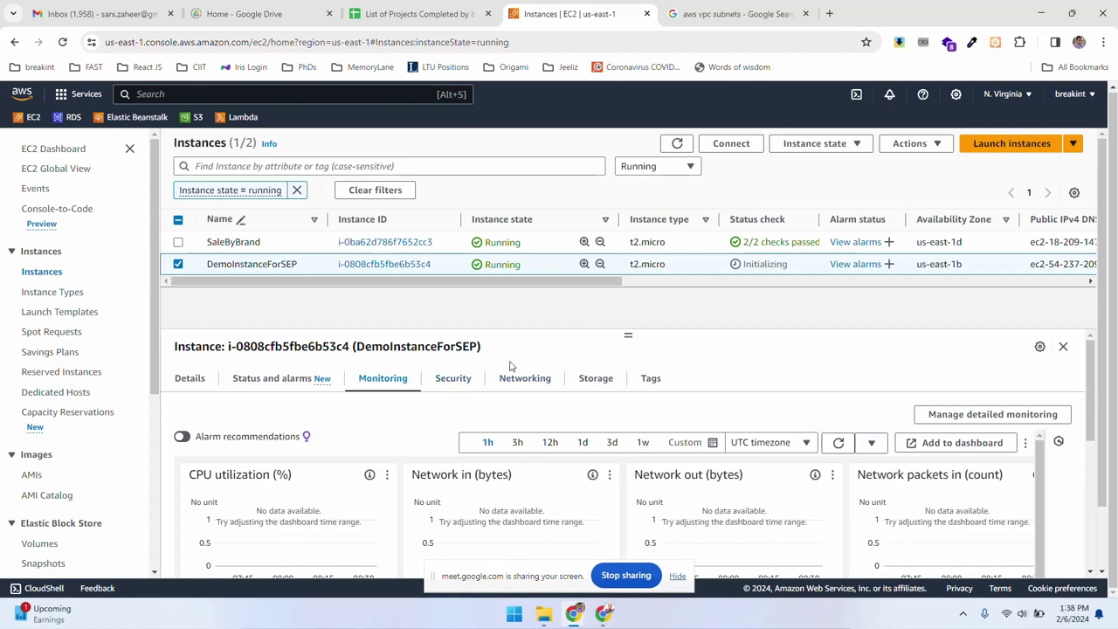
pyautogui.click(513, 390)
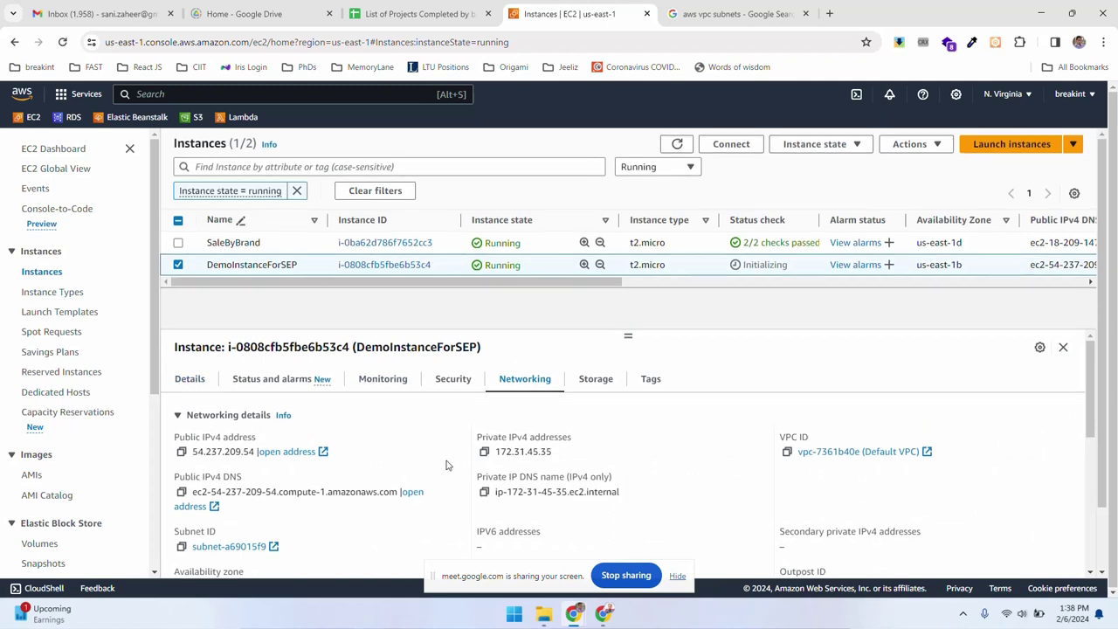
pyautogui.scroll(-1, 687, 487)
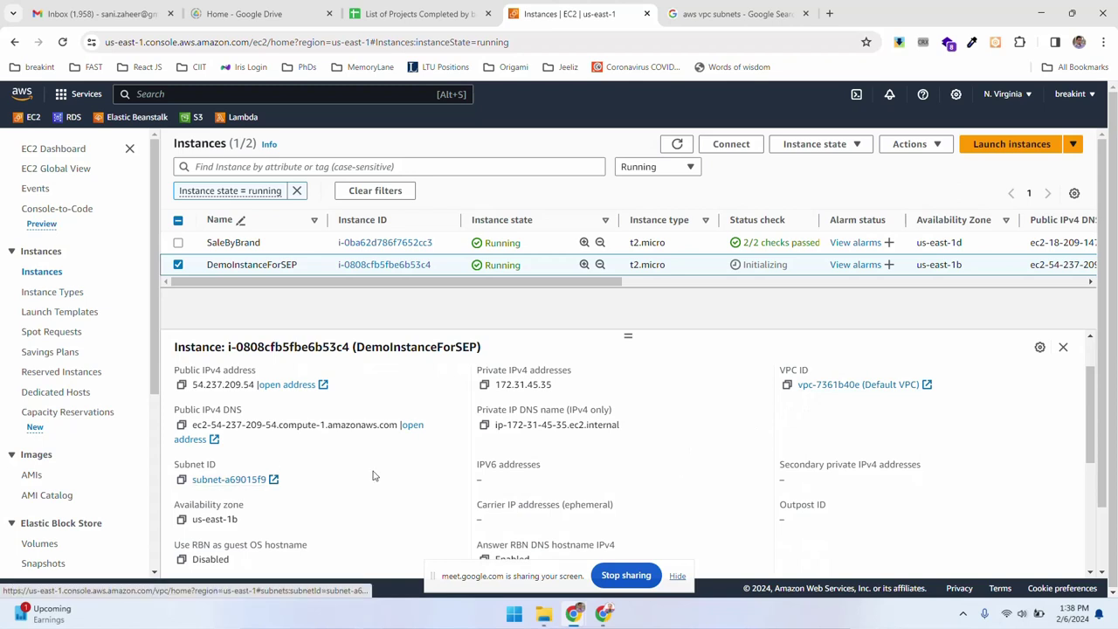
pyautogui.scroll(-2, 456, 472)
pyautogui.scroll(-2, 615, 488)
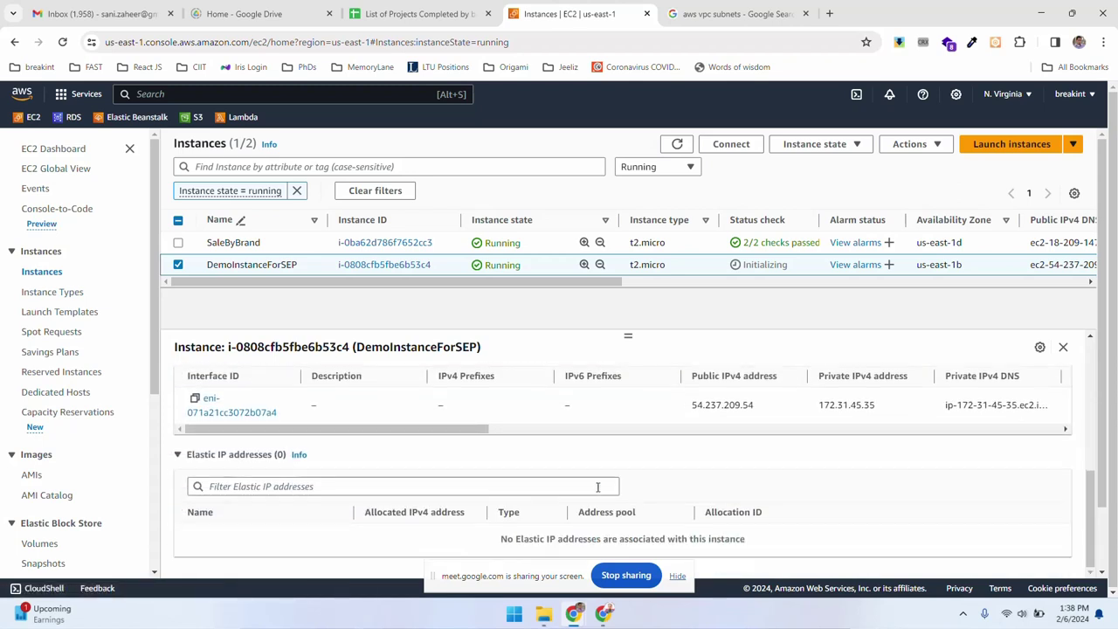
# View the AWS Documentation diagram of a VPC with three subnets in the Google image results and return to the EC2 instances.
pyautogui.click(738, 13)
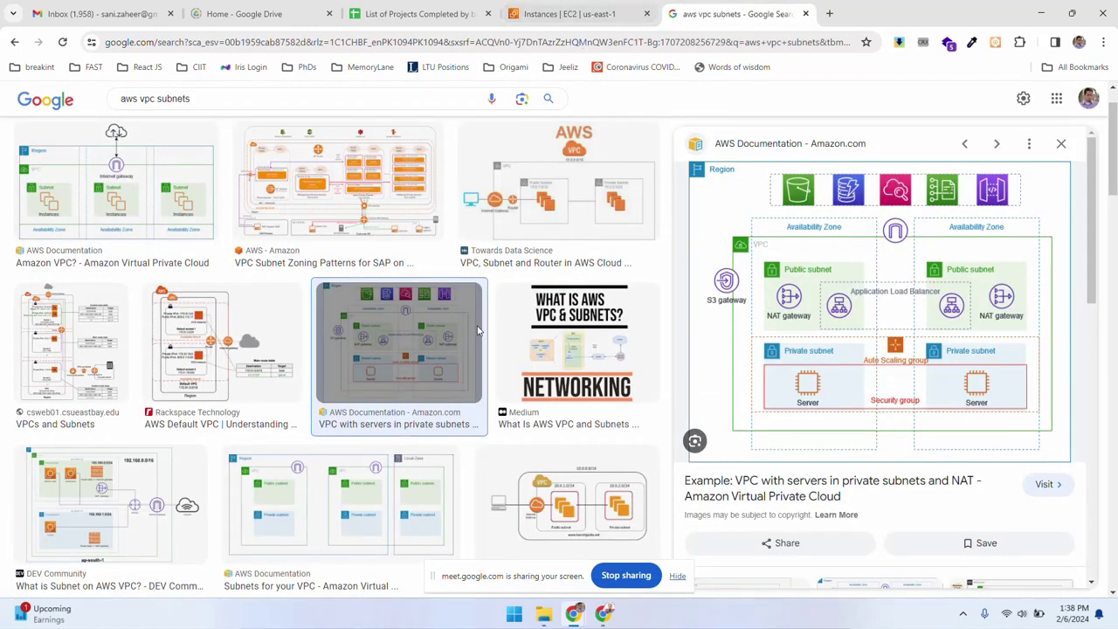
pyautogui.click(67, 201)
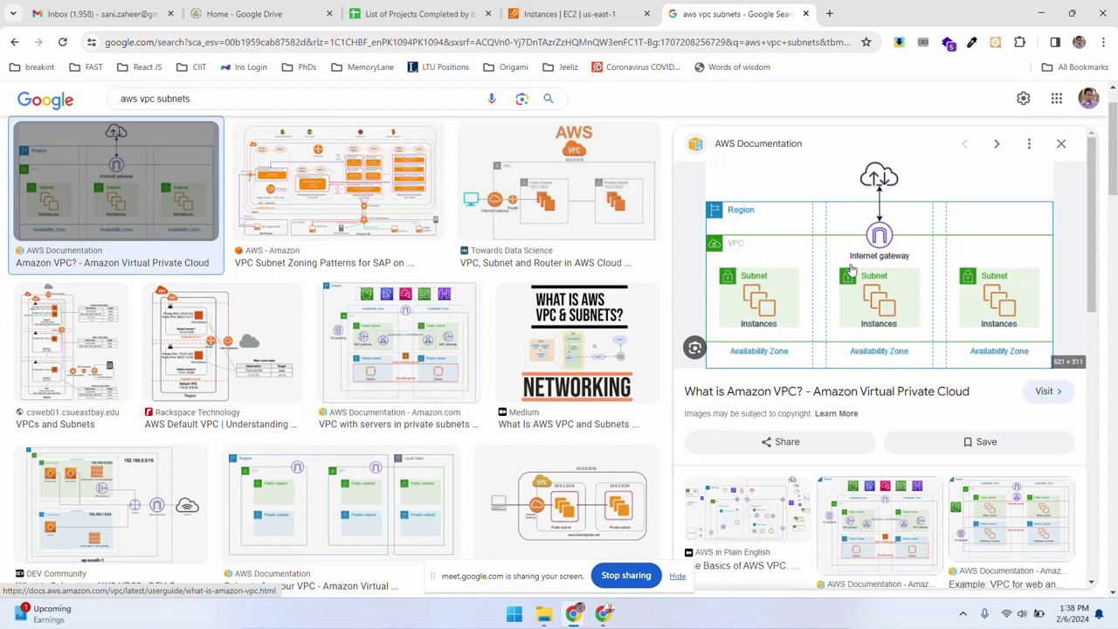
pyautogui.click(576, 6)
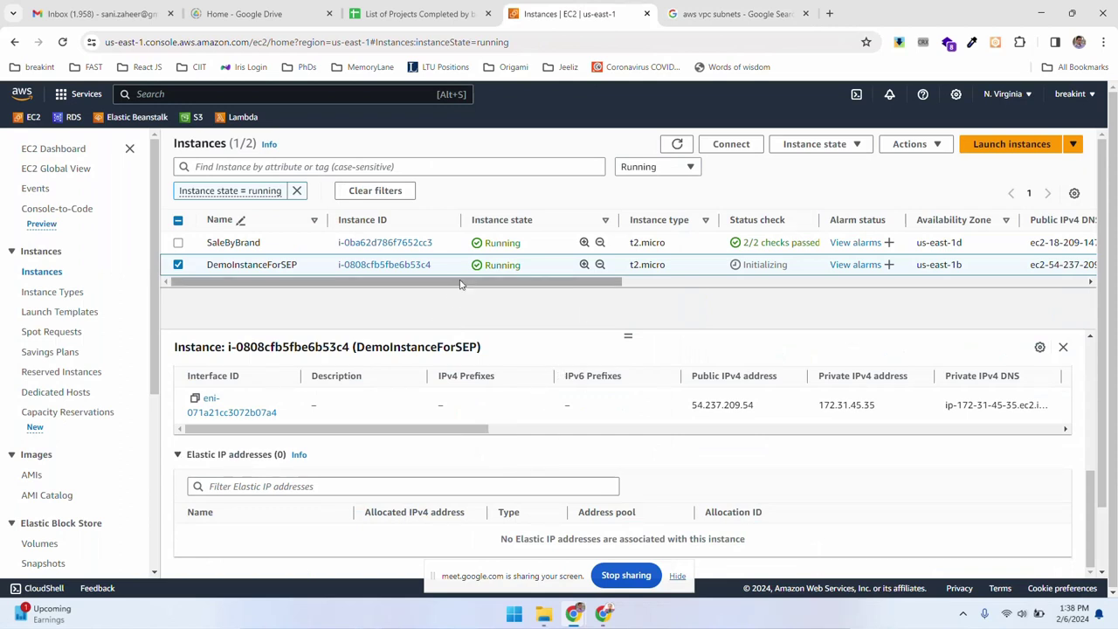
# Hide the screen-sharing notice, then refresh the instance list and reload the page to recheck the status of DemoInstanceForSEP.
pyautogui.moveTo(463, 285); pyautogui.dragTo(414, 293)
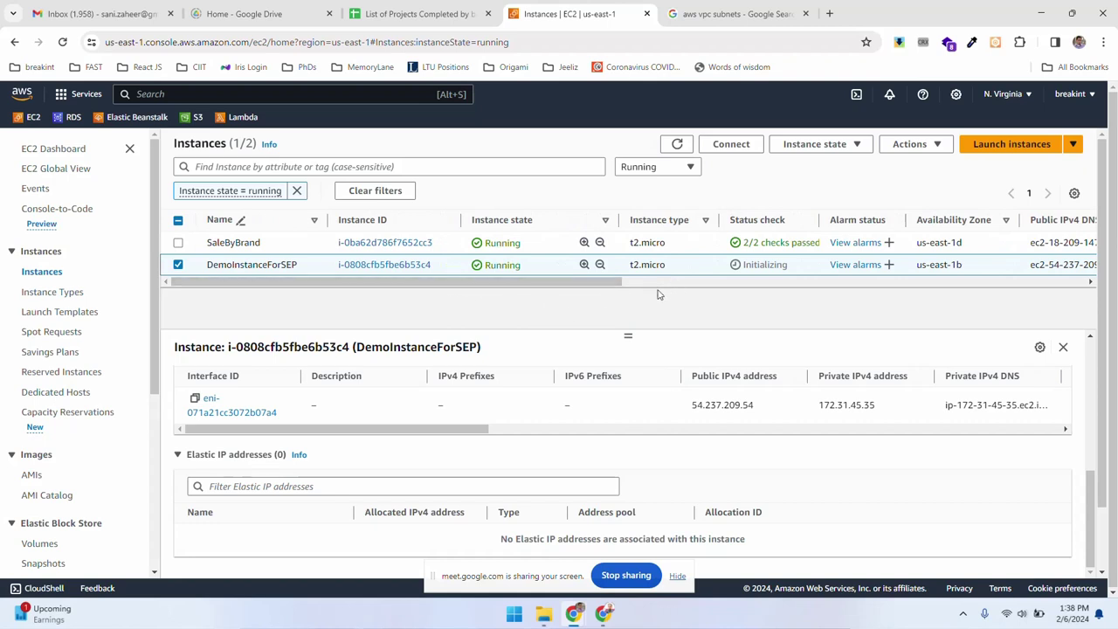
pyautogui.click(677, 144)
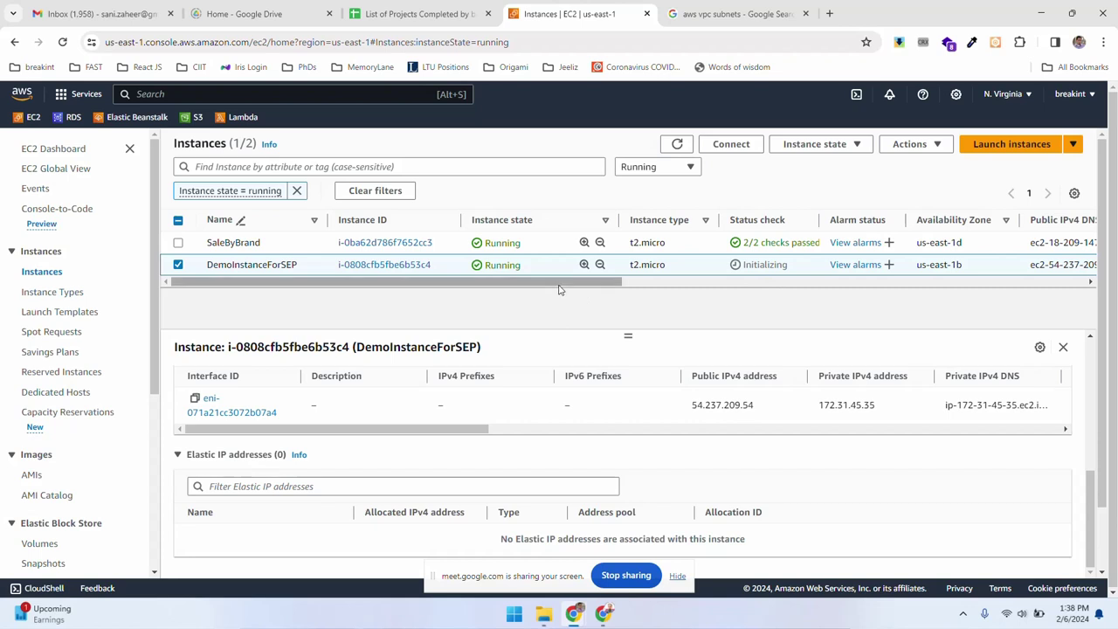
pyautogui.moveTo(559, 288); pyautogui.dragTo(558, 289)
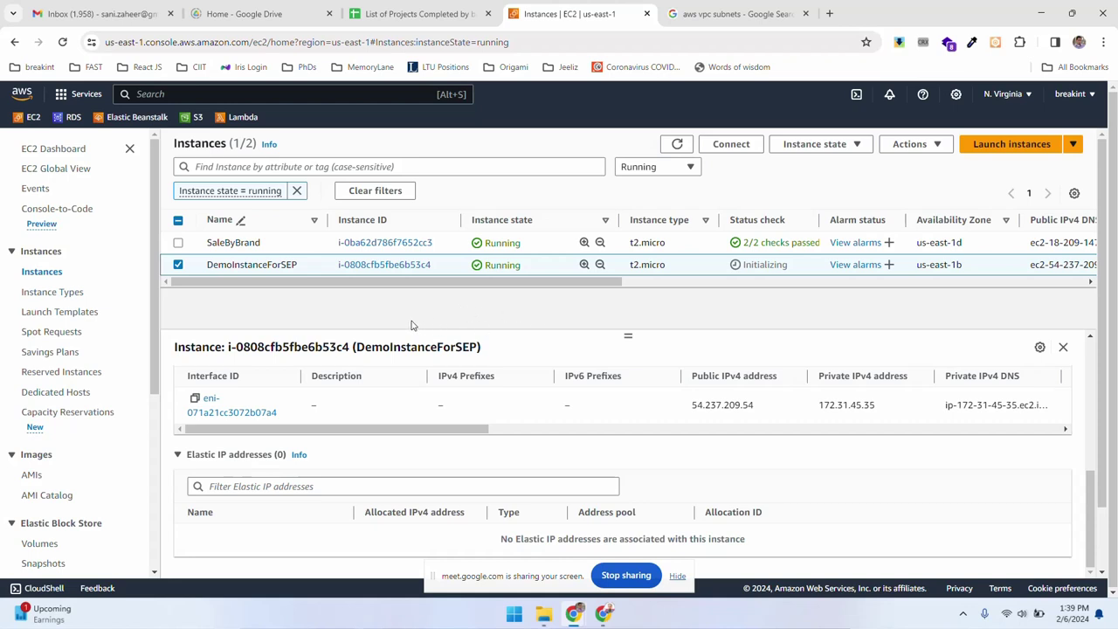
pyautogui.click(178, 265)
pyautogui.click(178, 264)
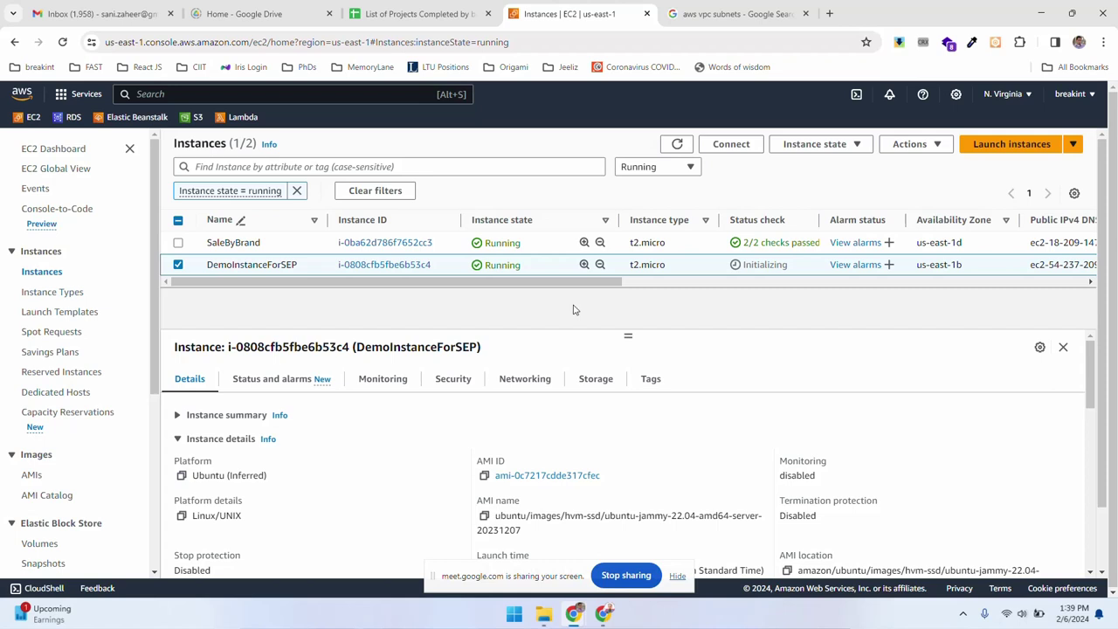
pyautogui.click(677, 576)
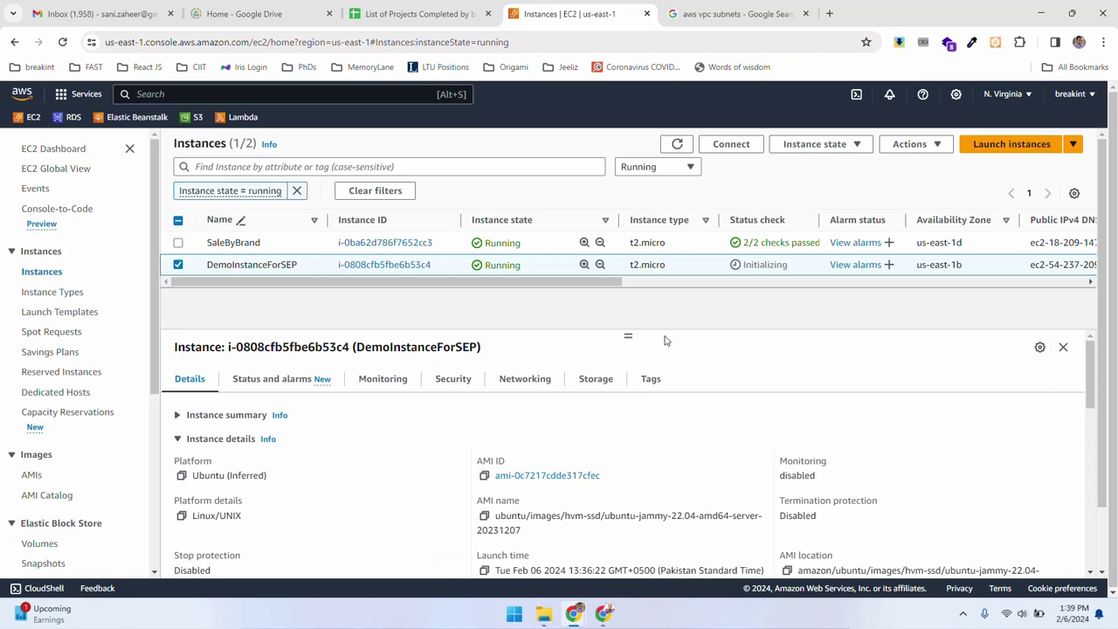
pyautogui.click(677, 144)
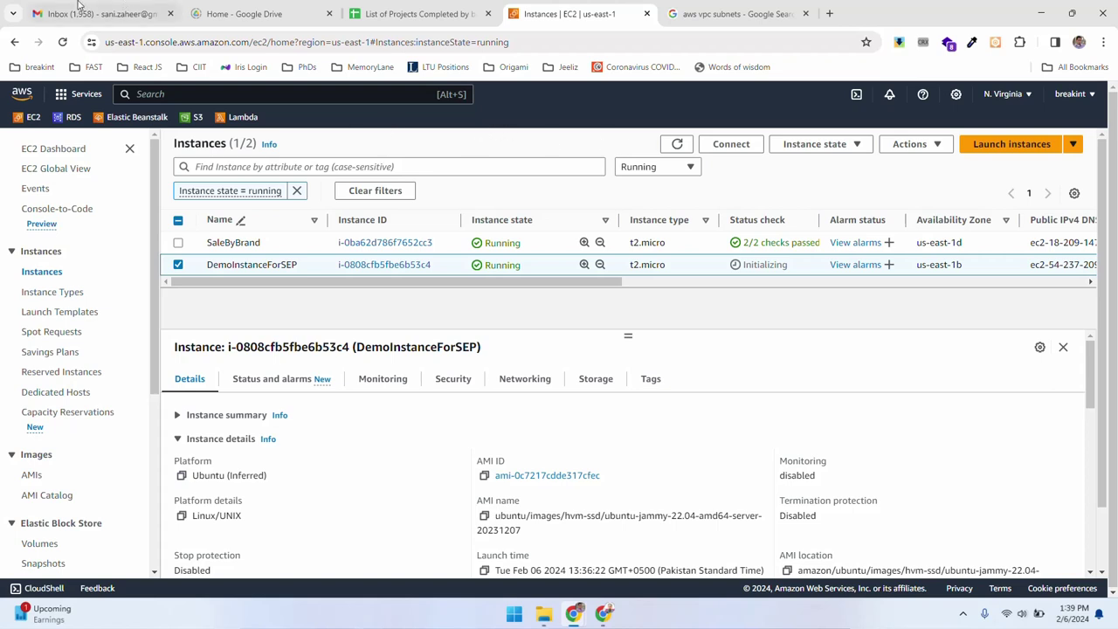
pyautogui.press('F5')
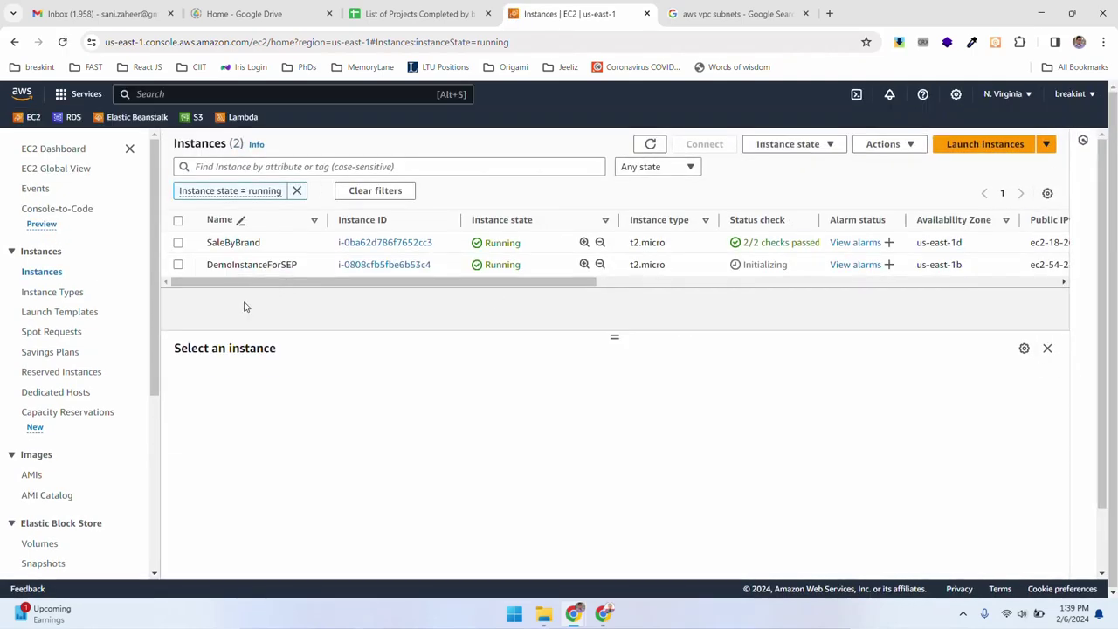
# Select DemoInstanceForSEP, review its networking and instance summary details, and refresh the list to recheck its status.
pyautogui.click(177, 265)
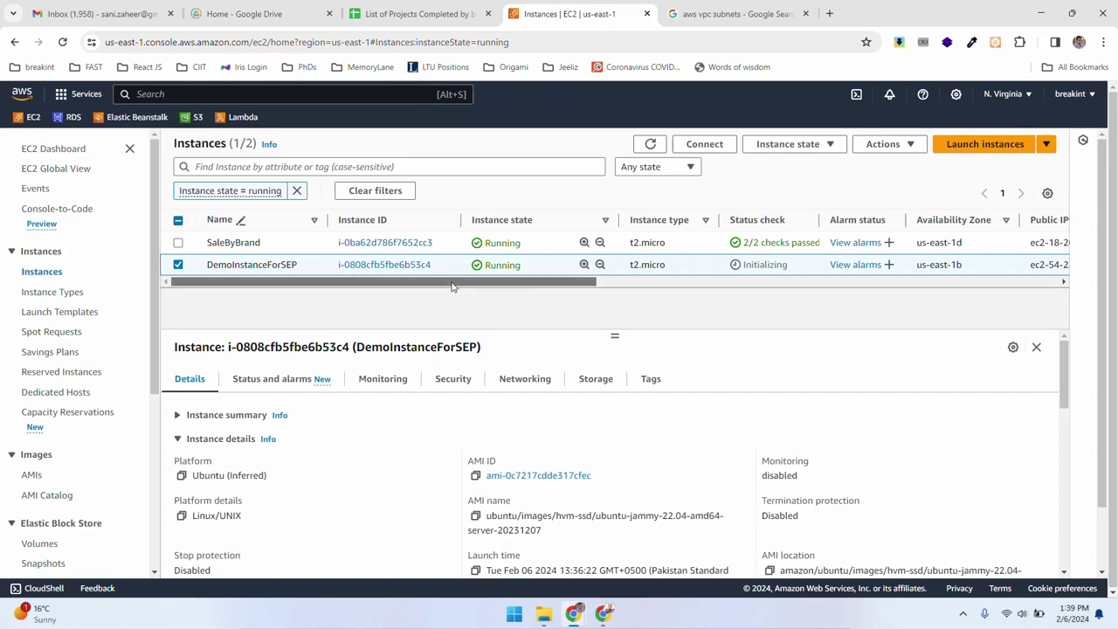
pyautogui.moveTo(458, 282); pyautogui.dragTo(434, 303)
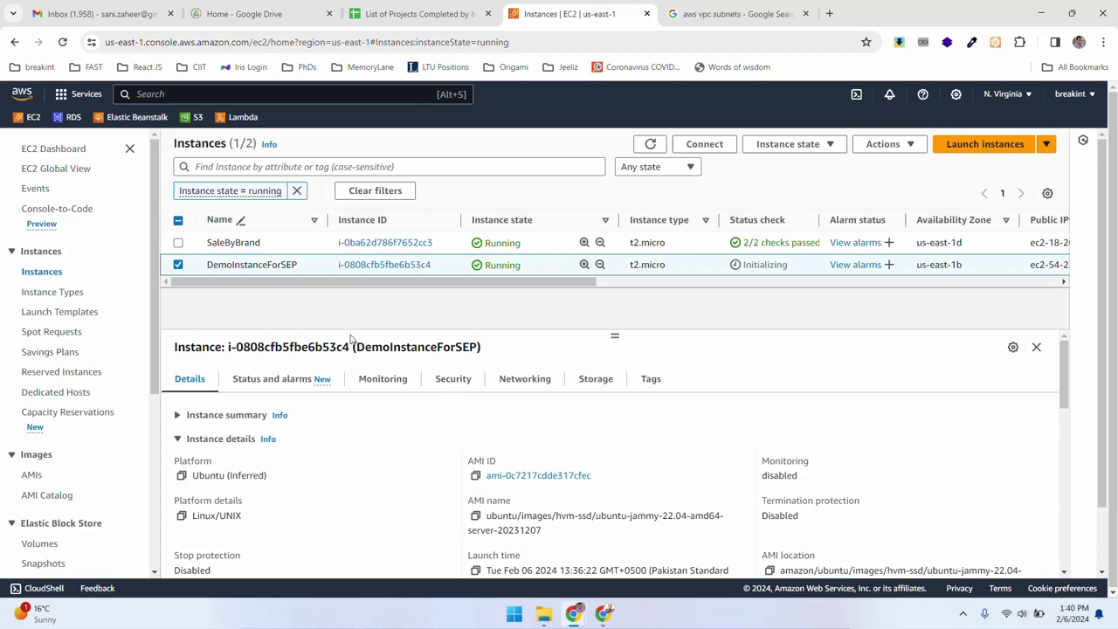
pyautogui.click(517, 379)
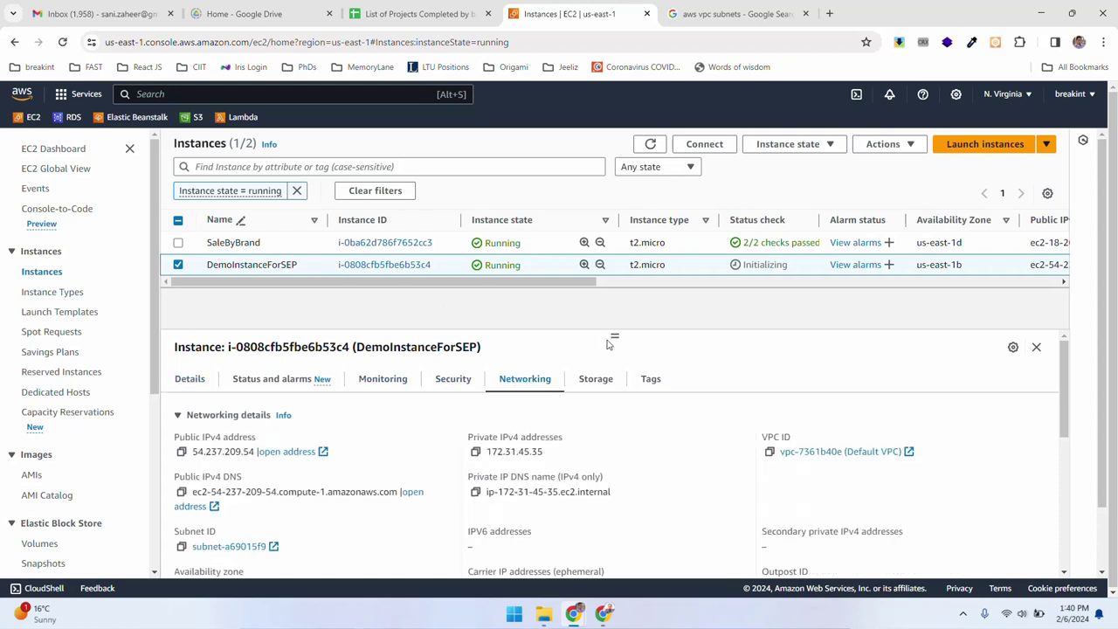
pyautogui.click(196, 380)
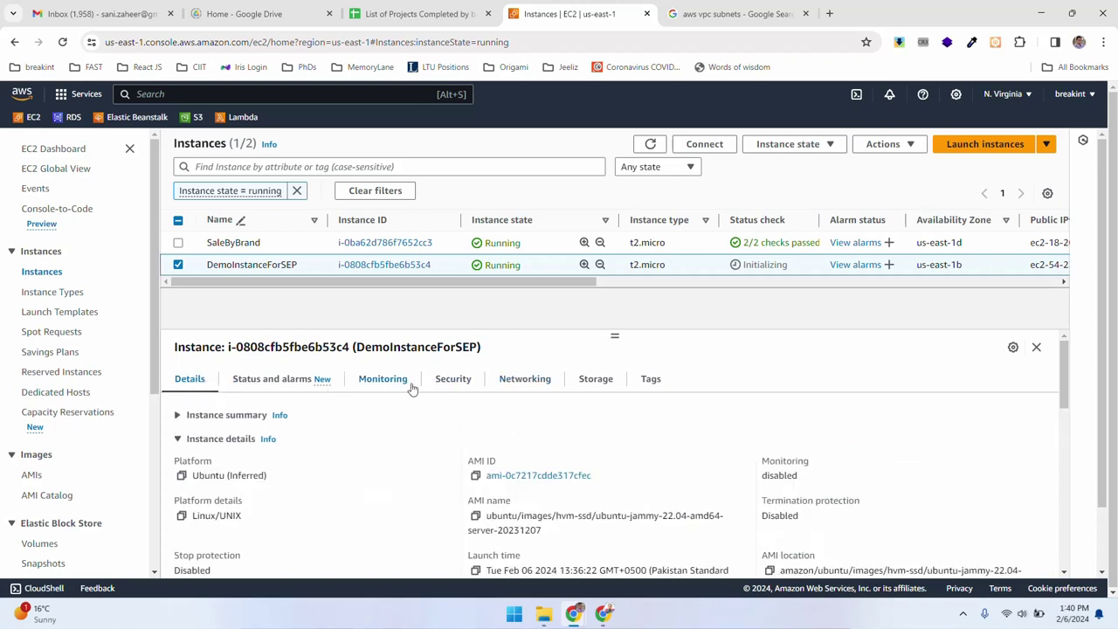
pyautogui.click(234, 438)
pyautogui.click(232, 415)
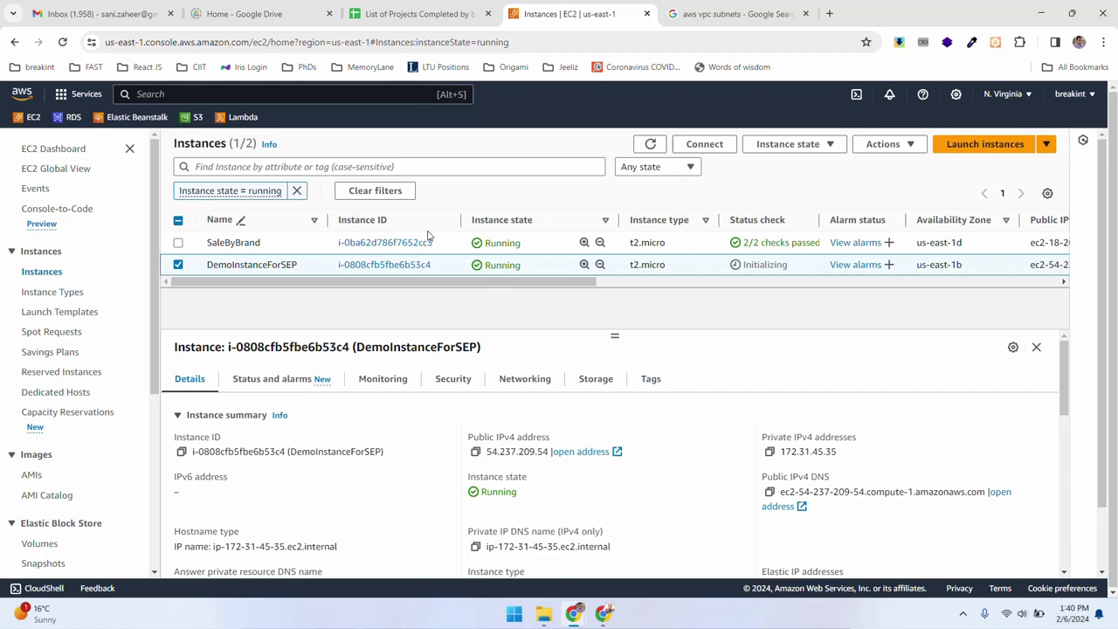
pyautogui.click(650, 145)
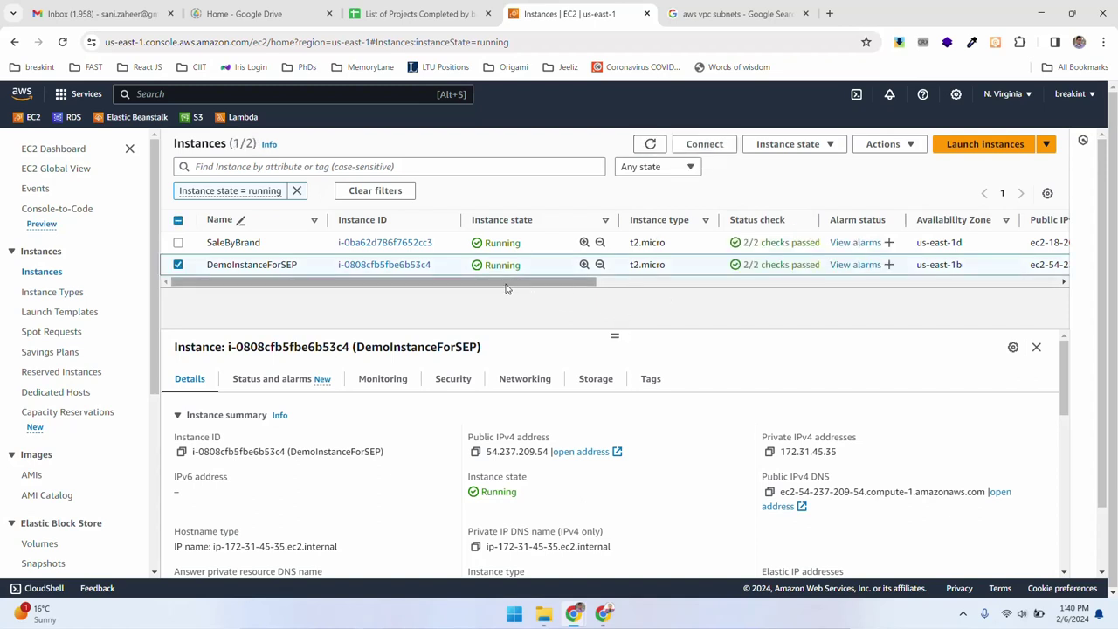
pyautogui.moveTo(499, 282); pyautogui.dragTo(390, 305)
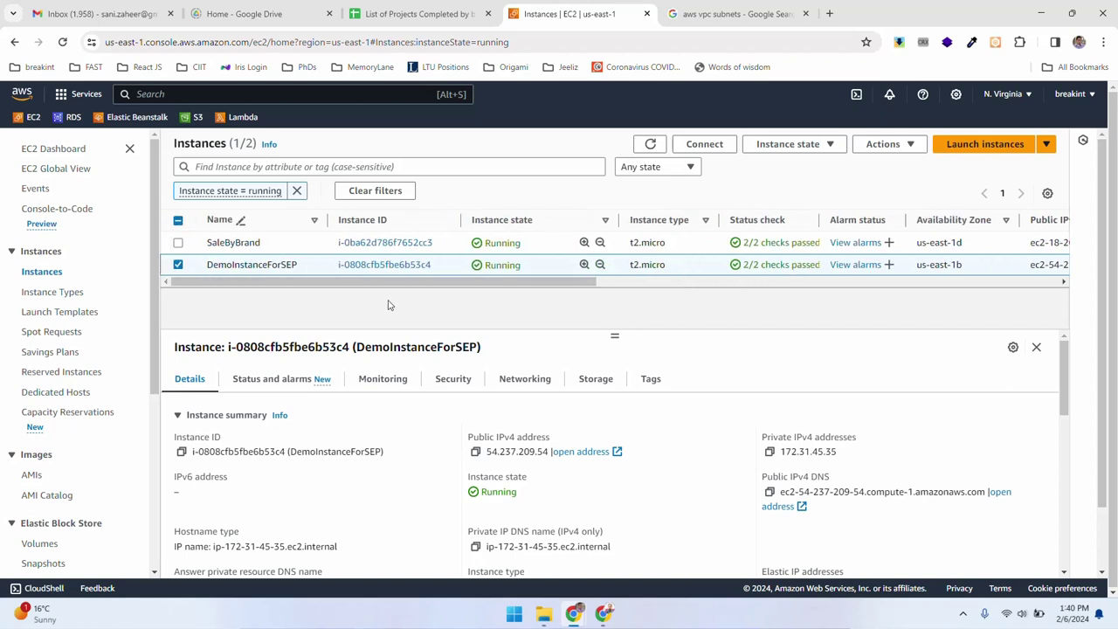
# Connect to DemoInstanceForSEP with EC2 Instance Connect over its public IP address, using the username ubuntu.
pyautogui.click(724, 143)
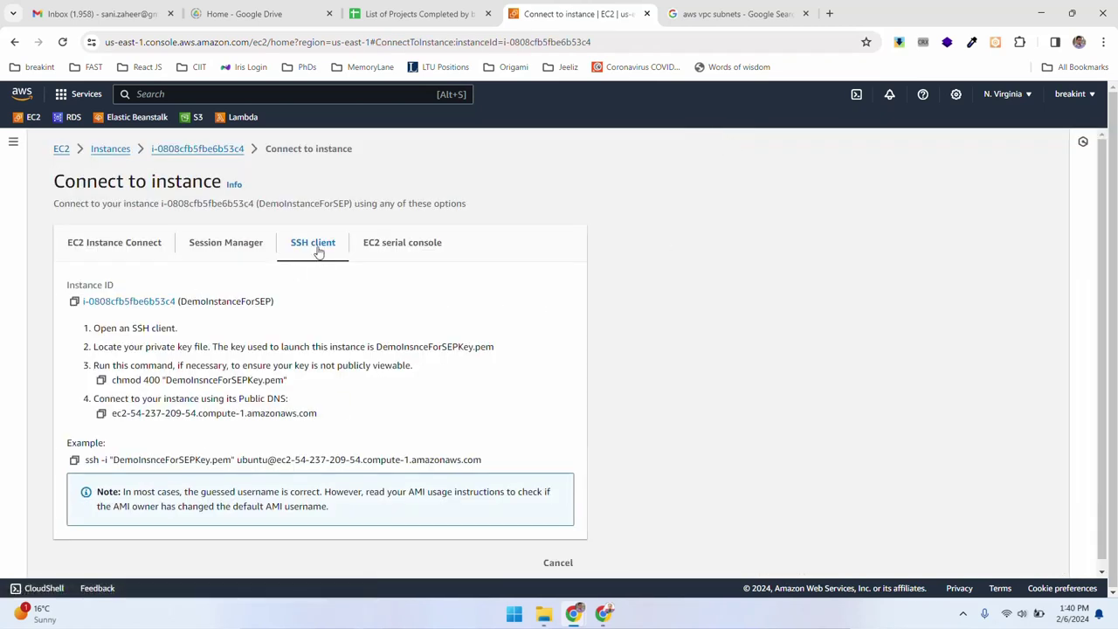
pyautogui.click(123, 244)
pyautogui.click(297, 248)
pyautogui.click(131, 254)
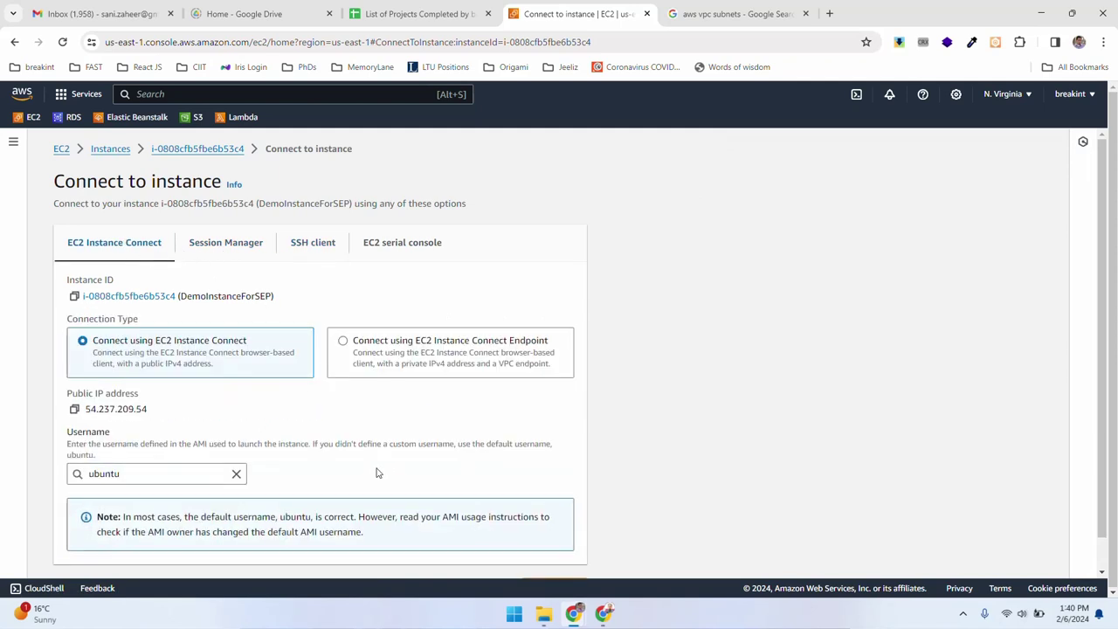
pyautogui.scroll(-1, 487, 428)
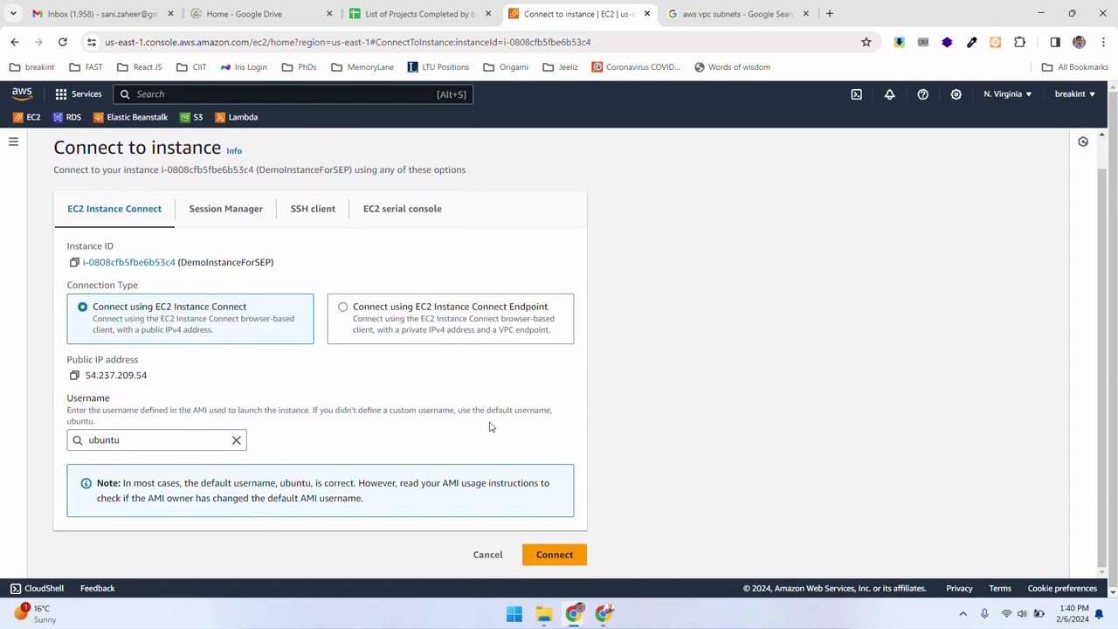
pyautogui.click(535, 554)
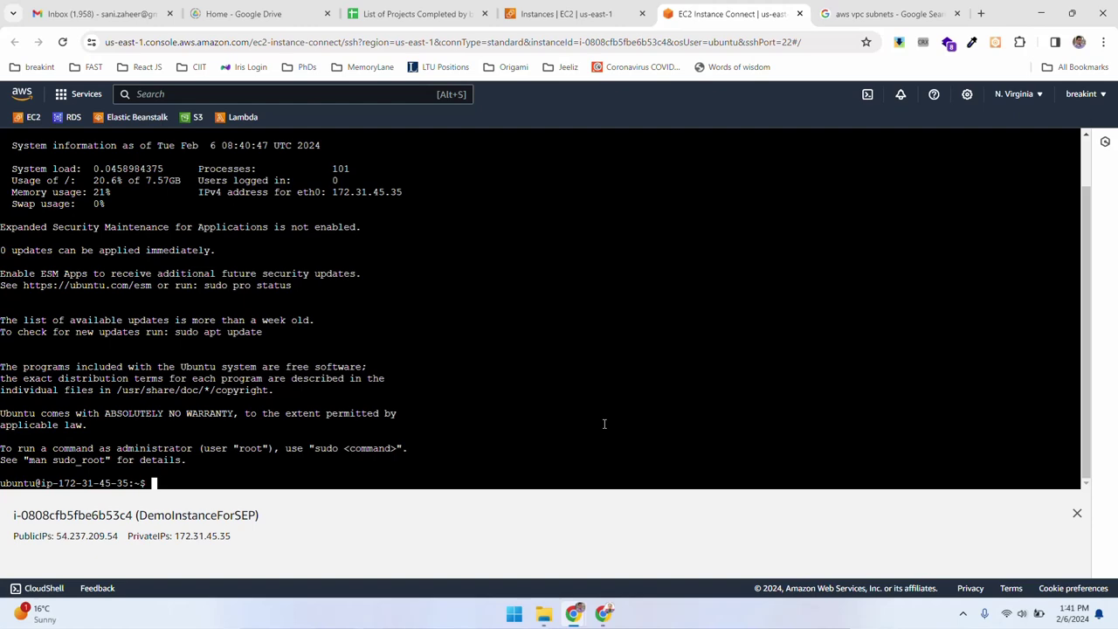
# Launch the Windows Command Prompt by running cmd.
pyautogui.press('super+r')
pyautogui.write('c')
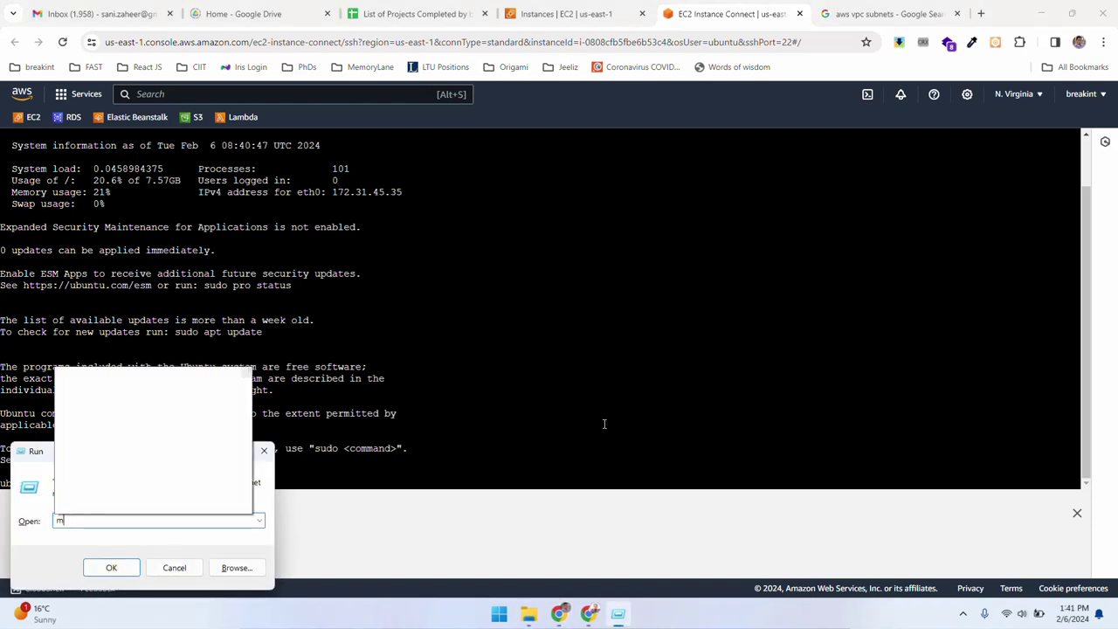
pyautogui.write('md')
pyautogui.press('Return')
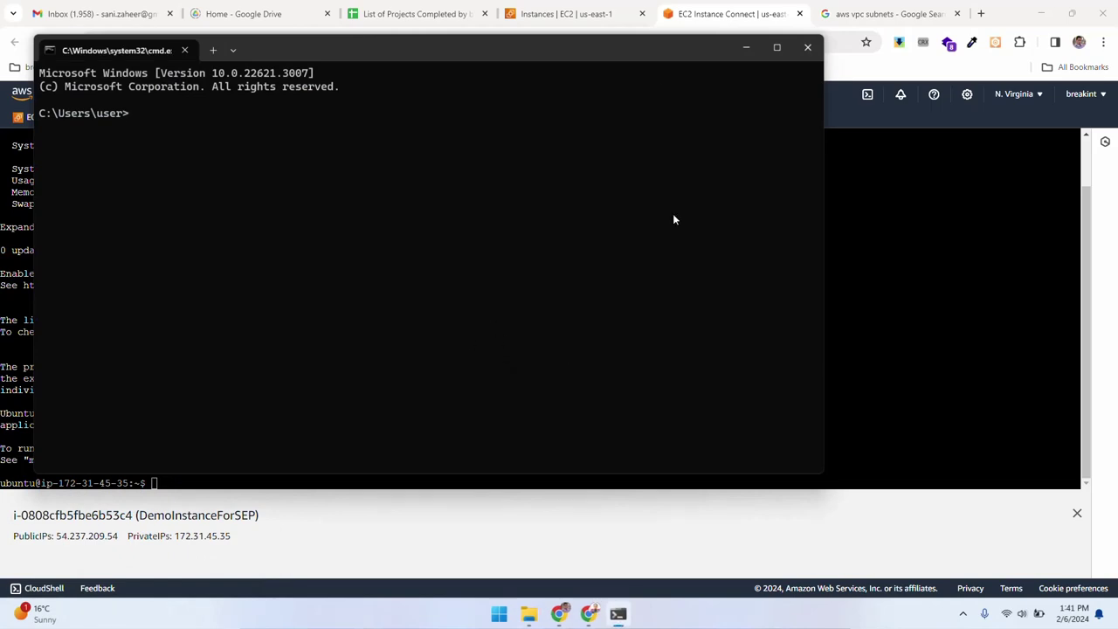
# Return to the EC2 instance list in the browser and open the connection options for DemoInstanceForSEP.
pyautogui.click(670, 7)
pyautogui.click(572, 7)
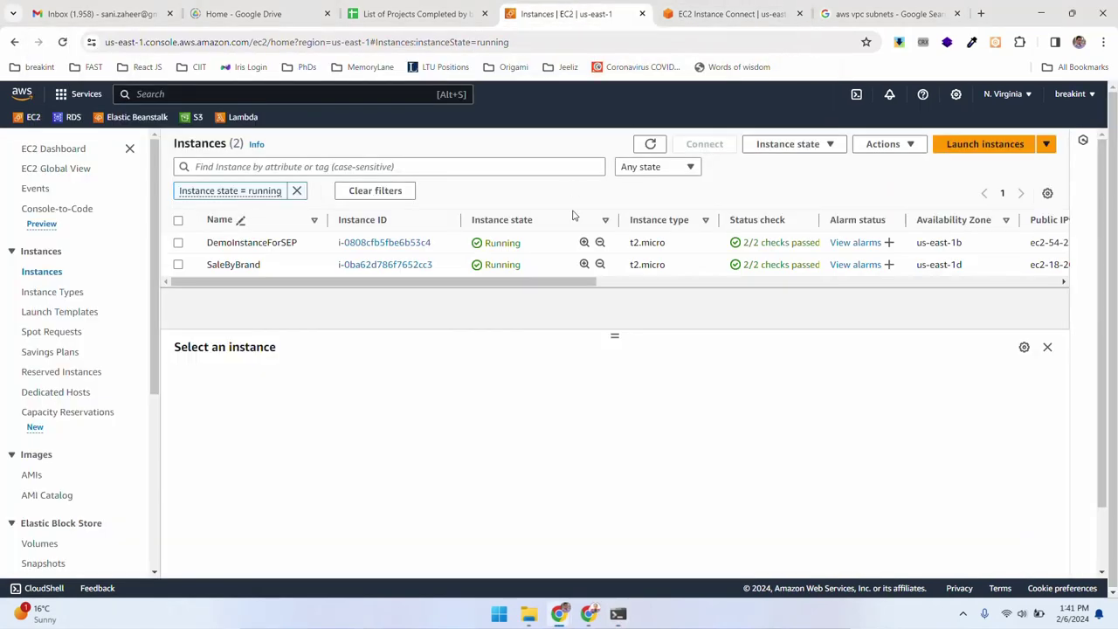
pyautogui.click(178, 243)
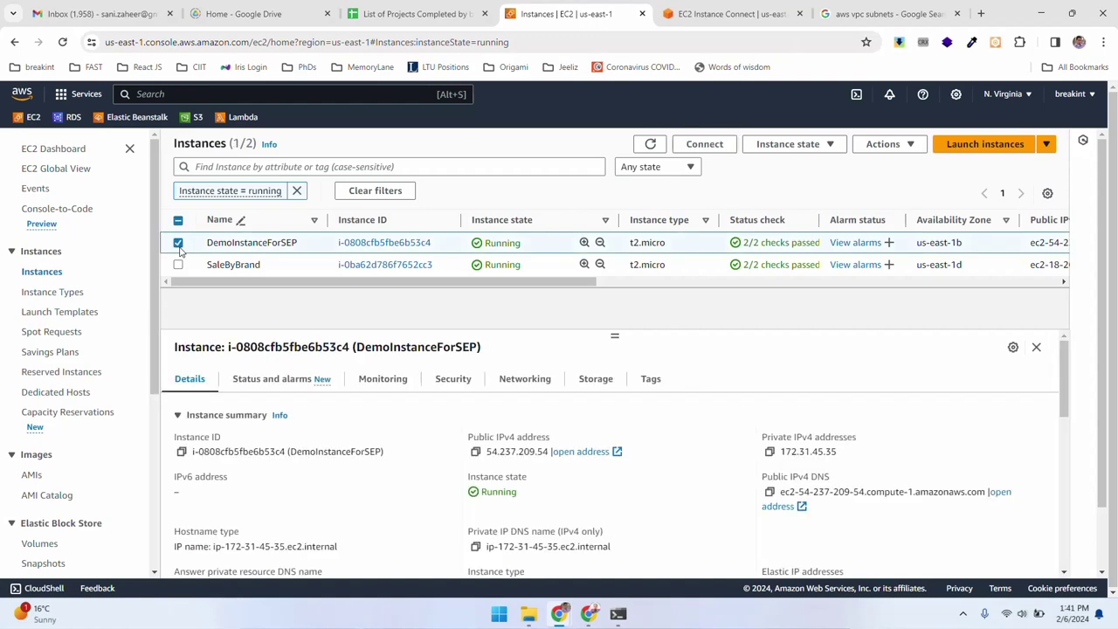
pyautogui.click(718, 149)
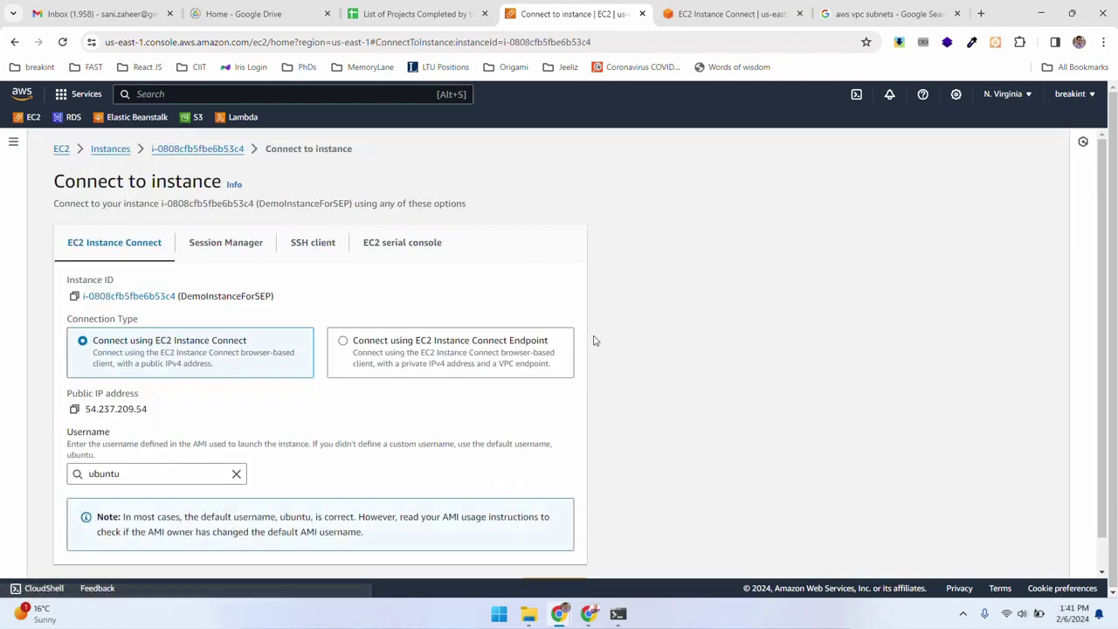
# Copy the example SSH client command for DemoInstanceForSEP, then switch to the Command Prompt and change to the Downloads directory.
pyautogui.click(316, 236)
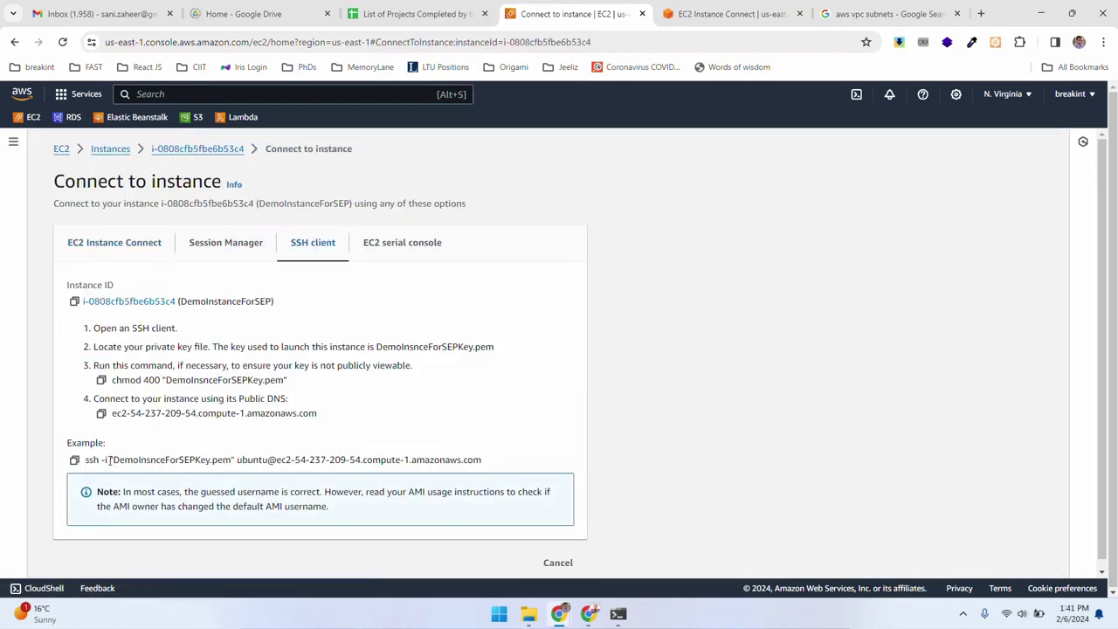
pyautogui.click(74, 460)
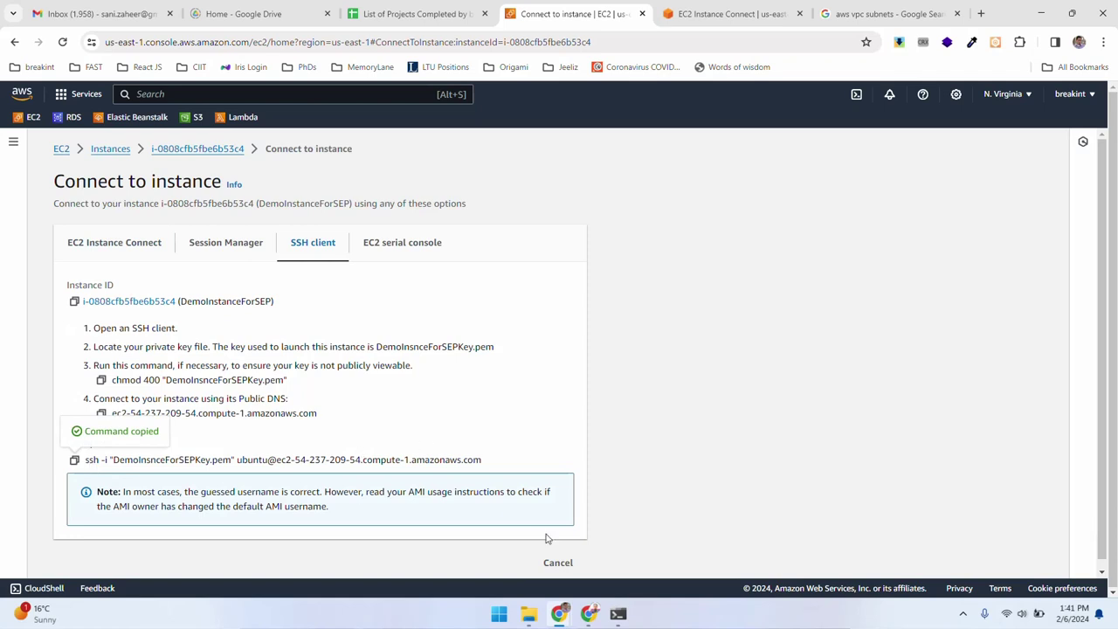
pyautogui.click(617, 613)
pyautogui.moveTo(401, 56); pyautogui.dragTo(490, 134)
pyautogui.write('cd Downloads')
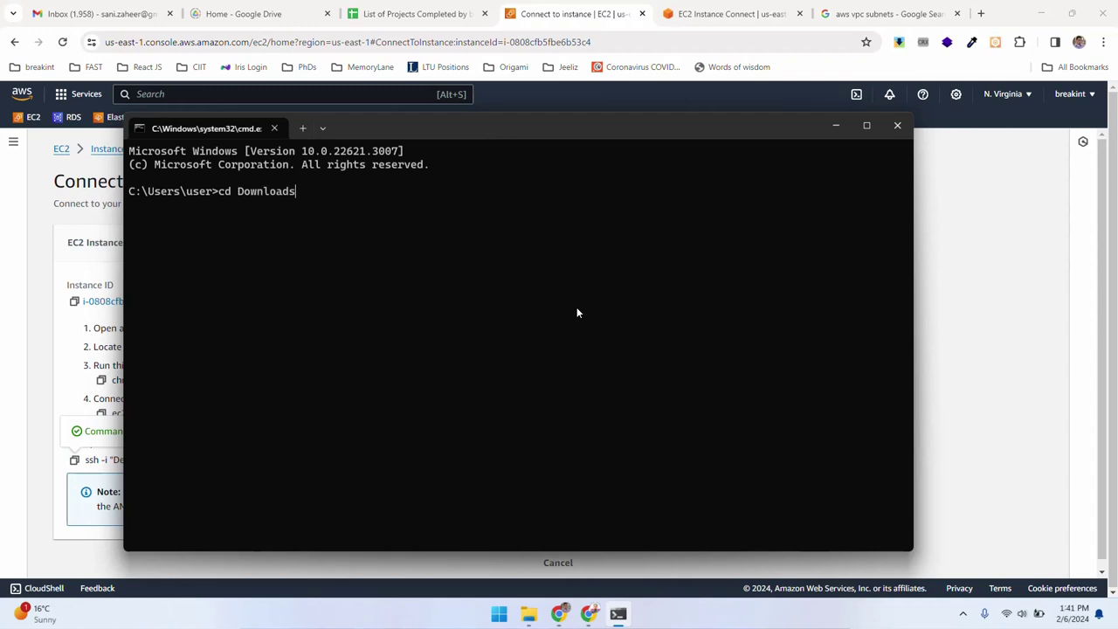
pyautogui.press('Return')
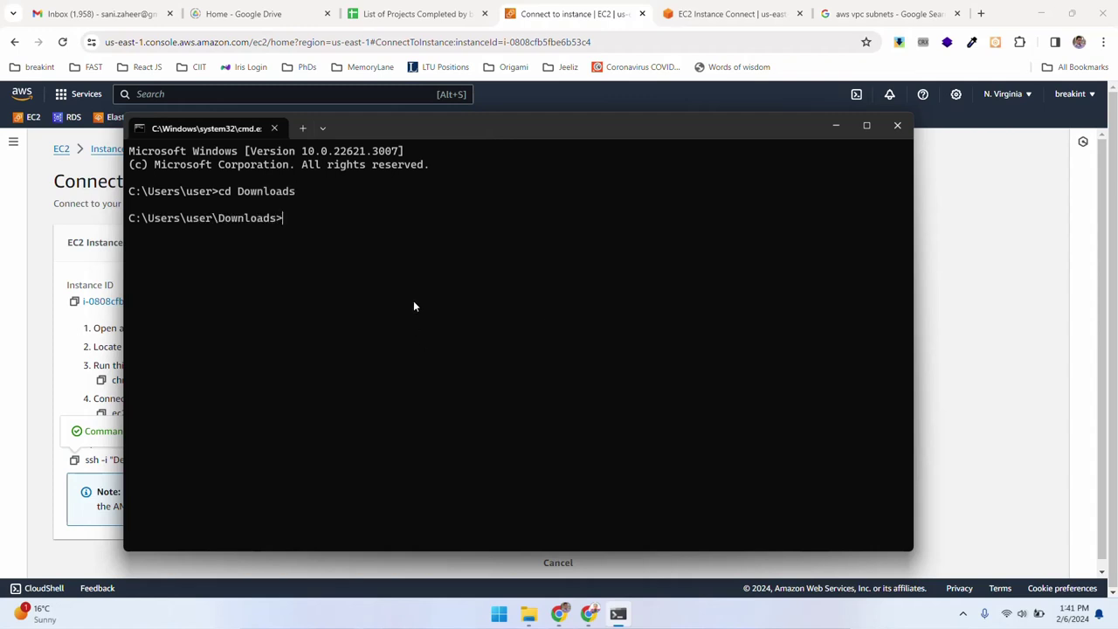
pyautogui.moveTo(448, 125)
pyautogui.mouseDown()
pyautogui.moveTo(451, 141)
pyautogui.moveTo(449, 127)
pyautogui.mouseUp()
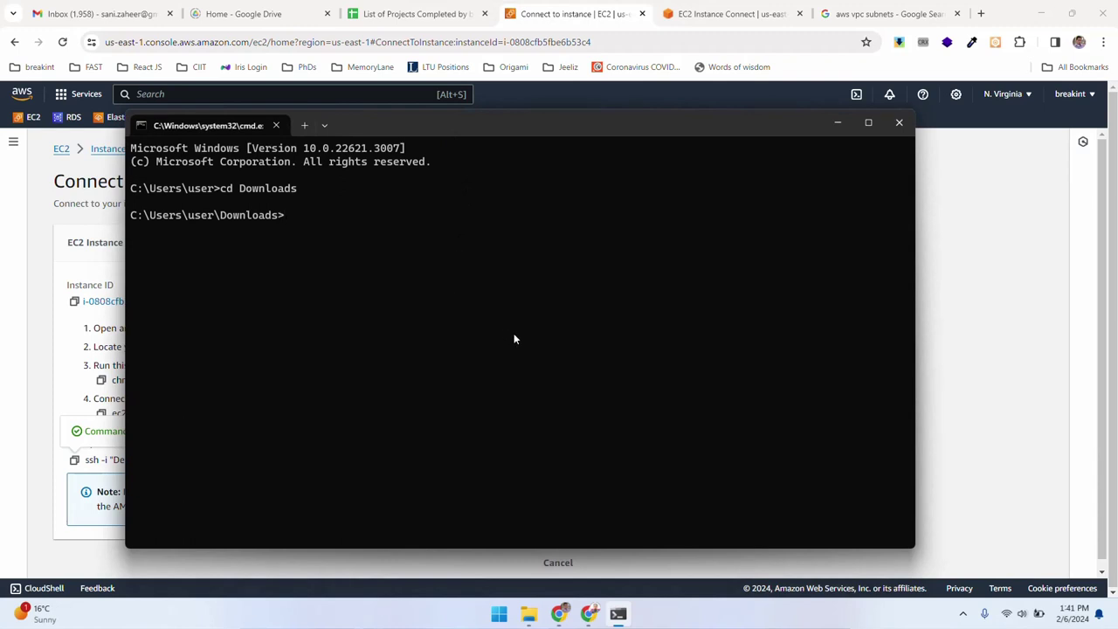
# Paste the copied ssh command into the Command Prompt and check the DemoInsnceForSEPKey.pem file in the Downloads folder.
pyautogui.hotkey('ctrl', 'v')
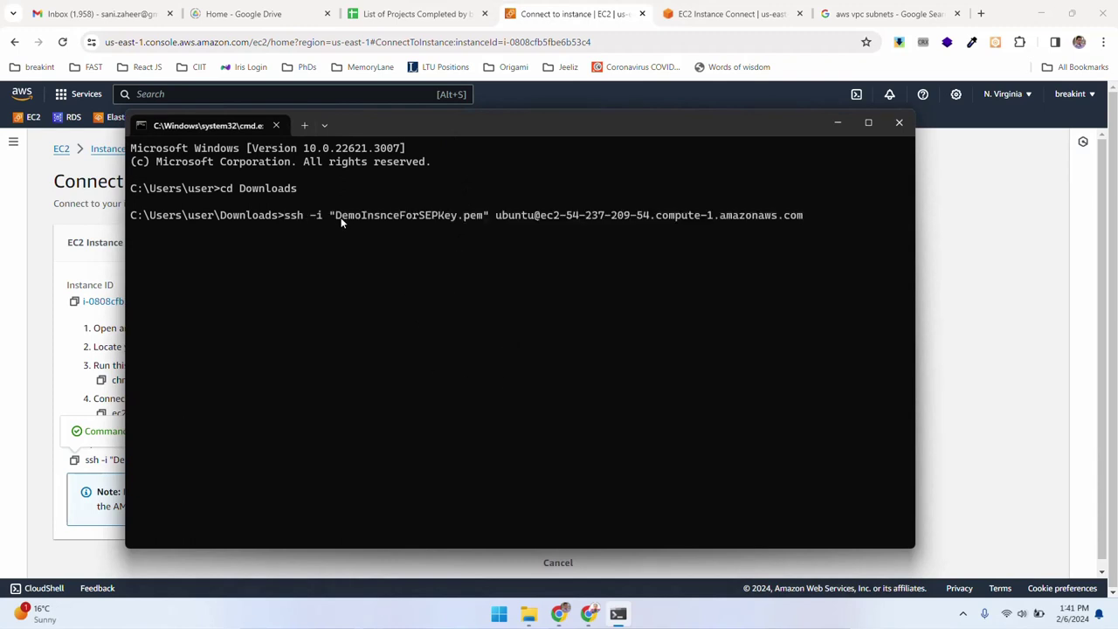
pyautogui.moveTo(341, 219); pyautogui.dragTo(479, 219)
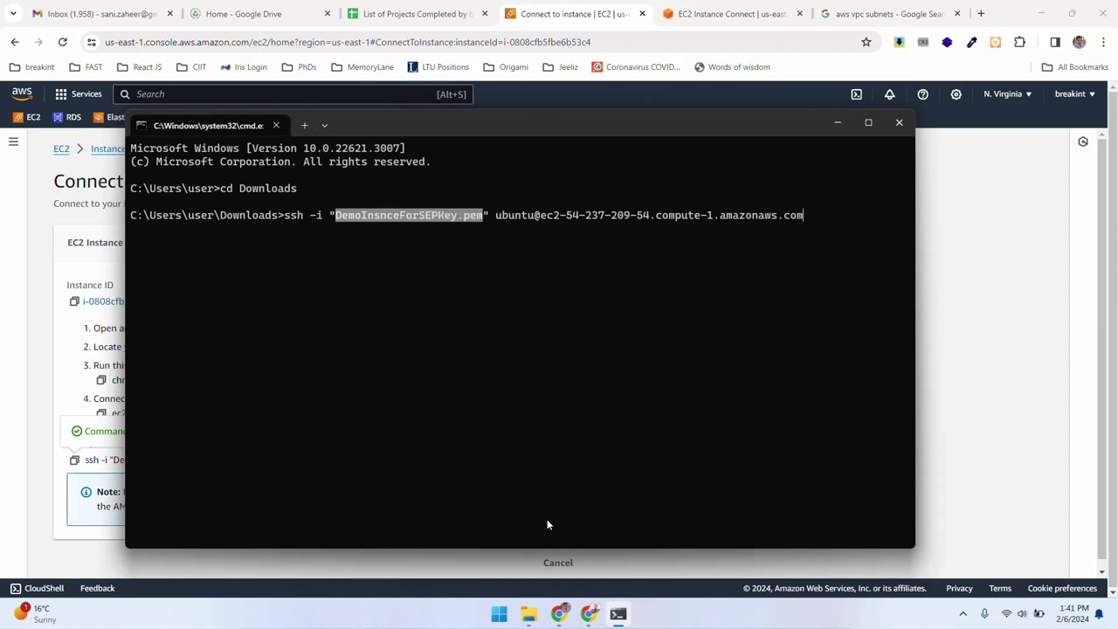
pyautogui.click(528, 614)
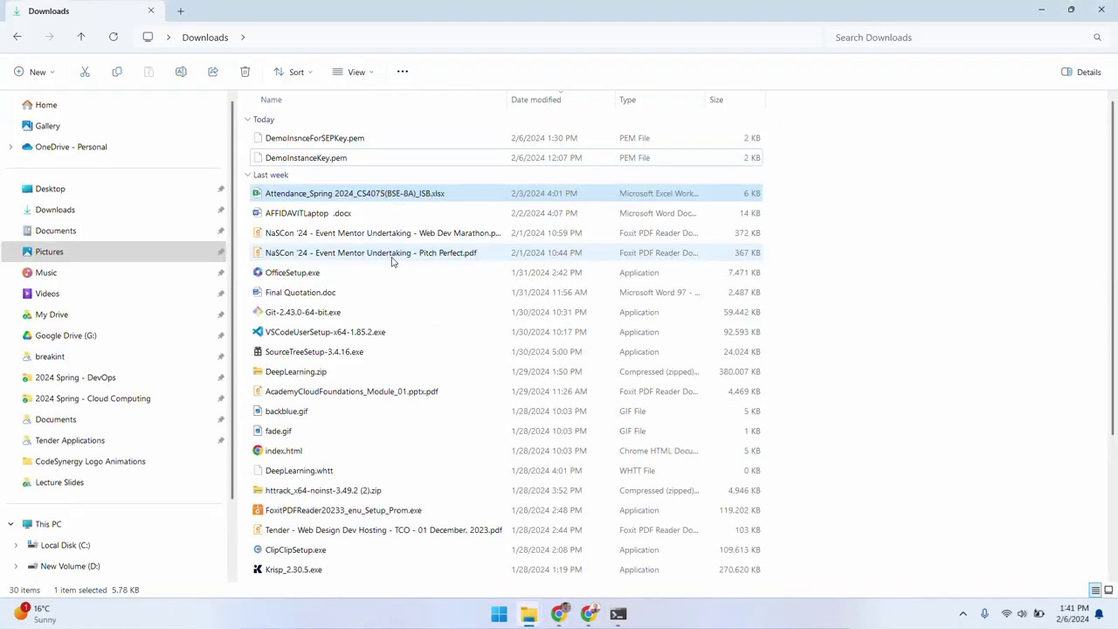
pyautogui.click(371, 138)
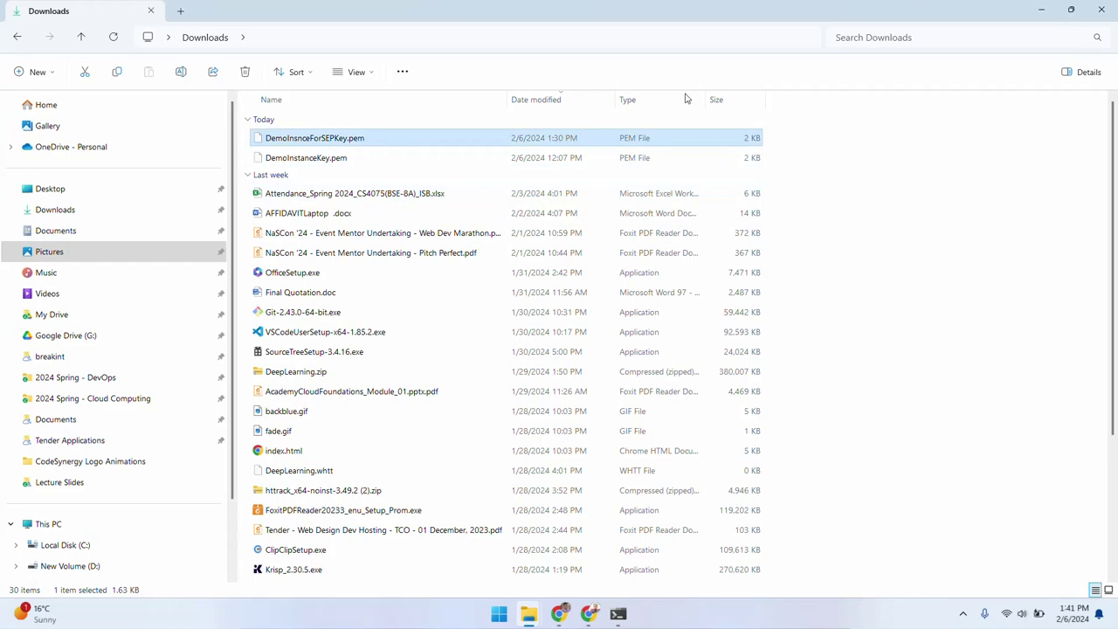
pyautogui.click(1041, 10)
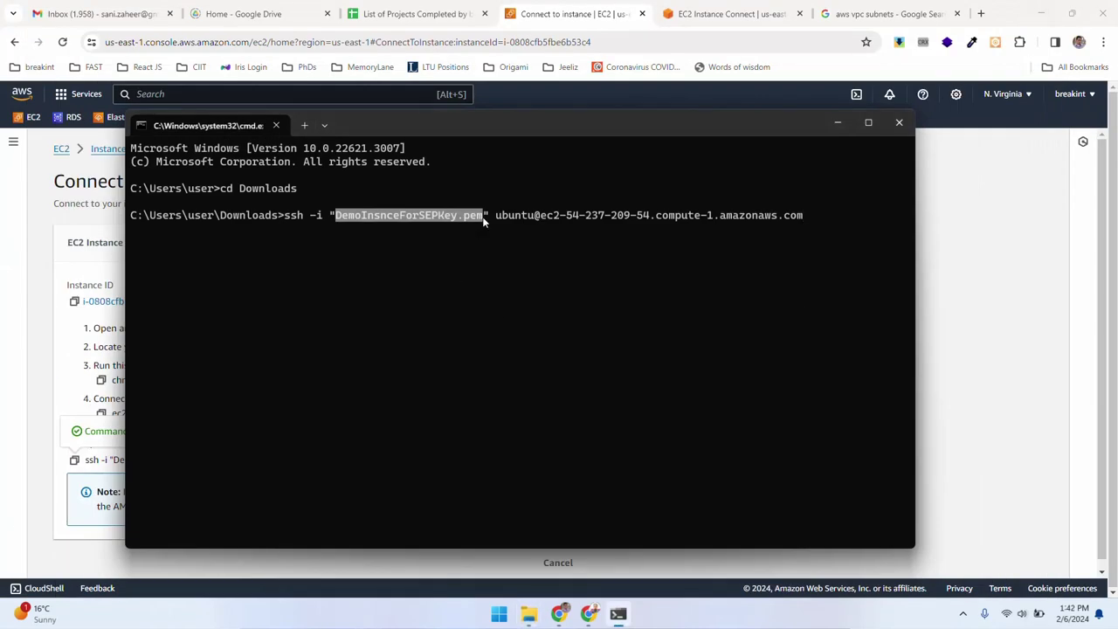
# Run the ssh command to connect to the instance's public DNS as ubuntu and accept the host key with yes.
pyautogui.moveTo(497, 214); pyautogui.dragTo(765, 218)
pyautogui.moveTo(536, 216); pyautogui.dragTo(803, 224)
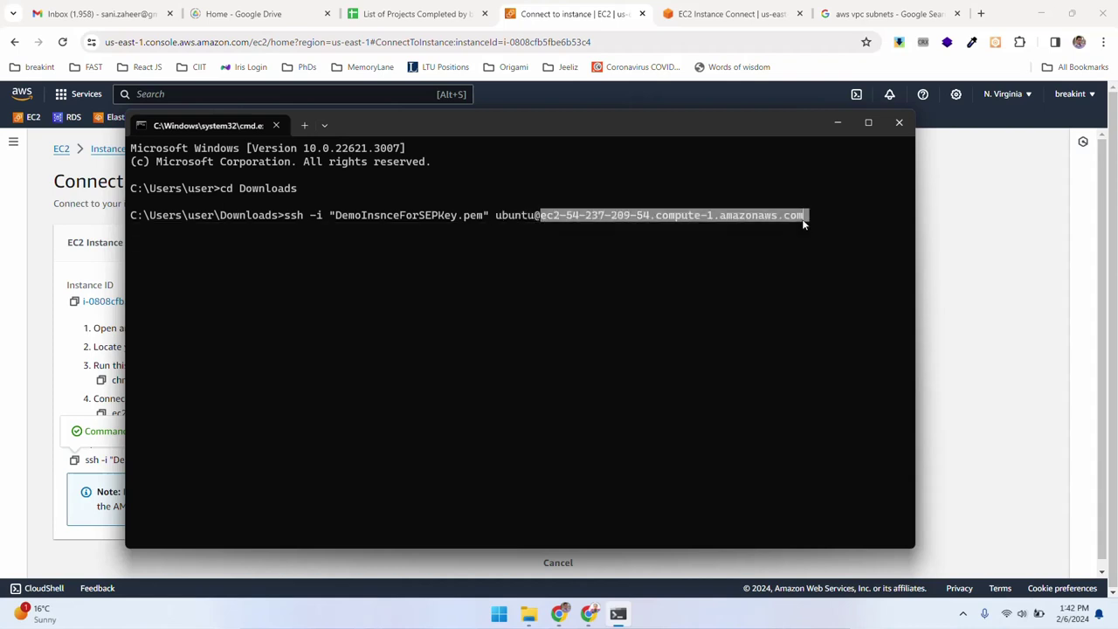
pyautogui.rightClick(805, 220)
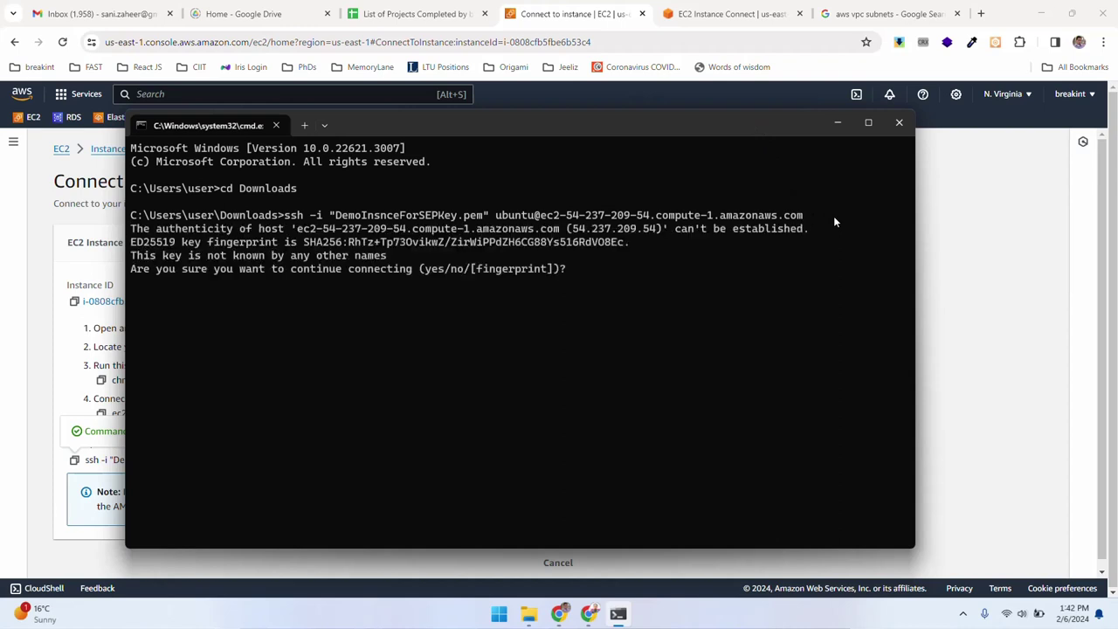
pyautogui.write('yes')
pyautogui.press('Return')
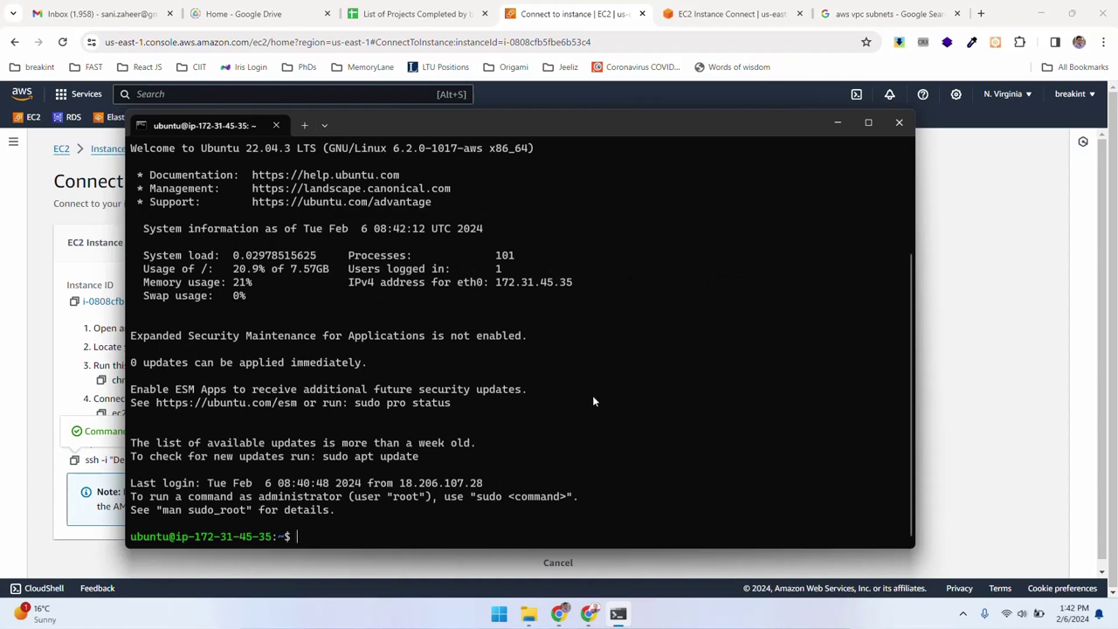
# Clear the terminal and list all files in the instance's home directory with ls -al.
pyautogui.write('clear')
pyautogui.press('Return')
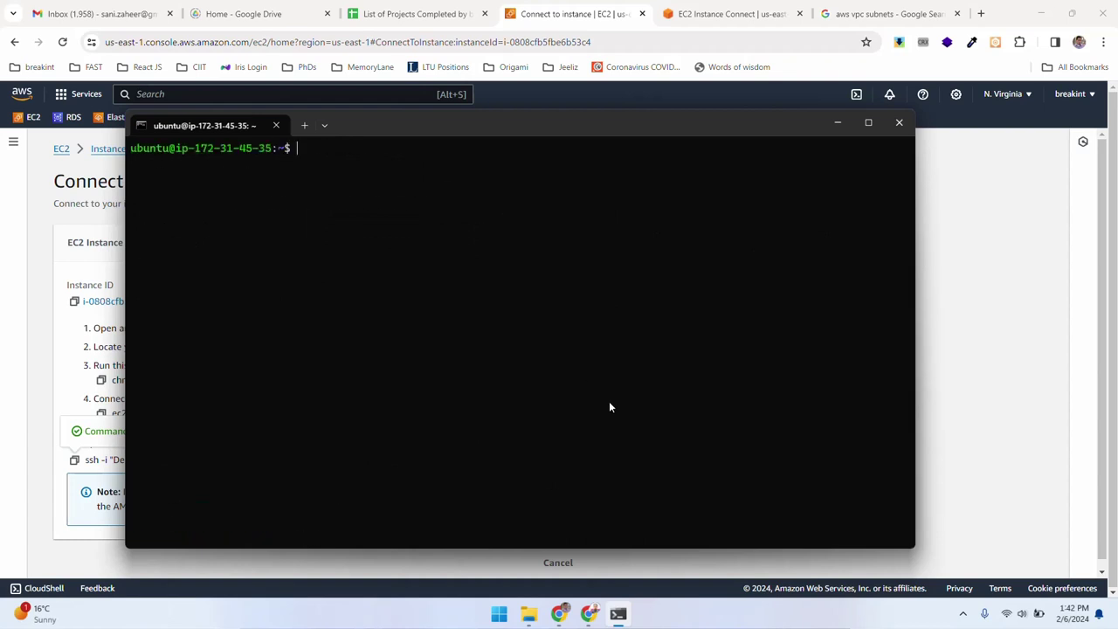
pyautogui.write('ls -al')
pyautogui.press('Return')
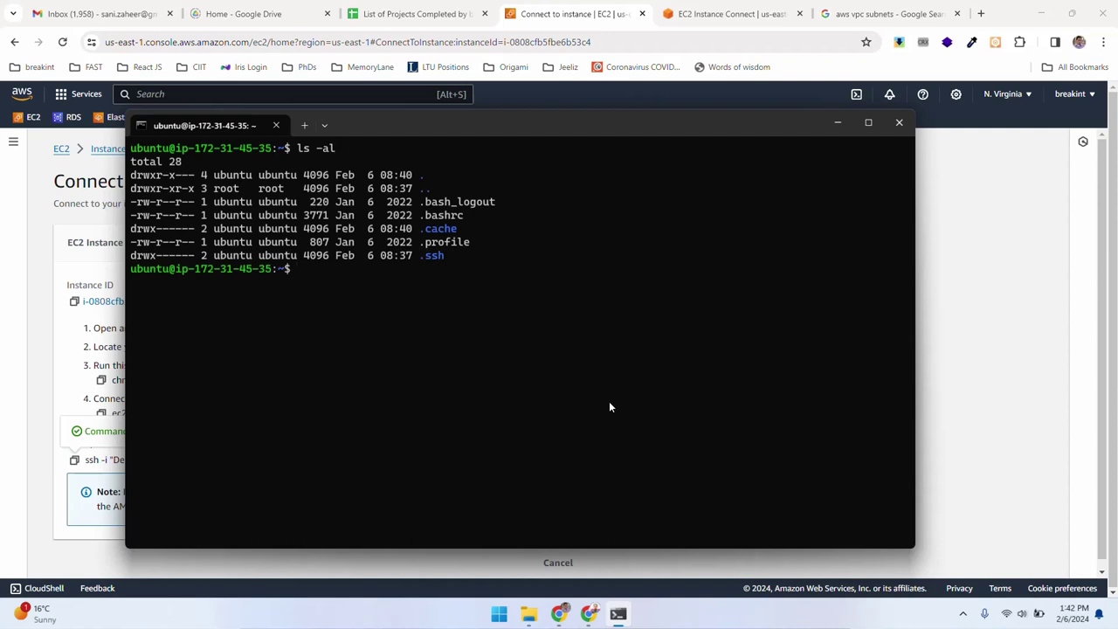
# View the instance's running processes with htop, quit it, and clear the terminal.
pyautogui.write('htop')
pyautogui.press('Return')
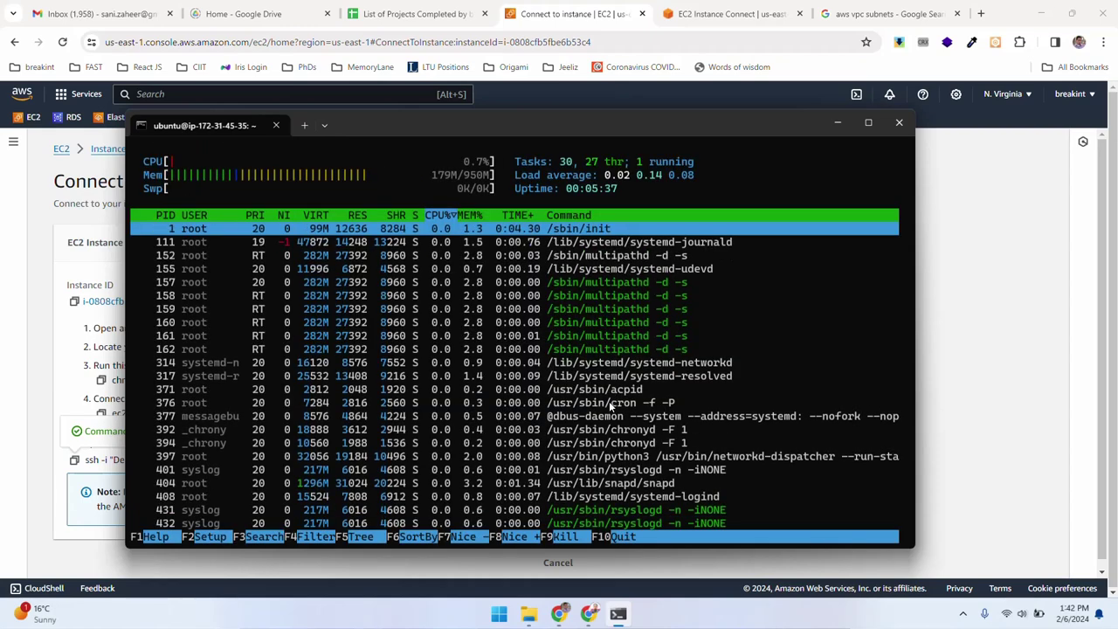
pyautogui.write('q')
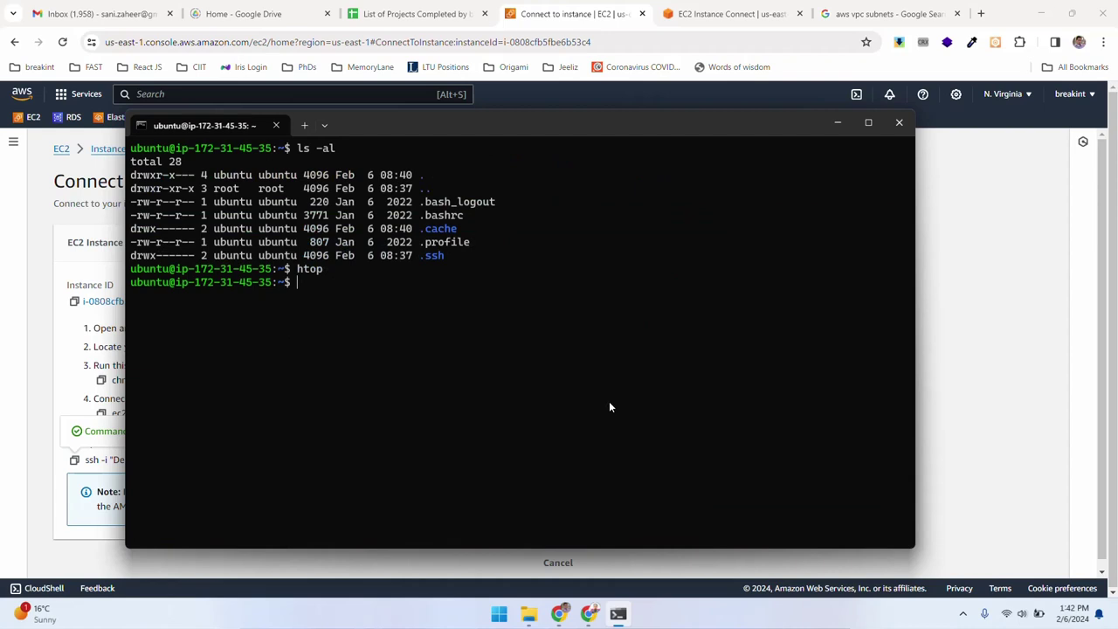
pyautogui.write('clear')
pyautogui.press('Return')
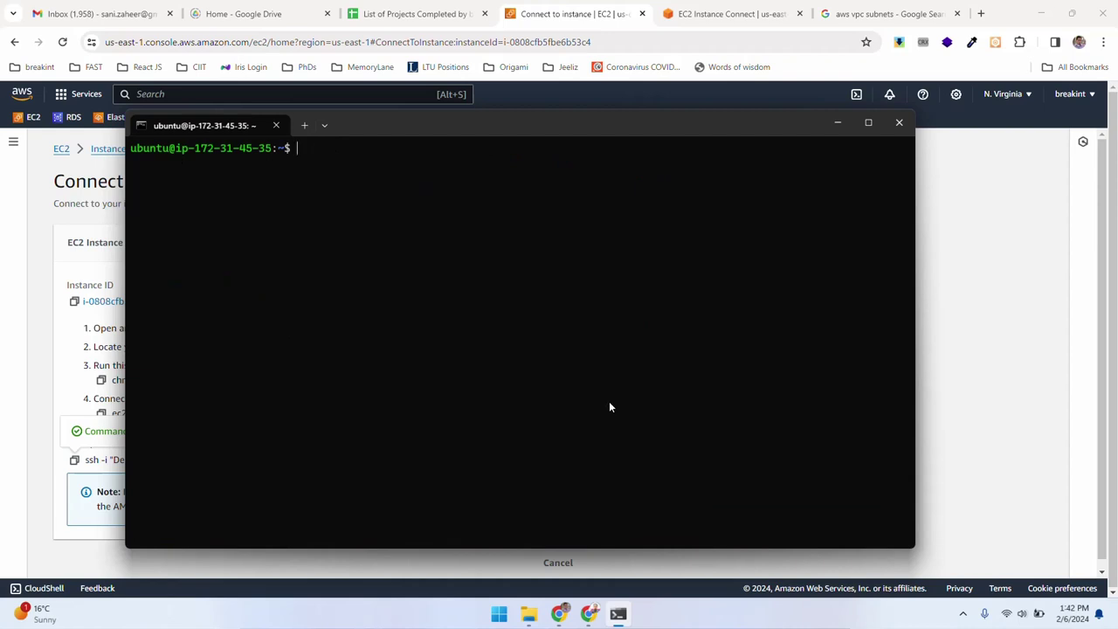
# Switch to the browser and search Google for "install nginx on ubuntu" in place of the AWS VPC subnets search.
pyautogui.click(594, 14)
pyautogui.click(703, 16)
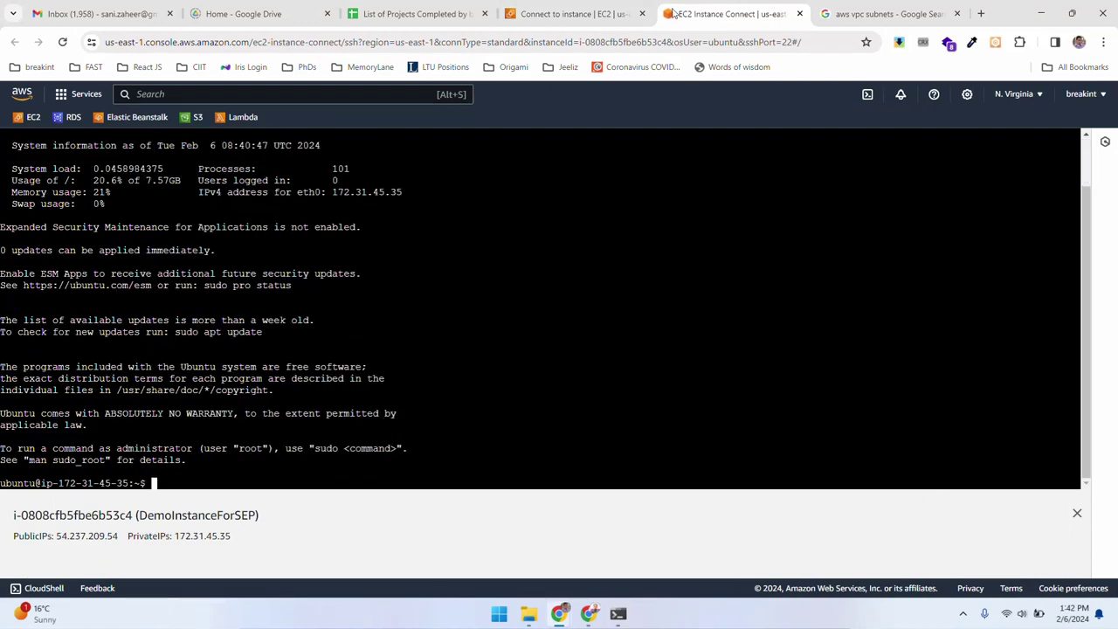
pyautogui.click(576, 10)
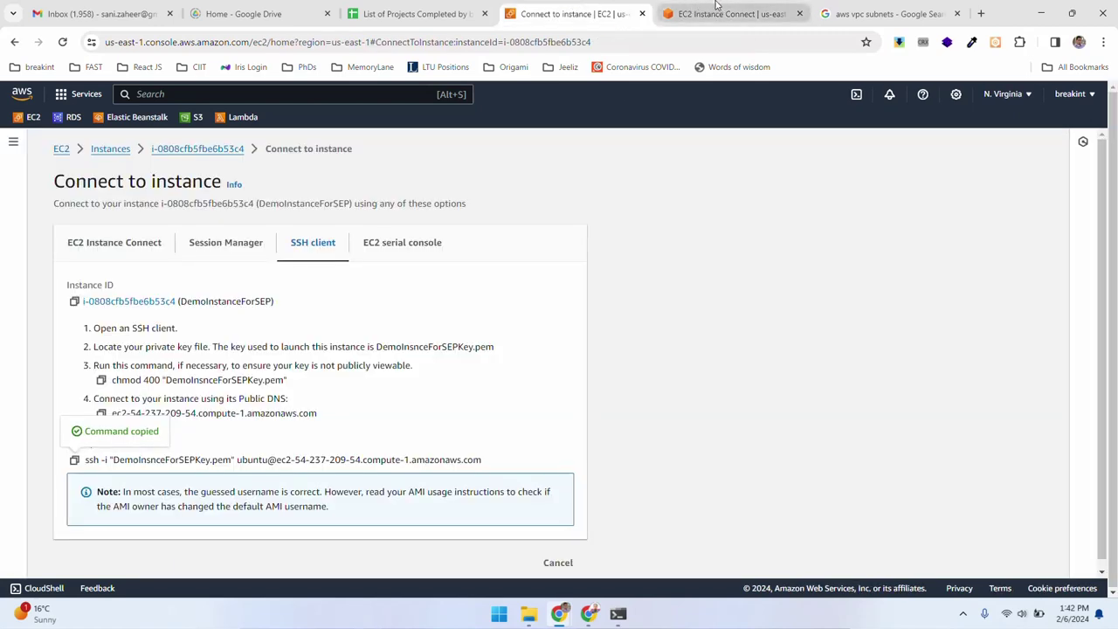
pyautogui.click(893, 7)
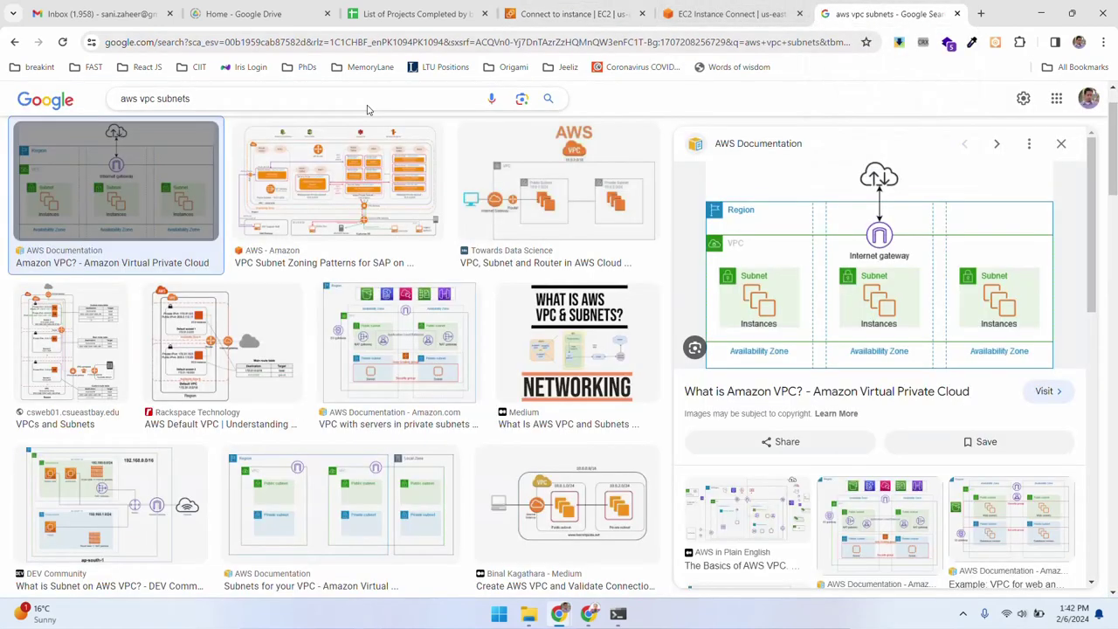
pyautogui.click(376, 42)
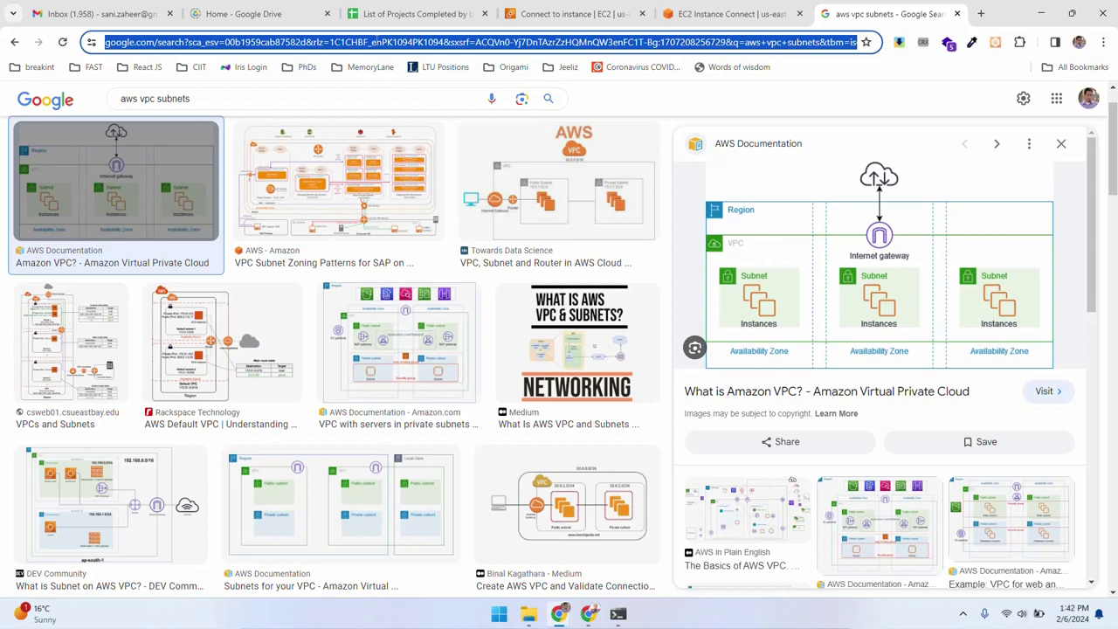
pyautogui.write('install nginx on ubuntu')
pyautogui.press('Return')
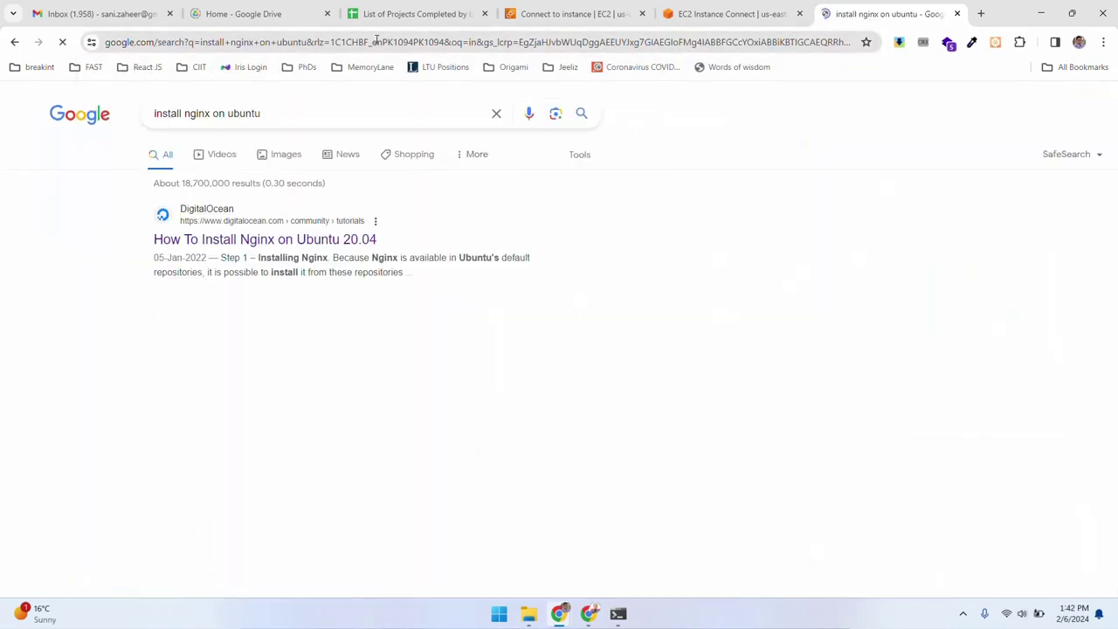
# Open Ubuntu's Install and configure Nginx tutorial and copy the commands sudo apt update and sudo apt install nginx from its installation section.
pyautogui.click(203, 339)
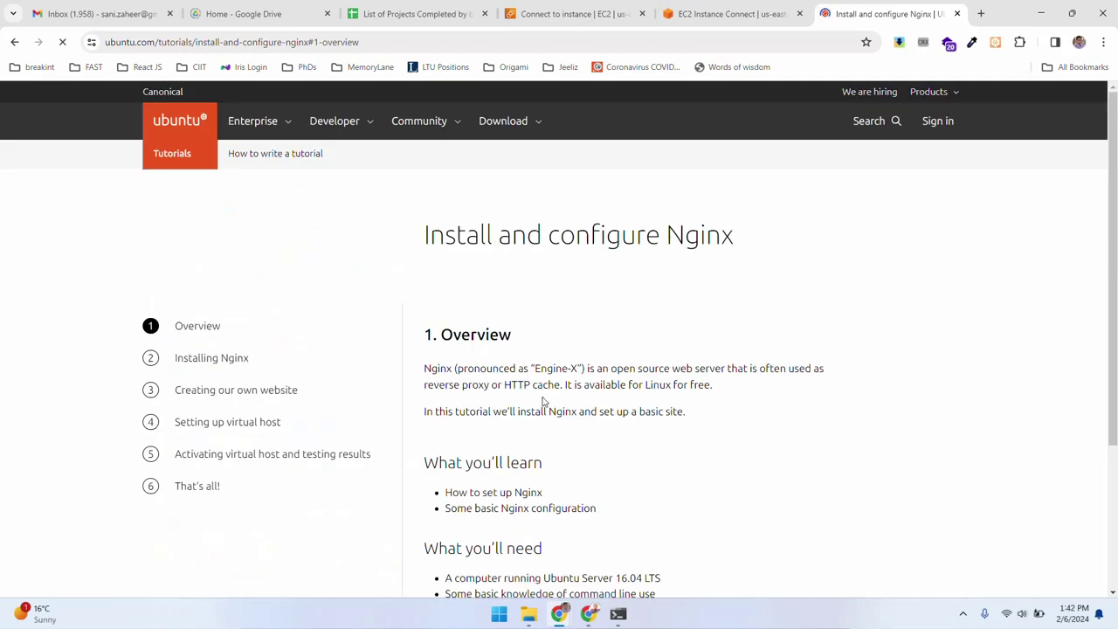
pyautogui.scroll(-3, 543, 399)
pyautogui.click(208, 161)
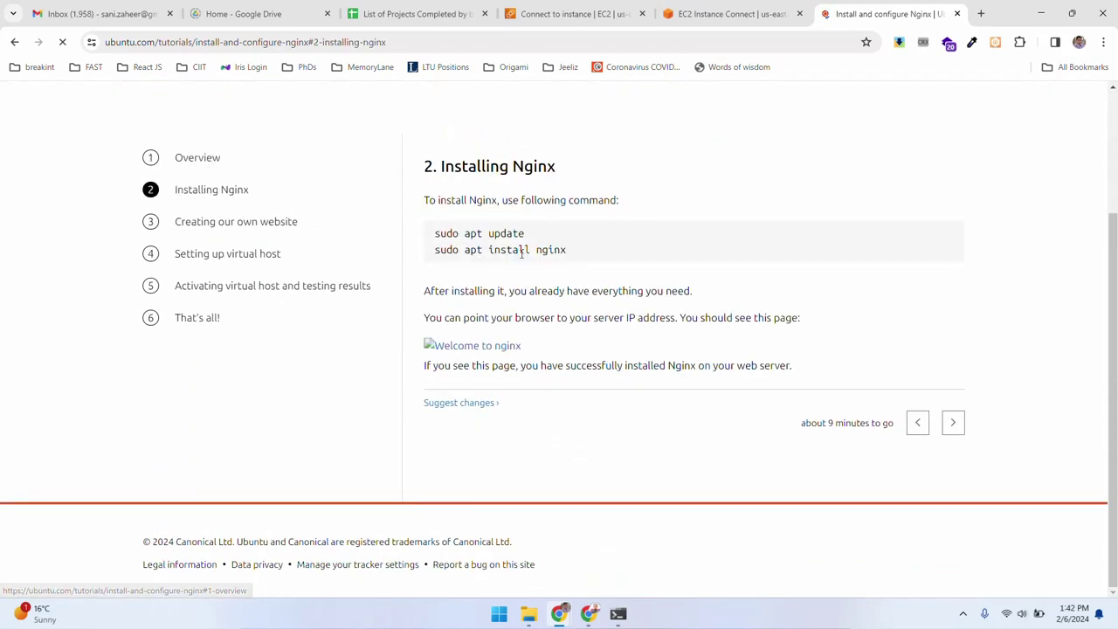
pyautogui.moveTo(435, 236); pyautogui.dragTo(433, 413)
pyautogui.hotkey('ctrl', 'c')
pyautogui.click(579, 429)
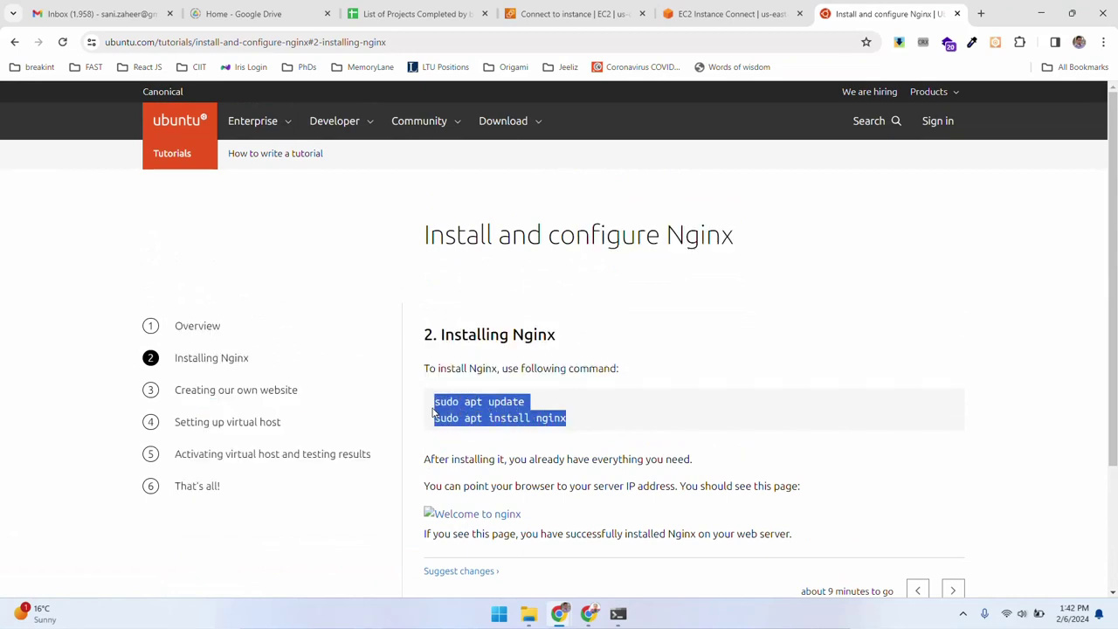
pyautogui.click(677, 418)
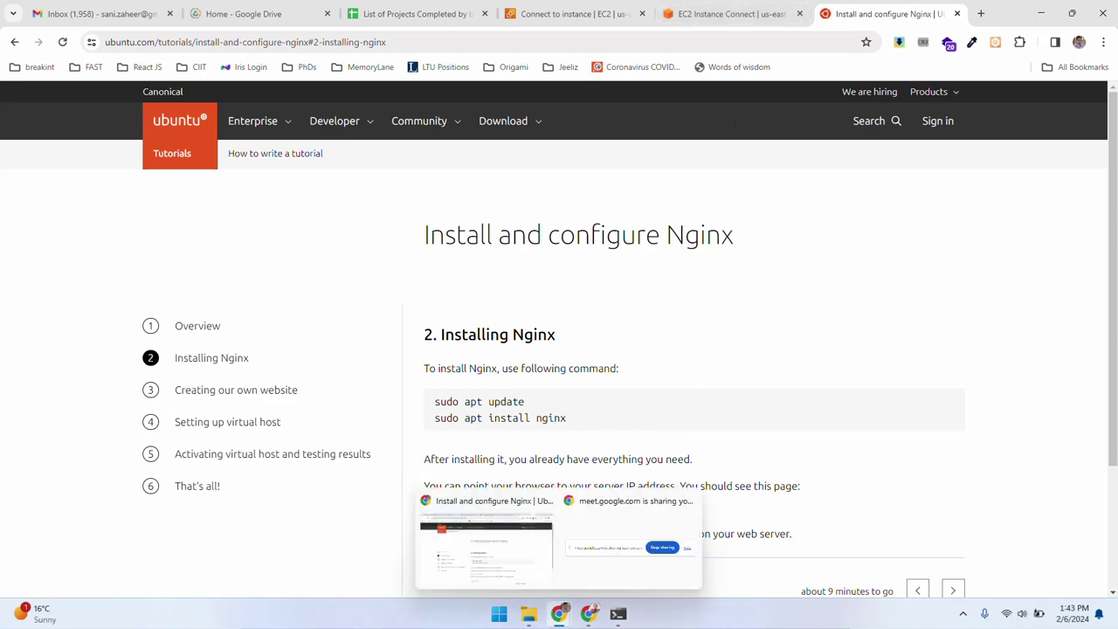
# Run the copied apt update and nginx install commands in the instance's SSH terminal, confirming the installation with y.
pyautogui.click(618, 549)
pyautogui.hotkey('ctrl', 'v')
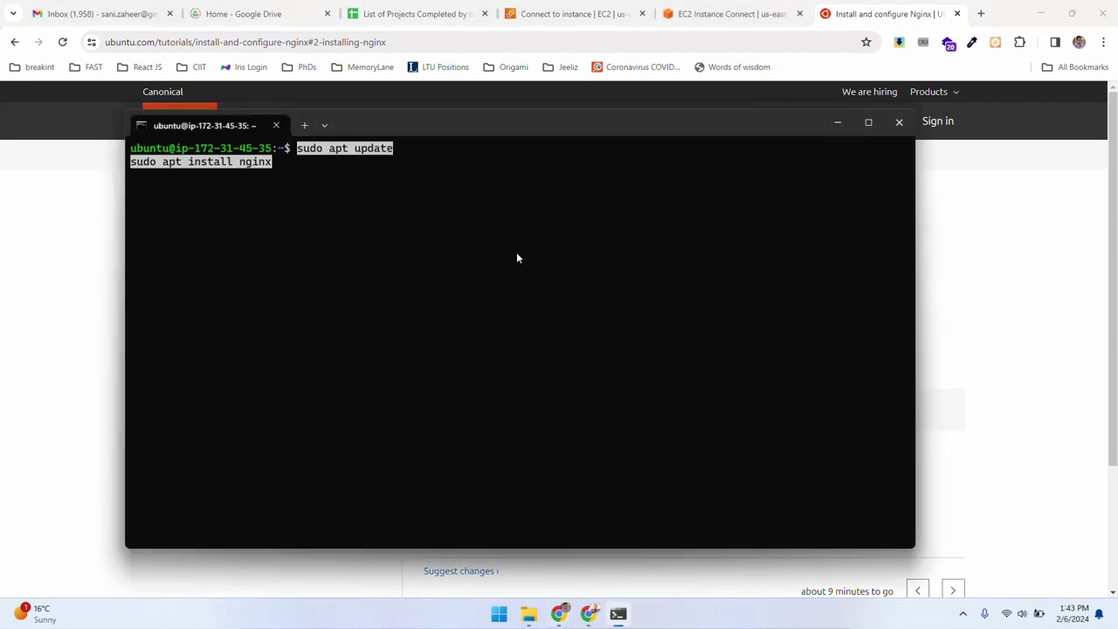
pyautogui.press('Return')
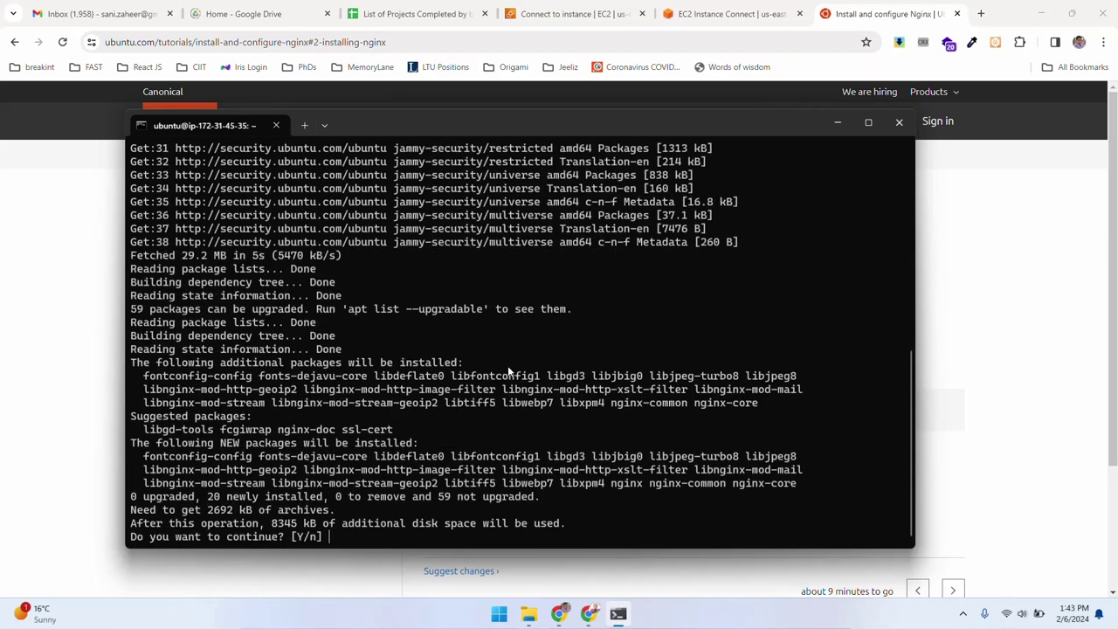
pyautogui.write('y')
pyautogui.press('Return')
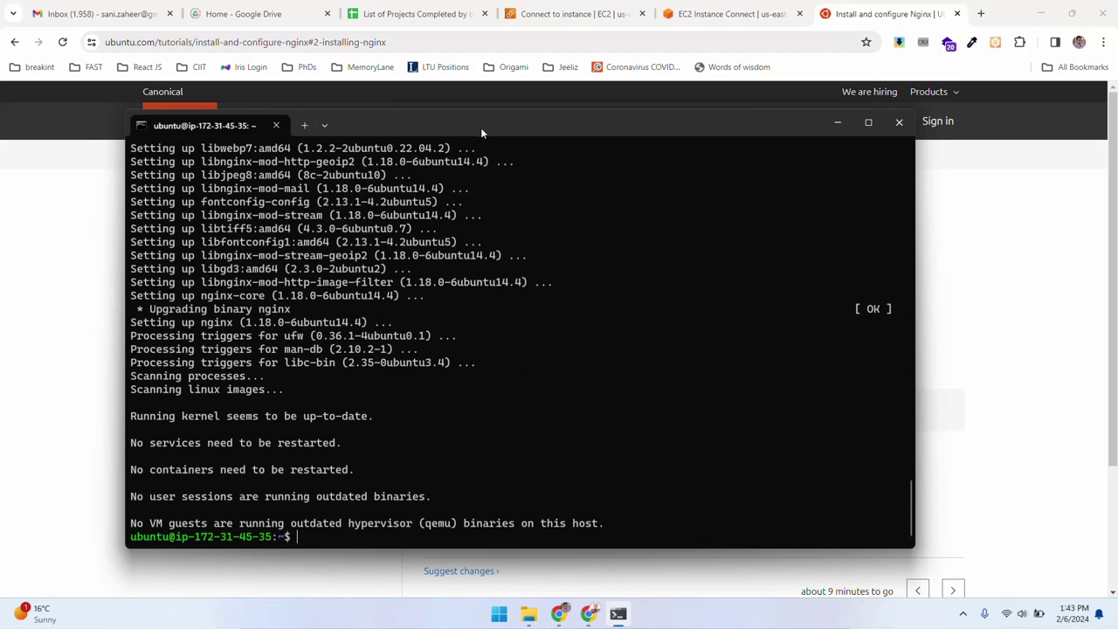
# Enter a sudo systemctl status command in the instance's SSH terminal.
pyautogui.moveTo(480, 127)
pyautogui.mouseDown()
pyautogui.moveTo(487, 139)
pyautogui.moveTo(484, 121)
pyautogui.mouseUp()
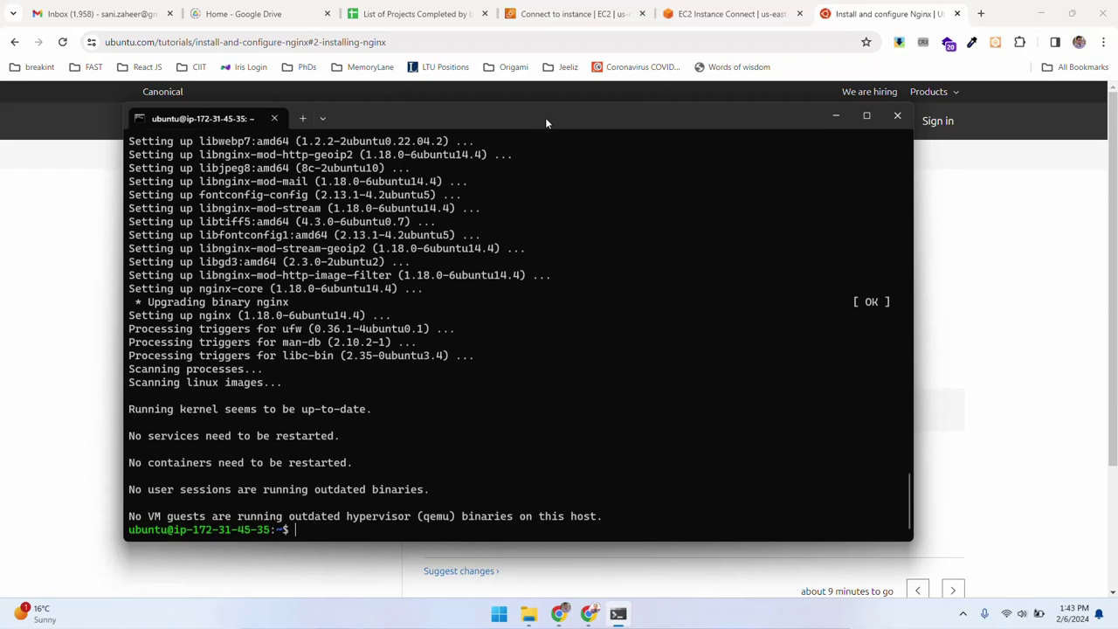
pyautogui.write('sudo systemctl statu')
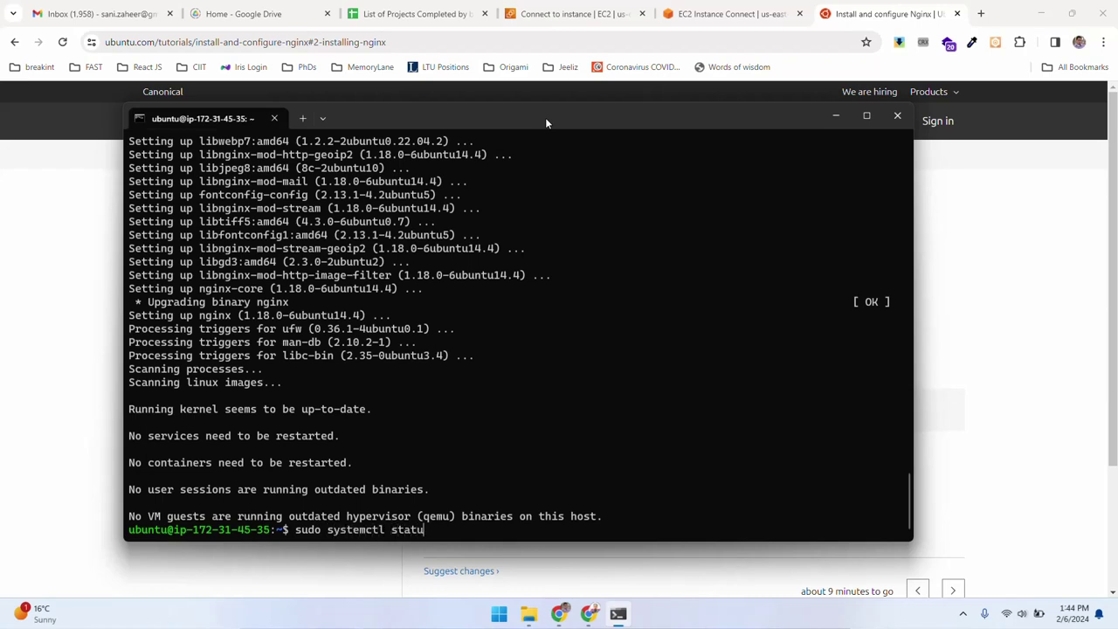
# Check the status of the nginx service with sudo systemctl status nginx, and return to the shell prompt.
pyautogui.write('s nginx')
pyautogui.press('Return')
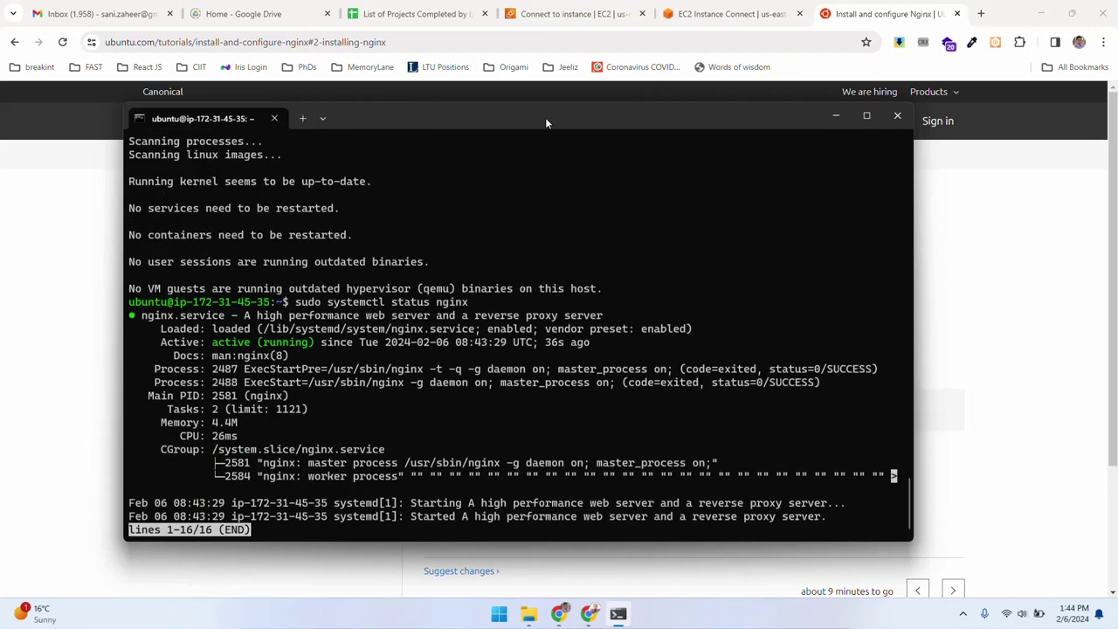
pyautogui.press('q')
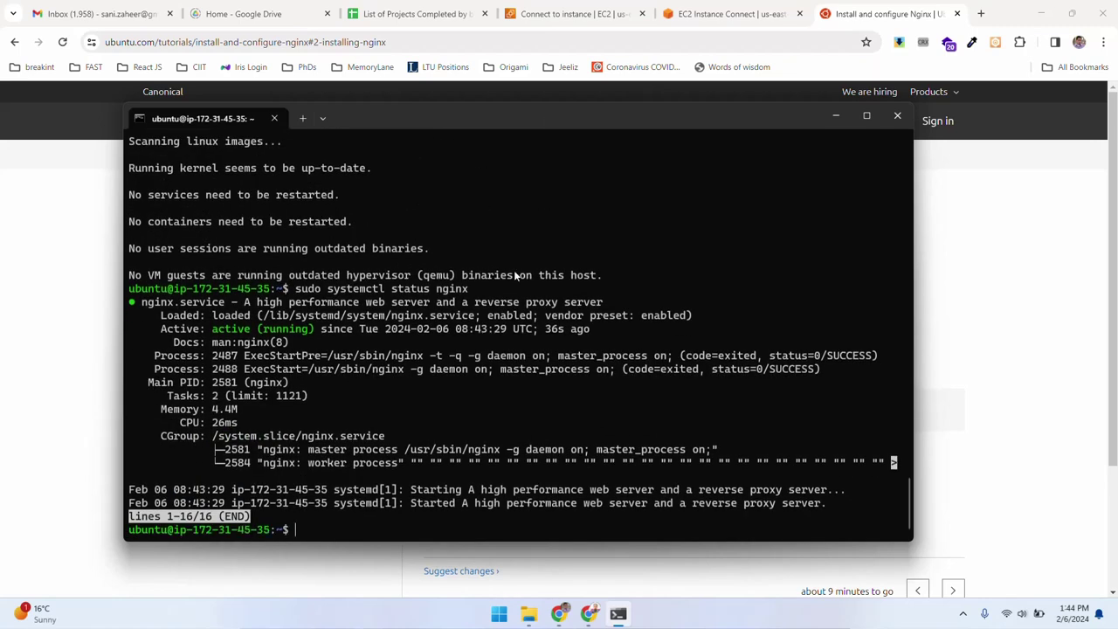
# In Chrome, go from the Connect to instance page to DemoInstanceForSEP's details and open its public IPv4 DNS address.
pyautogui.click(849, 5)
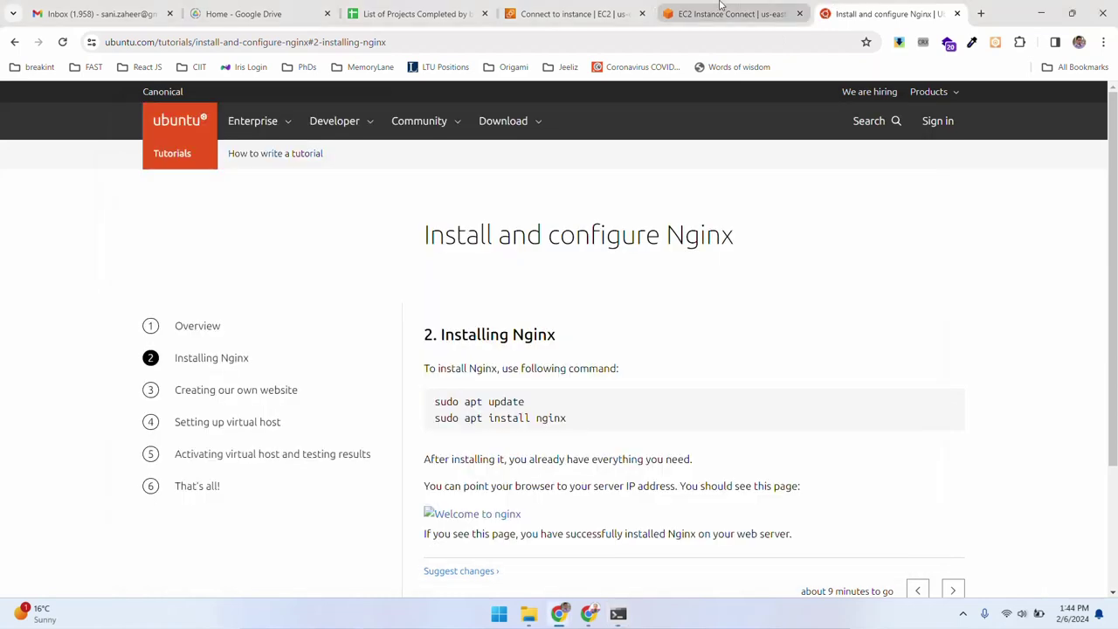
pyautogui.click(720, 7)
pyautogui.click(619, 8)
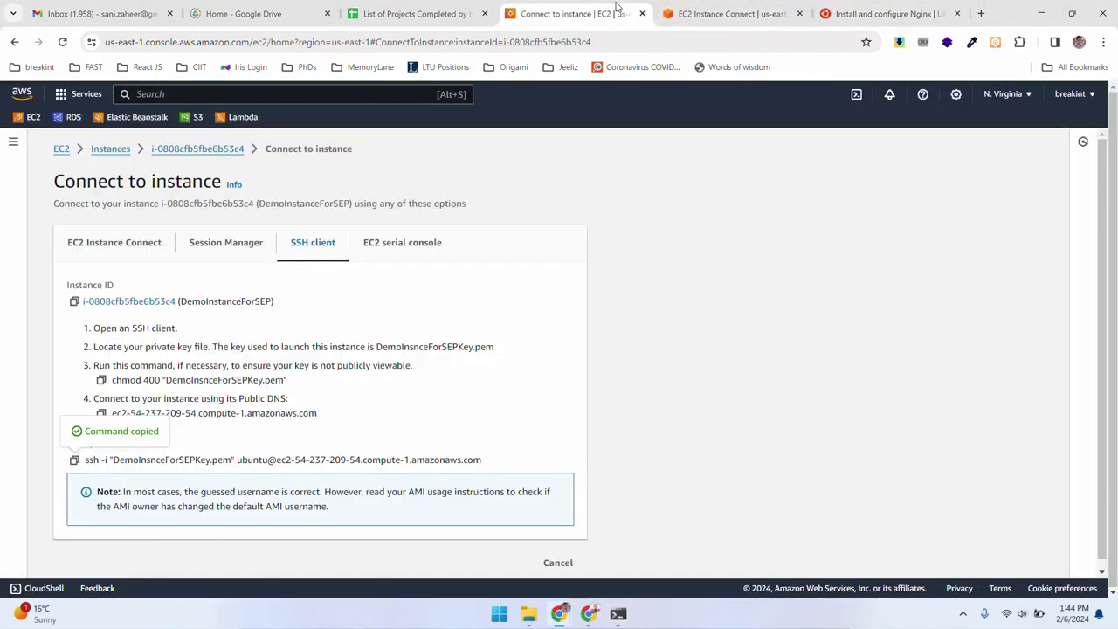
pyautogui.click(186, 149)
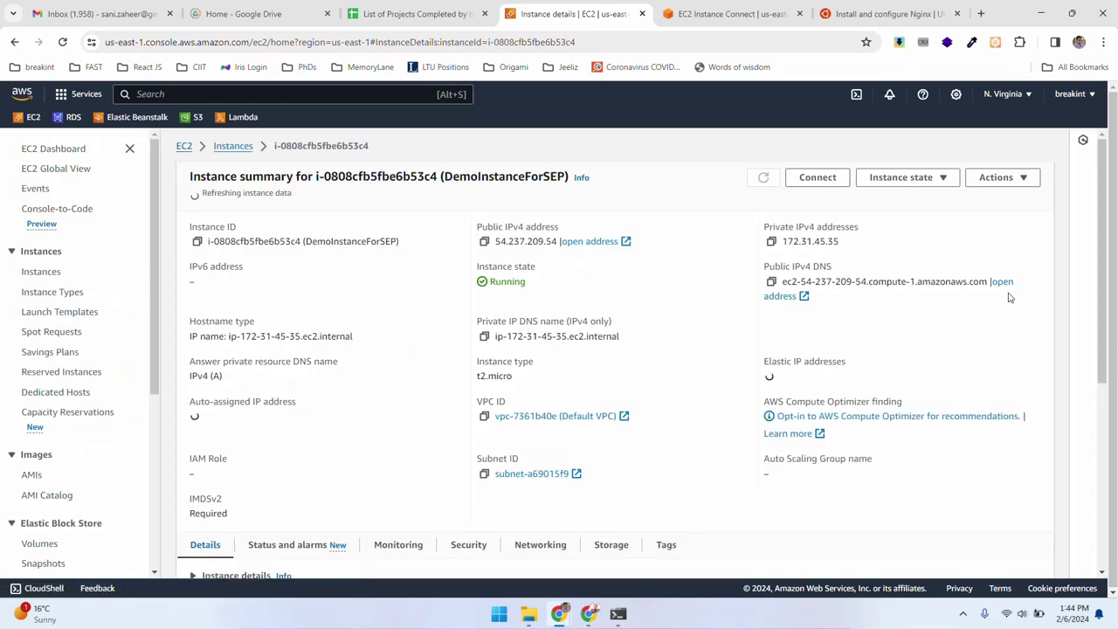
pyautogui.click(782, 292)
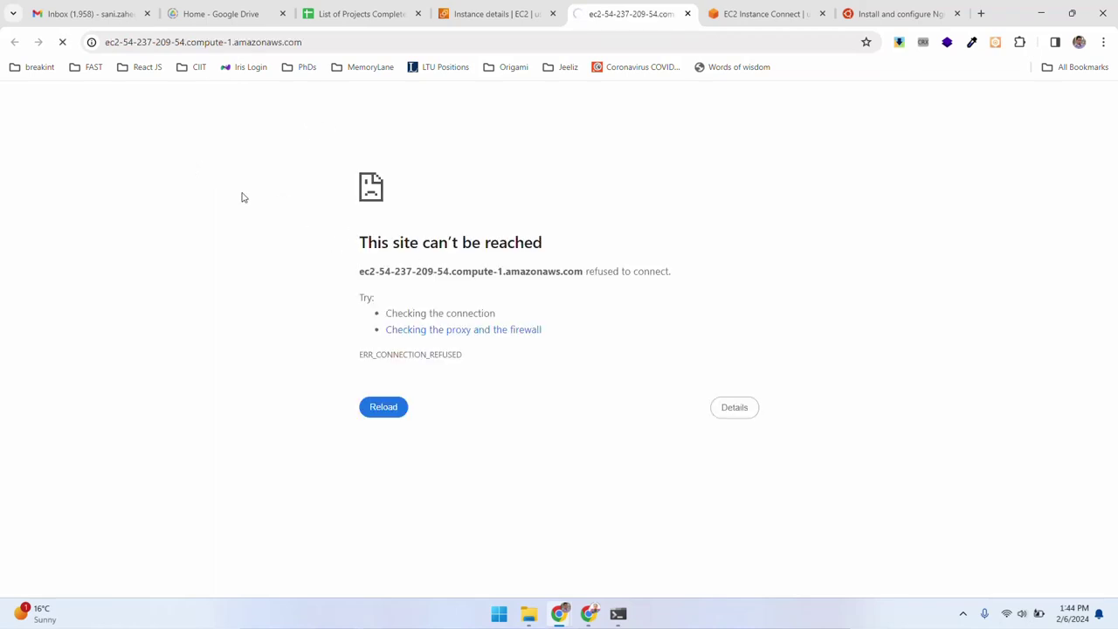
pyautogui.click(234, 42)
pyautogui.press('End')
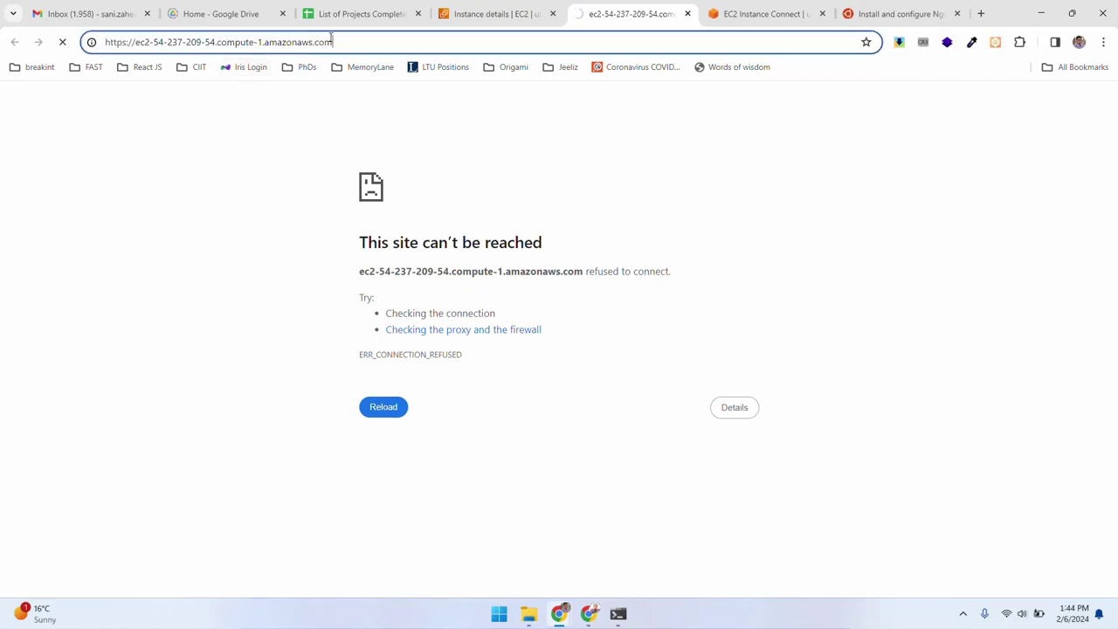
pyautogui.click(620, 614)
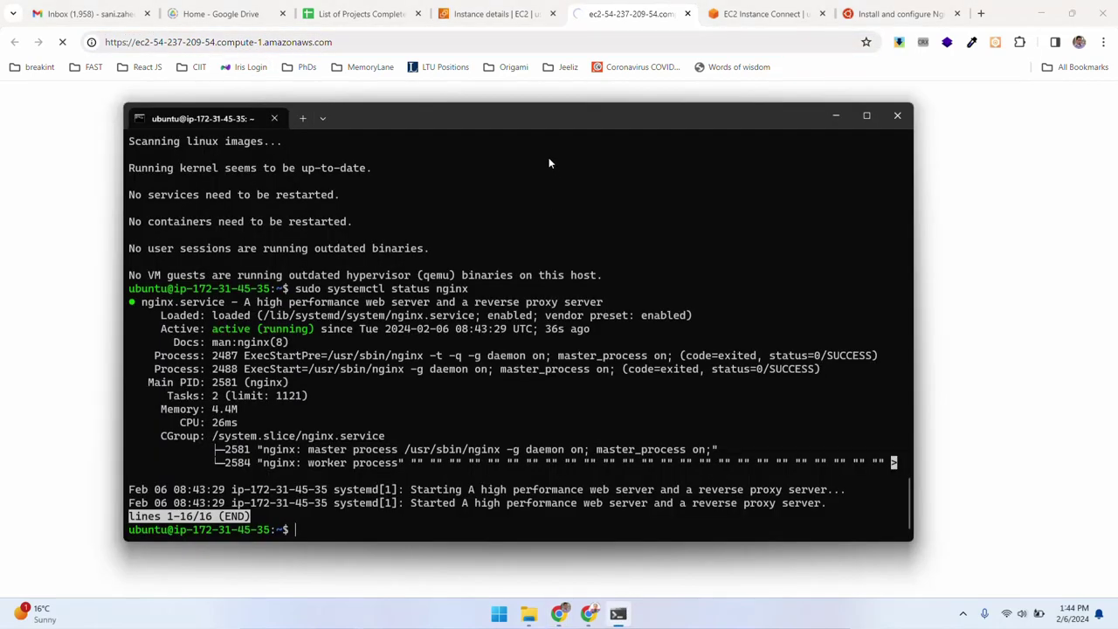
pyautogui.moveTo(548, 119); pyautogui.dragTo(563, 122)
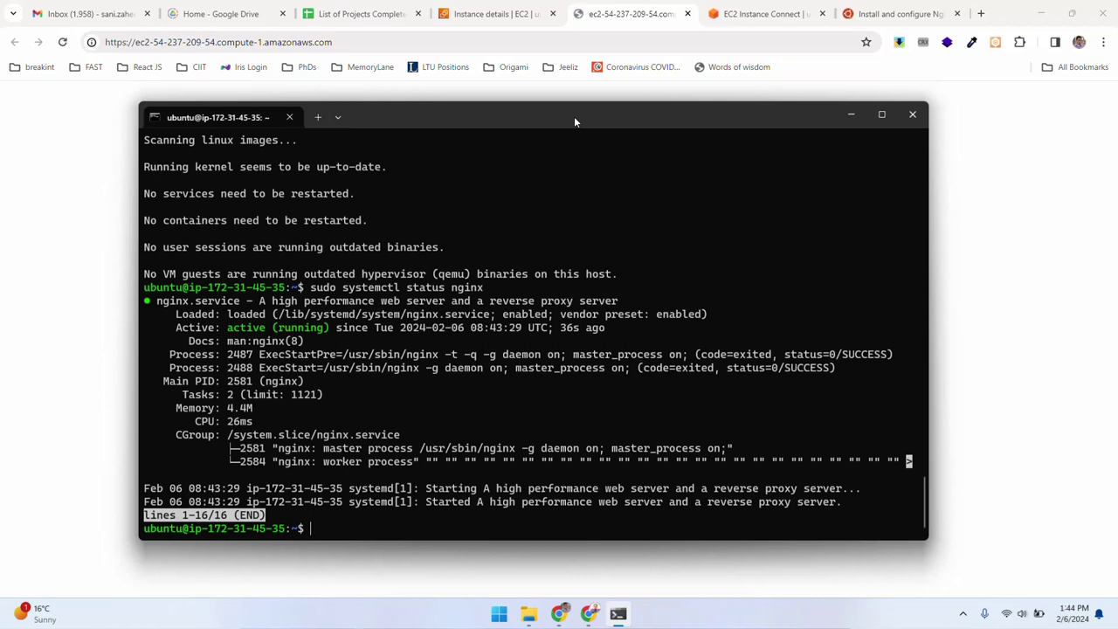
pyautogui.click(44, 223)
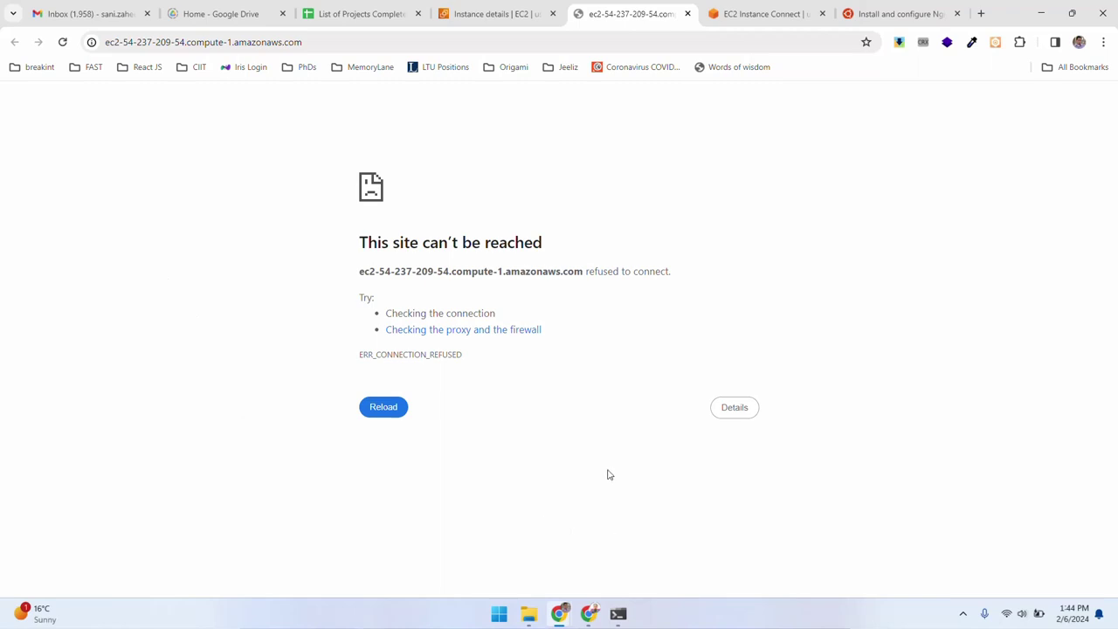
# Switch to the terminal, request the server's page locally with curl localhost, and examine the returned HTML.
pyautogui.click(618, 613)
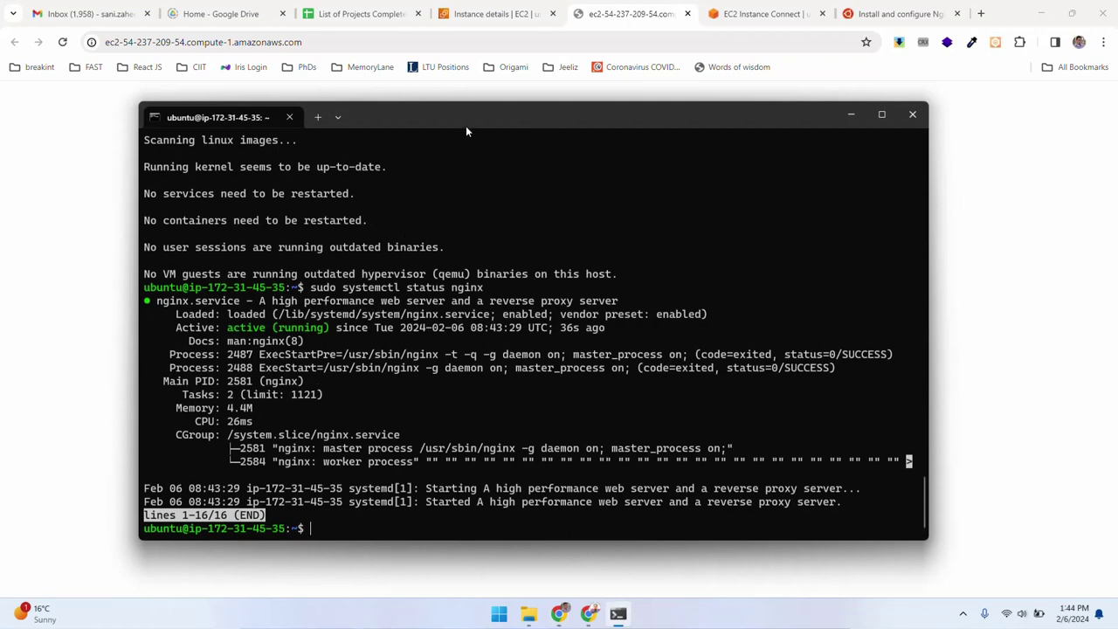
pyautogui.write('curl localhost')
pyautogui.press('Return')
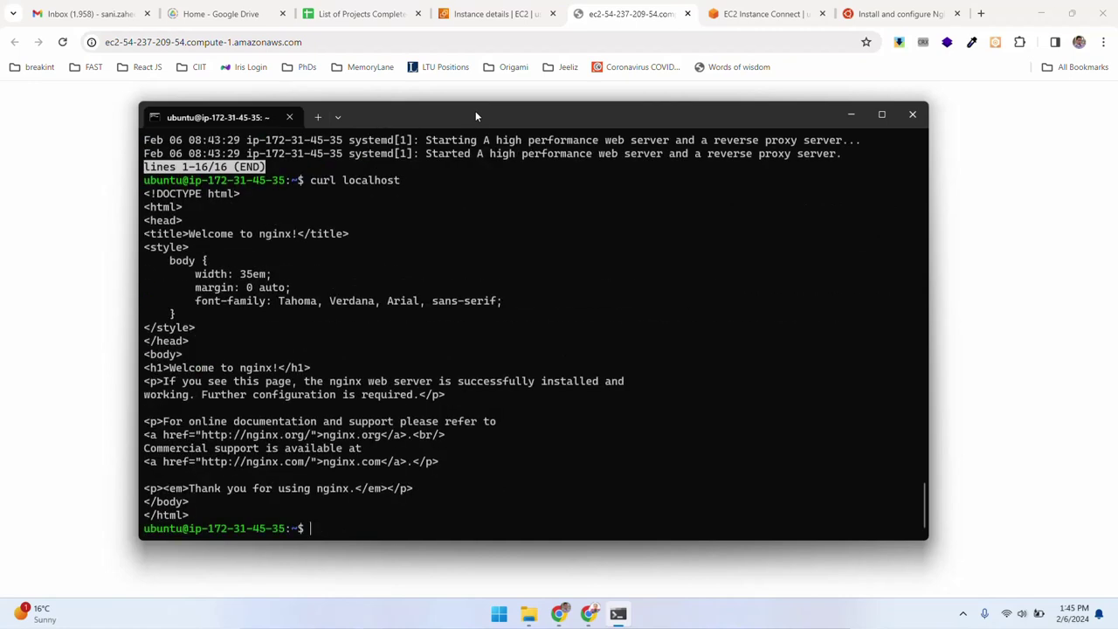
pyautogui.moveTo(173, 236); pyautogui.dragTo(288, 437)
pyautogui.rightClick(391, 523)
# Back in Chrome, change the instance's DNS address from https to http and load it.
pyautogui.click(81, 290)
pyautogui.doubleClick(324, 42)
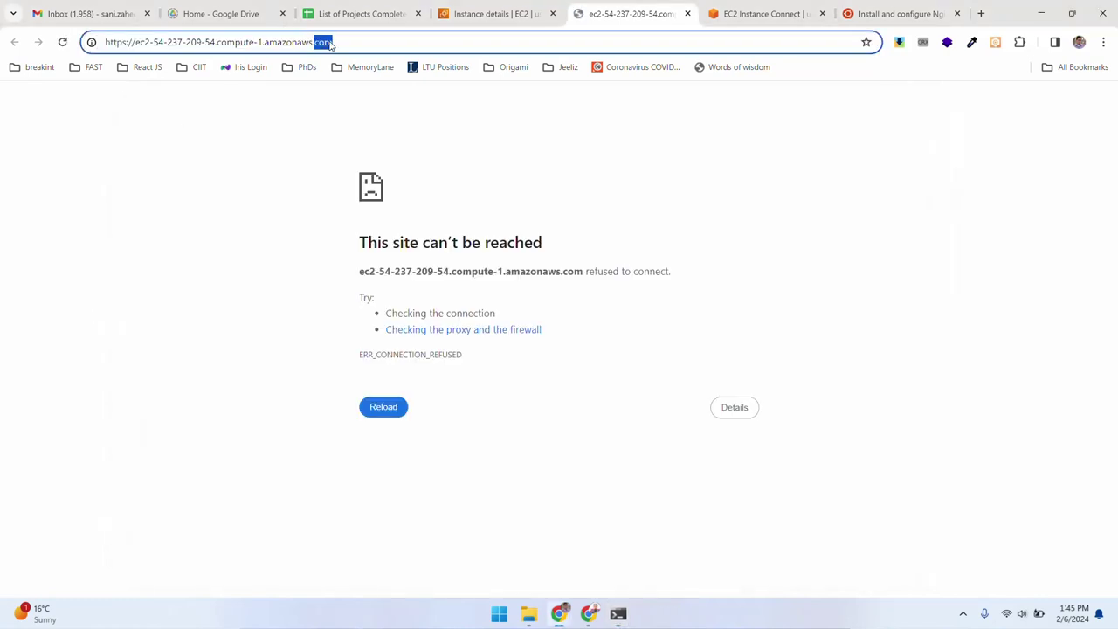
pyautogui.click(121, 42)
pyautogui.press('Delete')
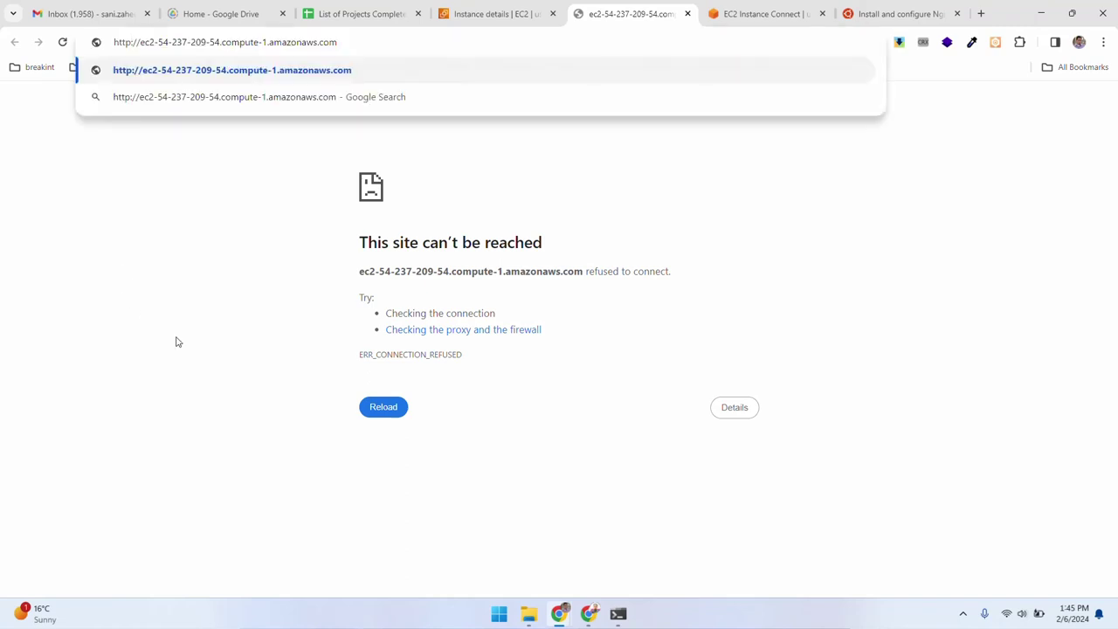
pyautogui.press('Return')
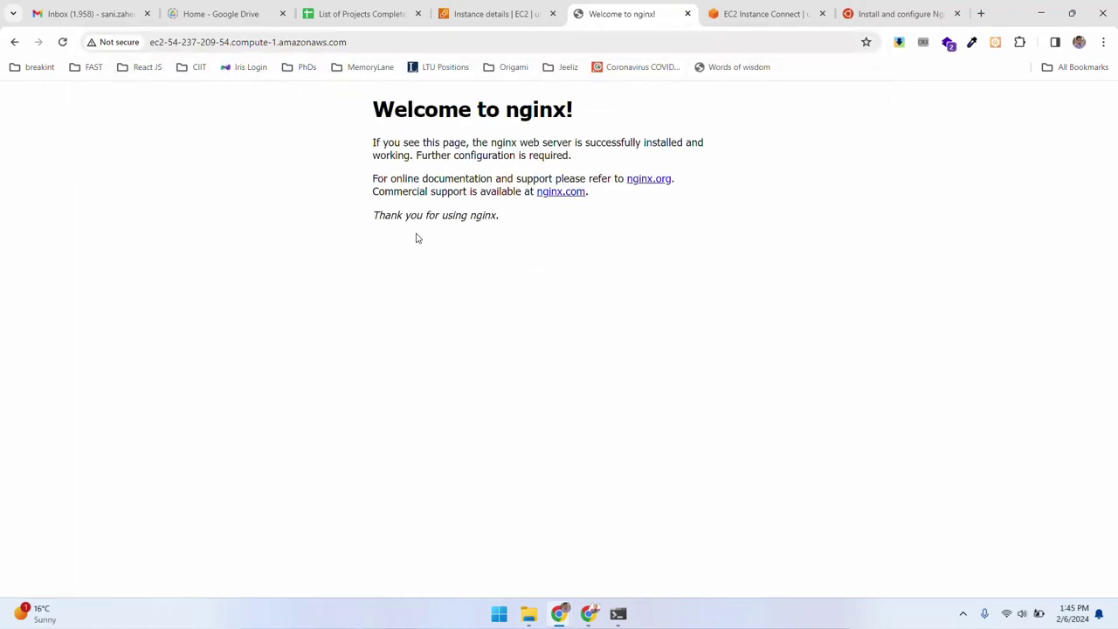
pyautogui.moveTo(385, 119); pyautogui.dragTo(552, 222)
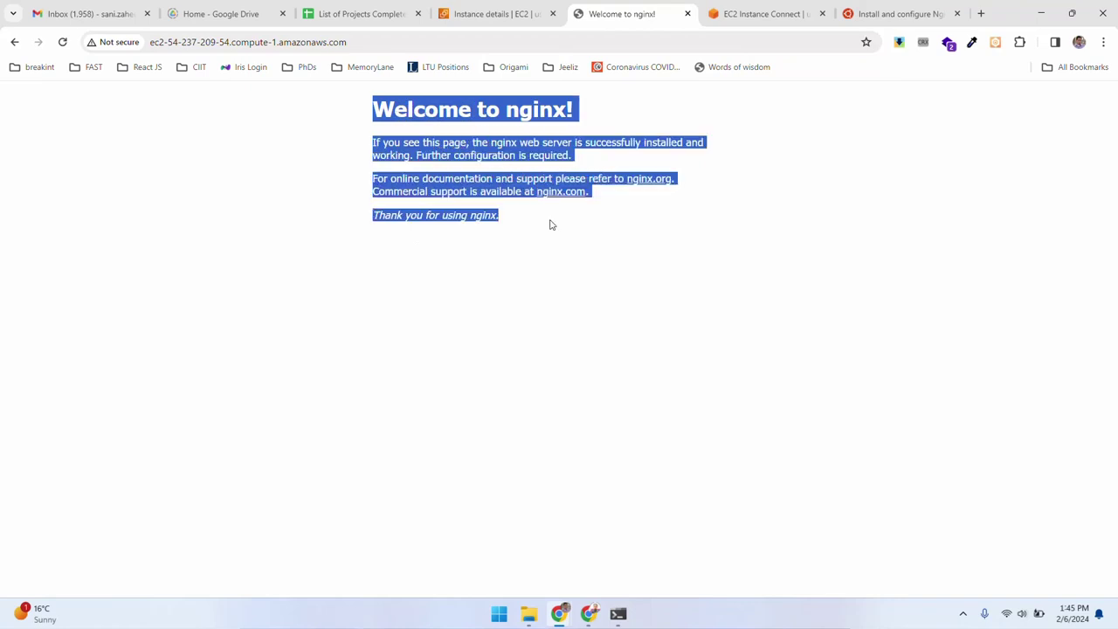
pyautogui.click(563, 233)
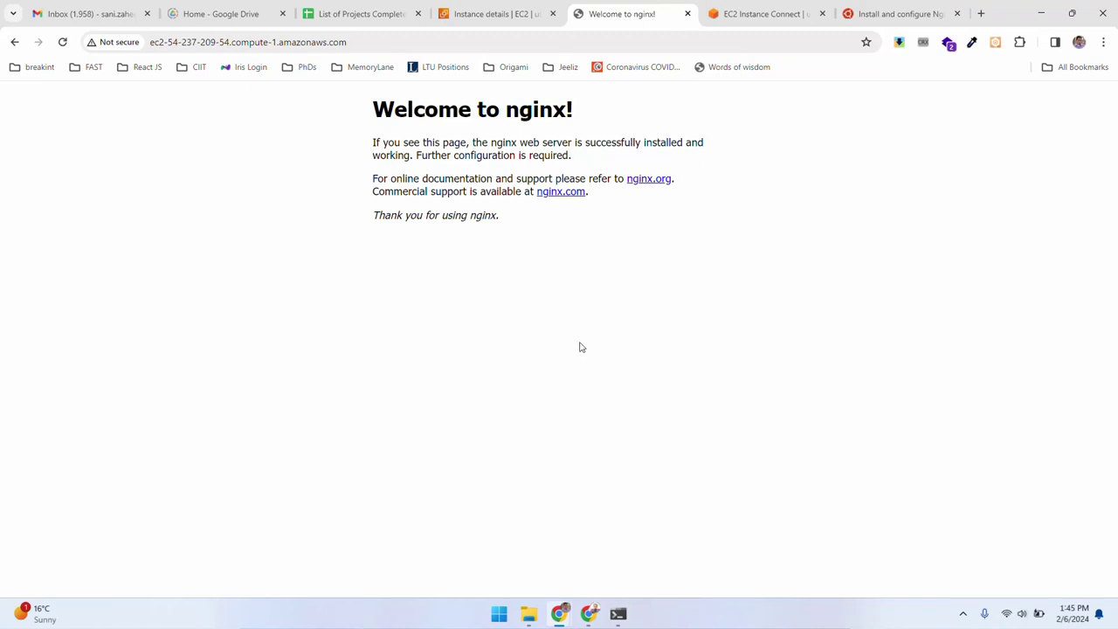
pyautogui.moveTo(374, 115); pyautogui.dragTo(636, 288)
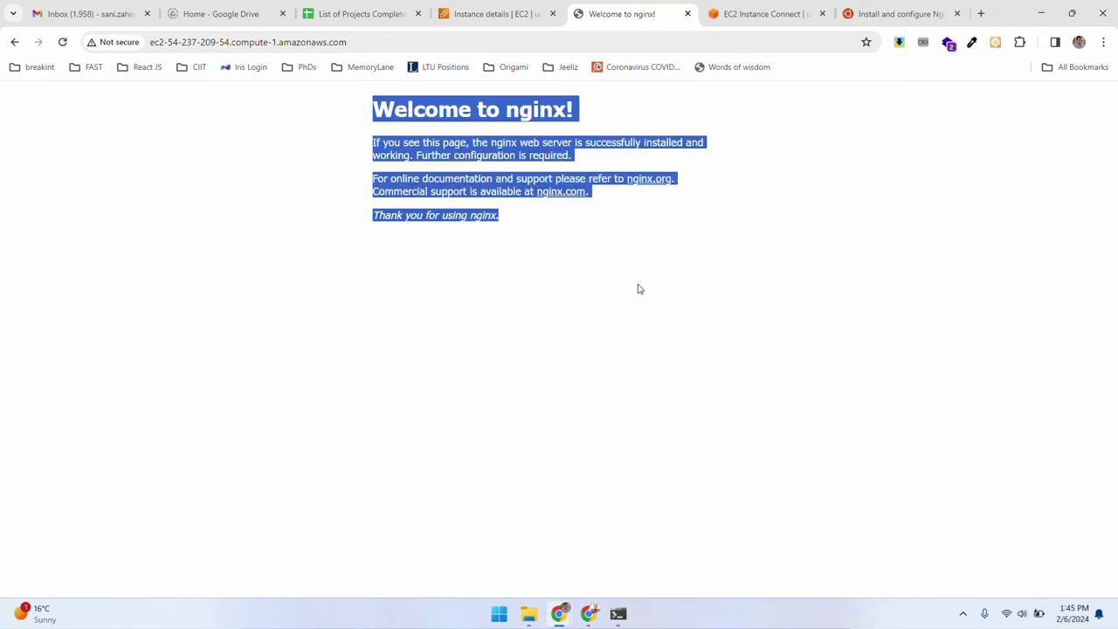
pyautogui.click(640, 290)
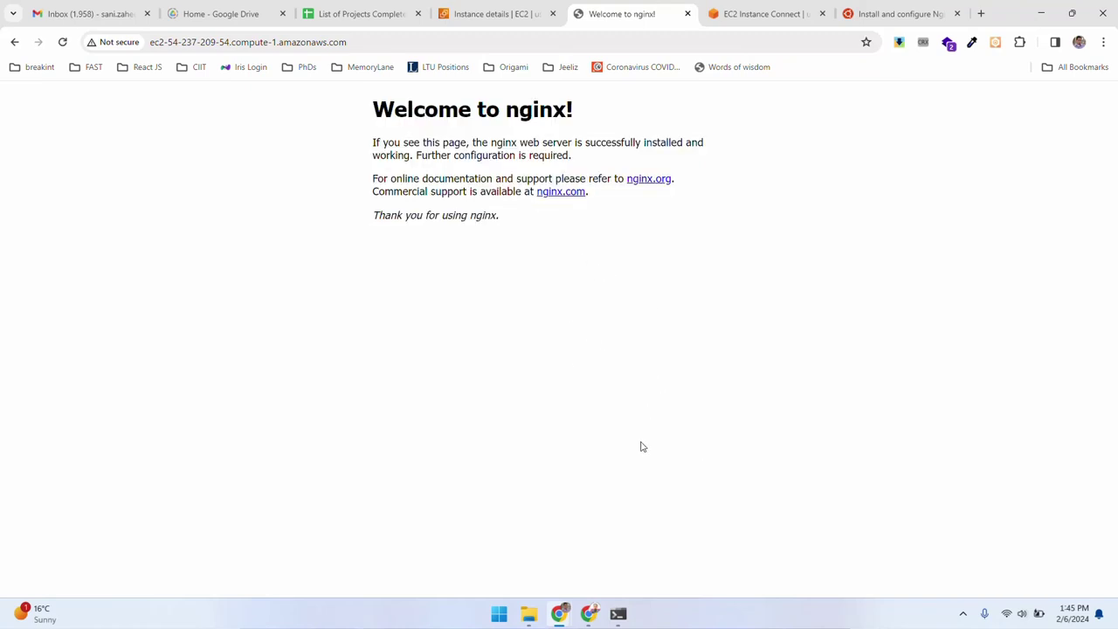
# Switch to the terminal, change to the /var/www/html/ directory and list its contents with ls -al.
pyautogui.click(618, 614)
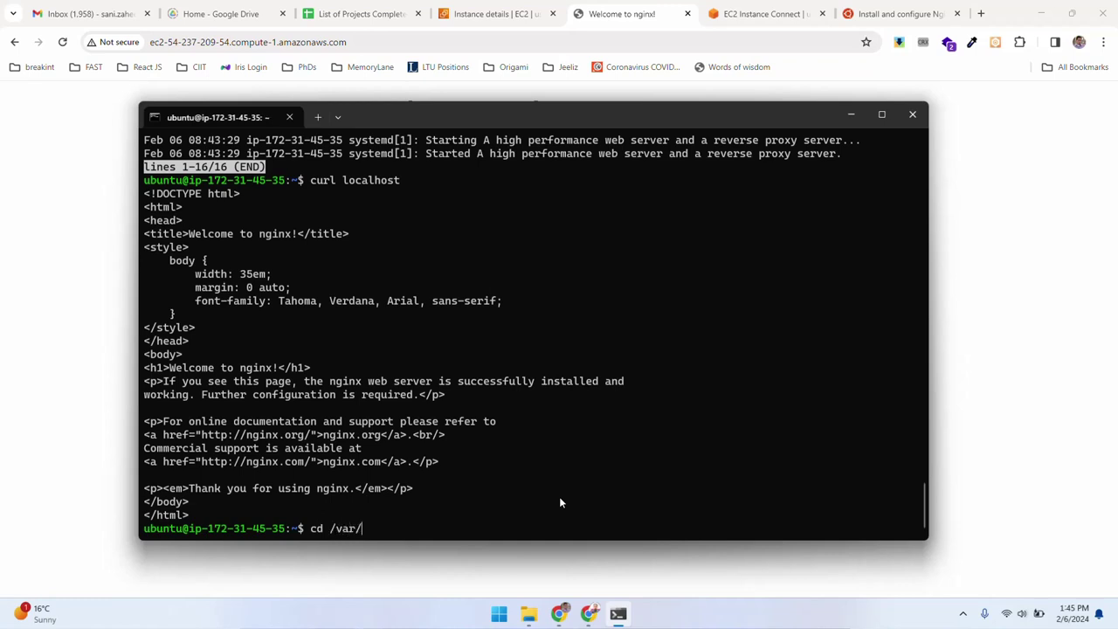
pyautogui.write('www/html/')
pyautogui.press('Return')
pyautogui.write('ls -al')
pyautogui.press('Return')
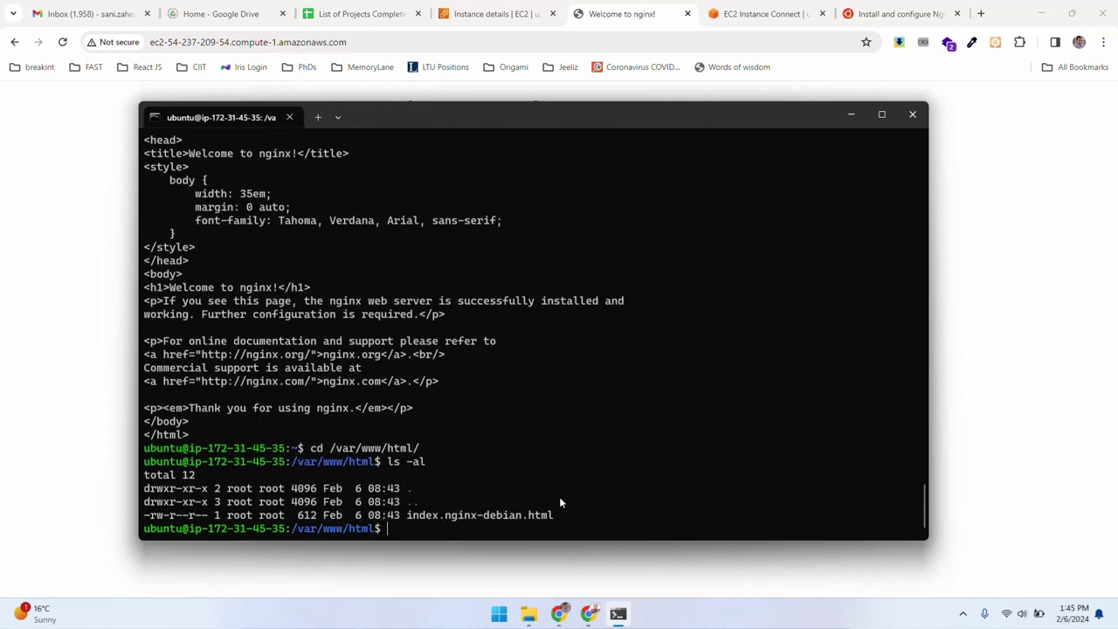
# Open index.nginx-debian.html in the nano editor with sudo.
pyautogui.write('nano')
pyautogui.press('BackSpace')
pyautogui.press('BackSpace')
pyautogui.press('BackSpace')
pyautogui.press('BackSpace')
pyautogui.write('su')
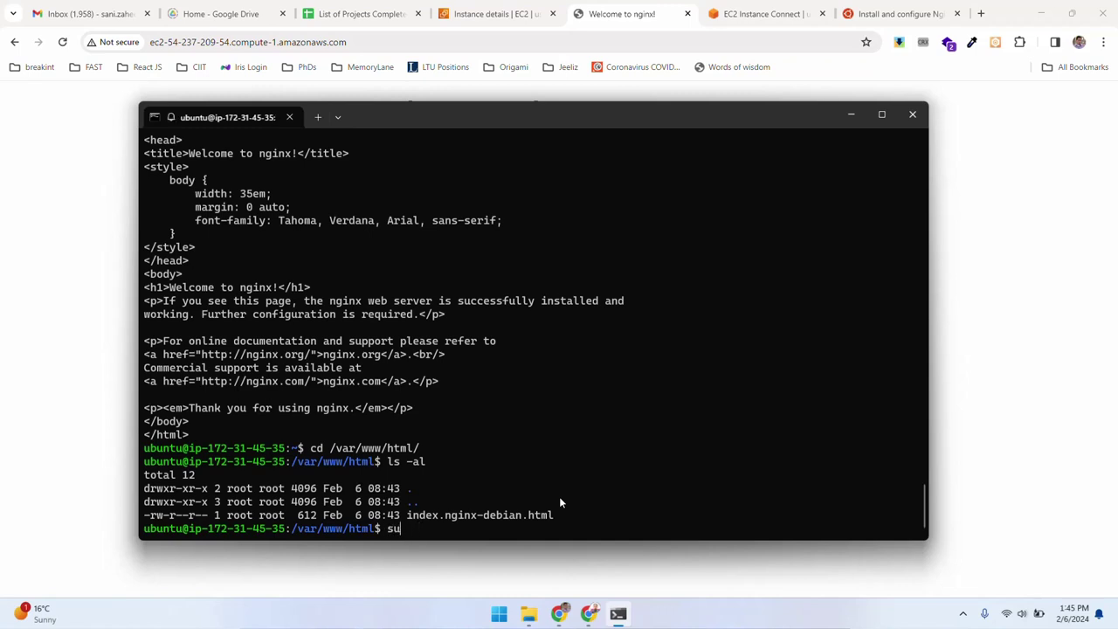
pyautogui.write('do nano ')
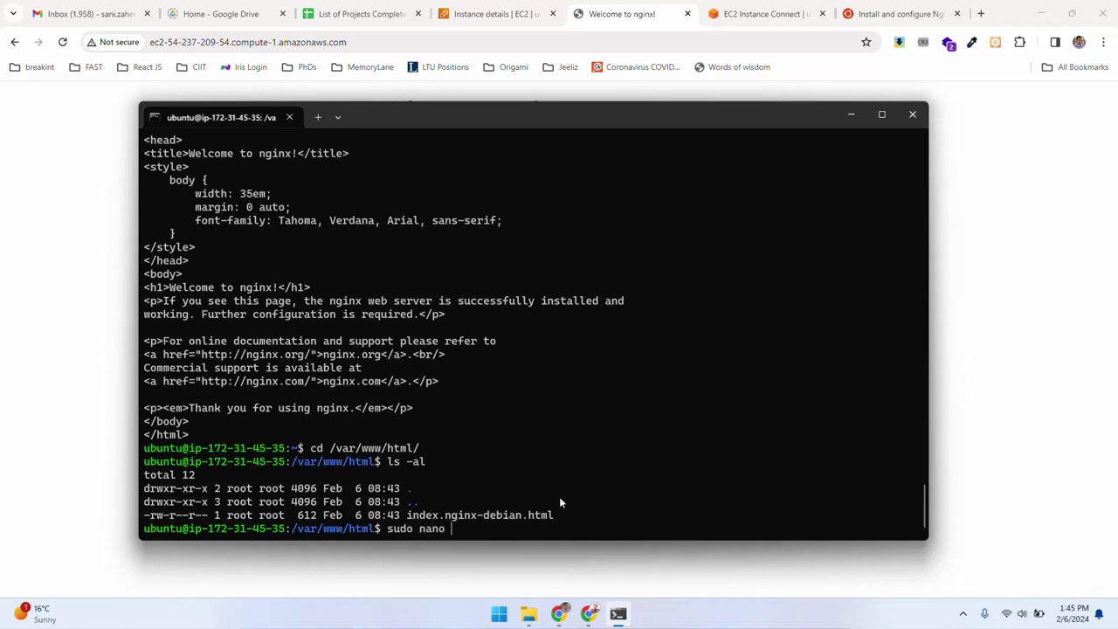
pyautogui.write('index')
pyautogui.press('Tab')
pyautogui.press('Return')
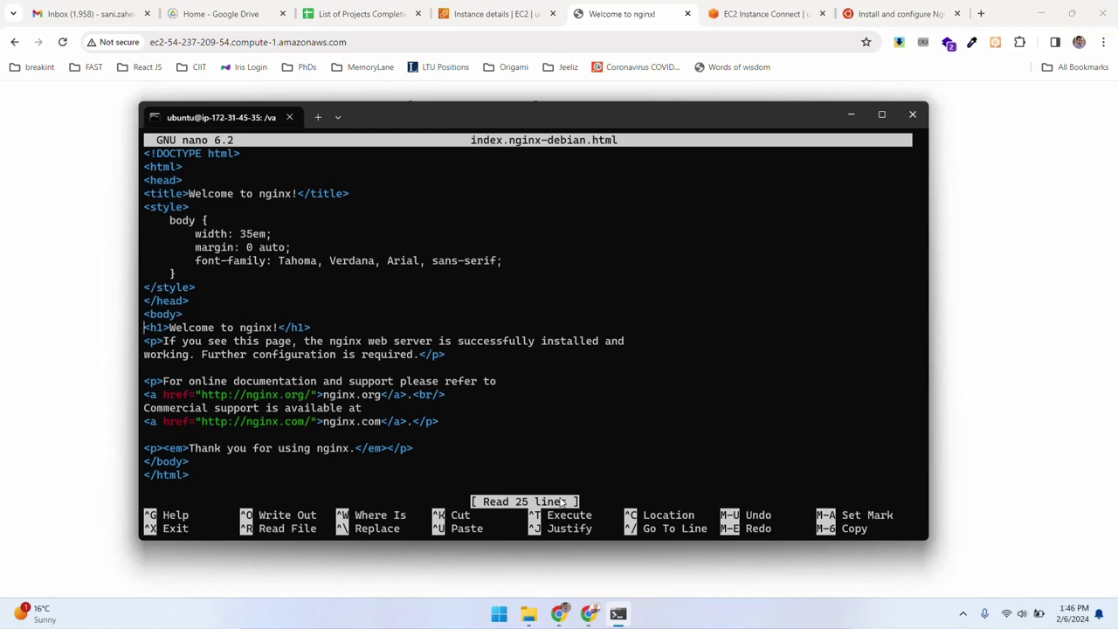
# Insert "Hello and " before "Welcome to nginx!" in the h1 heading, save the file under the same name and exit nano.
pyautogui.press('Right')
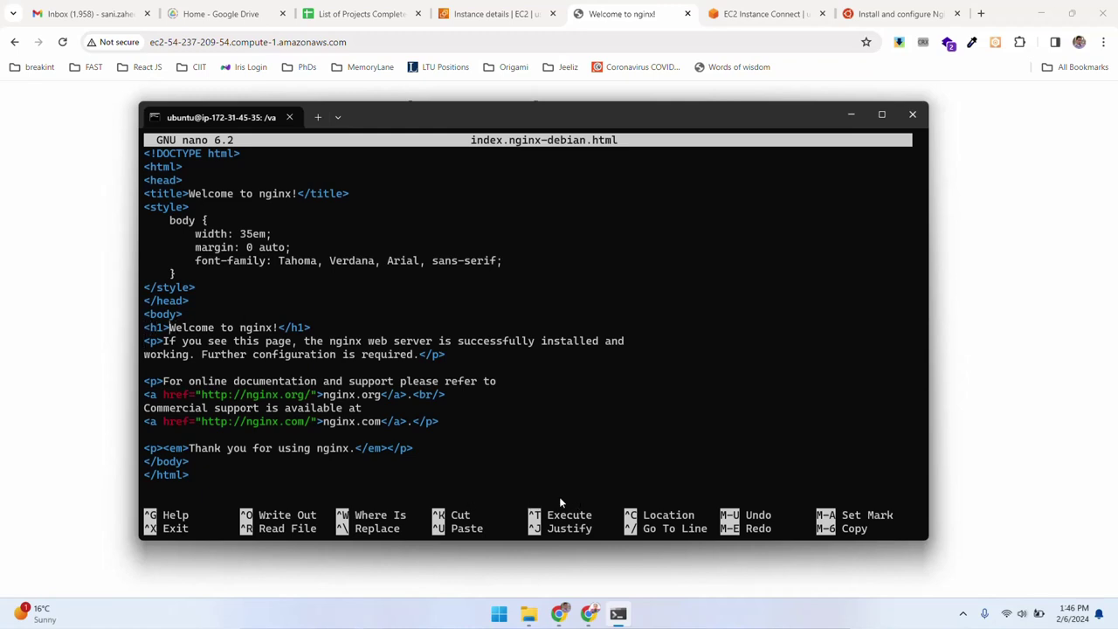
pyautogui.write('Hello and')
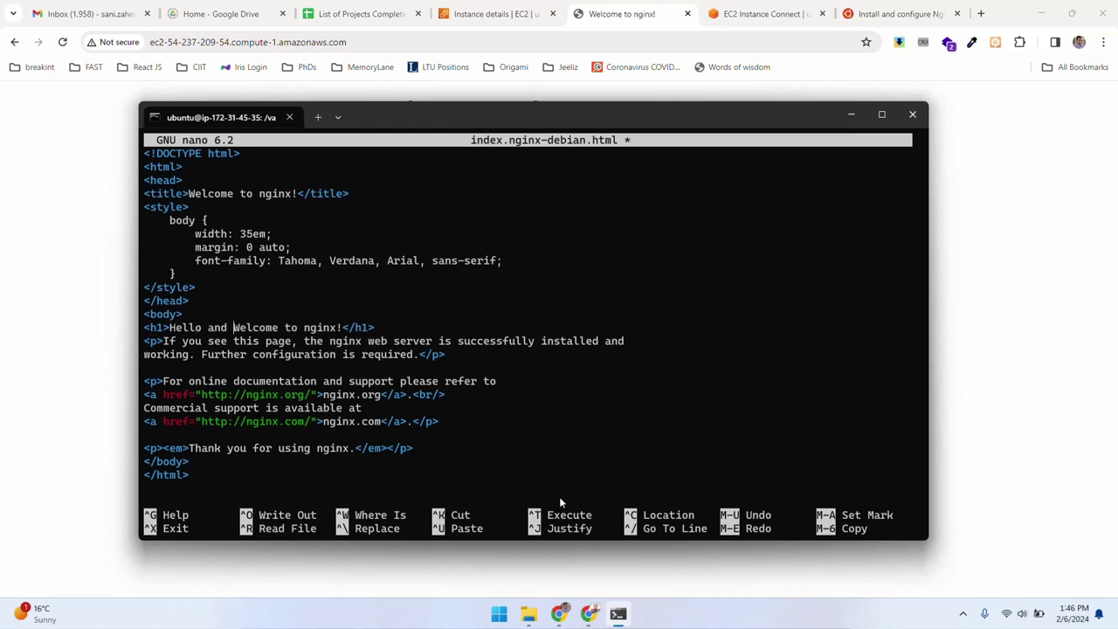
pyautogui.hotkey('ctrl', 'o')
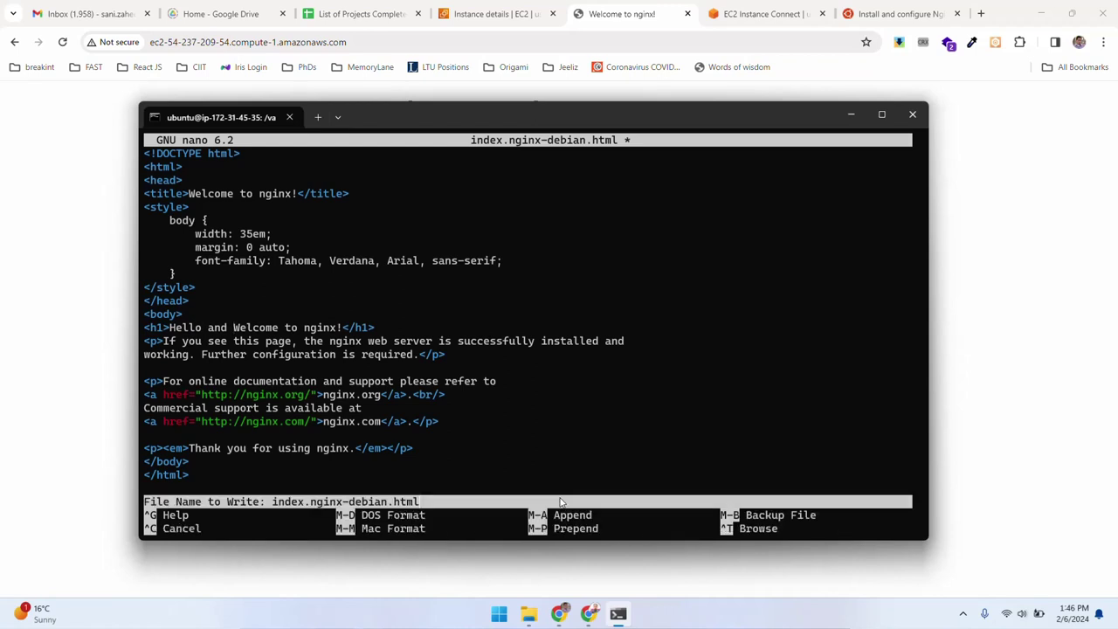
pyautogui.press('Return')
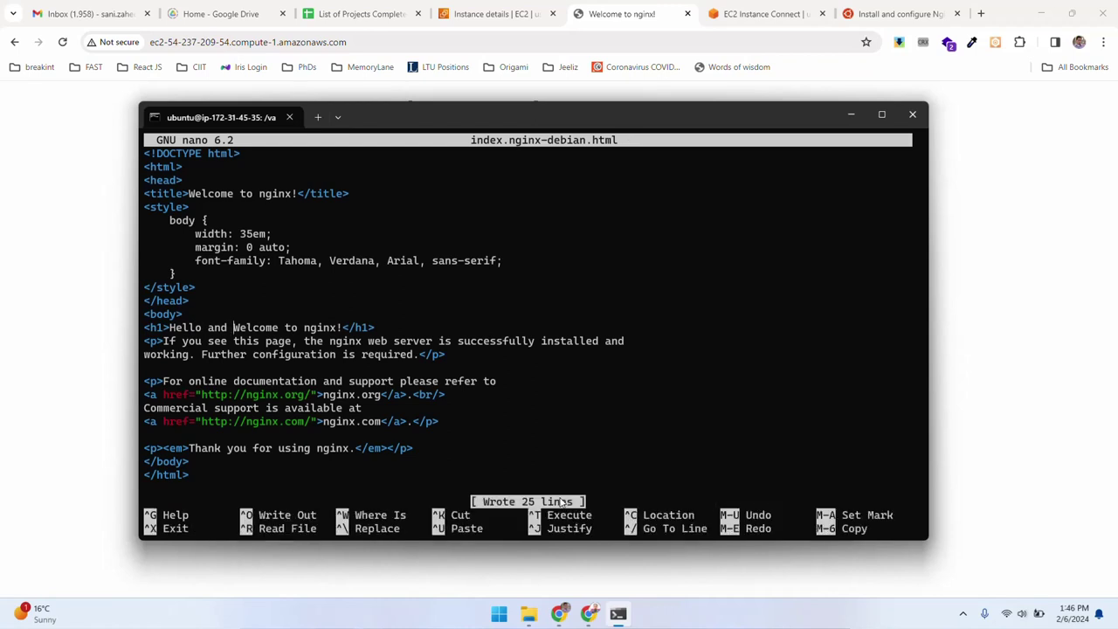
pyautogui.hotkey('ctrl', 'x')
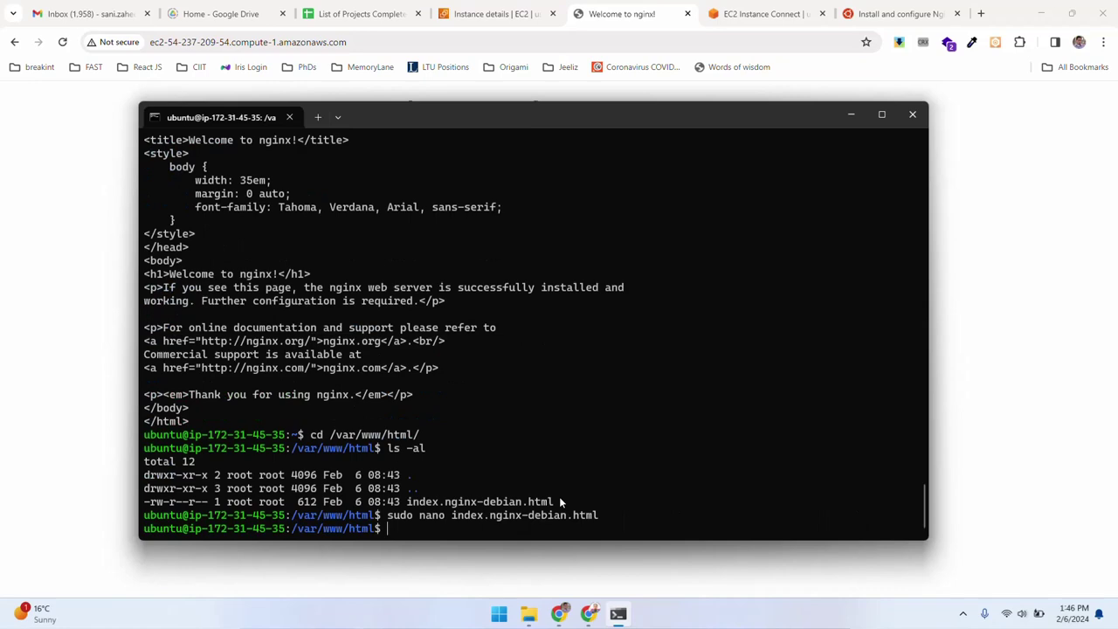
# Rerun curl localhost from the command history and examine the h1 heading line in the output.
pyautogui.press('Up')
pyautogui.press('Up')
pyautogui.press('Up')
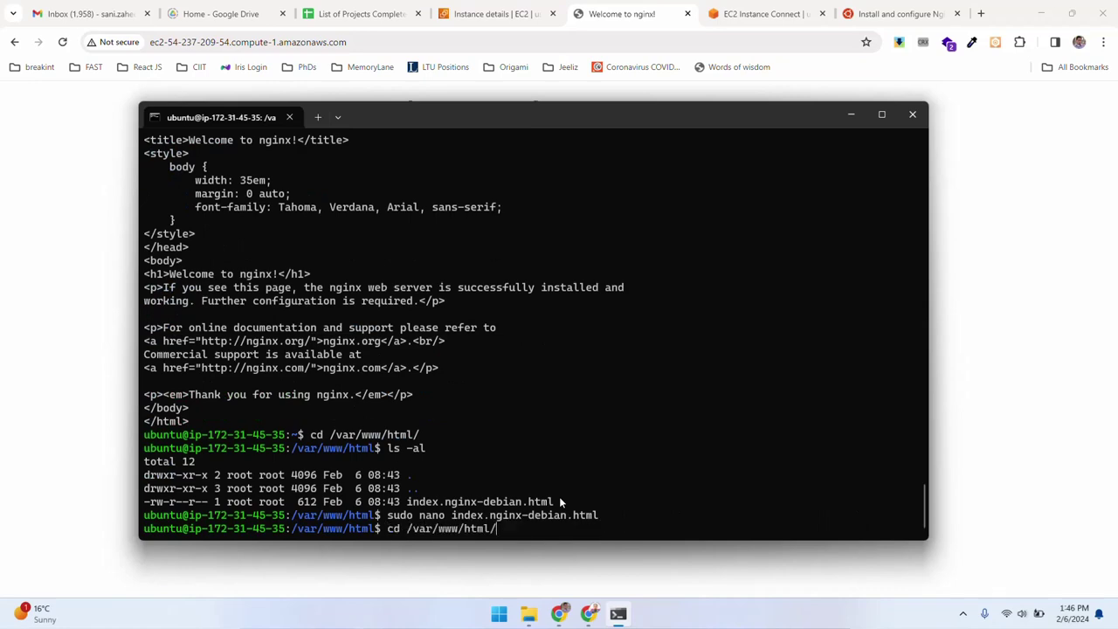
pyautogui.press('Up')
pyautogui.press('Up')
pyautogui.press('Down')
pyautogui.press('Return')
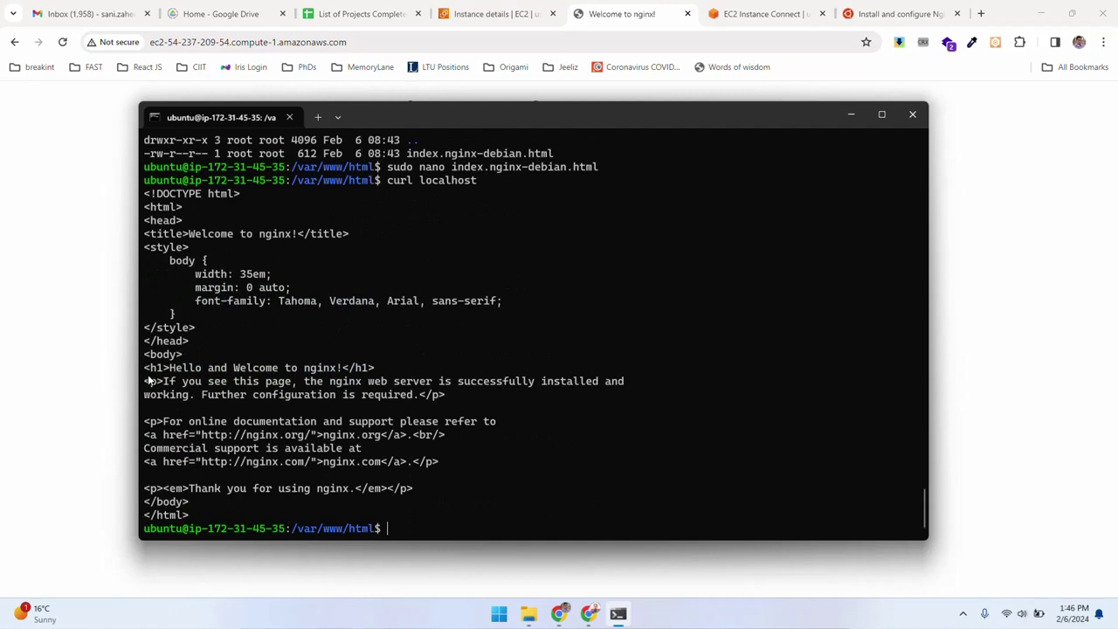
pyautogui.moveTo(150, 370); pyautogui.dragTo(374, 373)
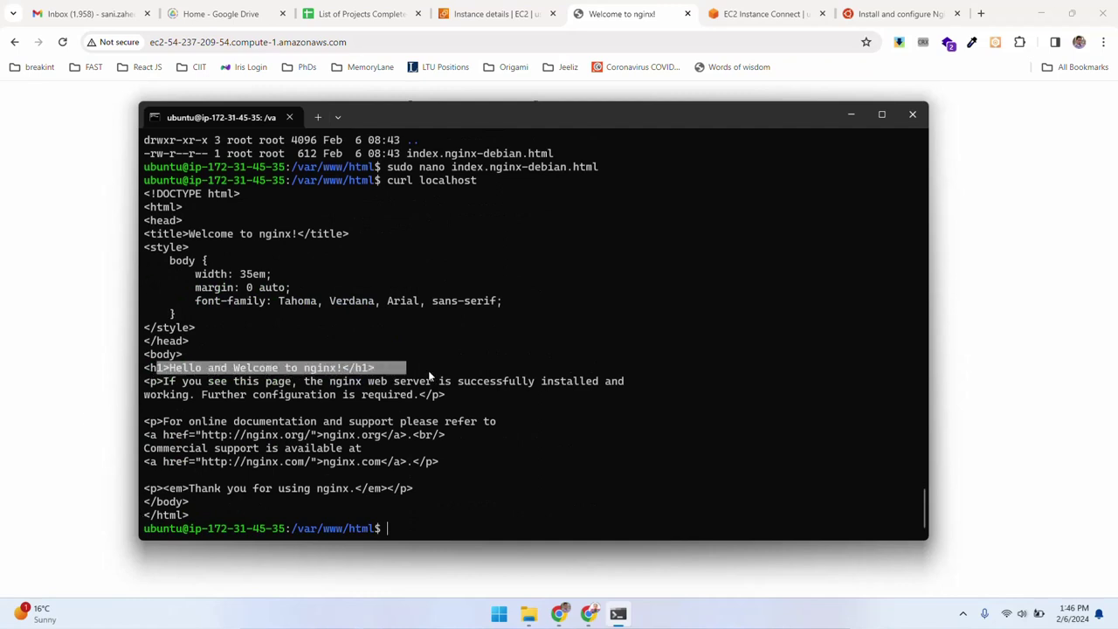
pyautogui.hotkey('ctrl', 'c')
# Switch to Chrome, reload the nginx welcome page and examine its heading.
pyautogui.click(620, 14)
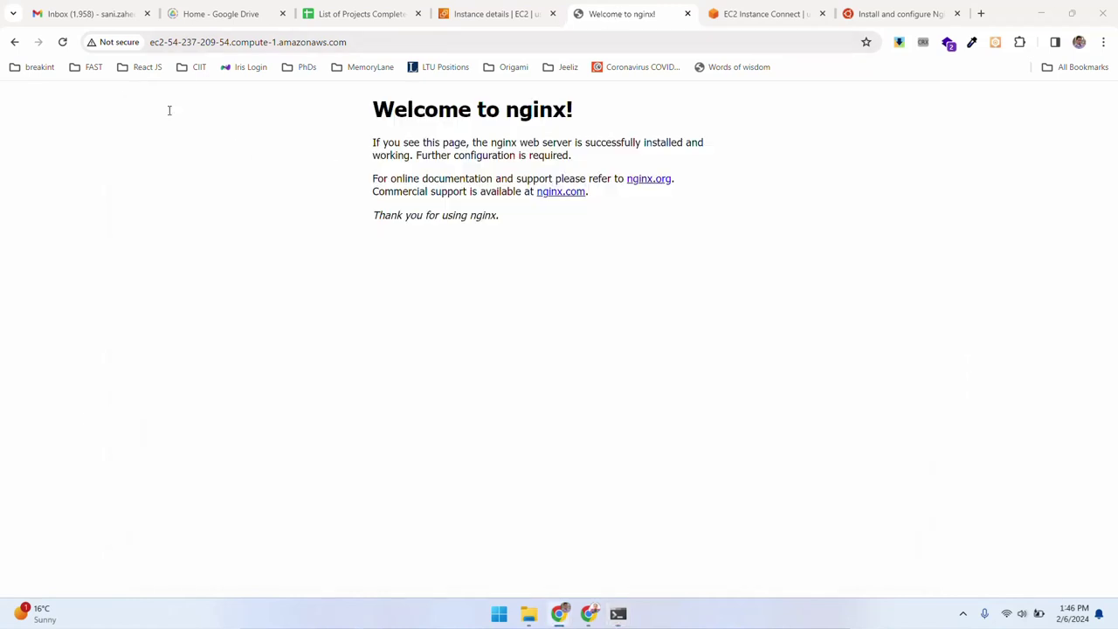
pyautogui.click(62, 42)
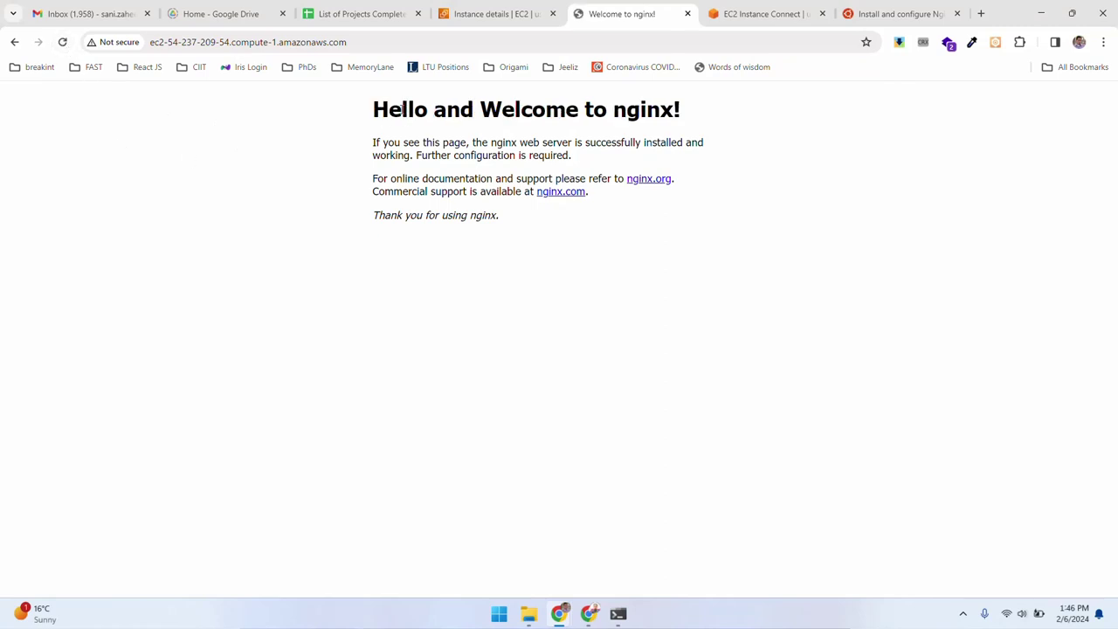
pyautogui.moveTo(373, 109); pyautogui.dragTo(707, 99)
pyautogui.click(741, 252)
pyautogui.moveTo(630, 109); pyautogui.dragTo(718, 110)
pyautogui.click(724, 115)
# Switch to the EC2 console, open the list of all instances and filter it to the Running state.
pyautogui.click(487, 5)
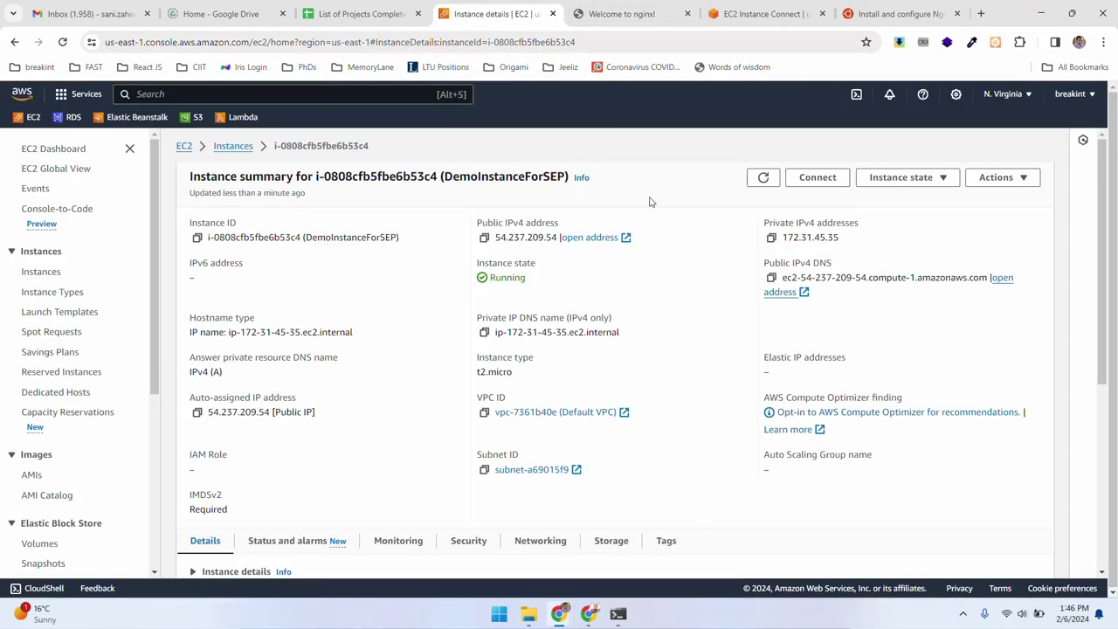
pyautogui.click(234, 146)
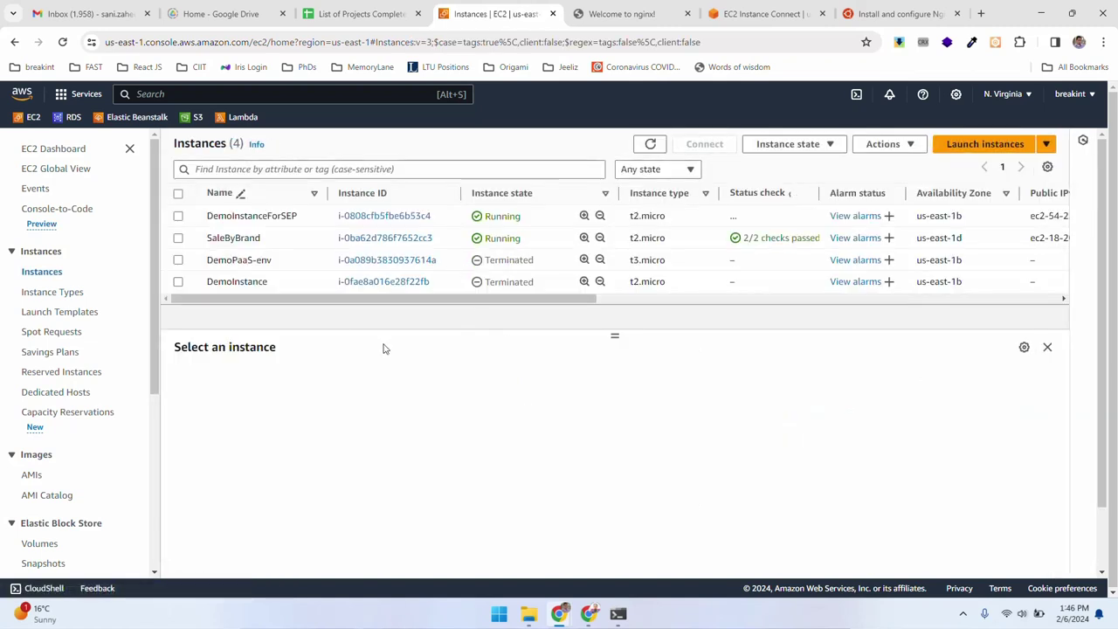
pyautogui.click(657, 169)
pyautogui.click(655, 217)
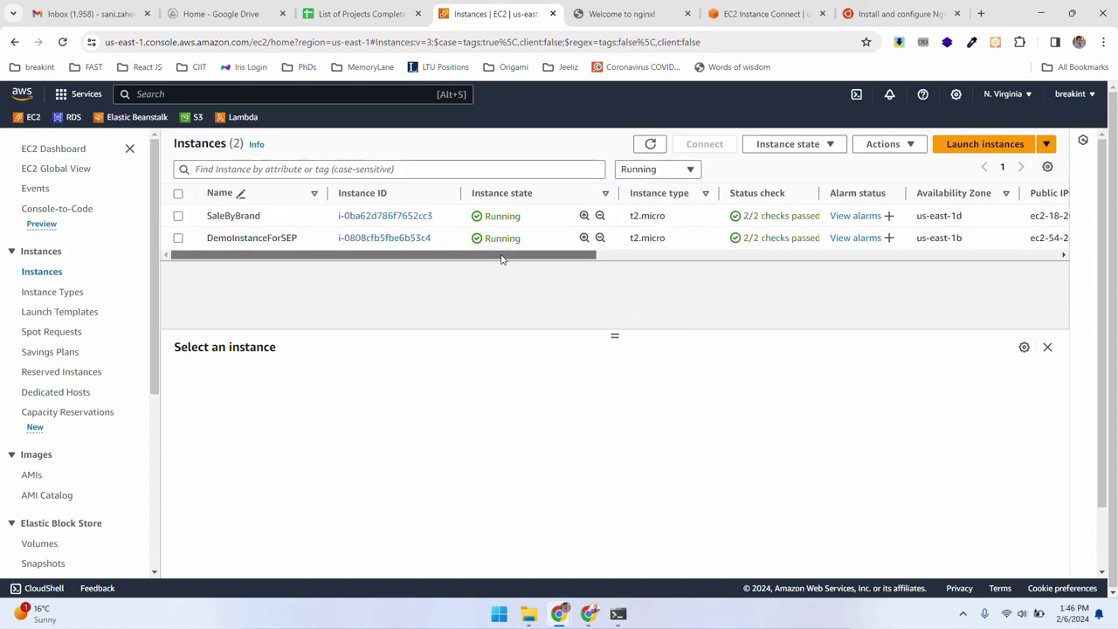
# Compare the Elastic IP entries of SaleByBrand and DemoInstanceForSEP in the instance list, leaving only DemoInstanceForSEP selected.
pyautogui.moveTo(503, 259); pyautogui.dragTo(789, 243)
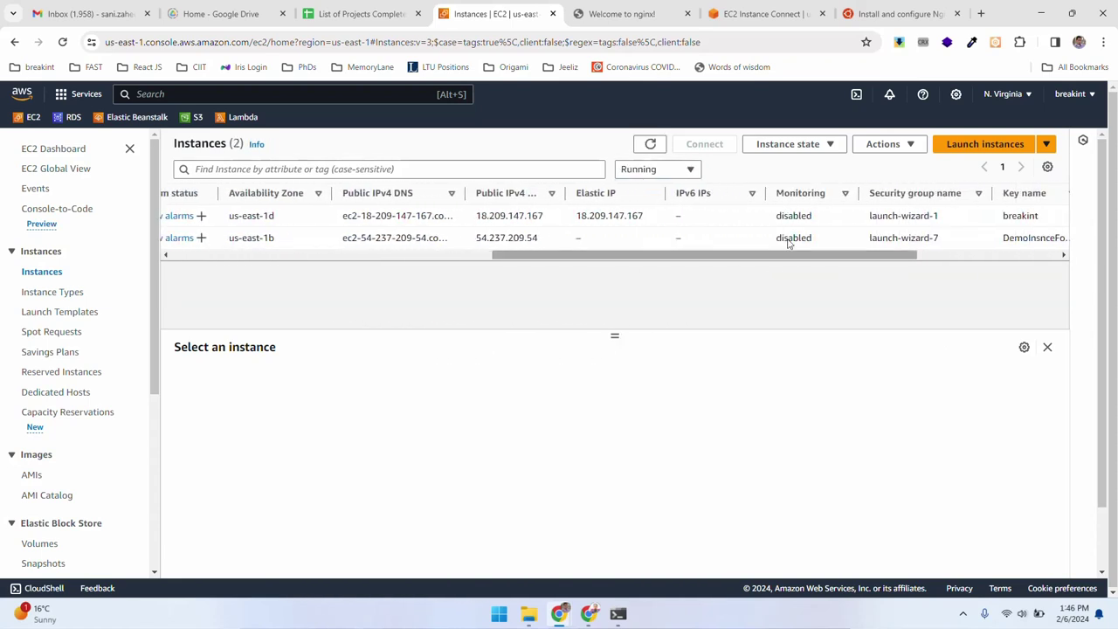
pyautogui.moveTo(575, 218); pyautogui.dragTo(650, 221)
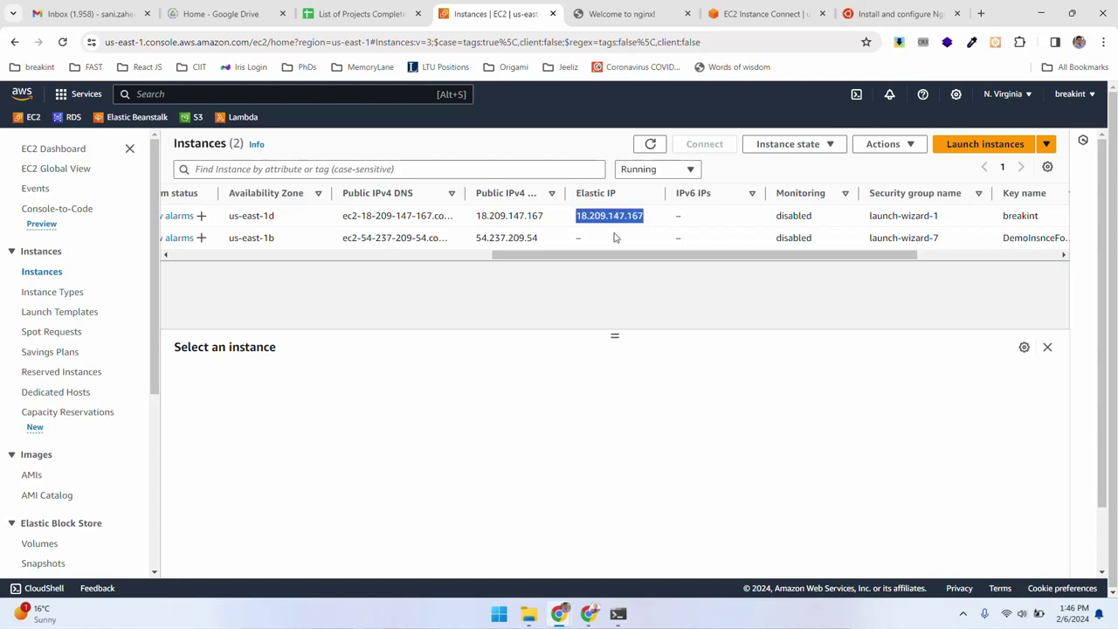
pyautogui.moveTo(573, 256); pyautogui.dragTo(227, 284)
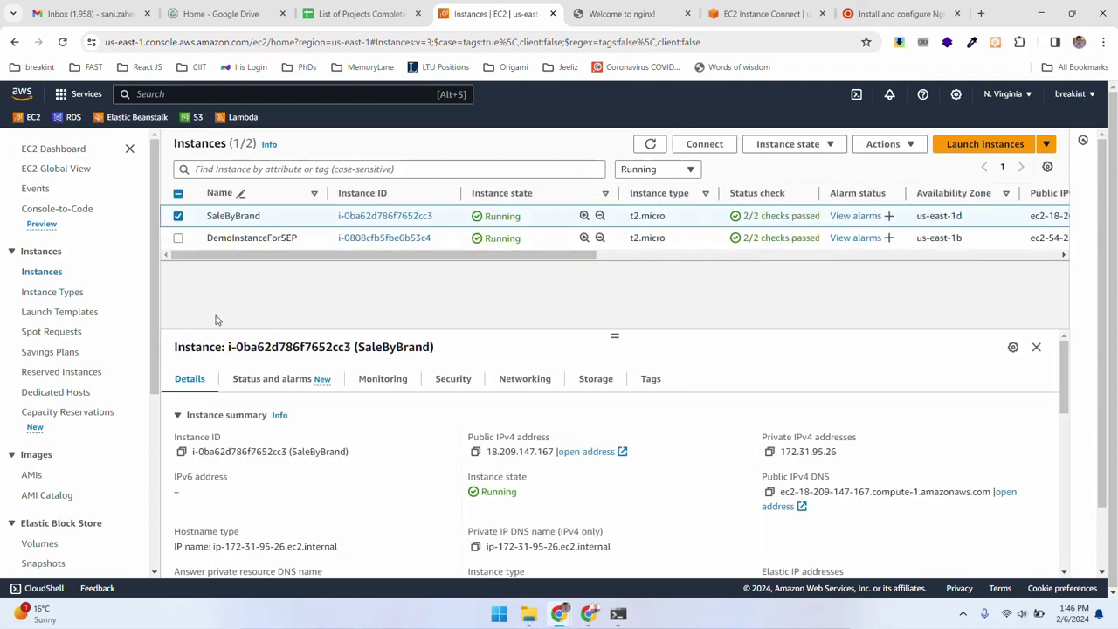
pyautogui.click(179, 217)
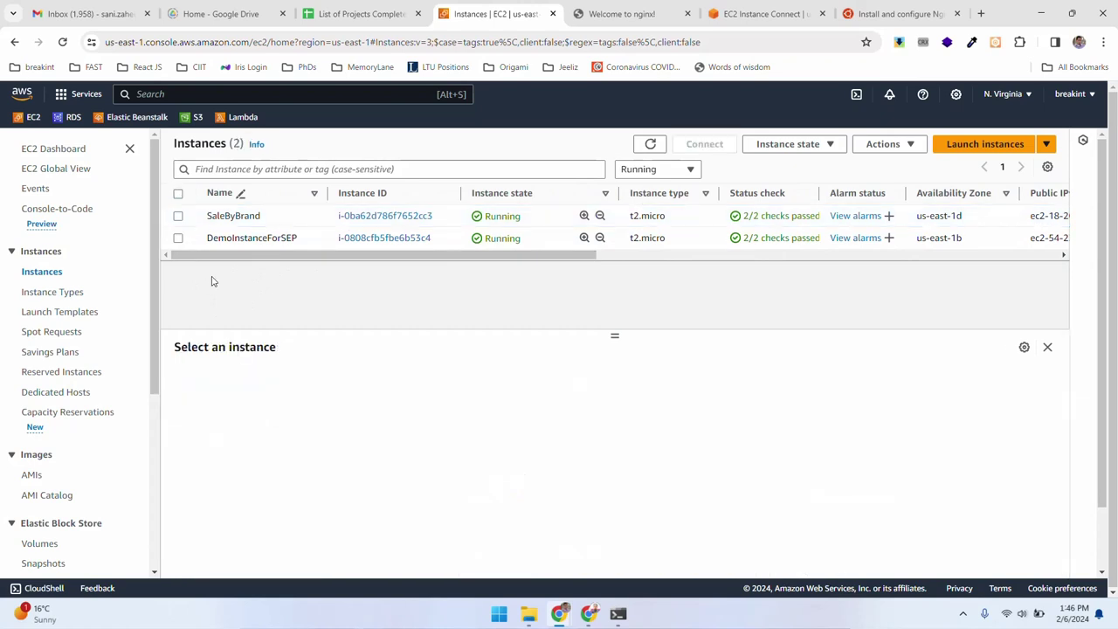
pyautogui.click(178, 238)
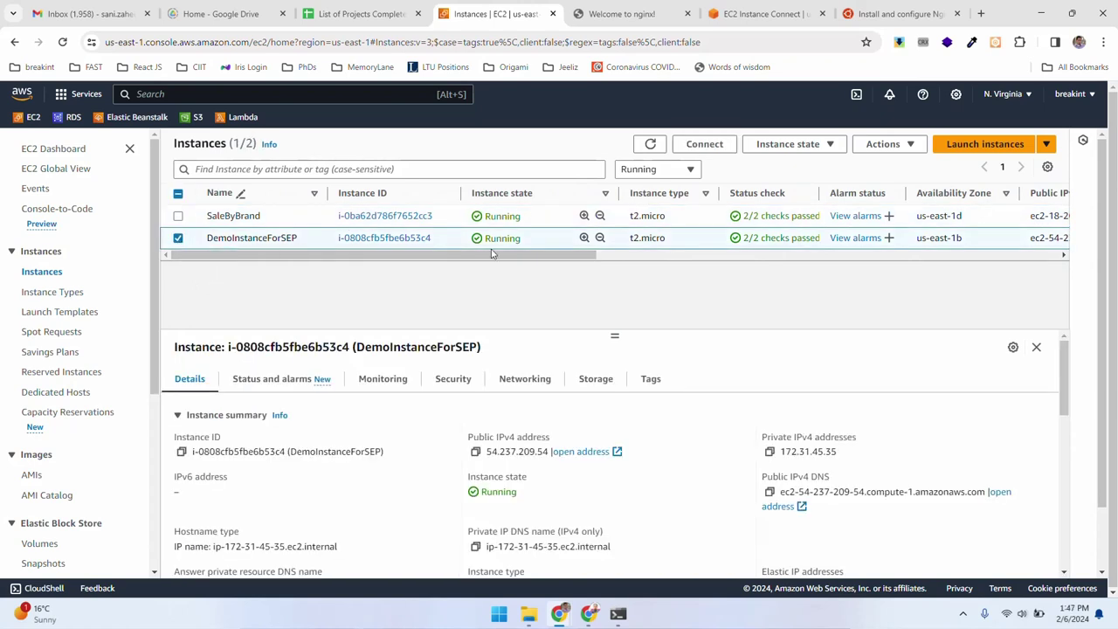
pyautogui.moveTo(454, 261); pyautogui.dragTo(741, 263)
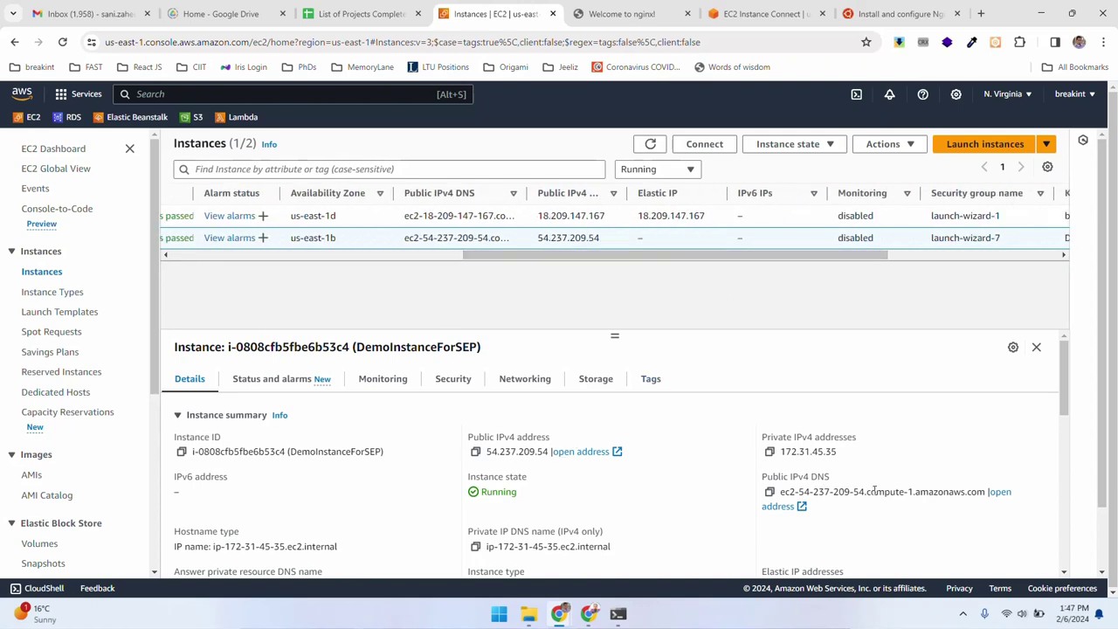
pyautogui.moveTo(629, 257); pyautogui.dragTo(315, 271)
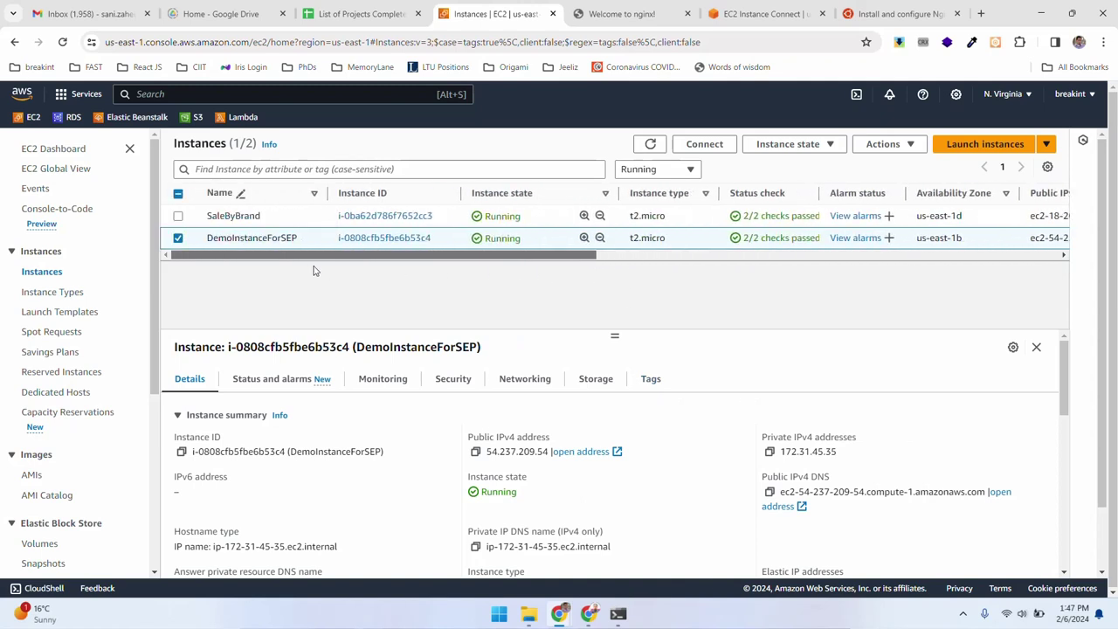
# Examine the public DNS address serving the nginx welcome page and return to the EC2 instance list.
pyautogui.click(647, 7)
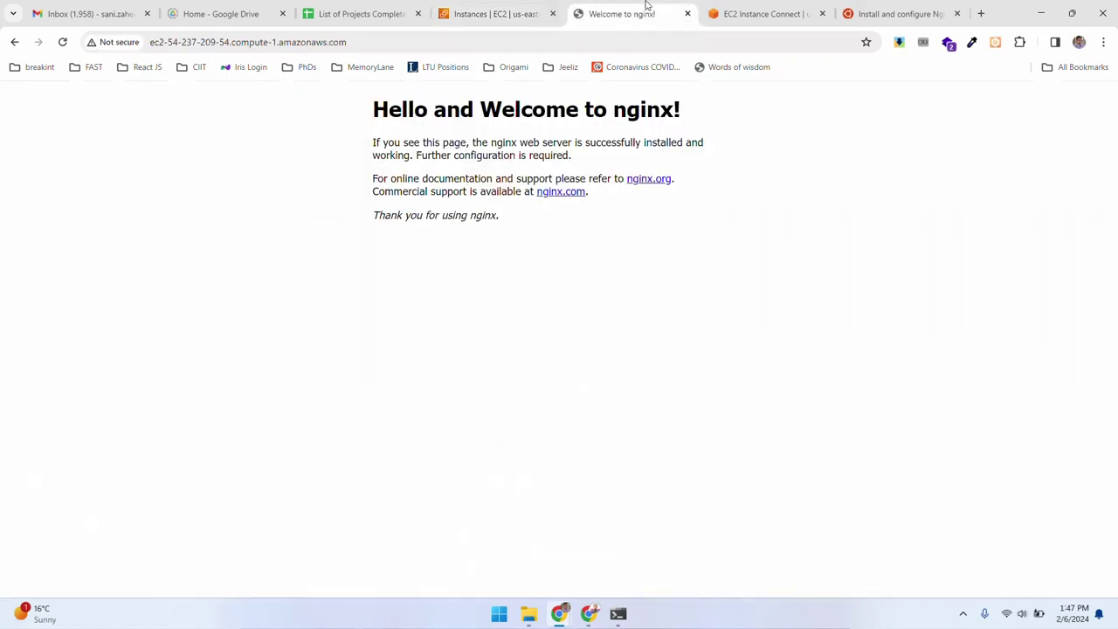
pyautogui.click(232, 42)
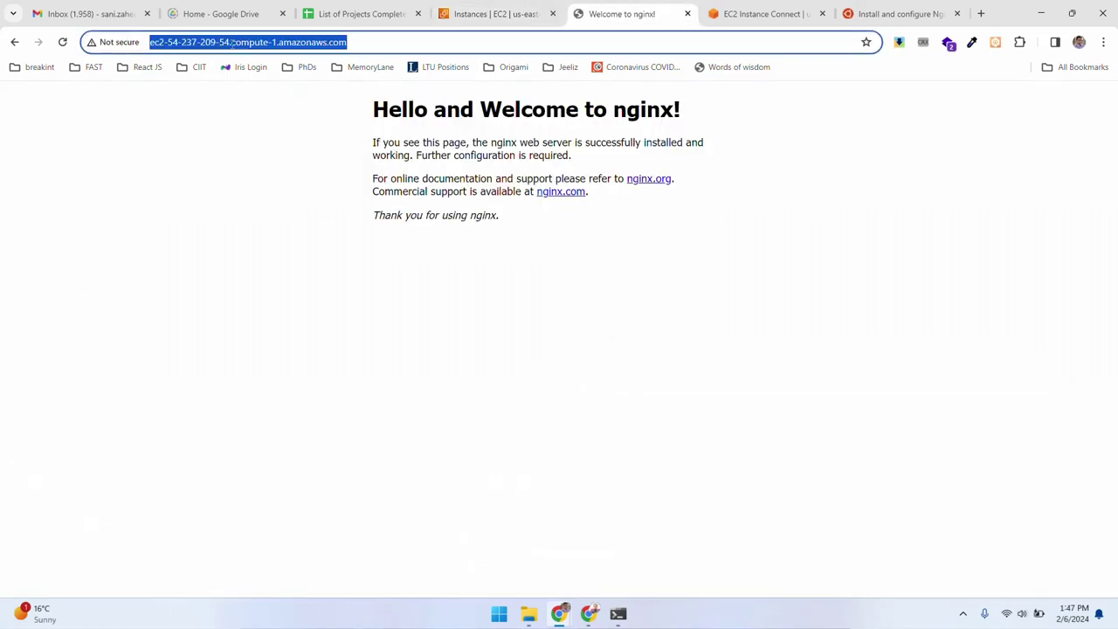
pyautogui.click(375, 42)
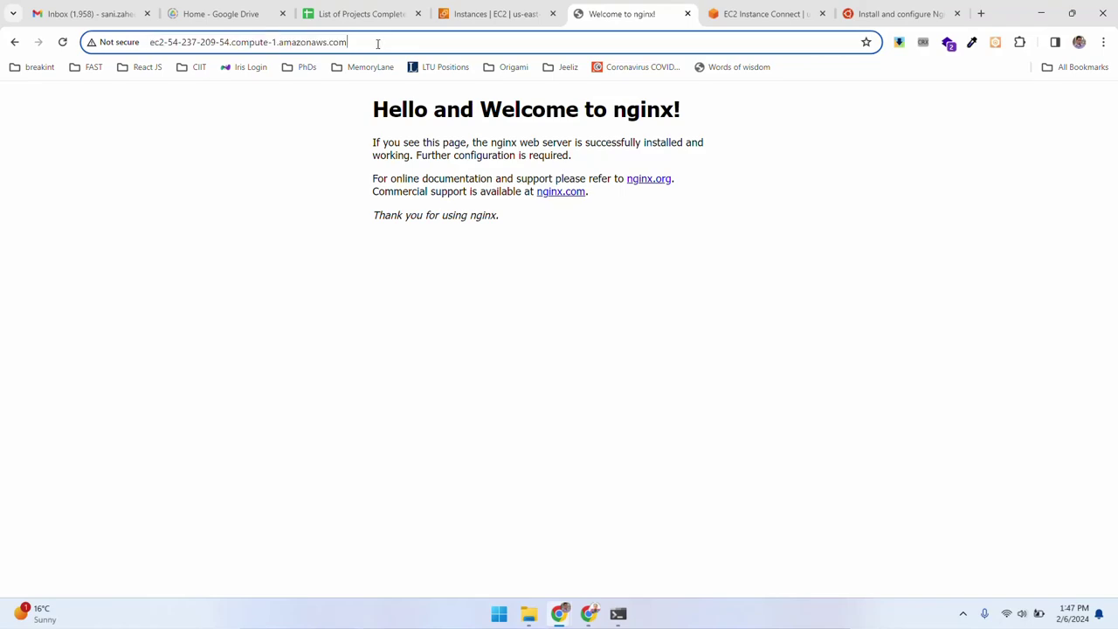
pyautogui.click(495, 9)
pyautogui.click(609, 12)
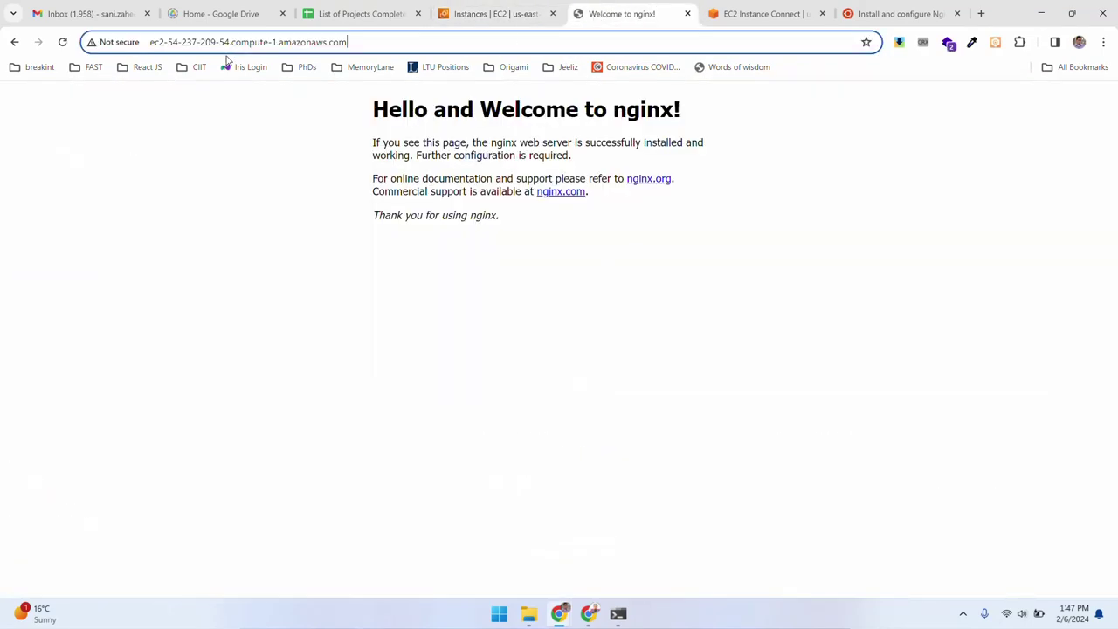
pyautogui.click(489, 13)
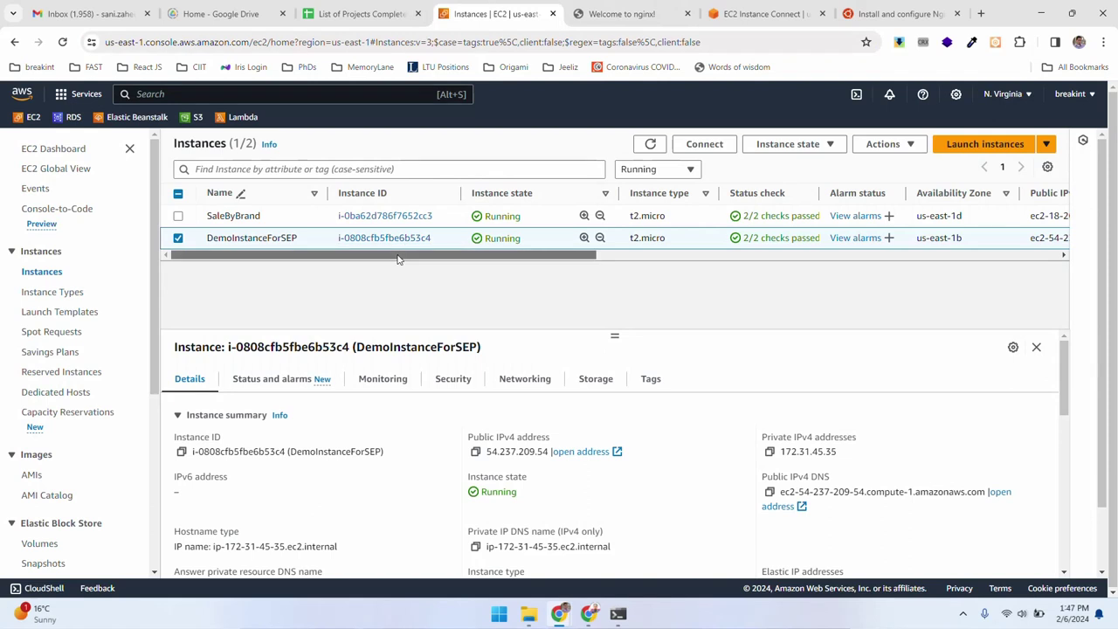
# Open the Elastic IPs page under Network & Security and examine which instance the allocated address is associated with.
pyautogui.scroll(-3, 96, 401)
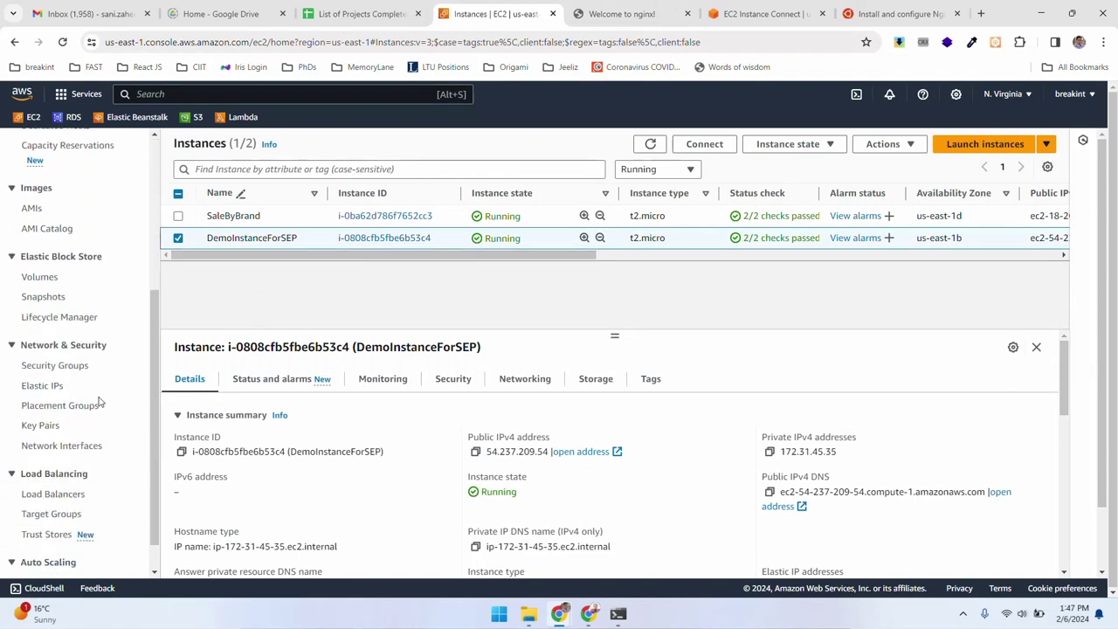
pyautogui.click(42, 385)
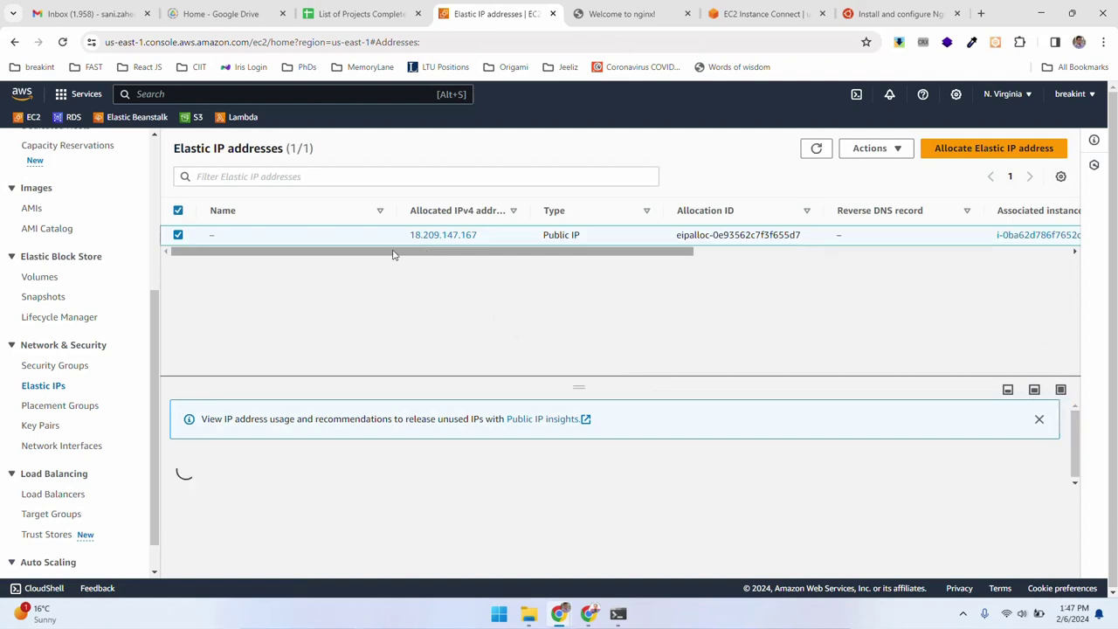
pyautogui.moveTo(368, 254); pyautogui.dragTo(643, 292)
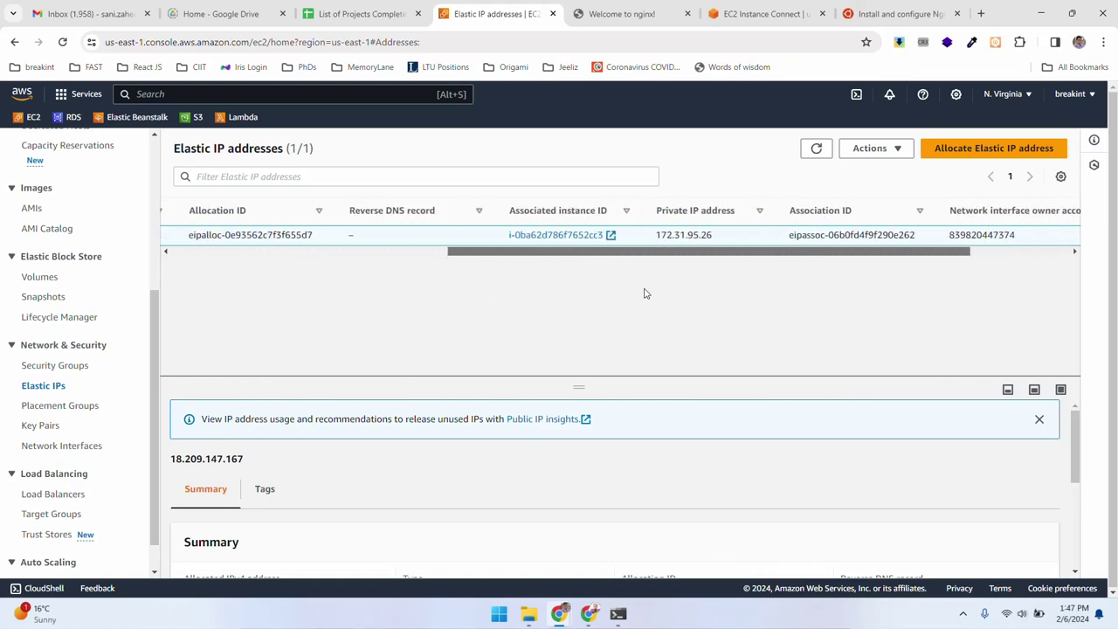
pyautogui.click(546, 235)
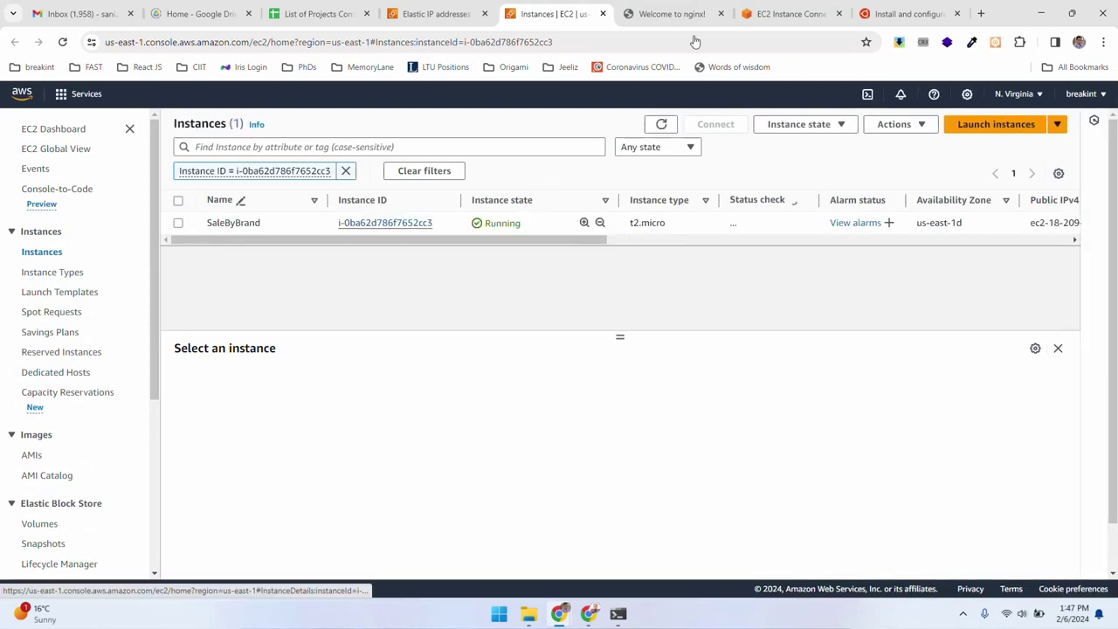
pyautogui.click(602, 13)
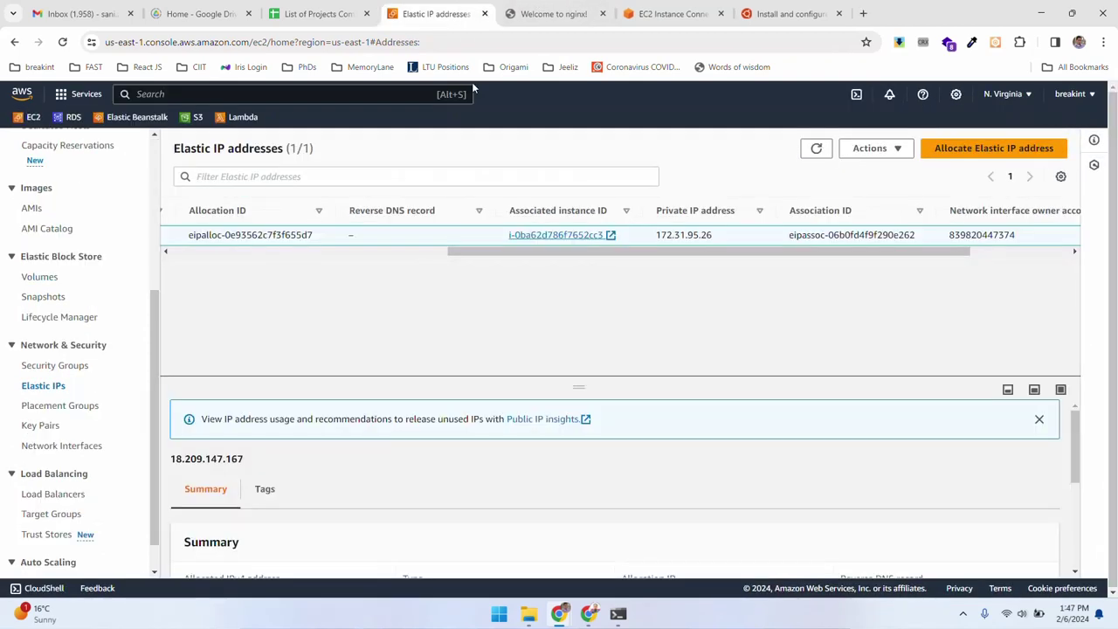
pyautogui.moveTo(557, 252); pyautogui.dragTo(261, 275)
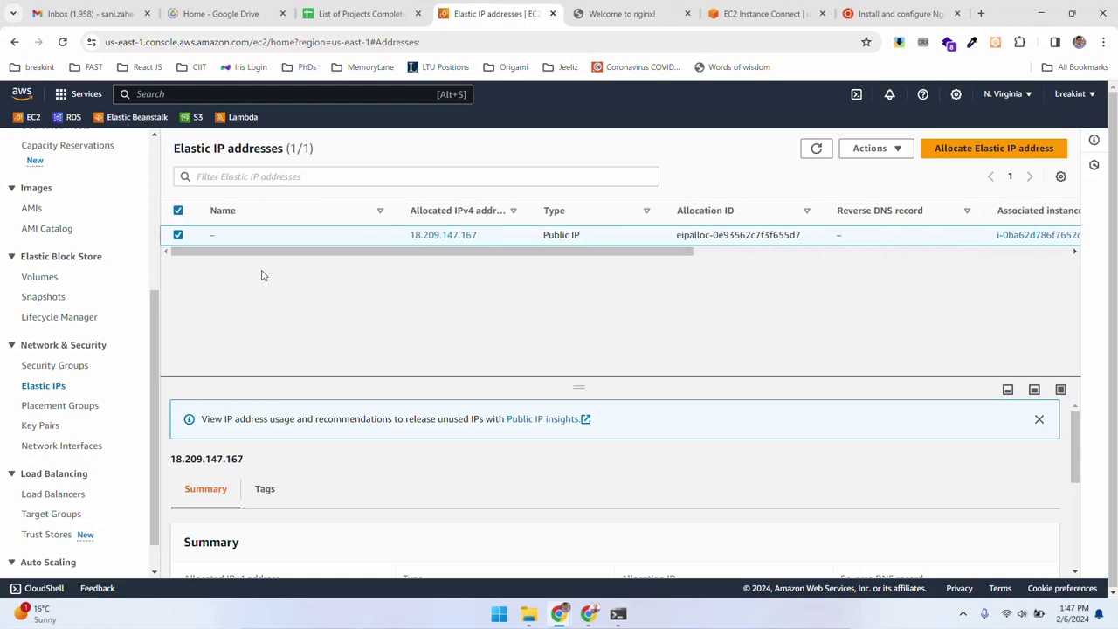
pyautogui.click(639, 13)
pyautogui.click(739, 13)
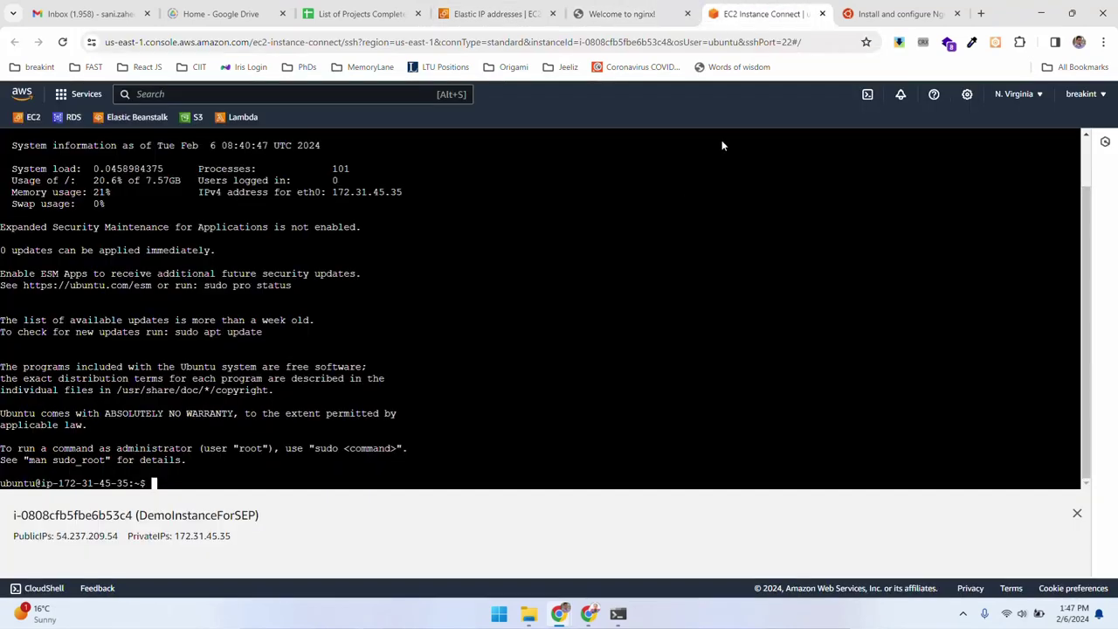
pyautogui.click(493, 13)
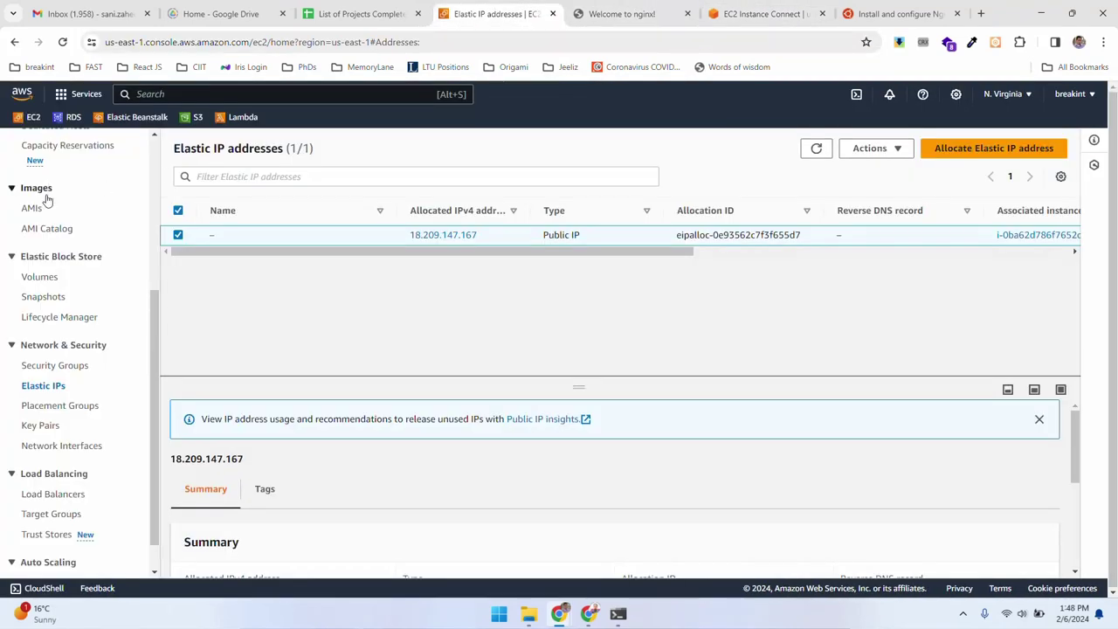
# Return to the instance list, select DemoInstanceForSEP and reboot it, confirming the reboot.
pyautogui.scroll(5, 48, 201)
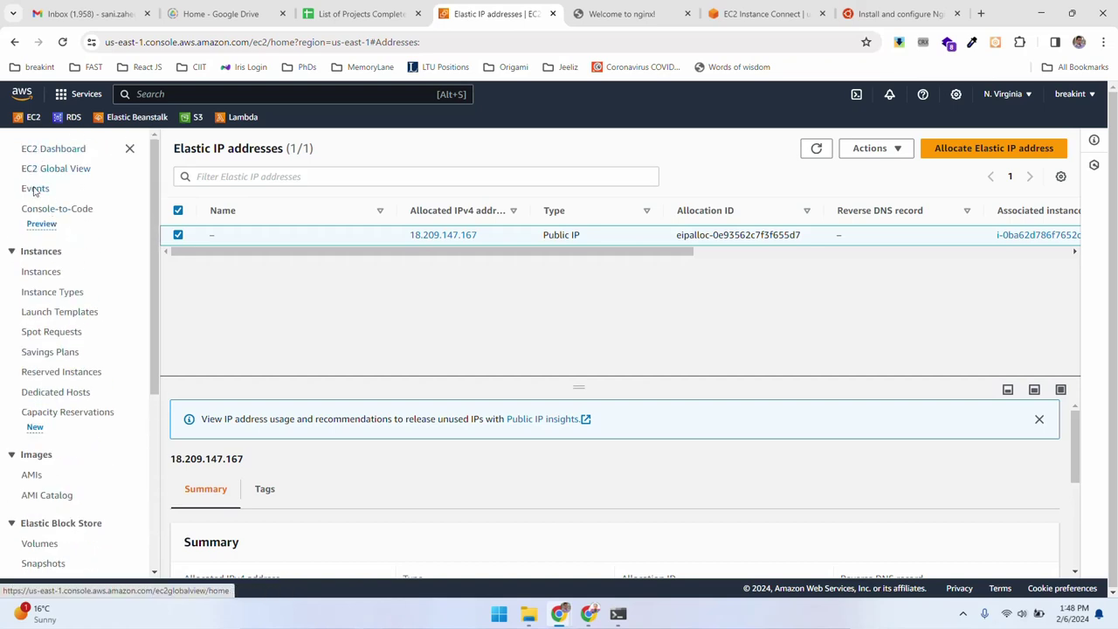
pyautogui.click(43, 274)
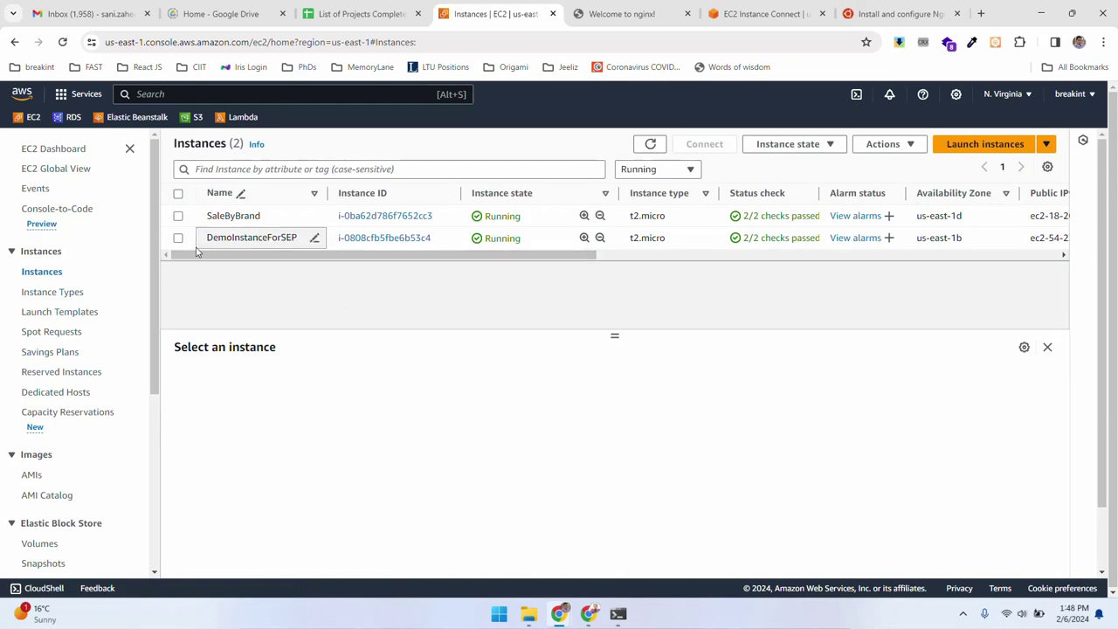
pyautogui.click(177, 238)
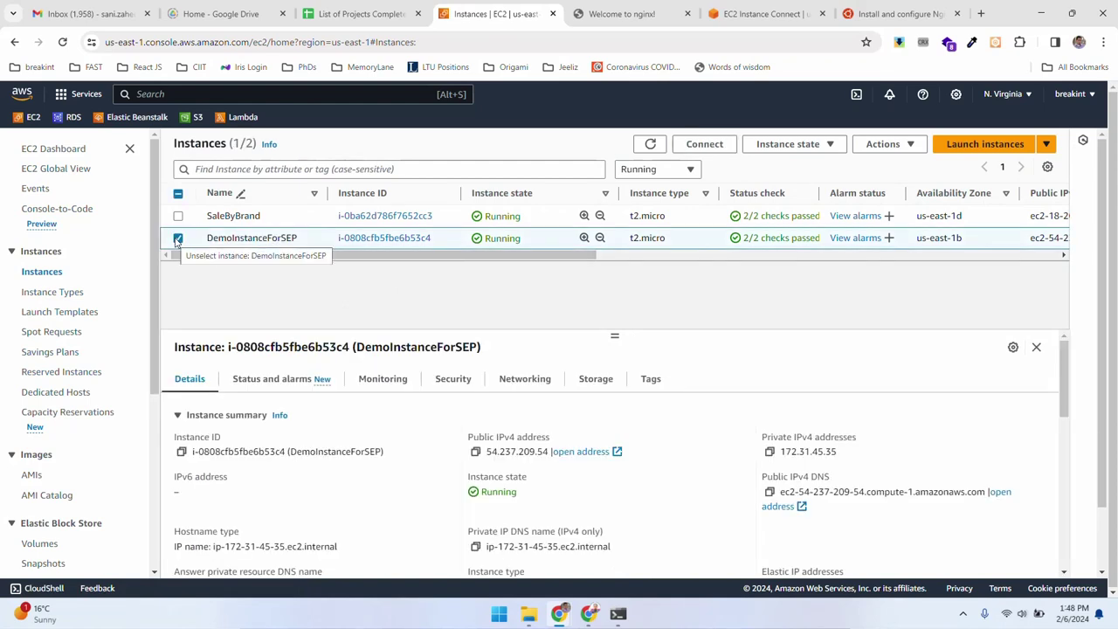
pyautogui.moveTo(577, 255); pyautogui.dragTo(908, 278)
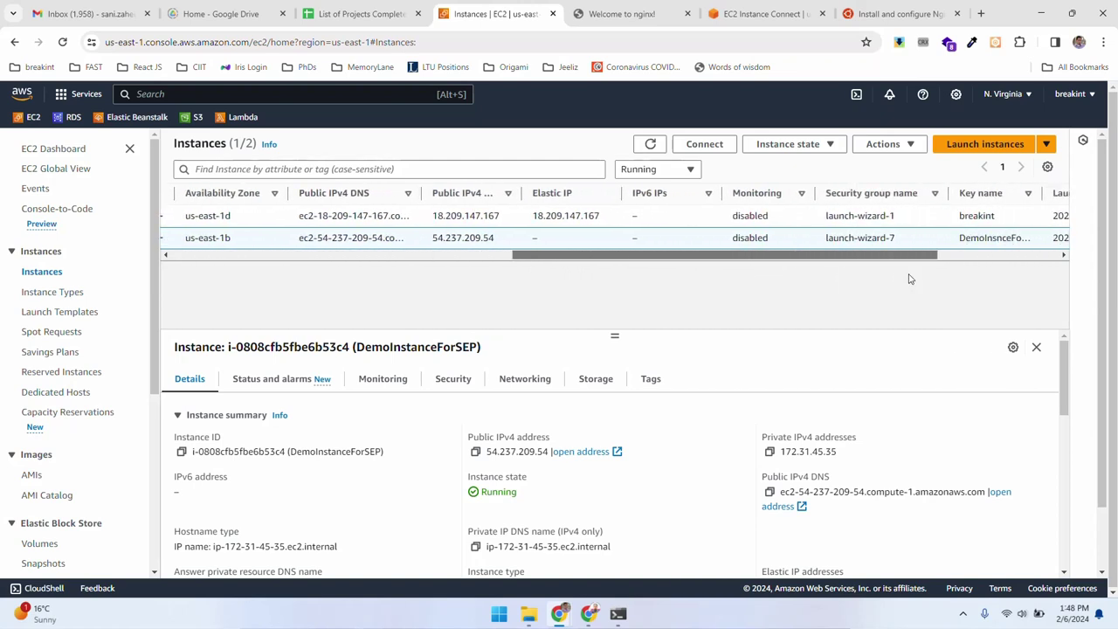
pyautogui.click(795, 145)
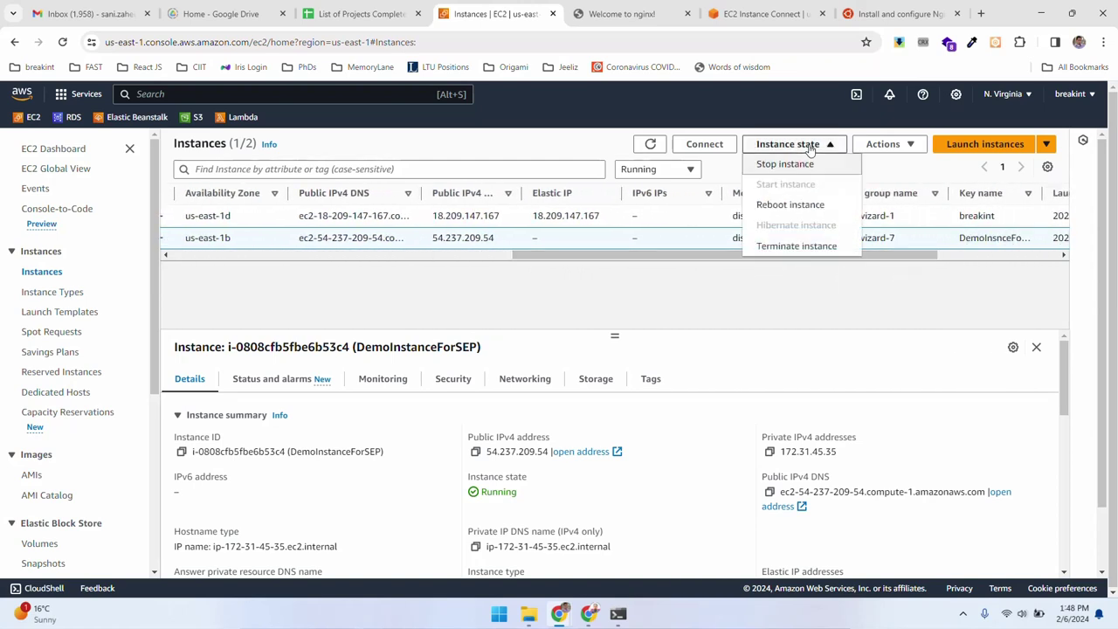
pyautogui.click(791, 211)
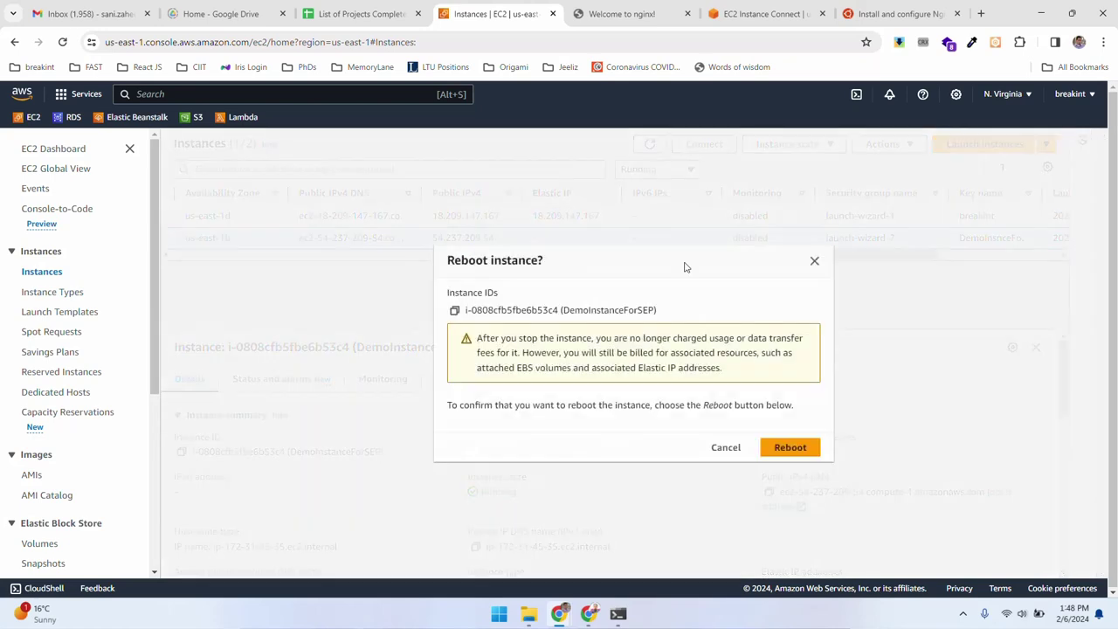
pyautogui.click(789, 447)
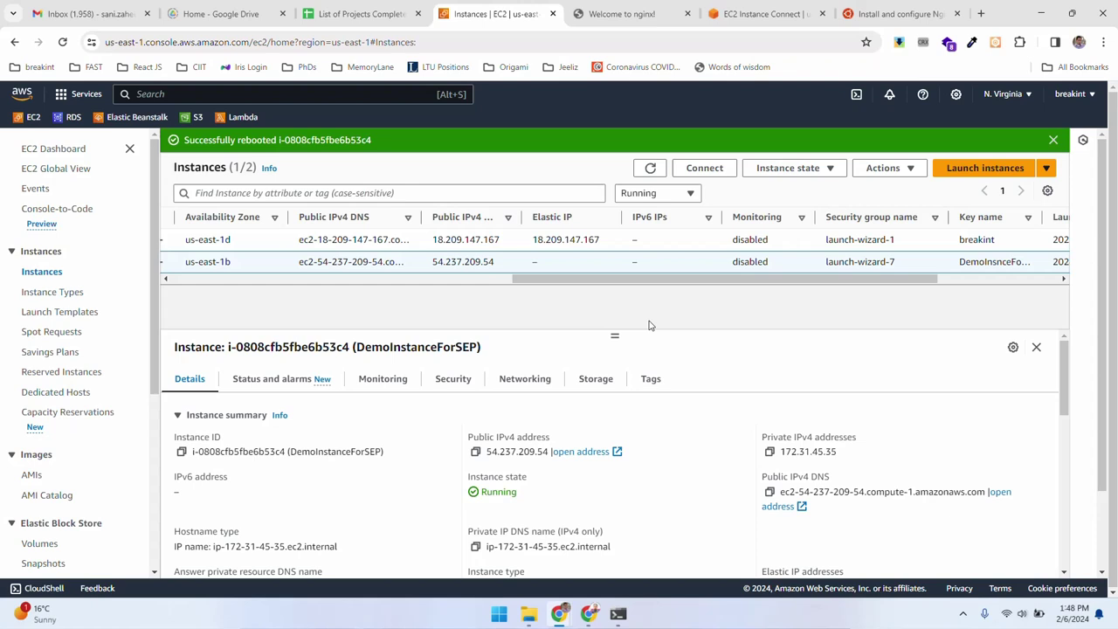
# Refresh the instance list with only DemoInstanceForSEP selected and check its state after the reboot.
pyautogui.moveTo(706, 279); pyautogui.dragTo(297, 302)
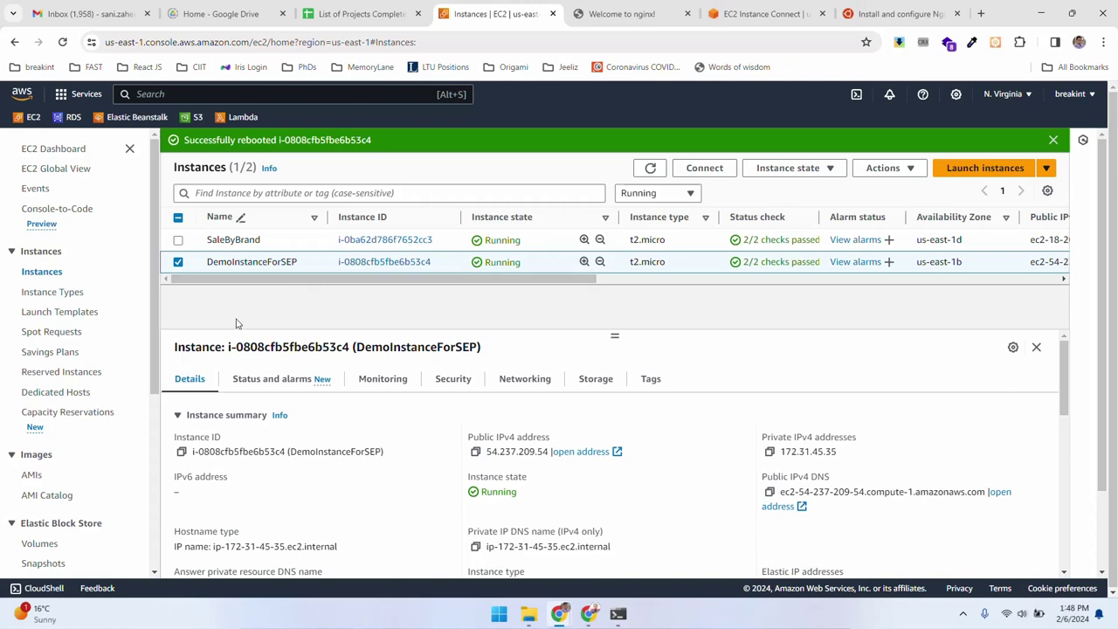
pyautogui.click(180, 241)
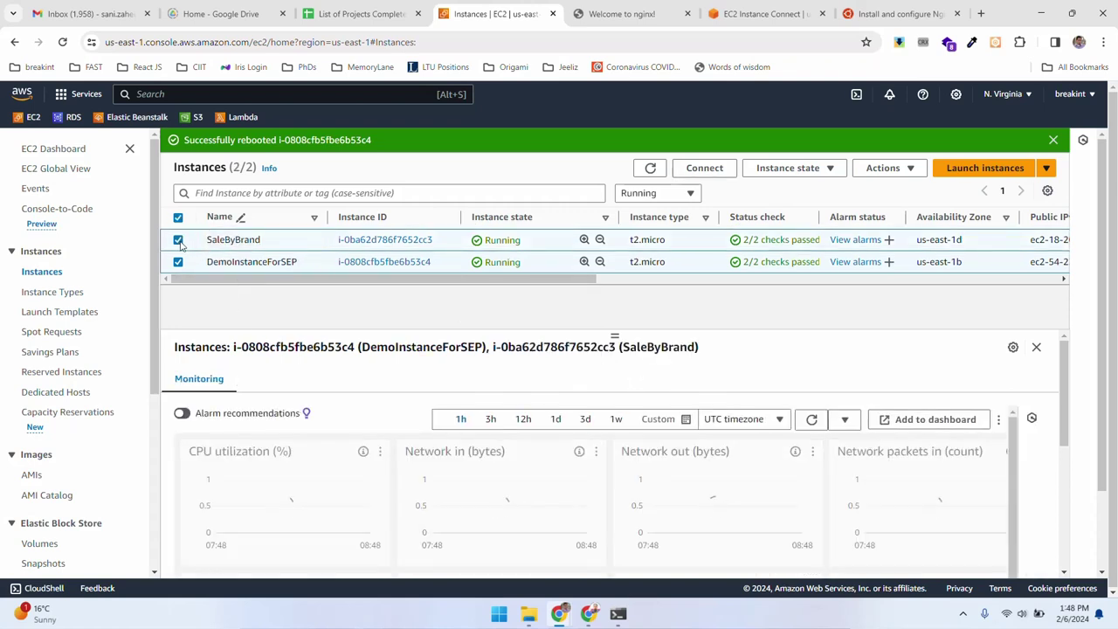
pyautogui.click(179, 241)
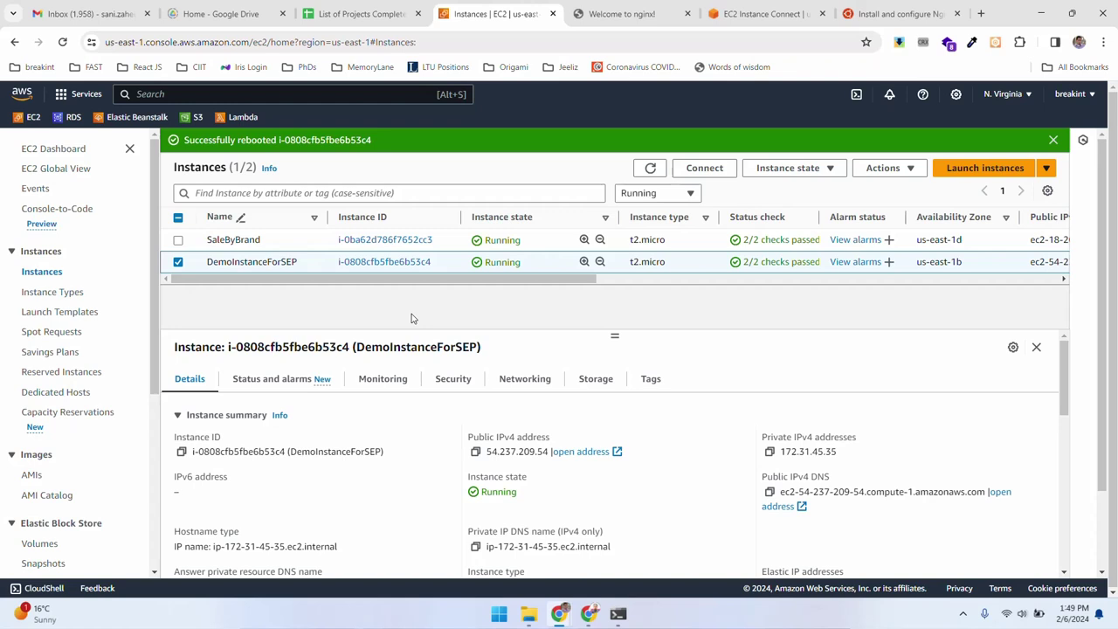
pyautogui.click(650, 168)
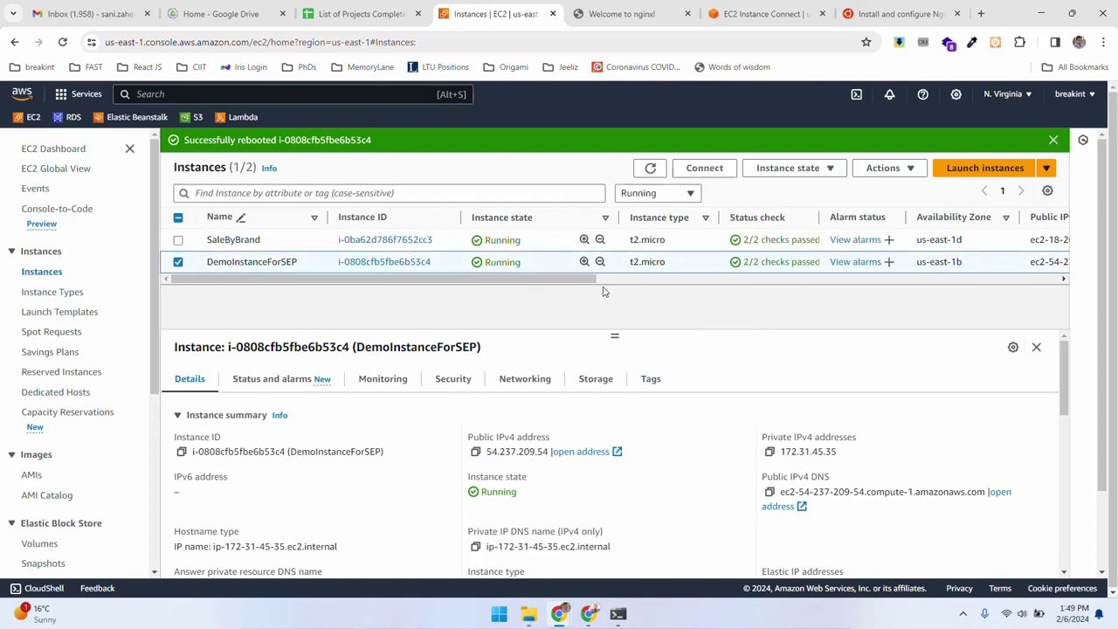
# Stop DemoInstanceForSEP, confirming the stop, and examine its public IPv4 address in the instance details.
pyautogui.moveTo(602, 289); pyautogui.dragTo(465, 299)
pyautogui.click(802, 168)
pyautogui.click(784, 188)
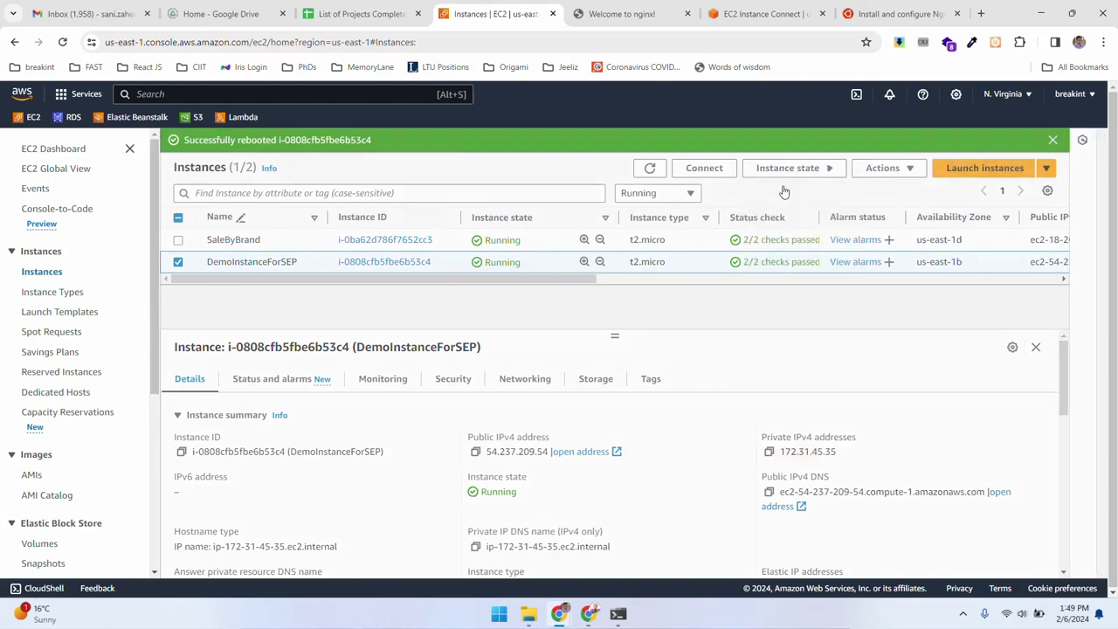
pyautogui.click(794, 449)
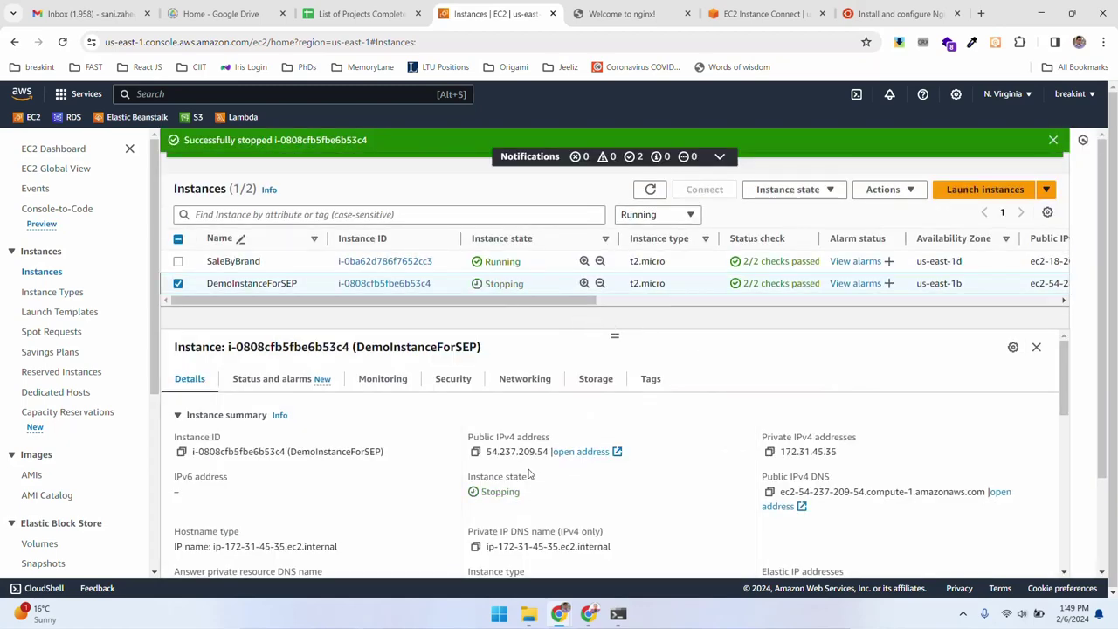
pyautogui.moveTo(486, 452); pyautogui.dragTo(545, 451)
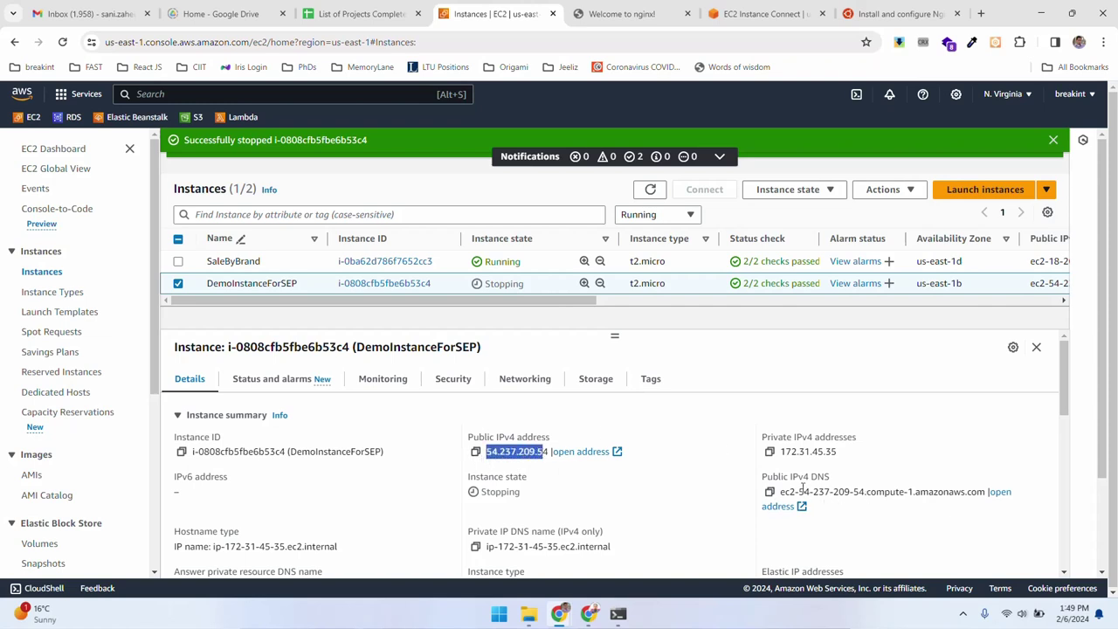
pyautogui.click(685, 360)
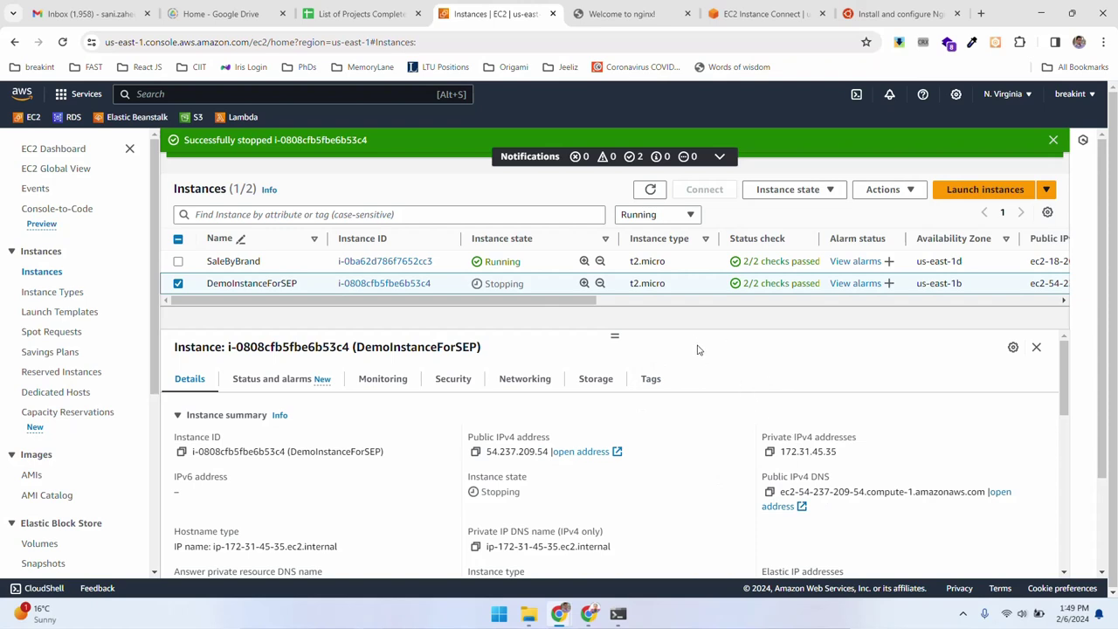
# Refresh the instance list and filter it to show Stopped instances.
pyautogui.click(649, 190)
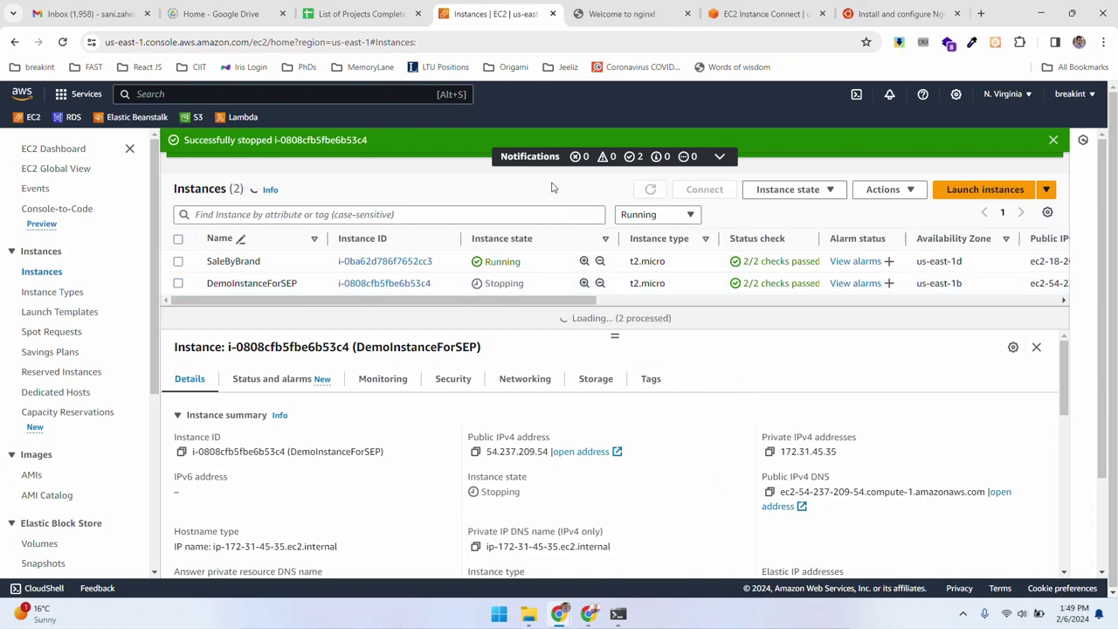
pyautogui.click(638, 219)
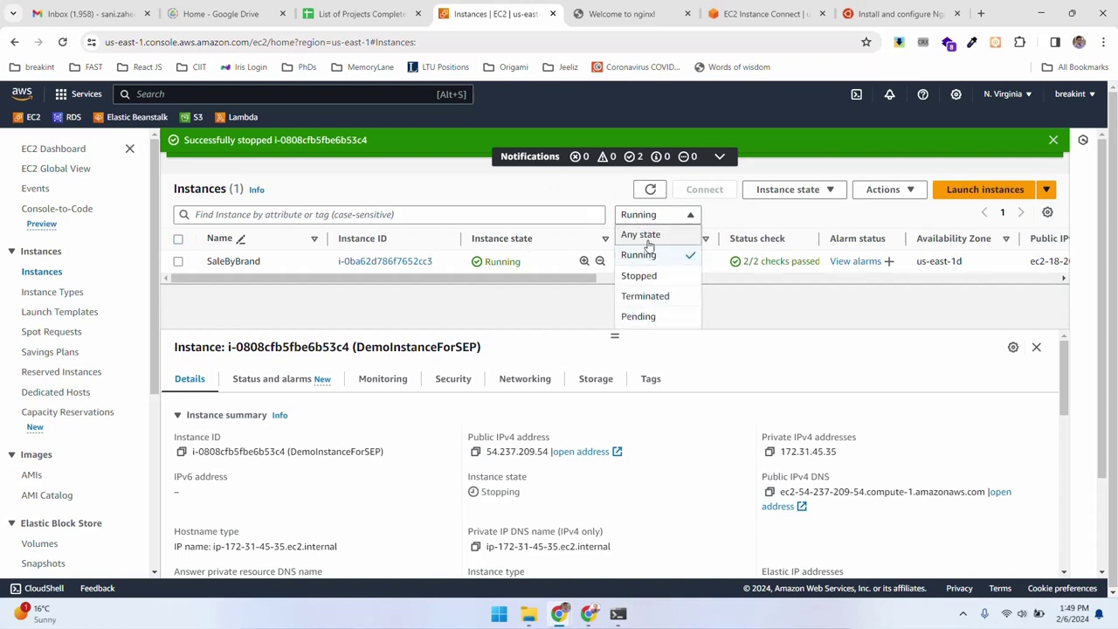
pyautogui.click(639, 275)
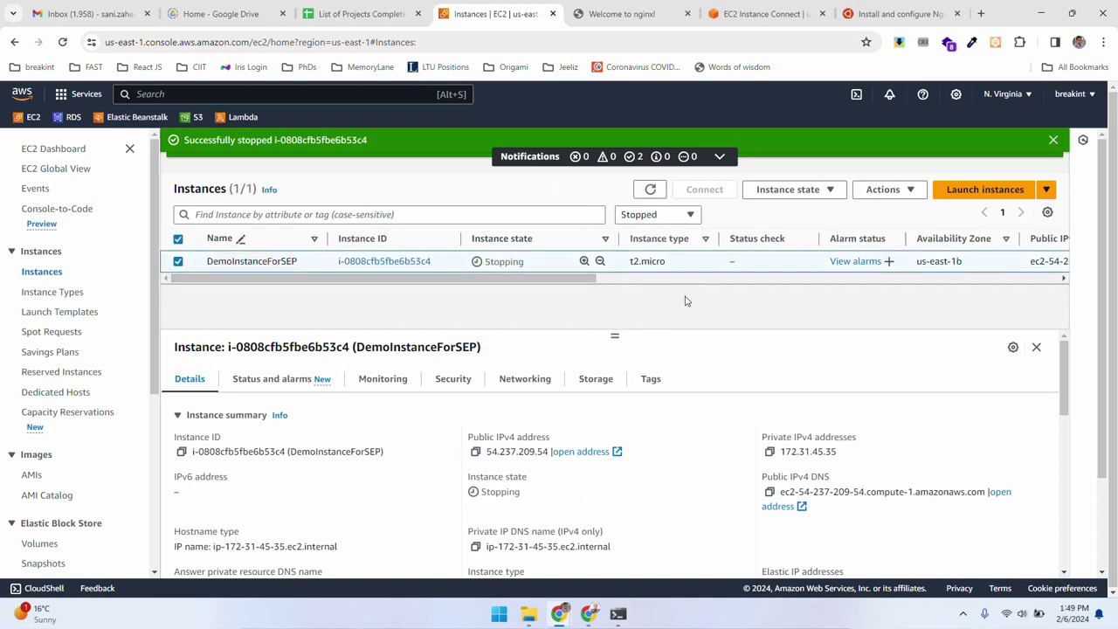
# Try to start DemoInstanceForSEP while it is still stopping, and dismiss the notifications.
pyautogui.click(825, 195)
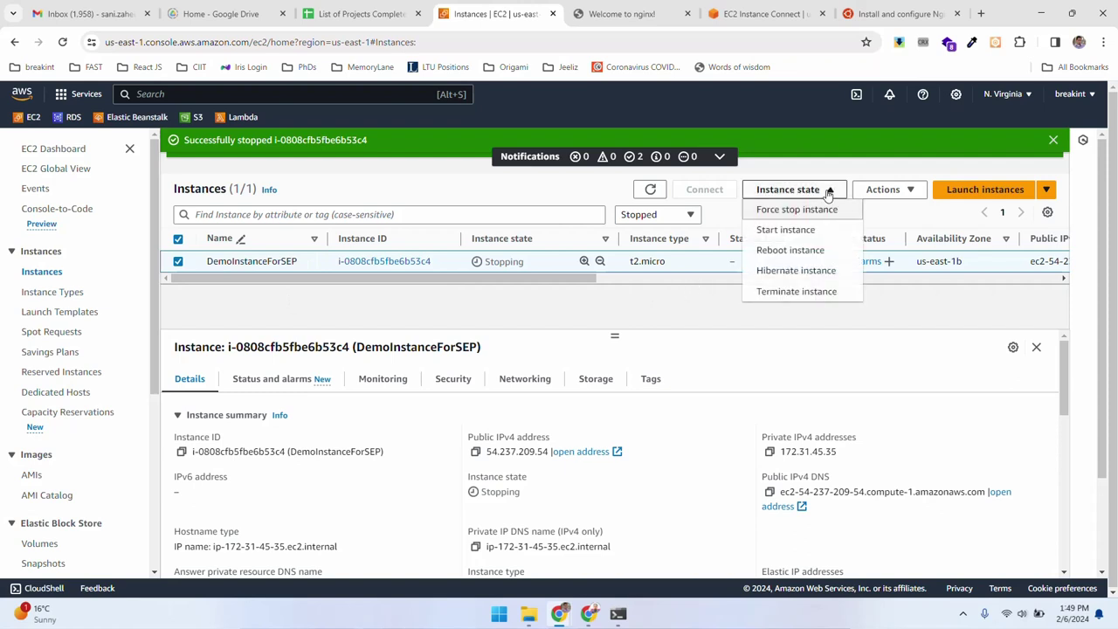
pyautogui.click(791, 237)
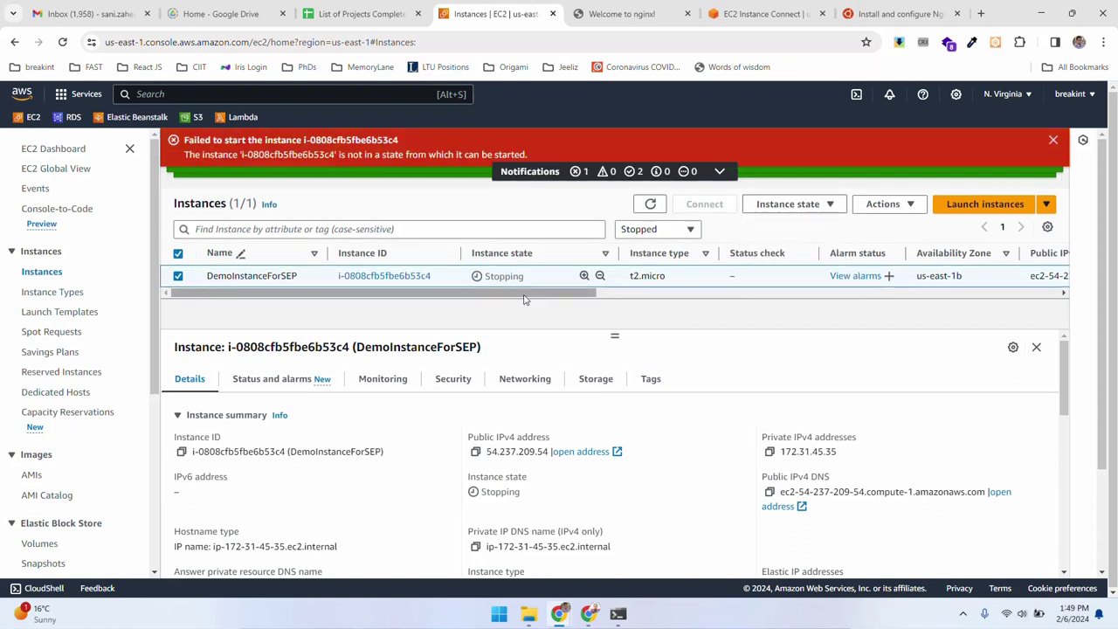
pyautogui.click(1053, 141)
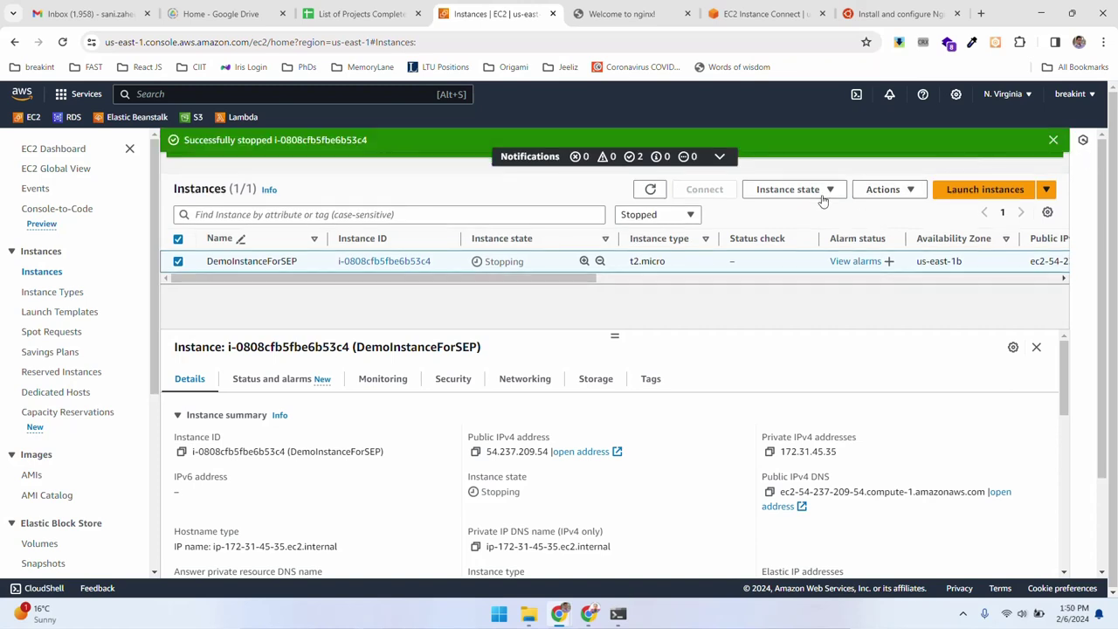
pyautogui.click(1053, 140)
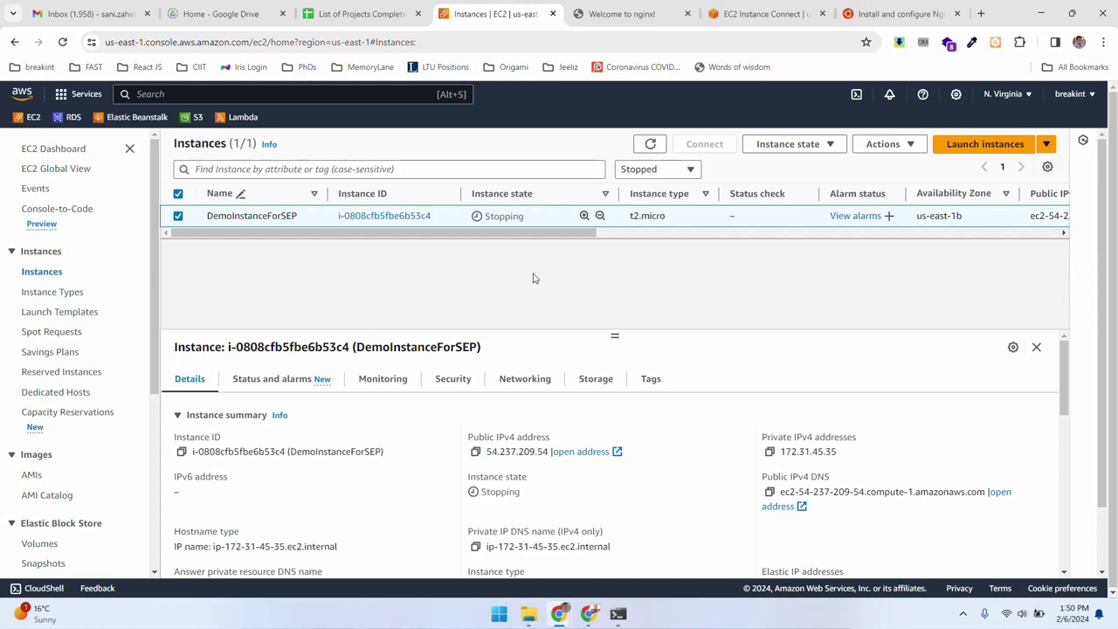
# Refresh the instance list repeatedly and check the state of DemoInstanceForSEP.
pyautogui.click(647, 144)
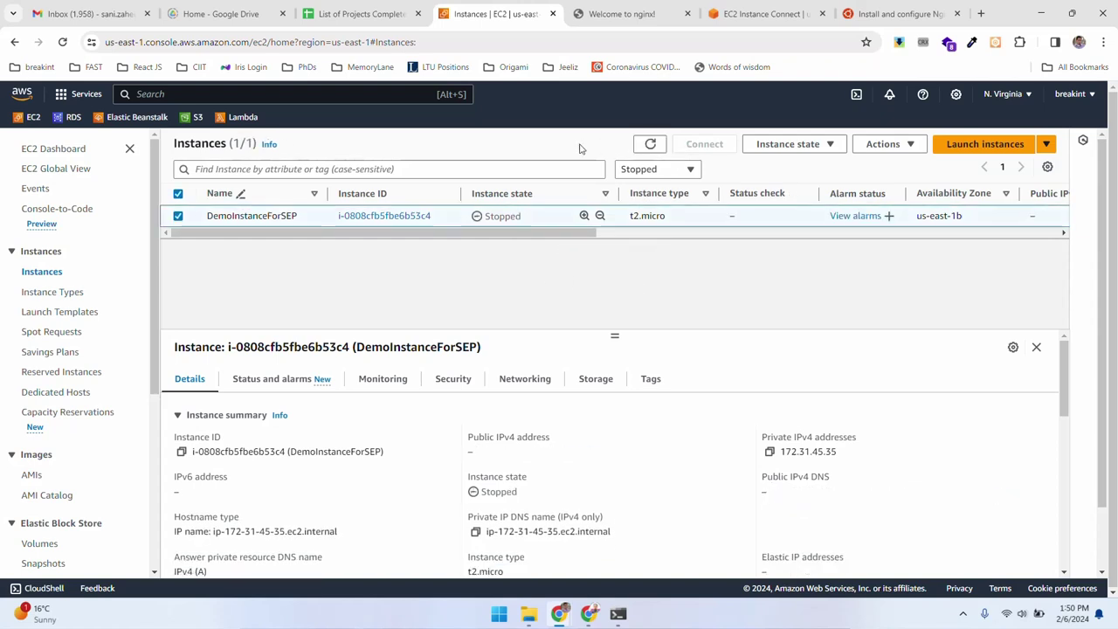
pyautogui.click(651, 145)
pyautogui.click(651, 146)
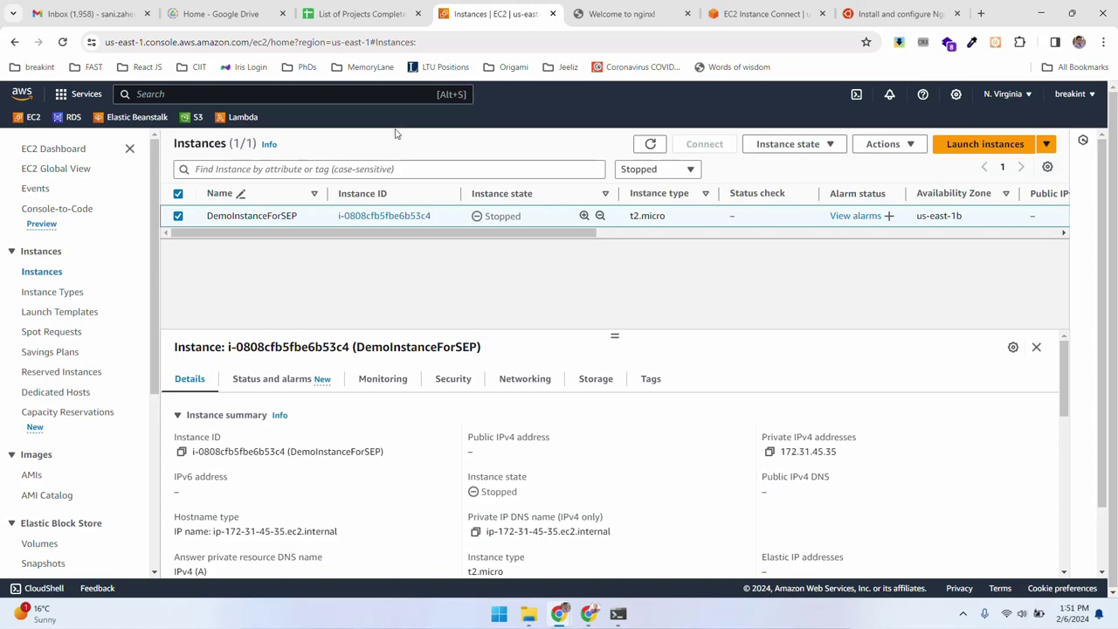
pyautogui.click(650, 144)
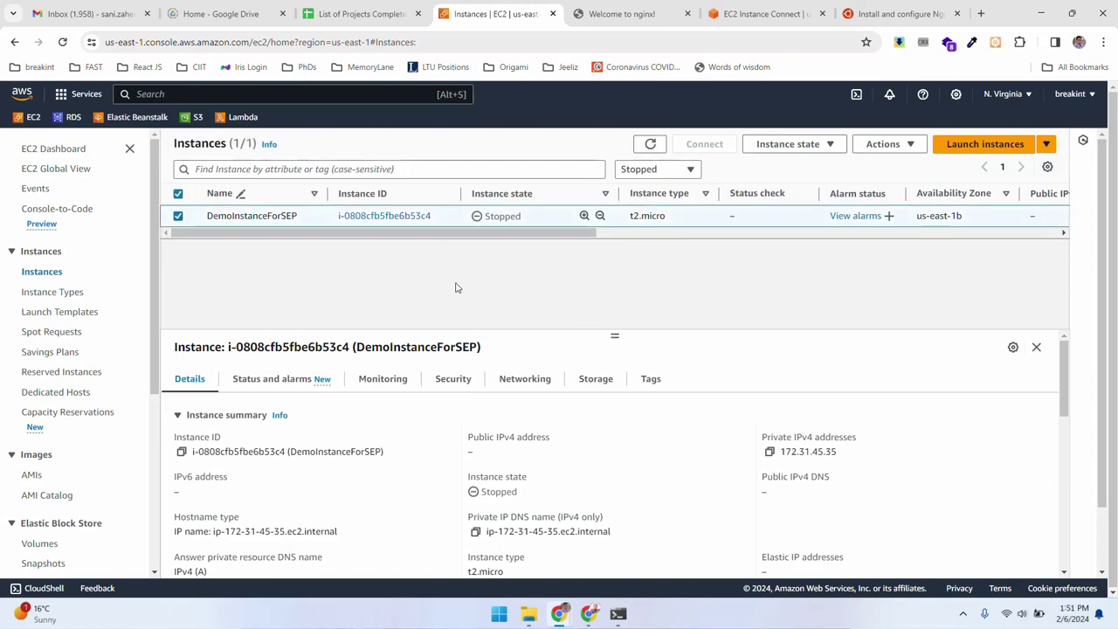
pyautogui.doubleClick(502, 216)
pyautogui.click(534, 251)
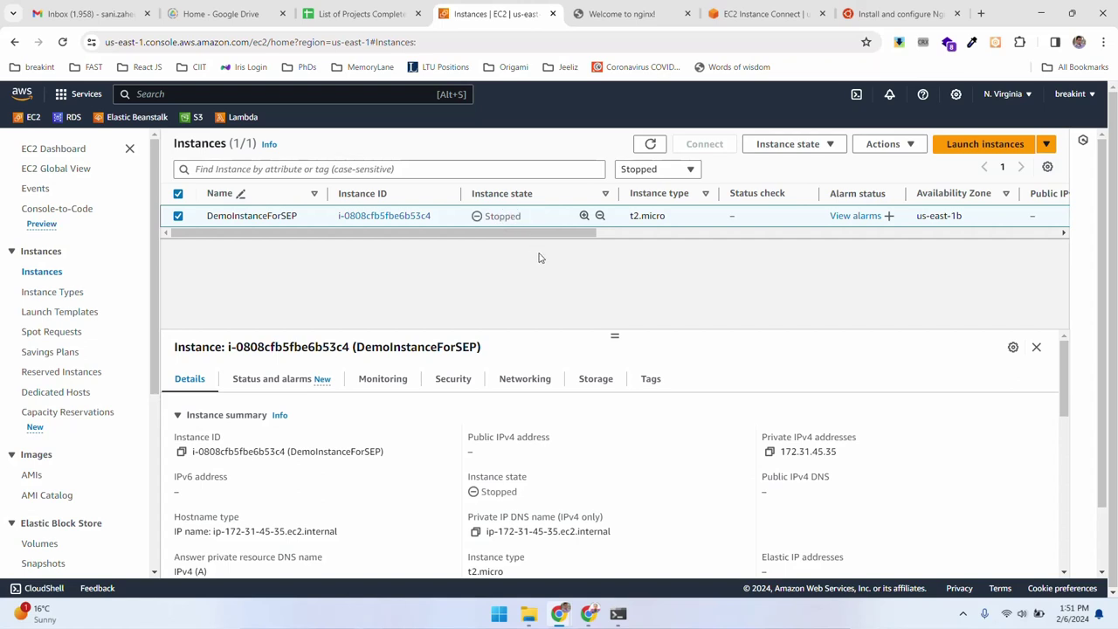
# Start the stopped DemoInstanceForSEP and dismiss the notification.
pyautogui.click(808, 144)
pyautogui.click(778, 185)
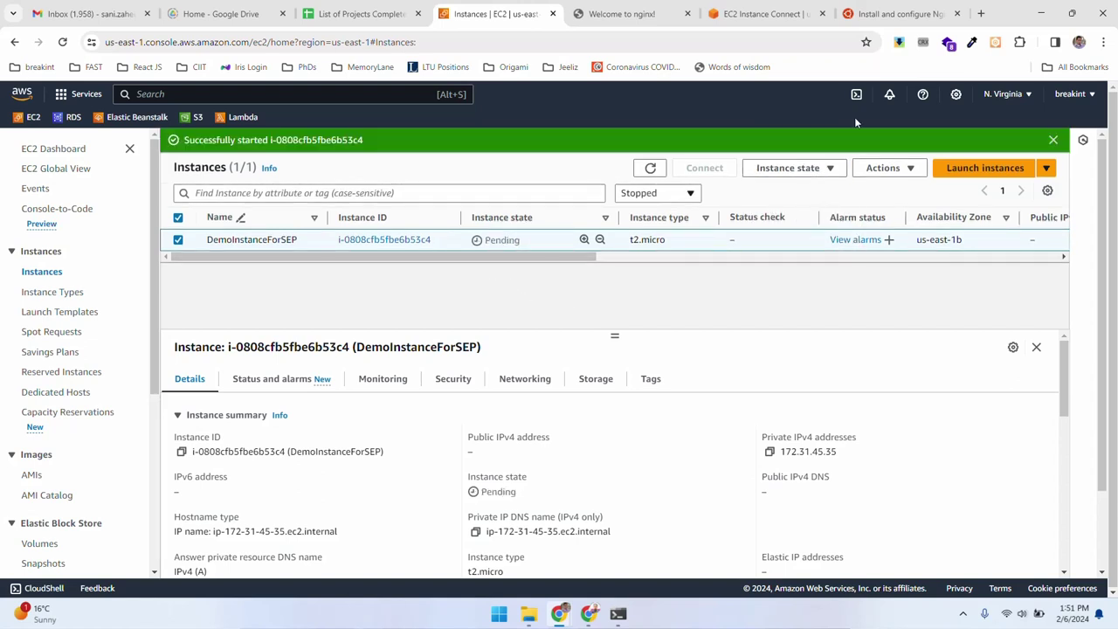
pyautogui.click(1053, 141)
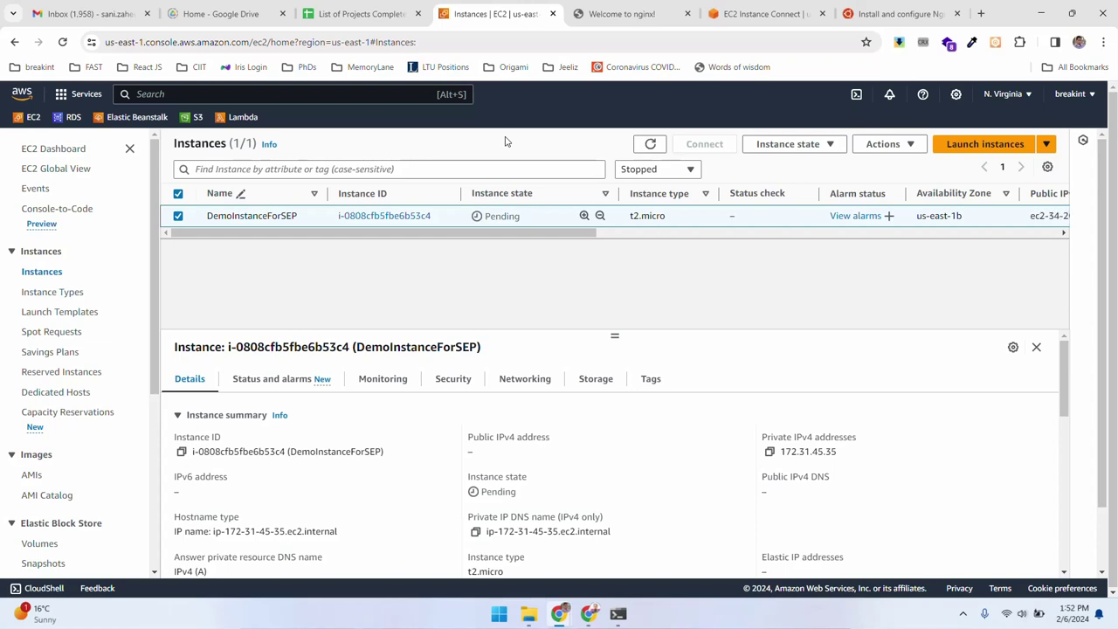
# Refresh the instance list and filter it to show Running instances.
pyautogui.click(650, 143)
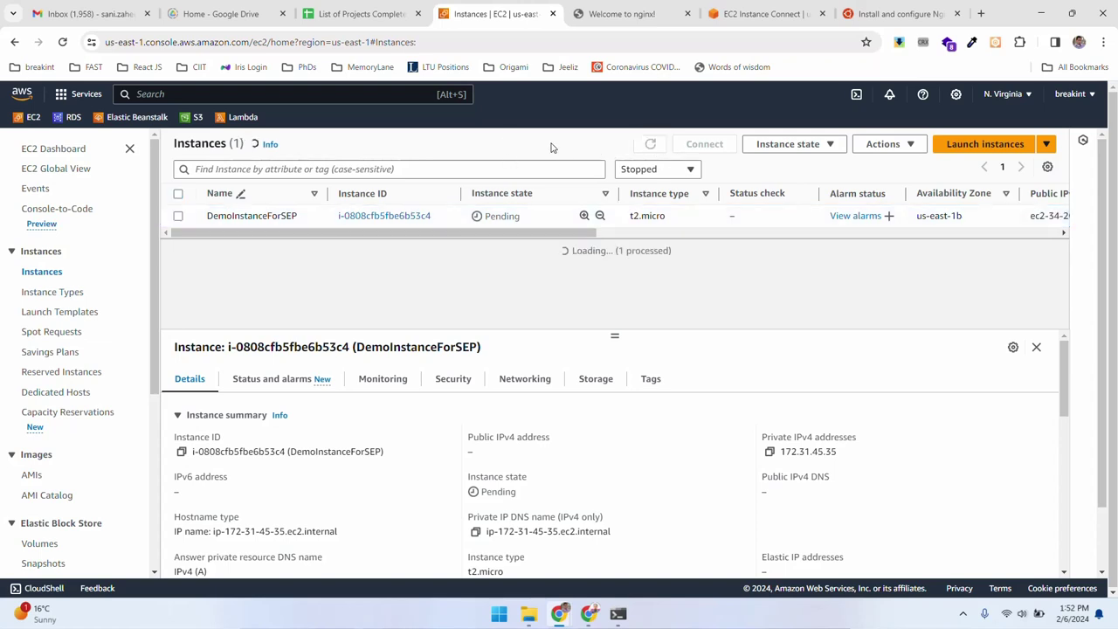
pyautogui.click(661, 173)
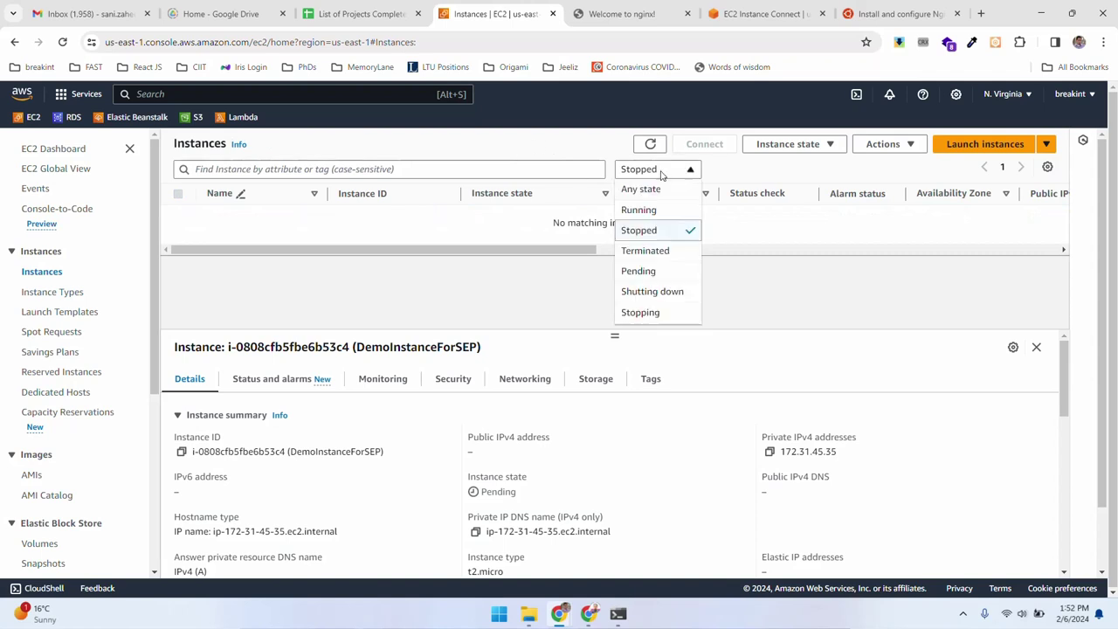
pyautogui.click(644, 210)
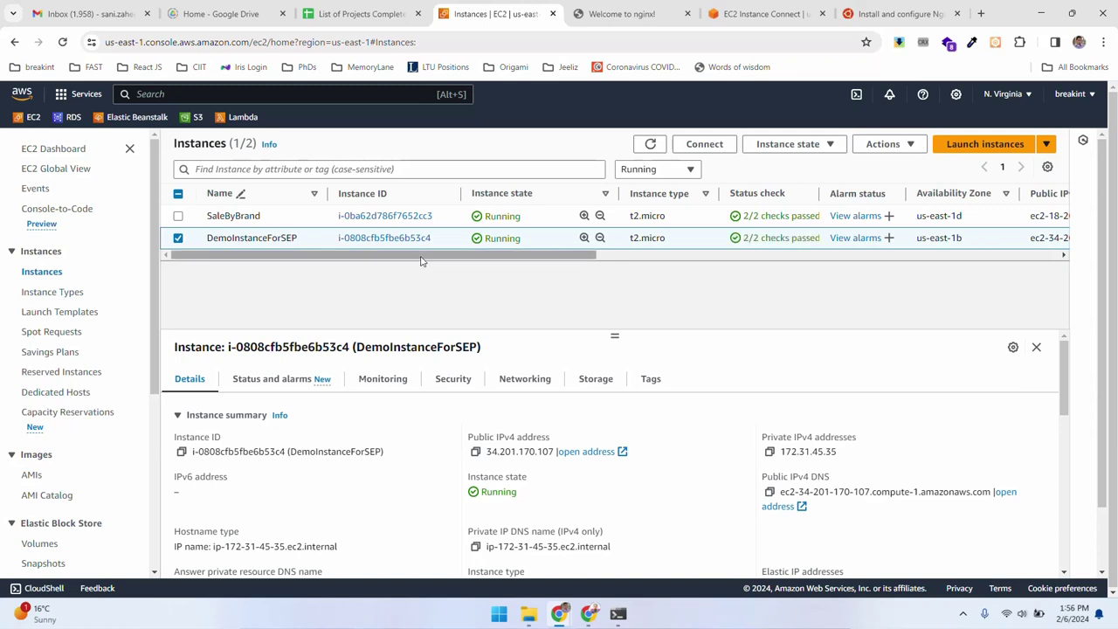
# Examine the public IPv4 address of the restarted DemoInstanceForSEP and reload the nginx page at its old DNS address.
pyautogui.moveTo(490, 451); pyautogui.dragTo(541, 455)
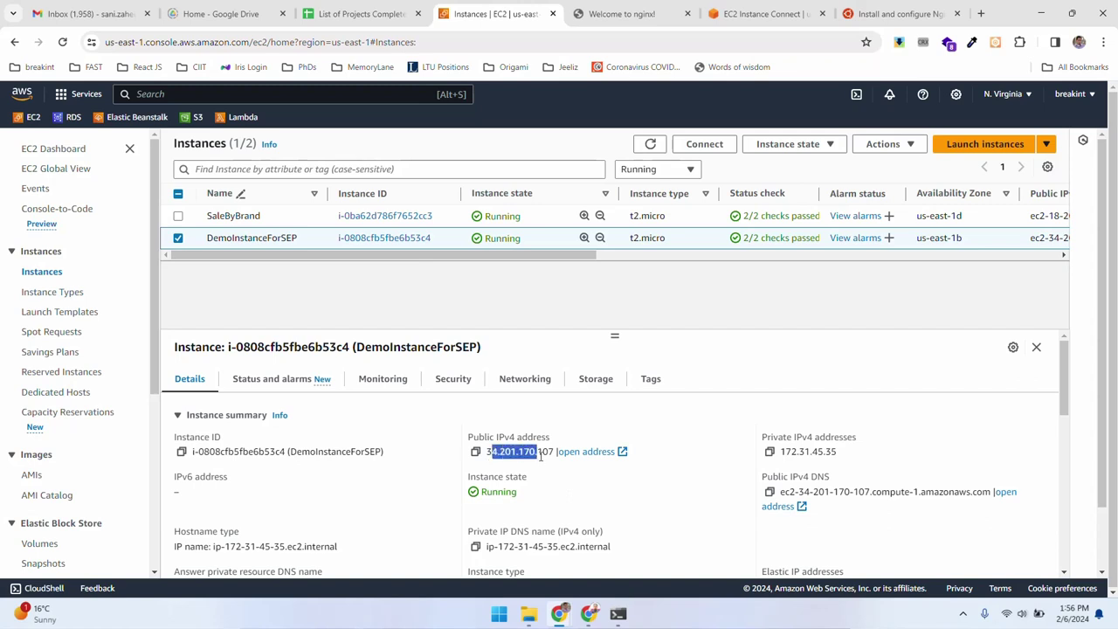
pyautogui.click(542, 463)
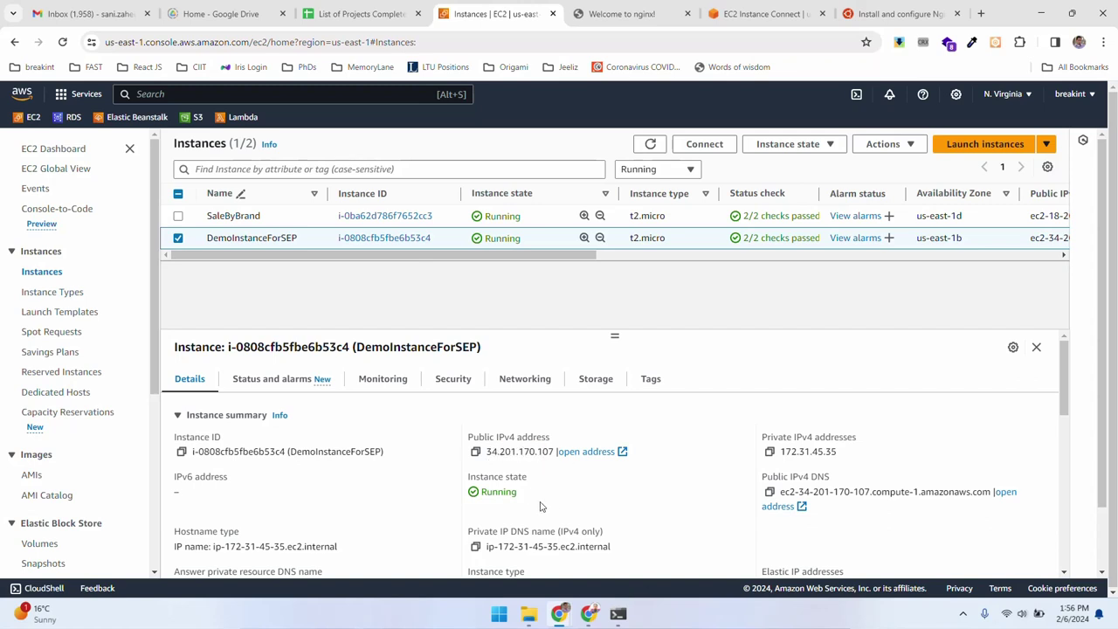
pyautogui.click(603, 10)
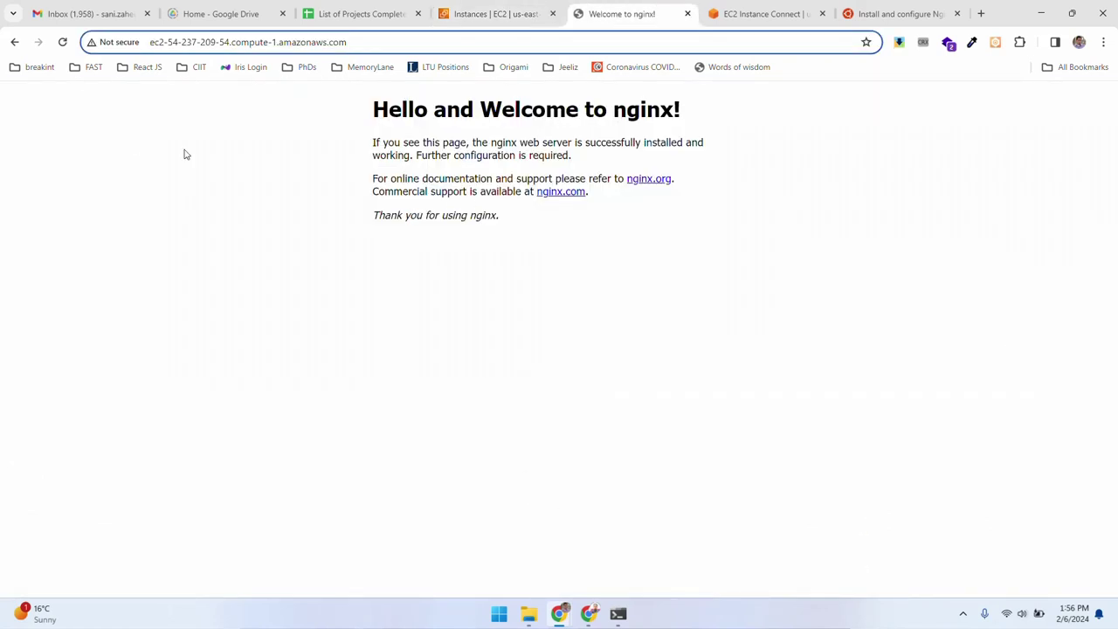
pyautogui.press('Return')
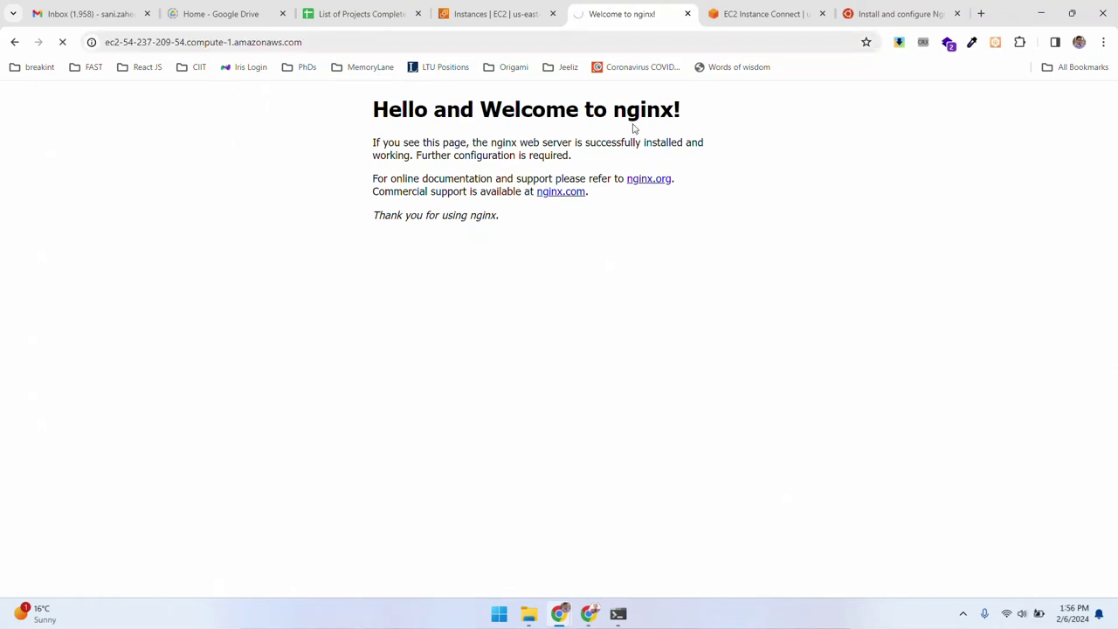
# Copy the new public IPv4 DNS of DemoInstanceForSEP and load it in the browser tab holding the nginx page.
pyautogui.click(493, 13)
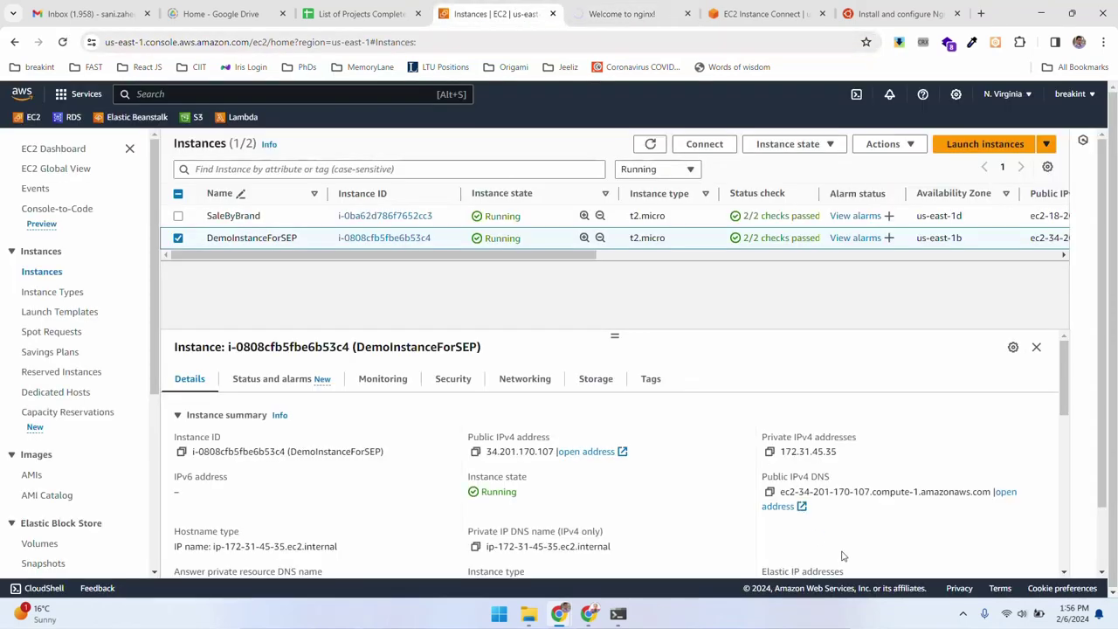
pyautogui.click(769, 492)
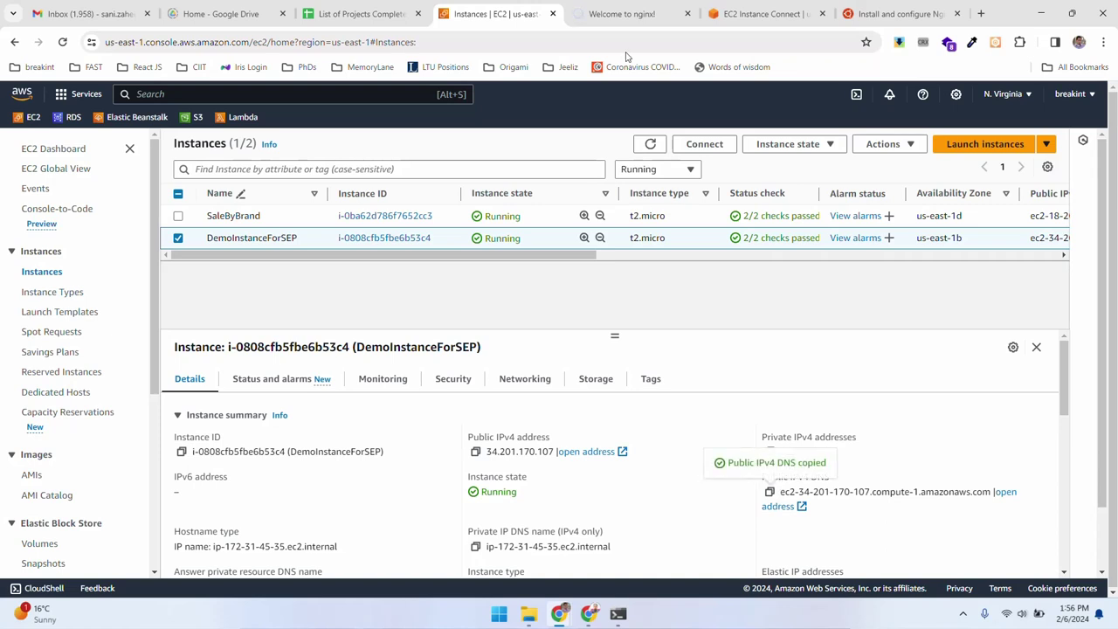
pyautogui.click(633, 13)
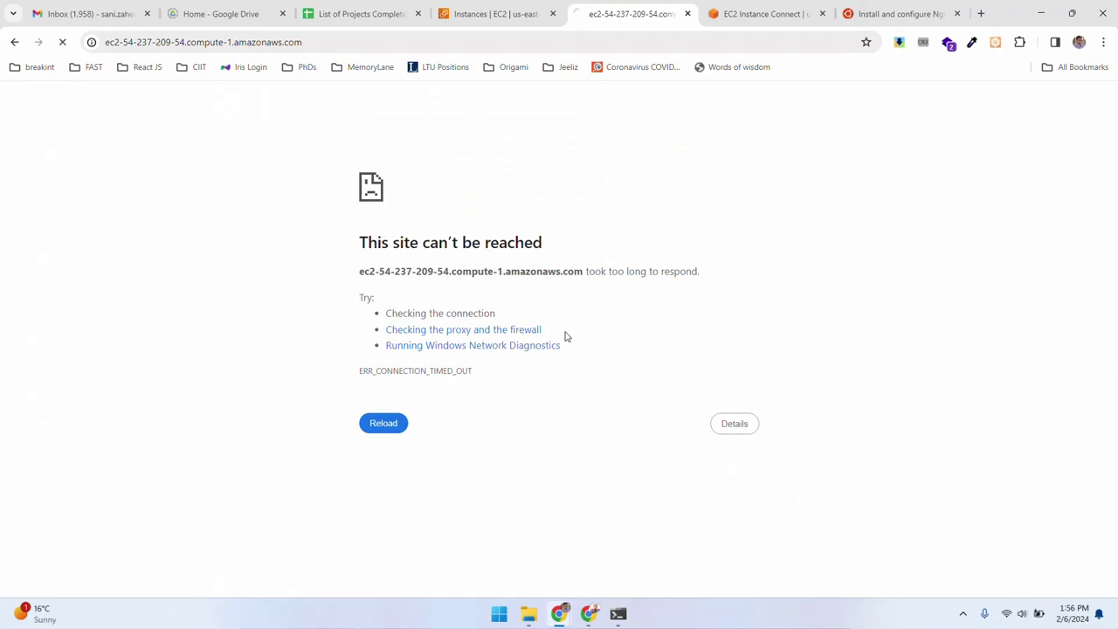
pyautogui.click(373, 42)
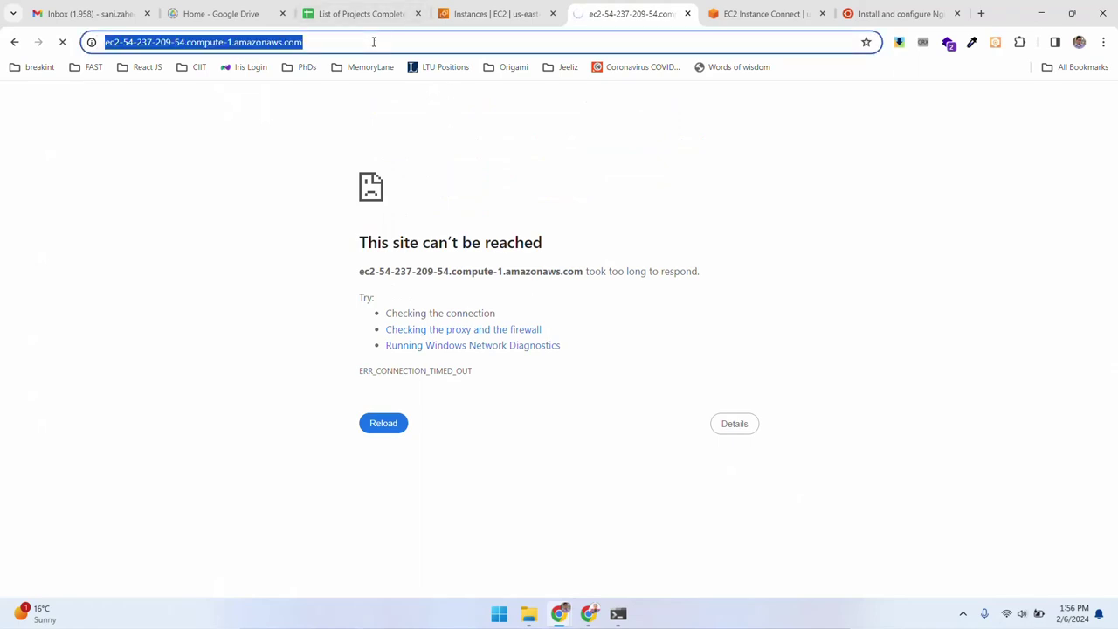
pyautogui.hotkey('ctrl', 'v')
pyautogui.press('Return')
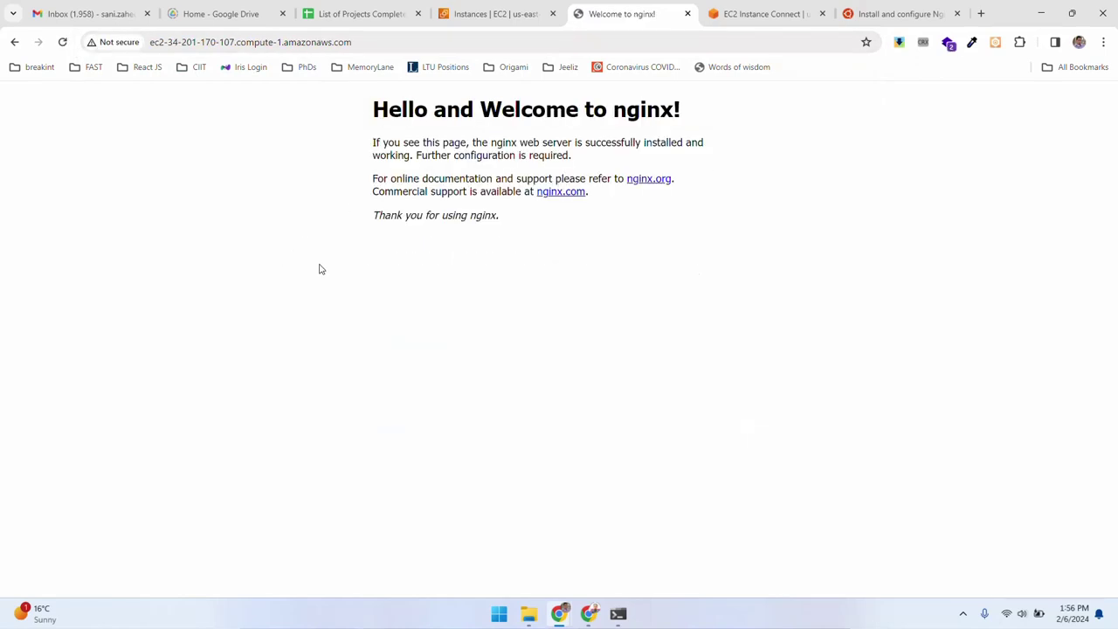
# Return to the instance list and compare the public DNS, public IPv4 and Elastic IP columns of both instances.
pyautogui.click(489, 14)
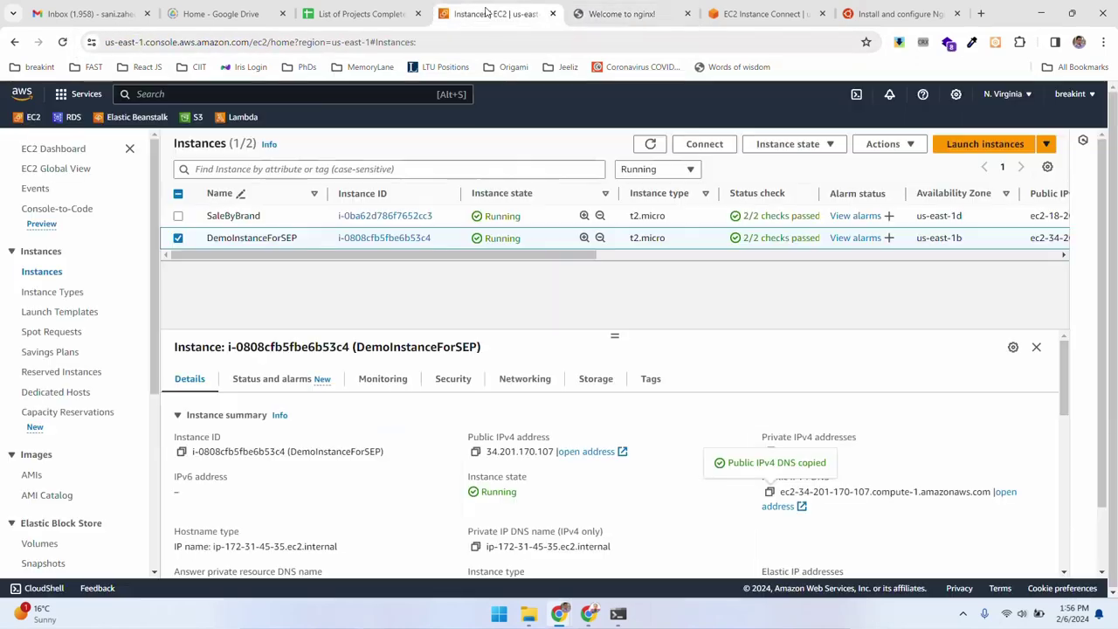
pyautogui.moveTo(561, 256); pyautogui.dragTo(811, 254)
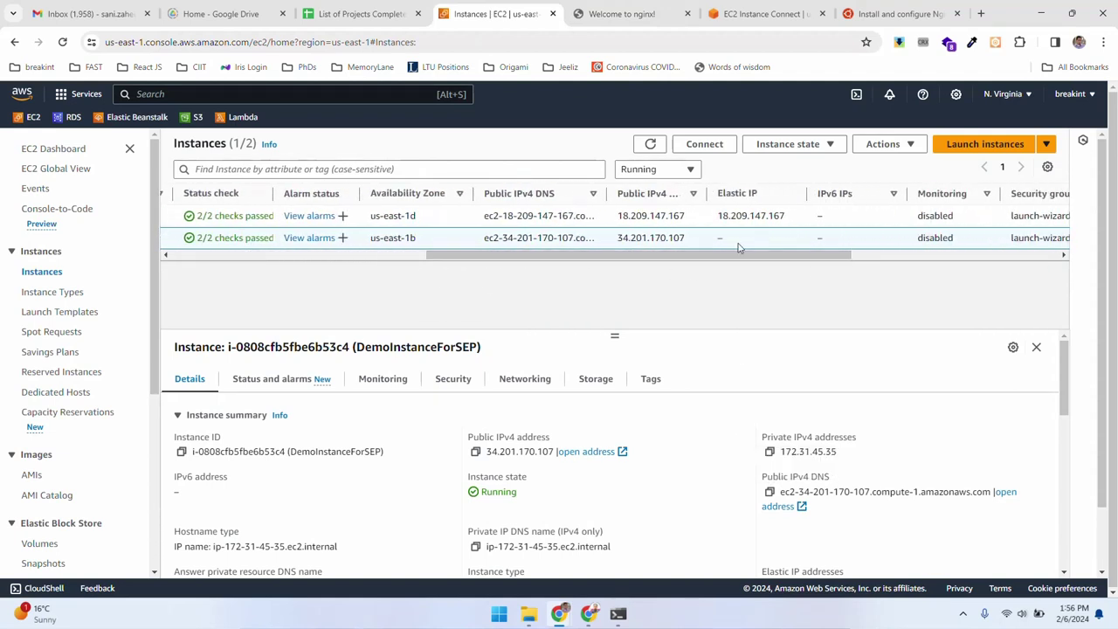
pyautogui.moveTo(698, 260); pyautogui.dragTo(295, 271)
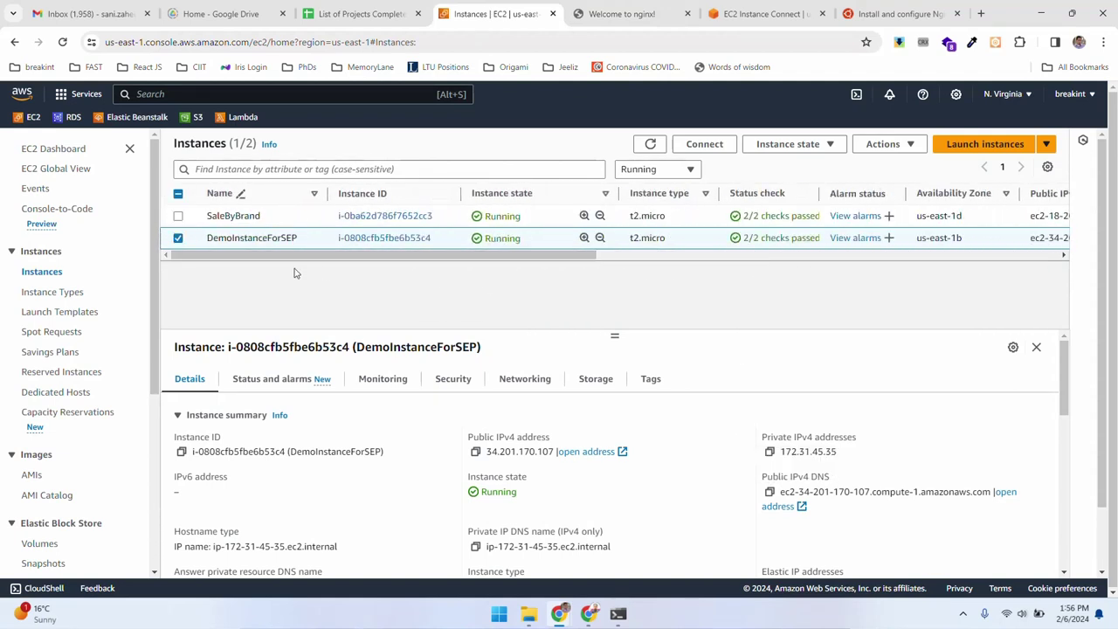
# Deselect DemoInstanceForSEP, examine the address details of SaleByBrand, and clear its selection.
pyautogui.click(178, 241)
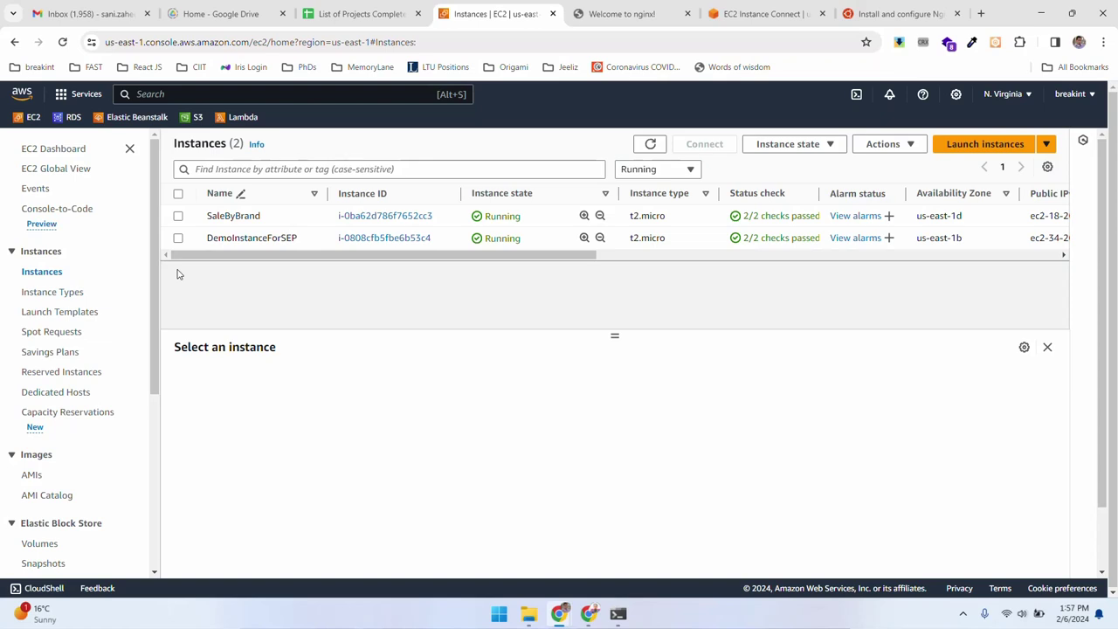
pyautogui.click(178, 215)
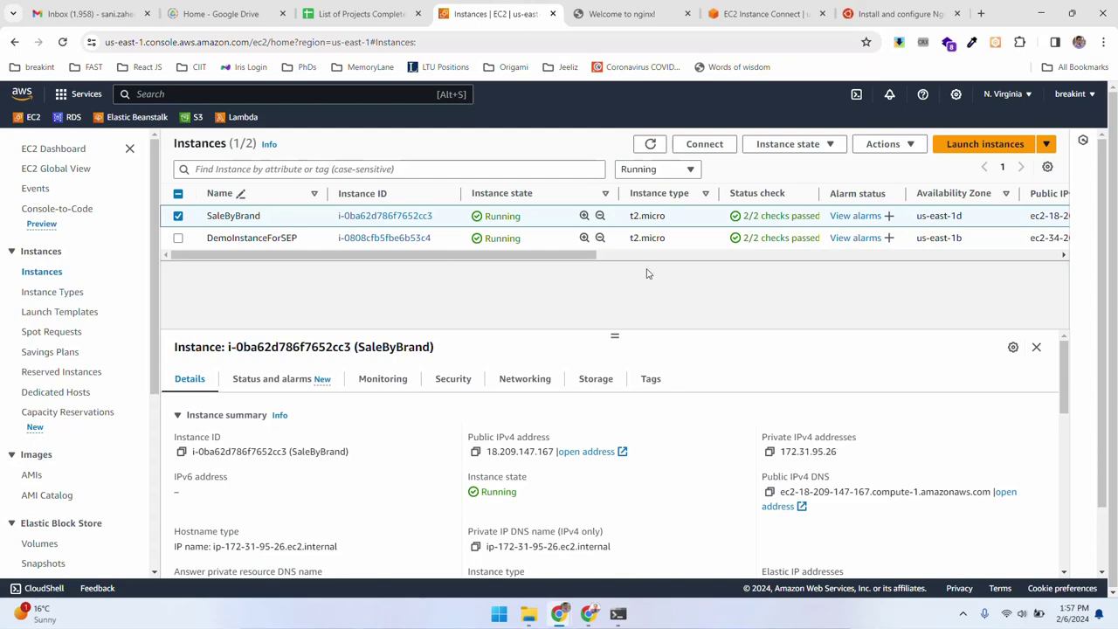
pyautogui.click(654, 11)
pyautogui.click(516, 10)
pyautogui.click(177, 216)
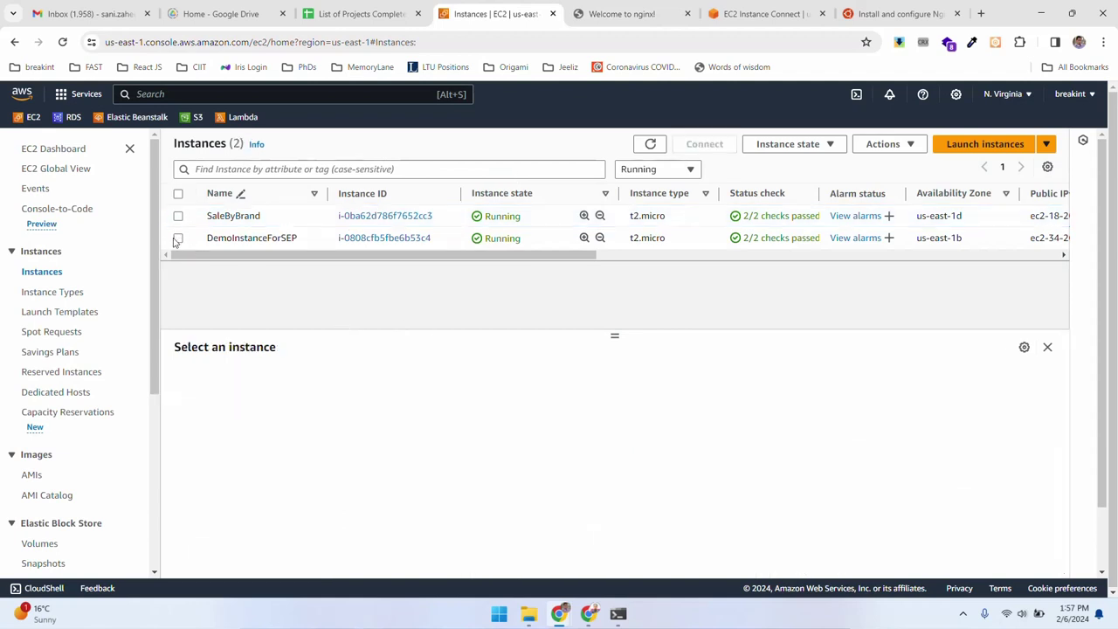
# Stop the running DemoInstanceForSEP instance and confirm the stop.
pyautogui.click(177, 238)
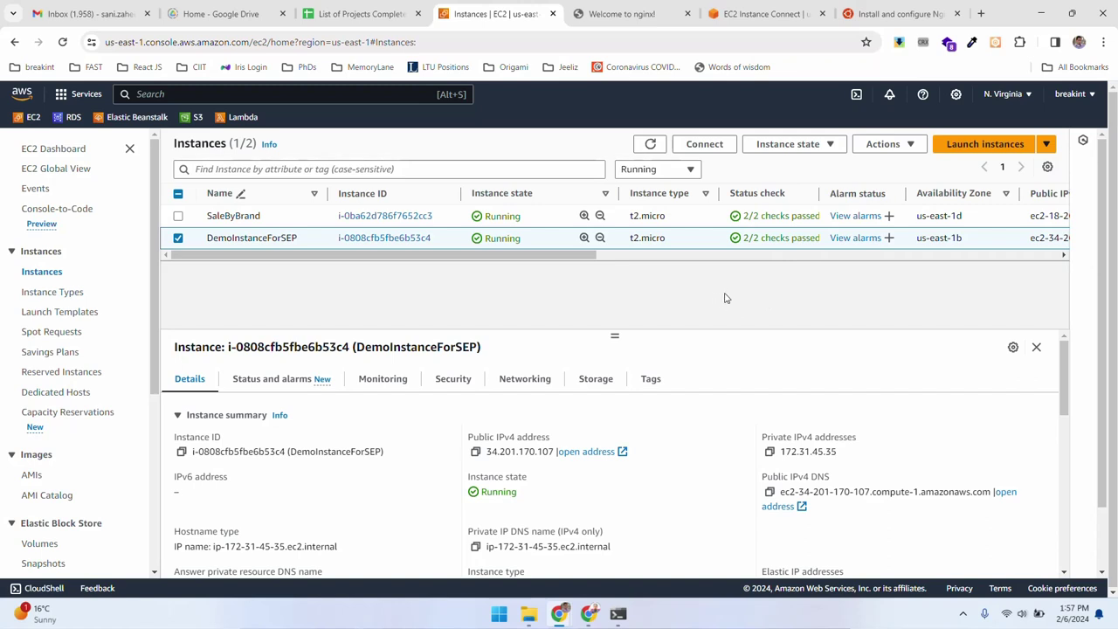
pyautogui.click(813, 149)
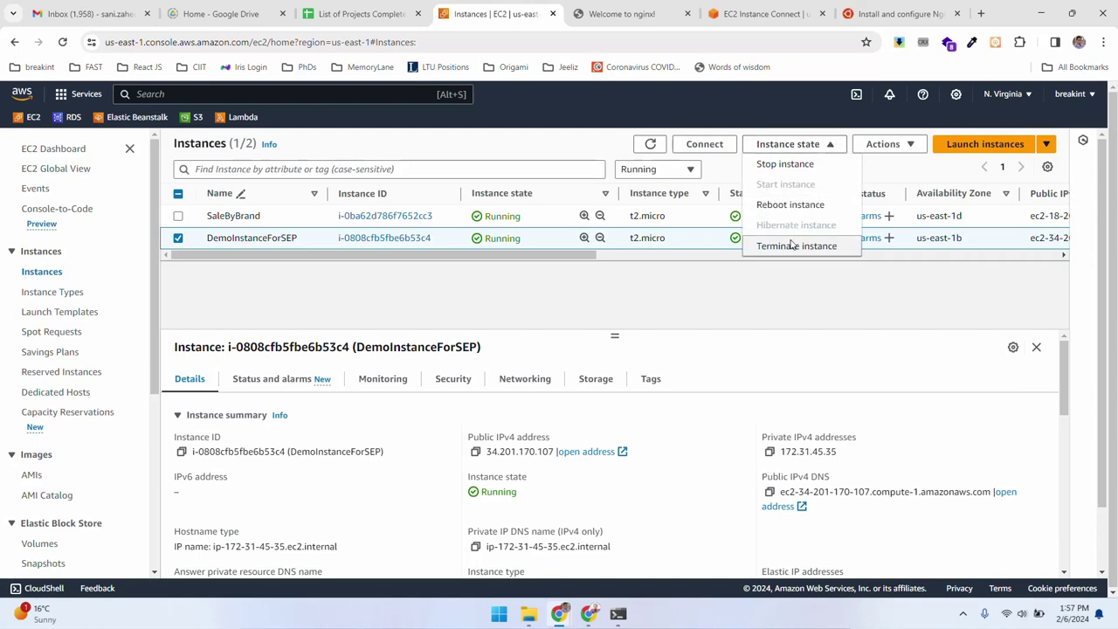
pyautogui.click(783, 165)
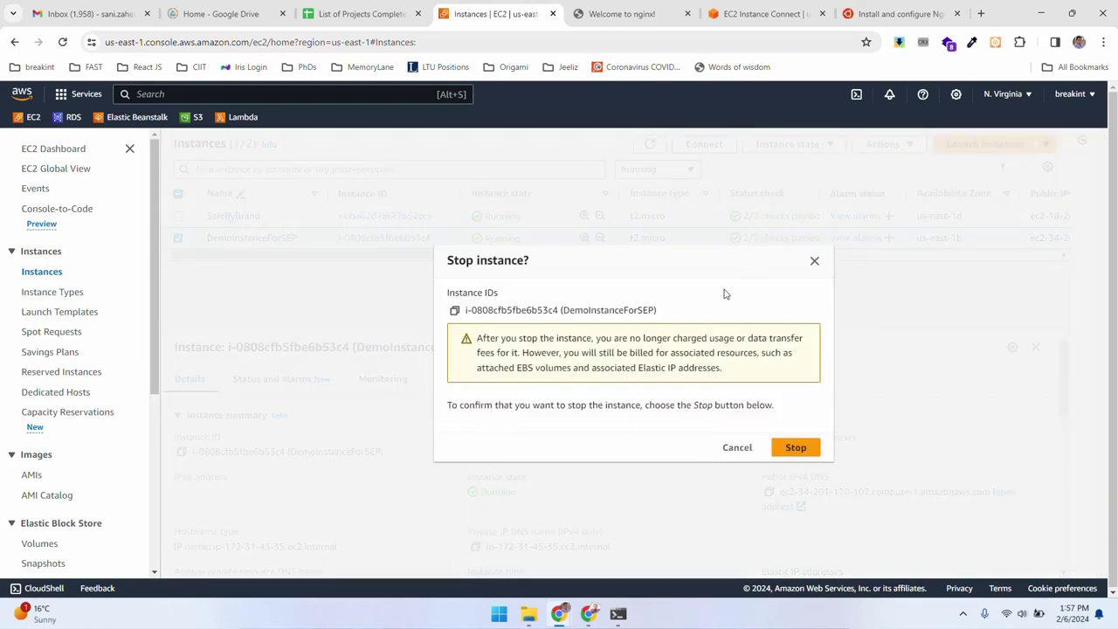
pyautogui.click(794, 449)
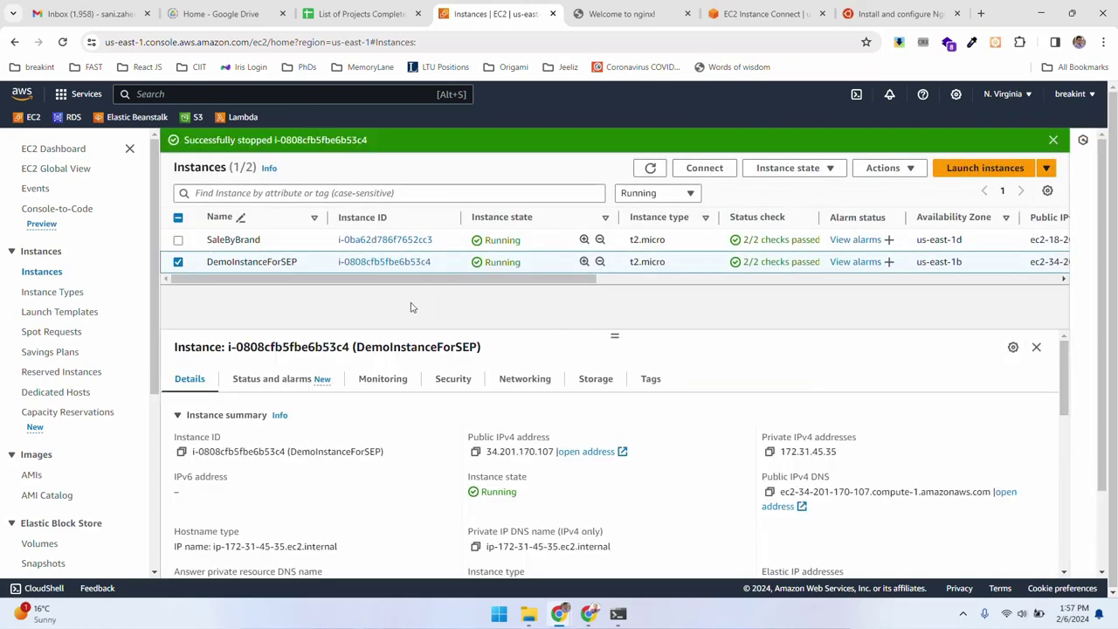
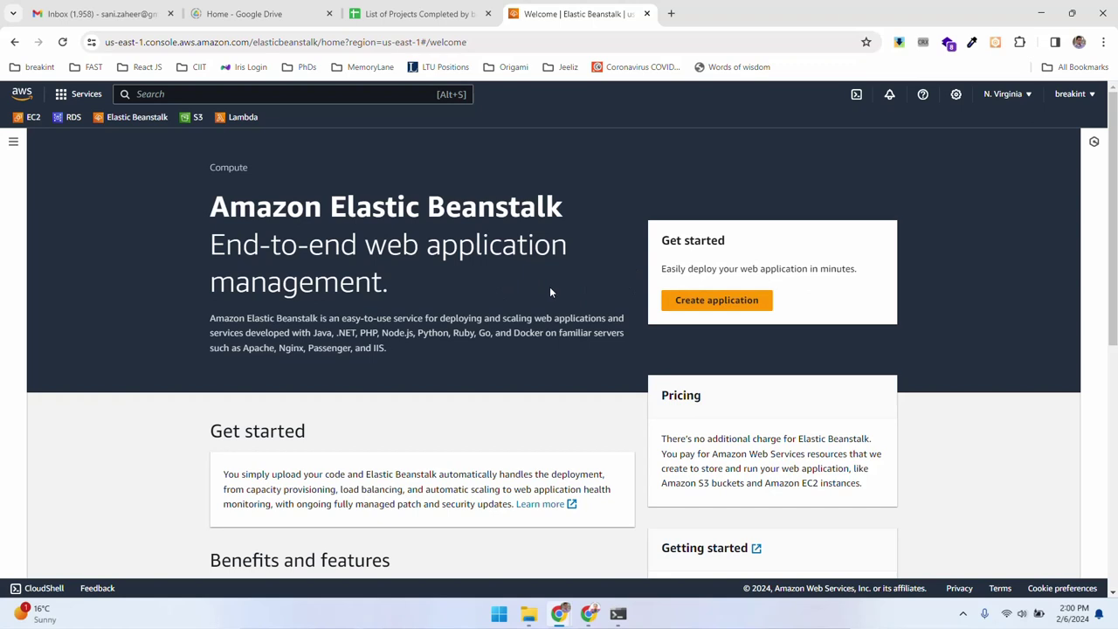
# Start creating an Elastic Beanstalk application and enter DemoPaaSSEP as the application name.
pyautogui.click(736, 300)
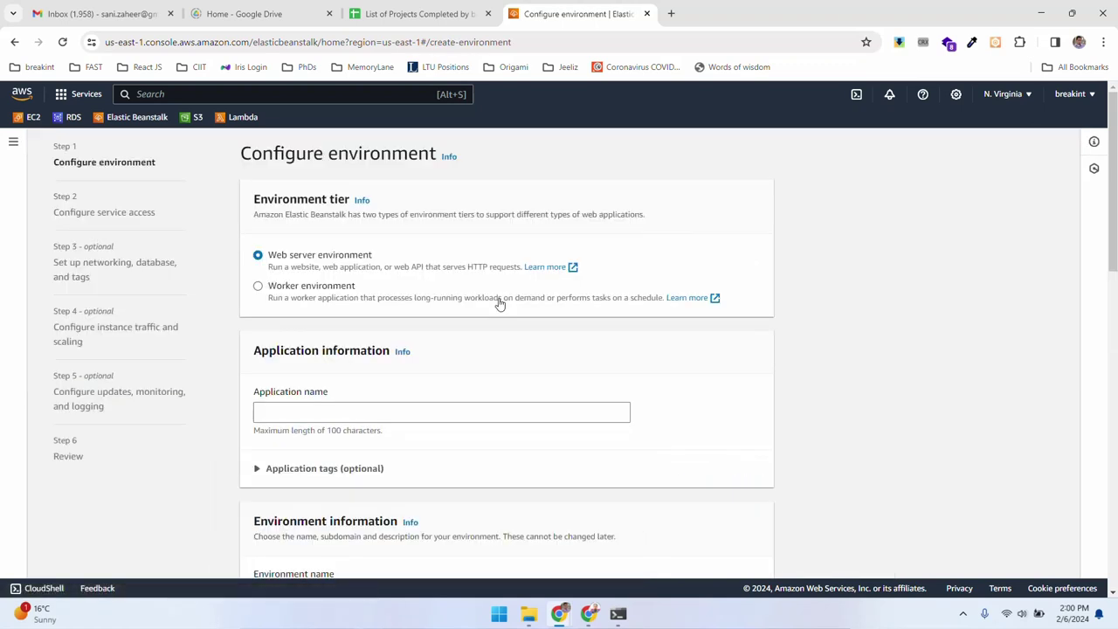
pyautogui.scroll(-1, 499, 344)
pyautogui.scroll(-1, 502, 348)
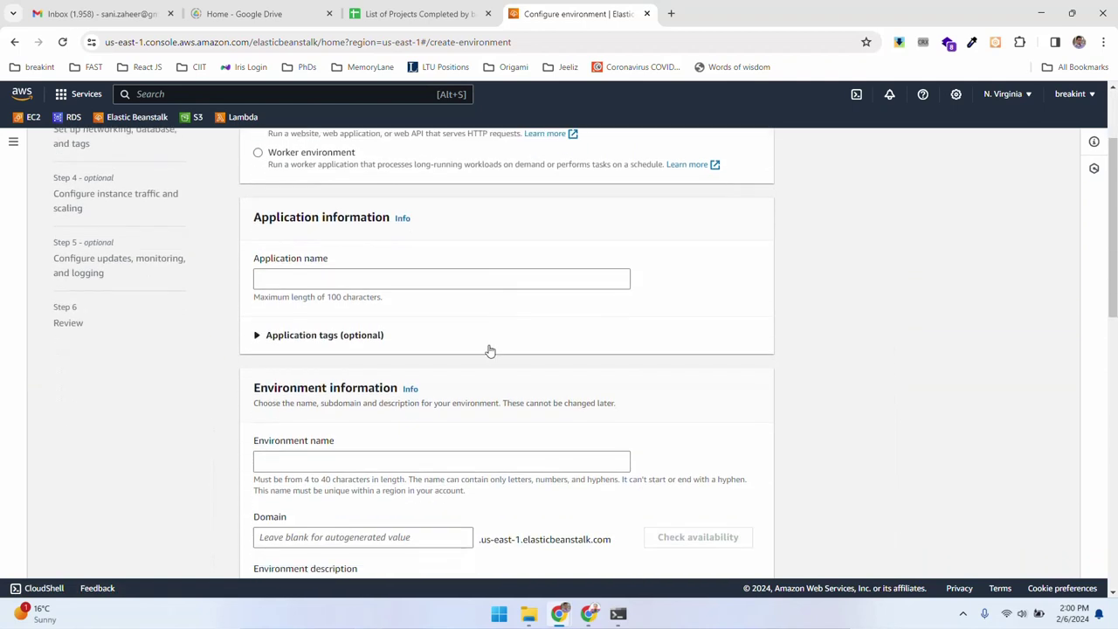
pyautogui.scroll(3, 490, 349)
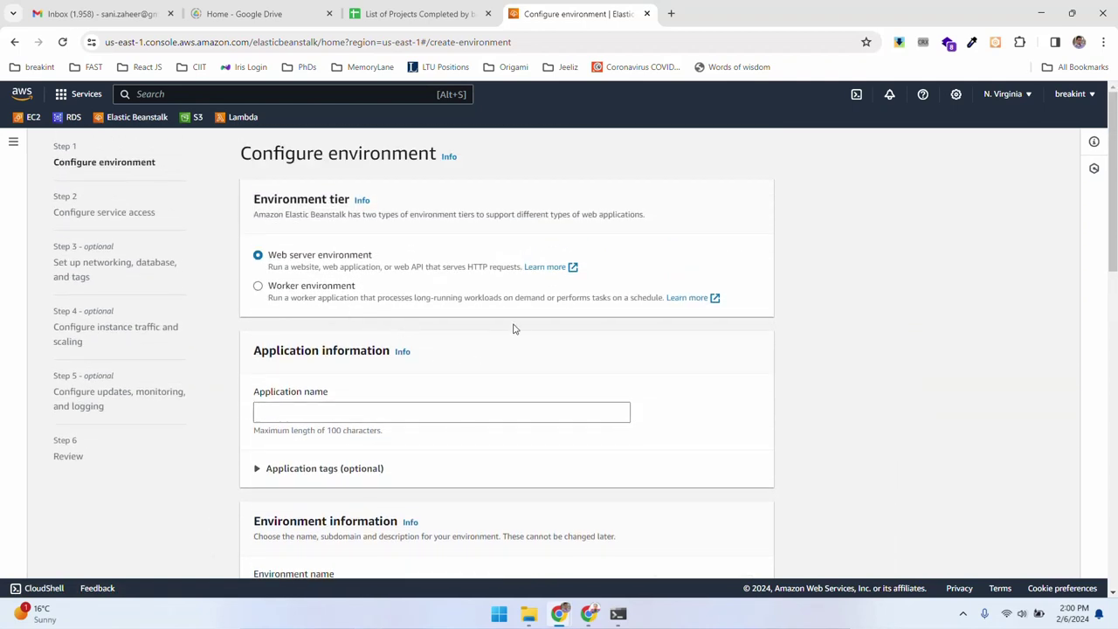
pyautogui.scroll(-1, 531, 342)
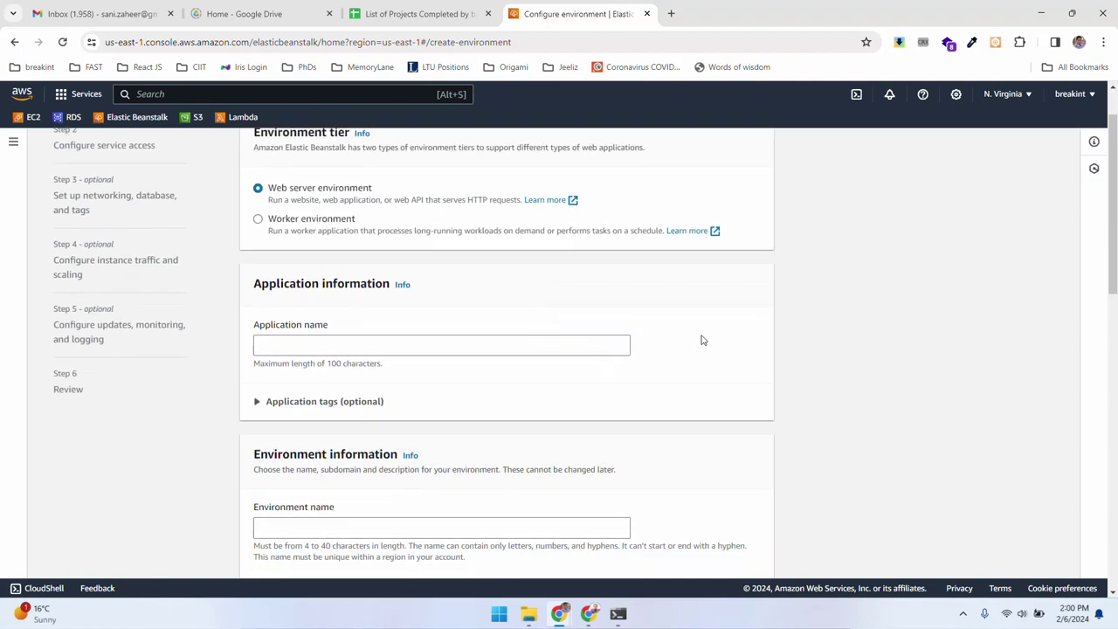
pyautogui.scroll(-2, 623, 355)
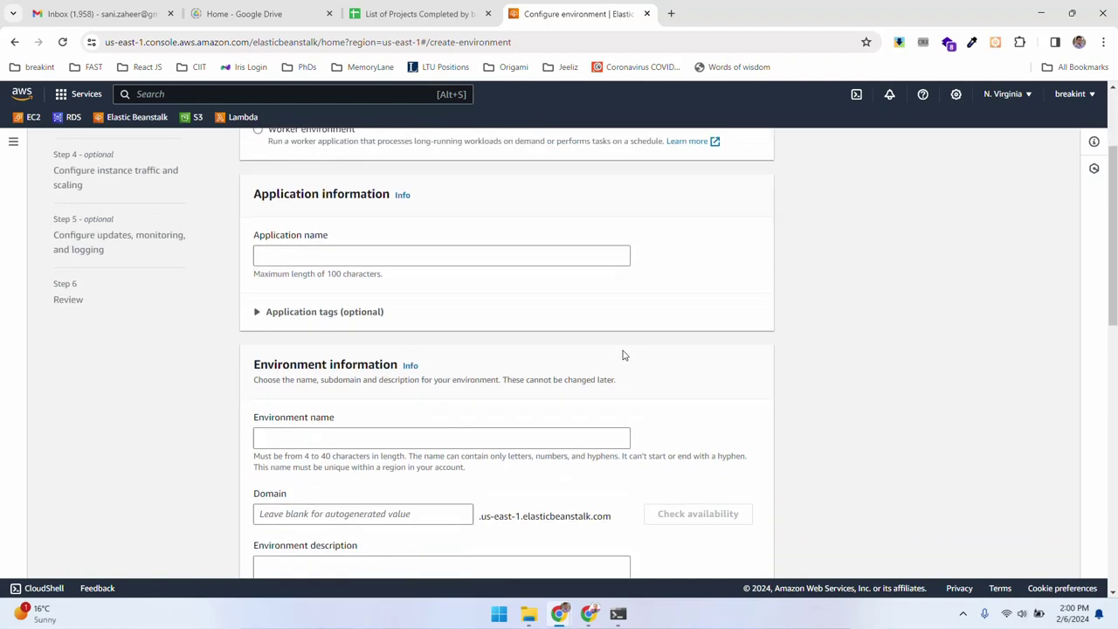
pyautogui.click(531, 206)
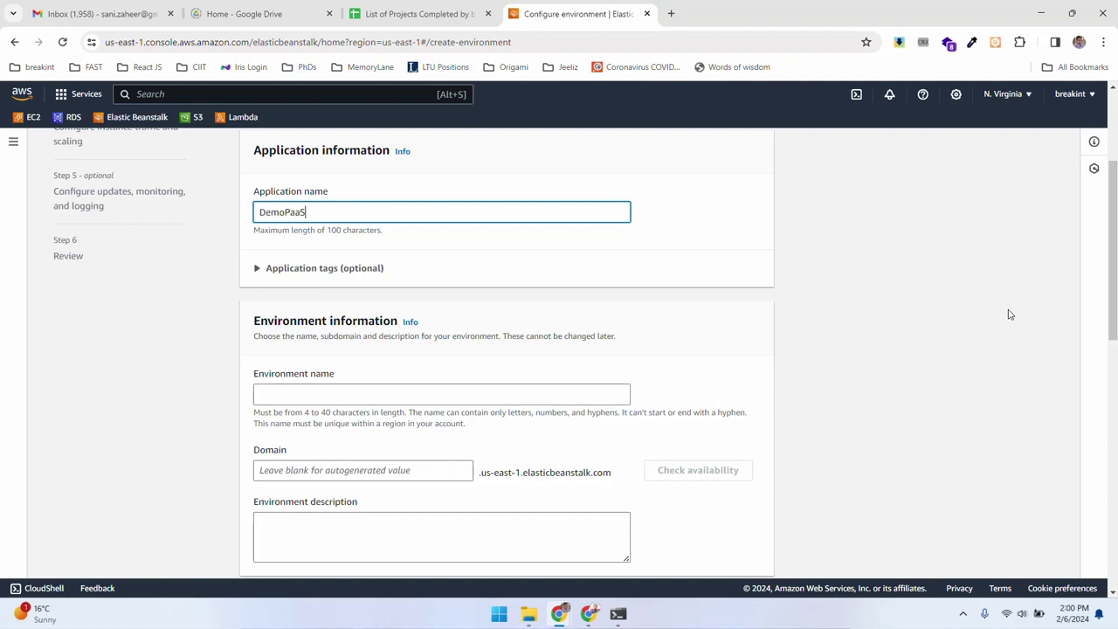
pyautogui.write('DemoPaaSSEP')
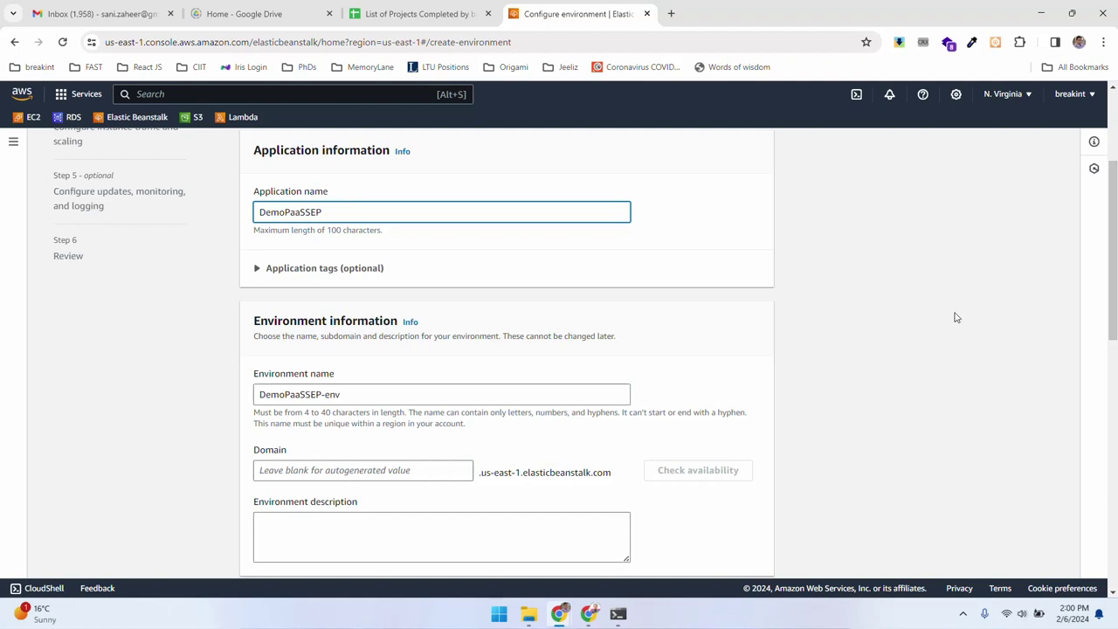
# Examine the optional application tags, the environment name, domain and description fields, and the platform and application code sections.
pyautogui.click(273, 276)
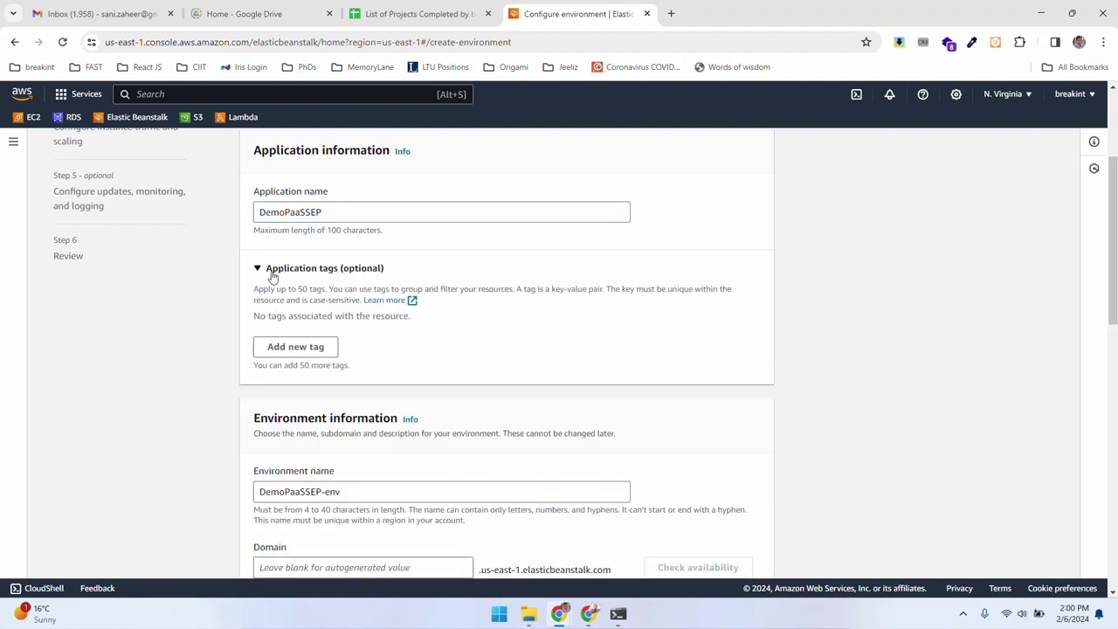
pyautogui.click(273, 276)
pyautogui.scroll(-2, 249, 311)
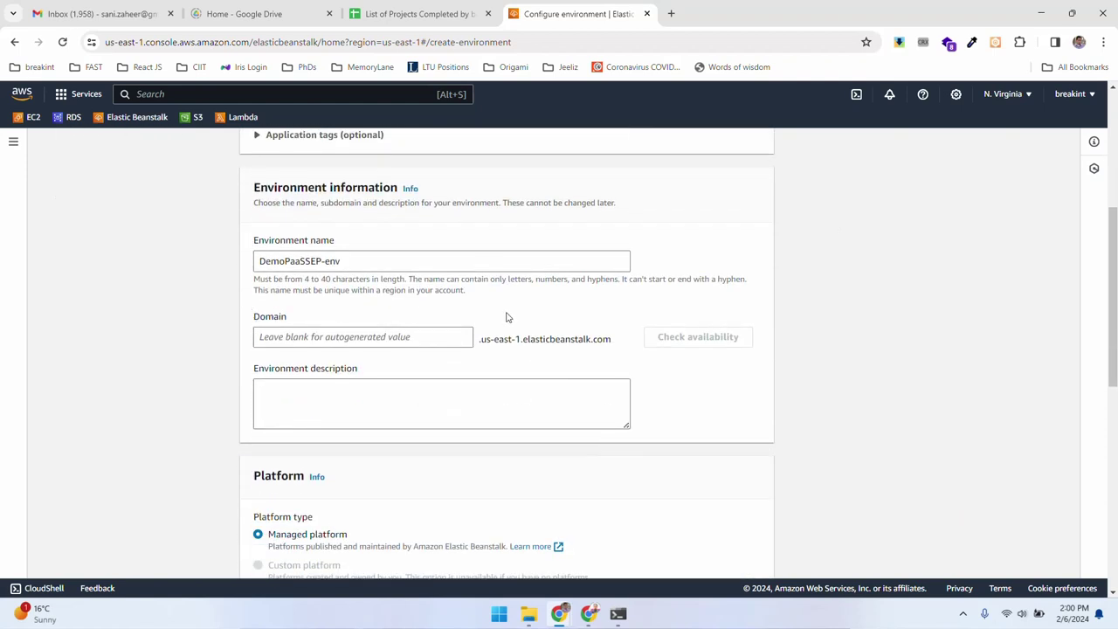
pyautogui.scroll(-1, 378, 296)
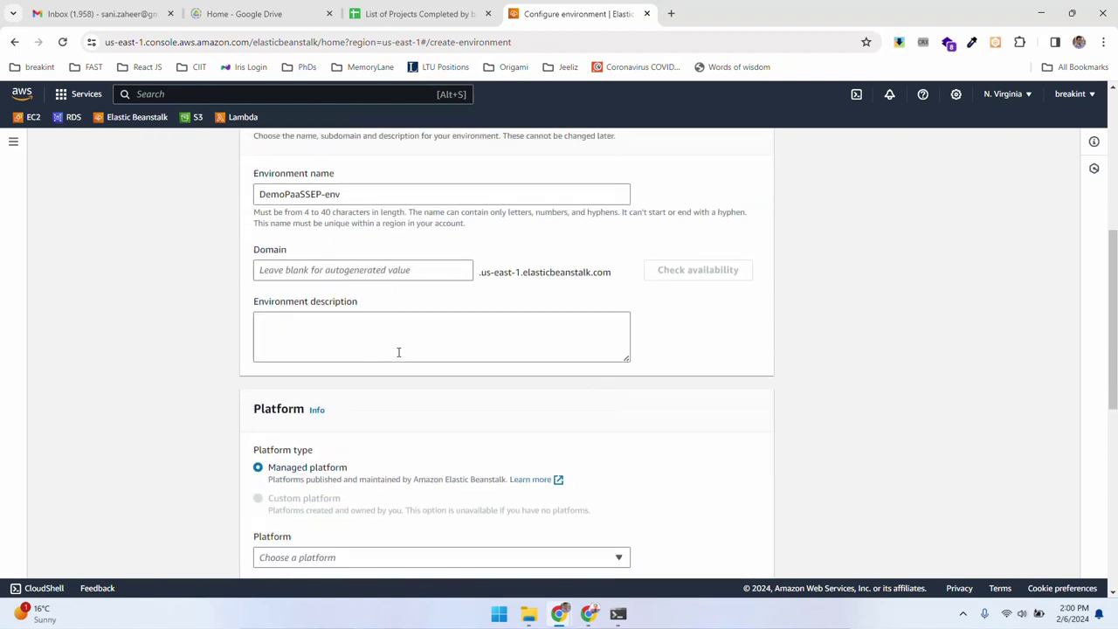
pyautogui.click(279, 273)
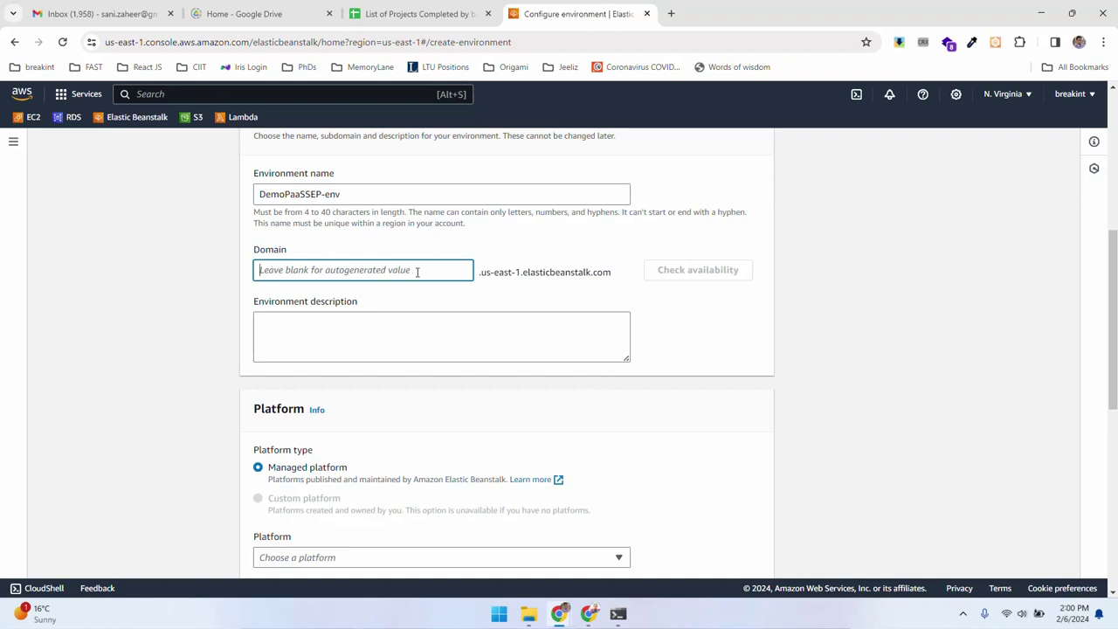
pyautogui.moveTo(479, 273); pyautogui.dragTo(614, 284)
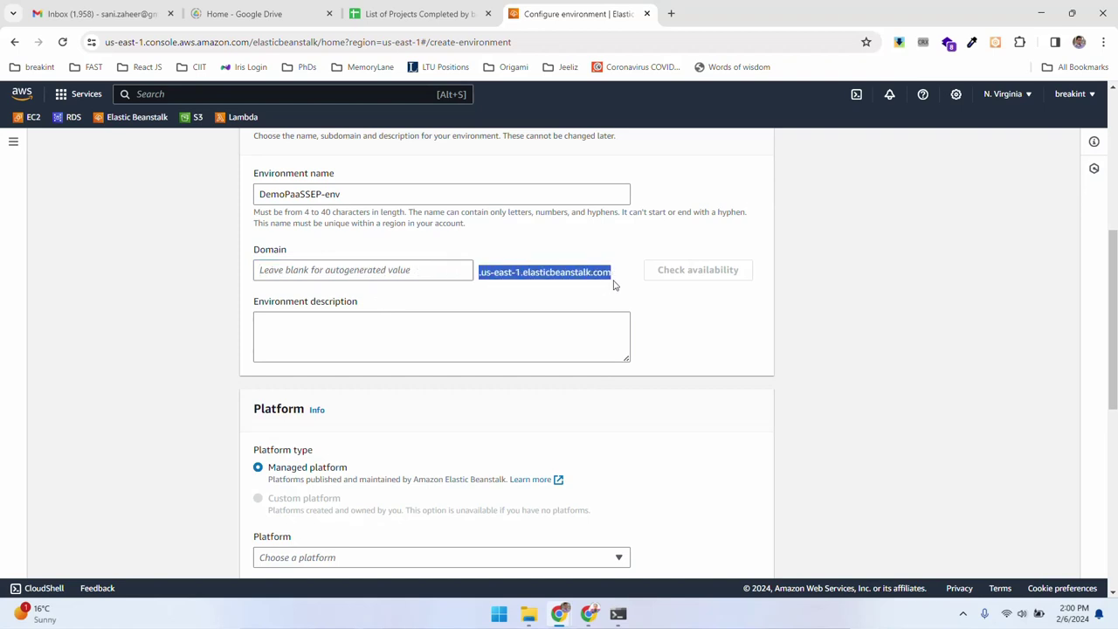
pyautogui.click(551, 274)
pyautogui.scroll(-1, 496, 287)
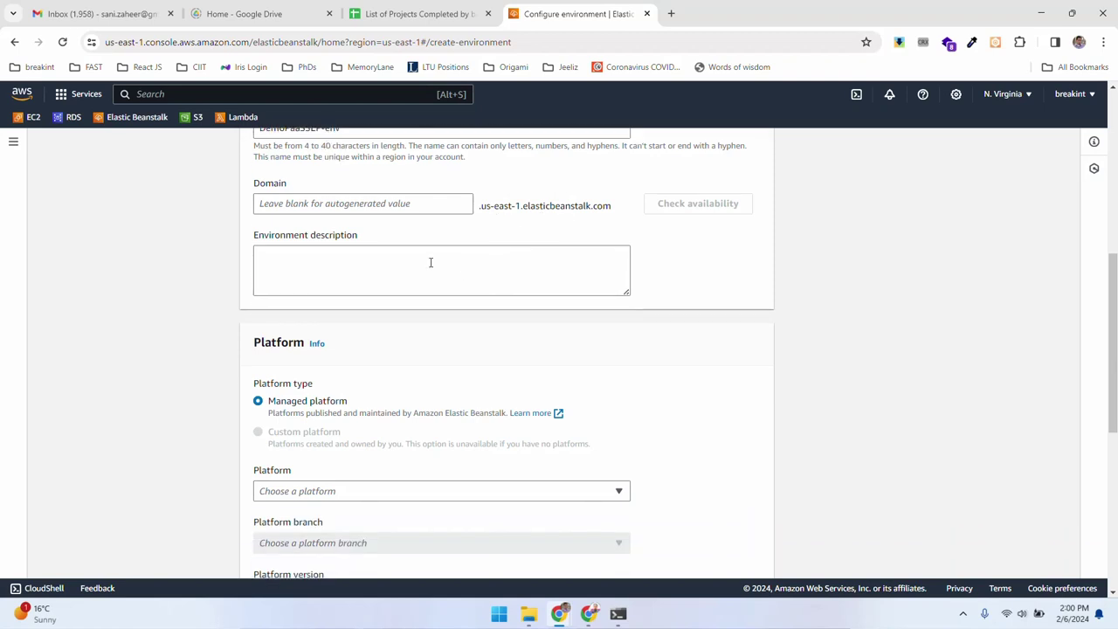
pyautogui.click(429, 262)
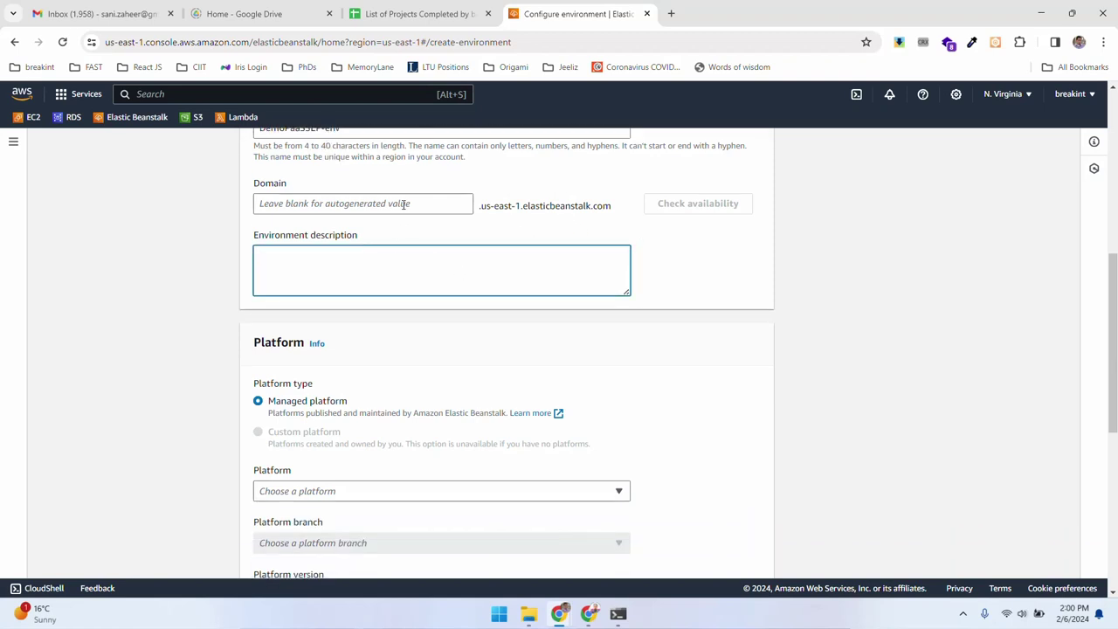
pyautogui.scroll(-2, 466, 314)
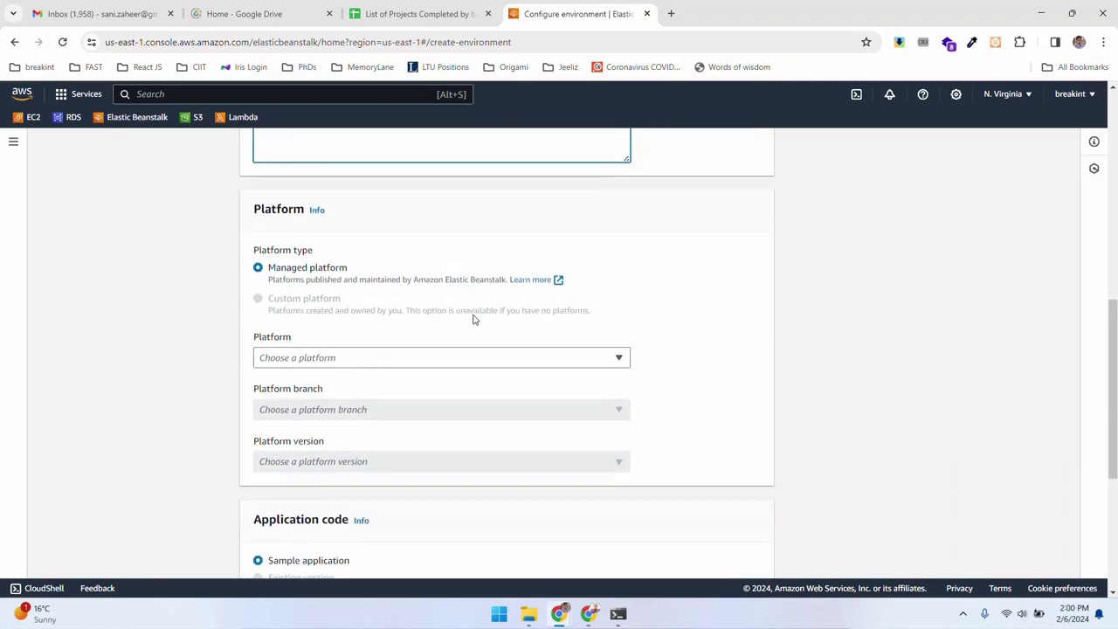
pyautogui.scroll(-2, 323, 303)
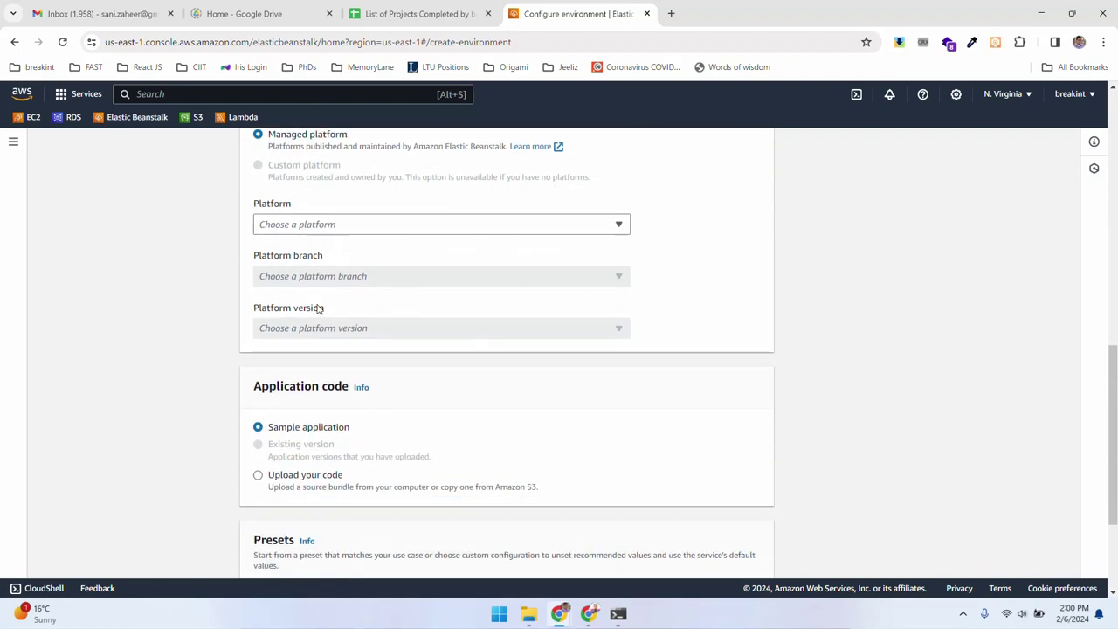
# Set the platform to PHP and to Node.js in turn, and examine the platform branches offered for each.
pyautogui.click(456, 231)
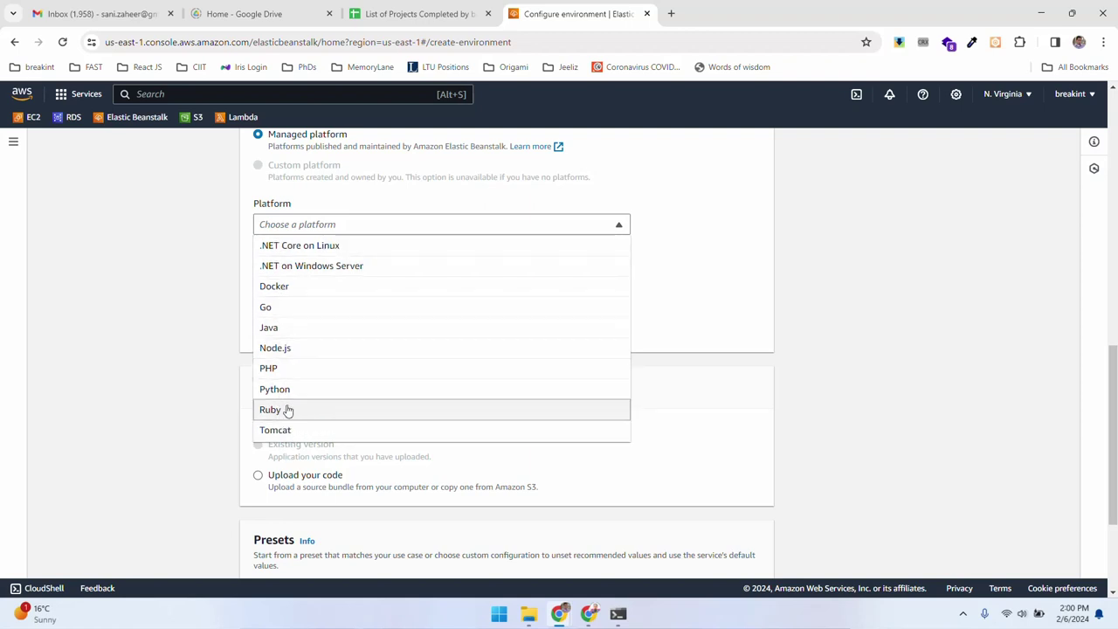
pyautogui.click(284, 369)
pyautogui.click(308, 282)
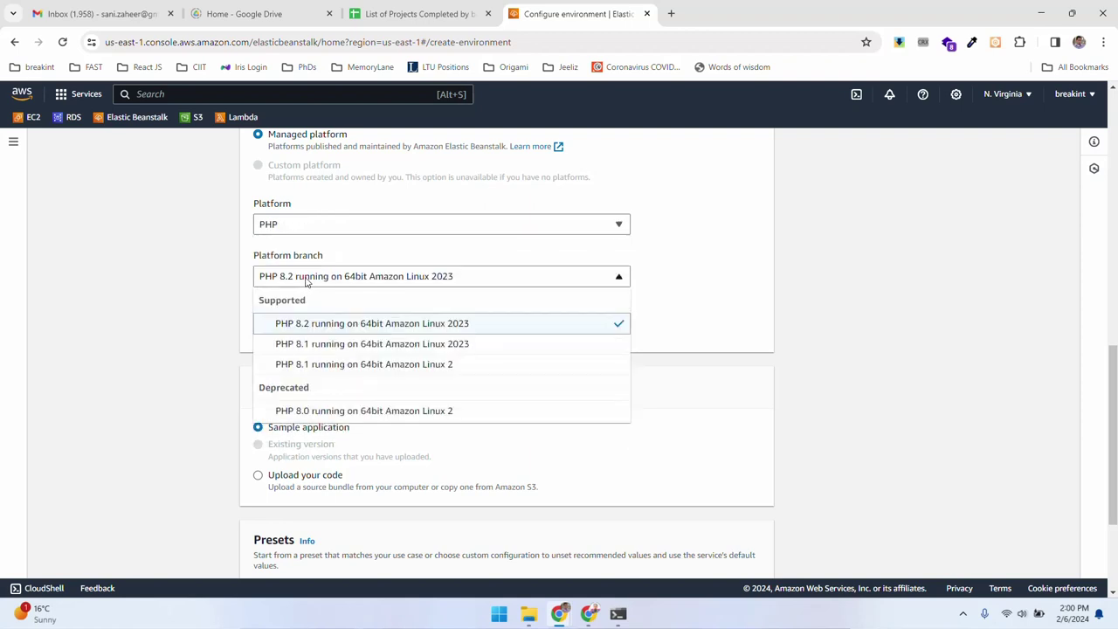
pyautogui.click(319, 229)
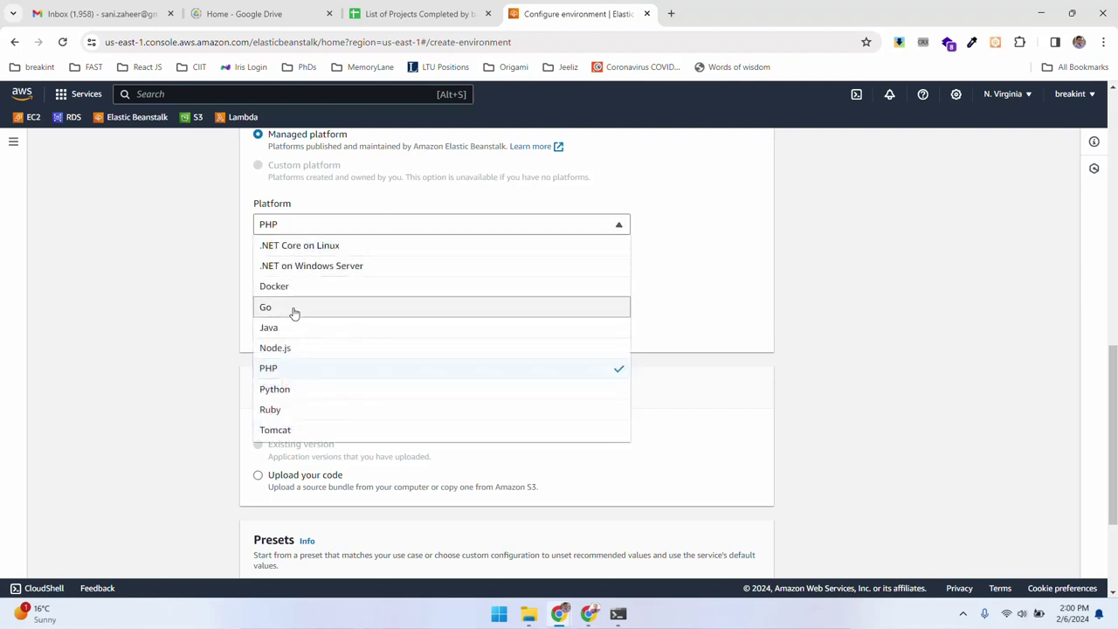
pyautogui.click(289, 349)
pyautogui.click(308, 282)
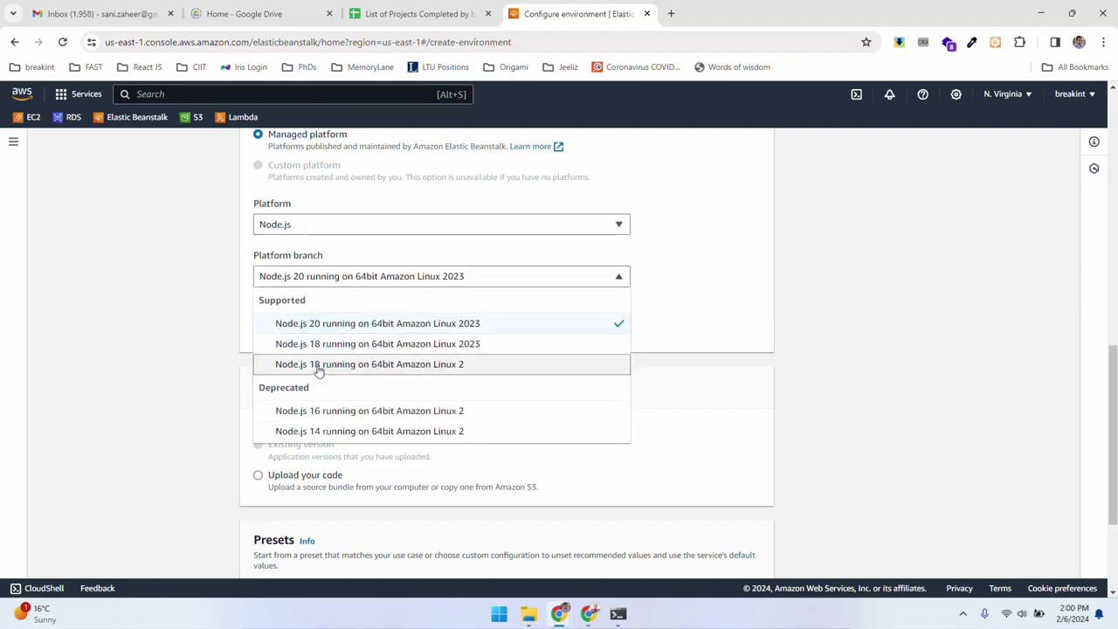
# Set the platform to .NET Core on Linux and check its branch and version options.
pyautogui.click(338, 229)
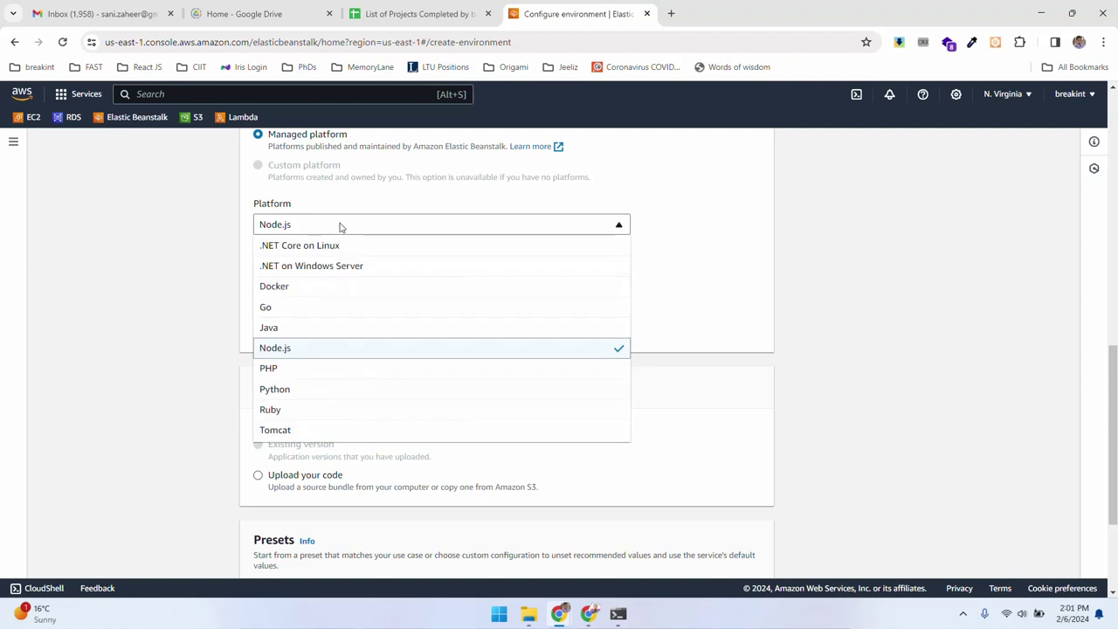
pyautogui.click(302, 246)
pyautogui.click(310, 280)
pyautogui.click(312, 280)
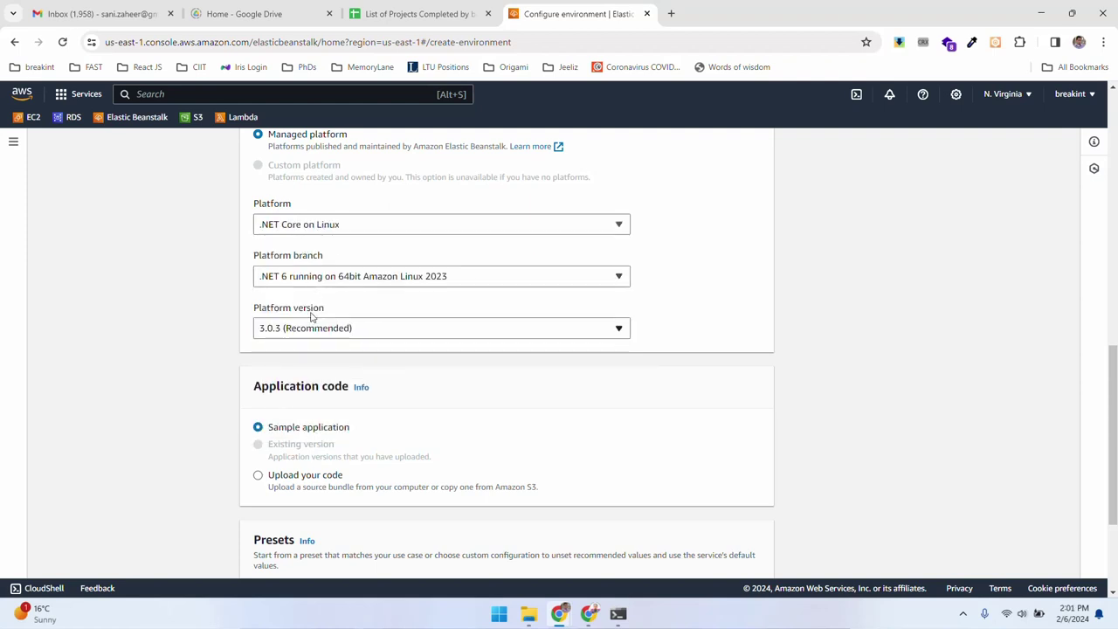
pyautogui.click(314, 326)
pyautogui.click(318, 323)
pyautogui.click(322, 226)
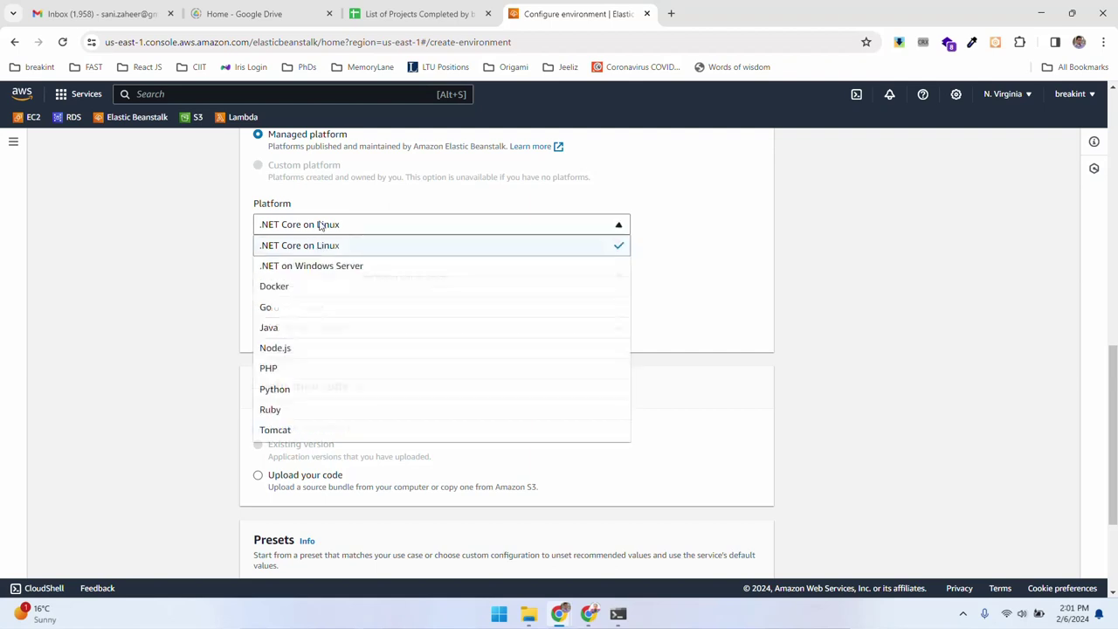
pyautogui.click(322, 226)
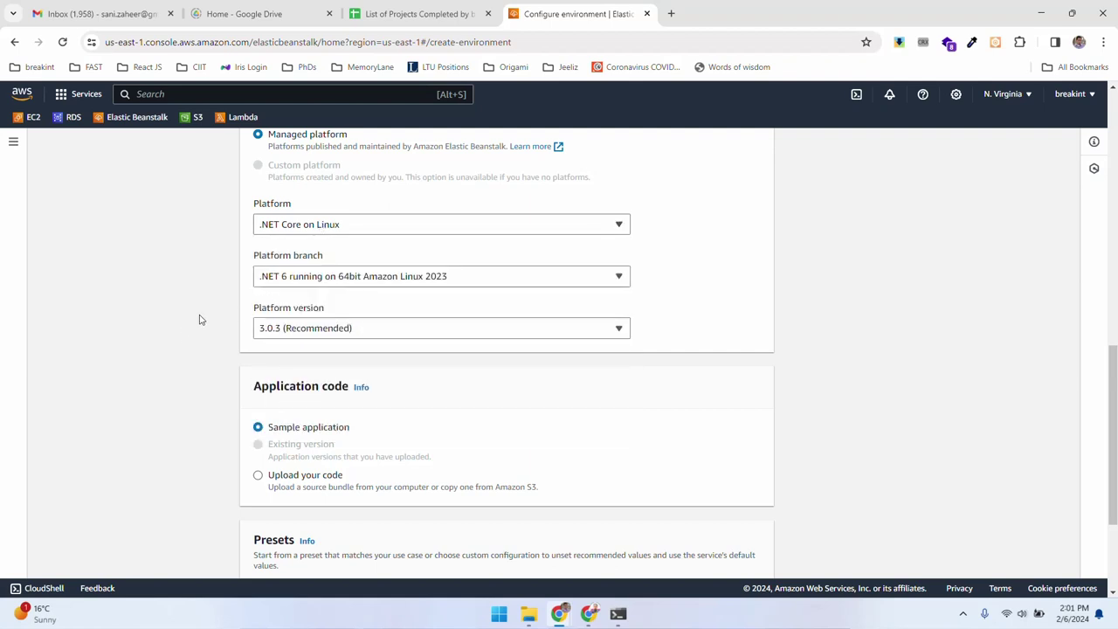
# Review the supported platform branches of .NET Core on Linux and set the platform to PHP.
pyautogui.scroll(-1, 182, 315)
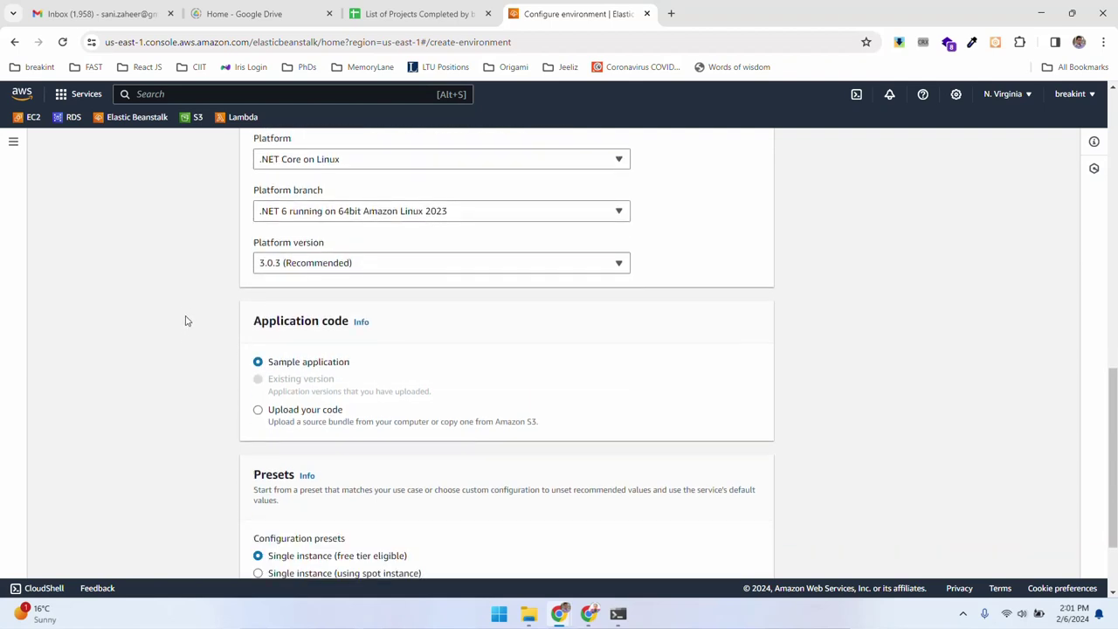
pyautogui.scroll(1, 185, 321)
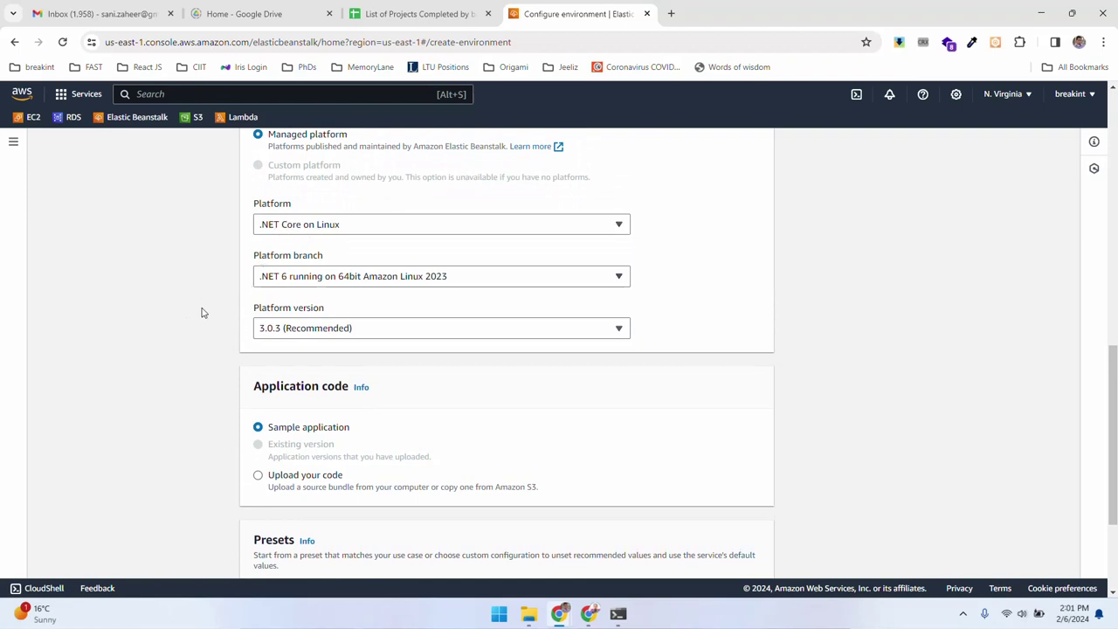
pyautogui.scroll(-1, 201, 312)
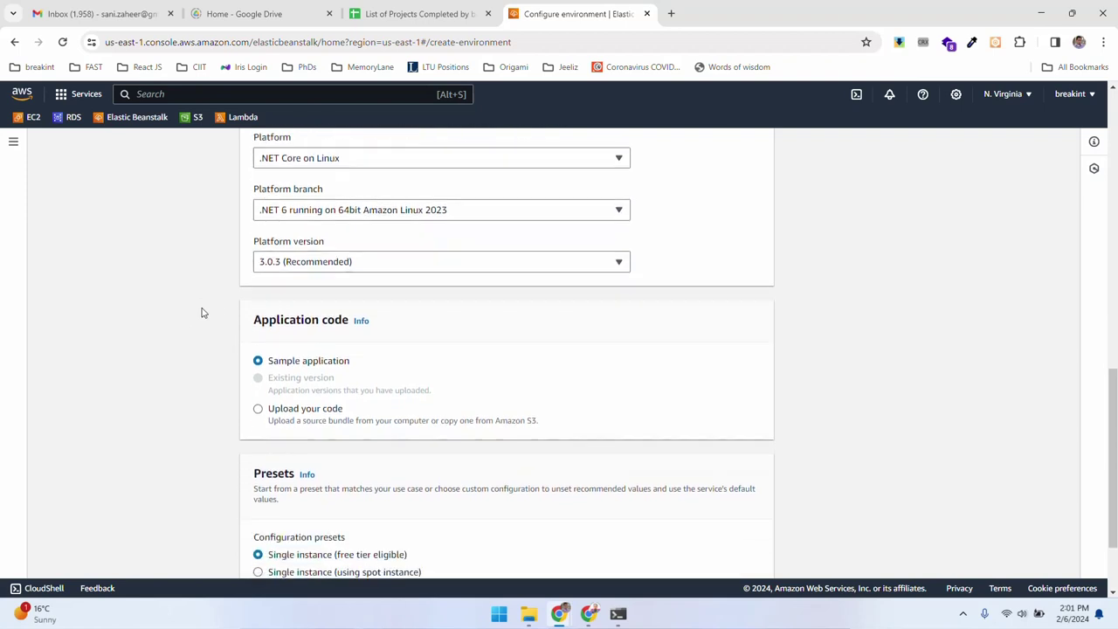
pyautogui.click(327, 214)
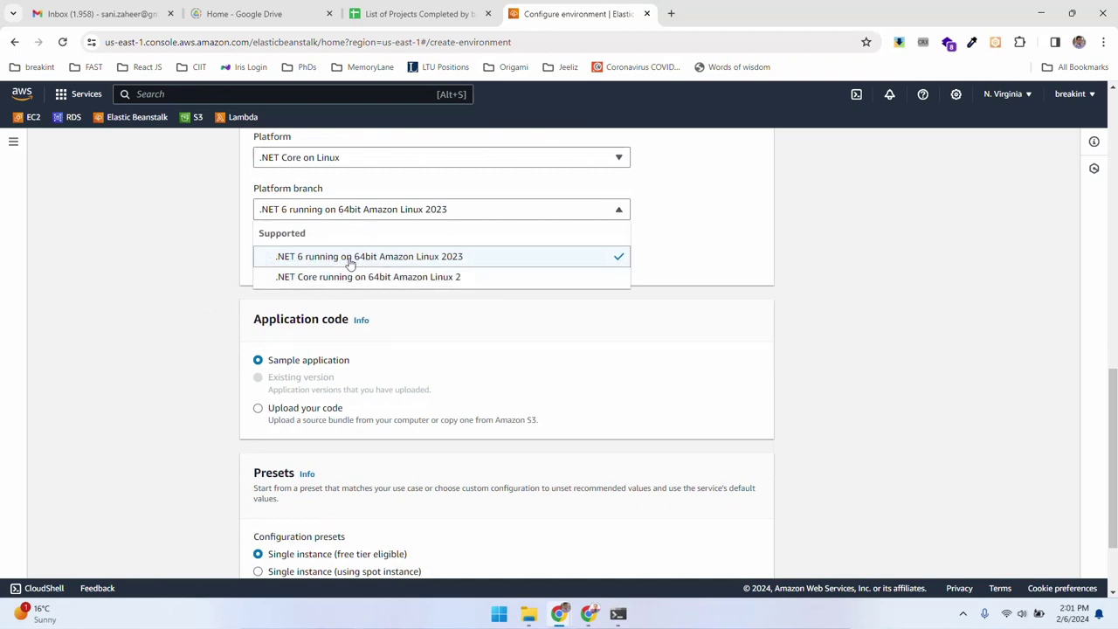
pyautogui.click(210, 295)
pyautogui.click(311, 169)
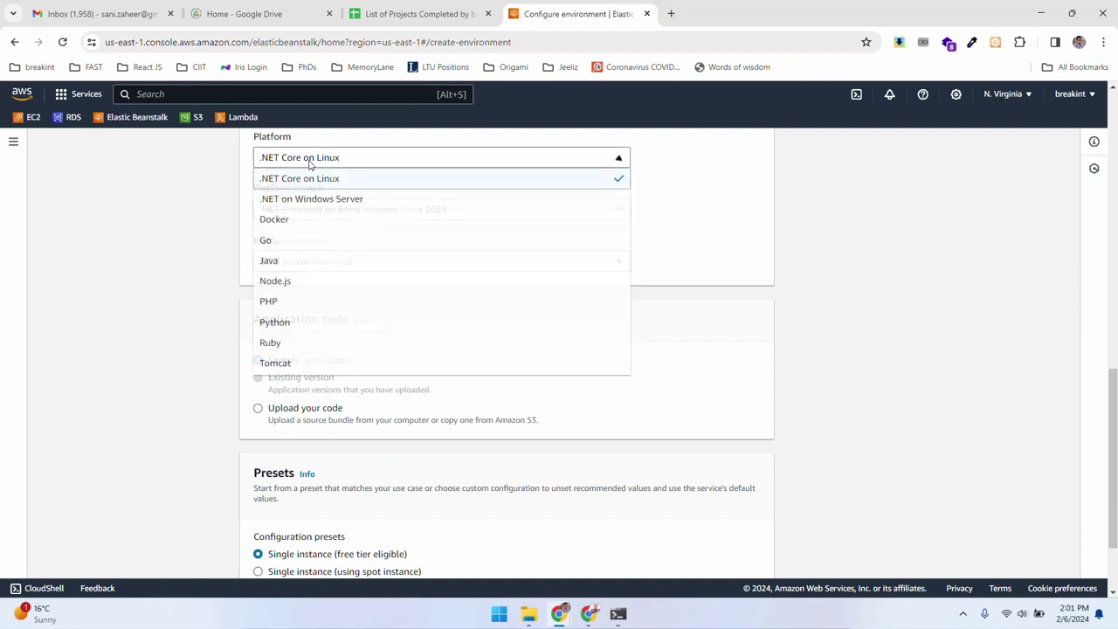
pyautogui.click(279, 301)
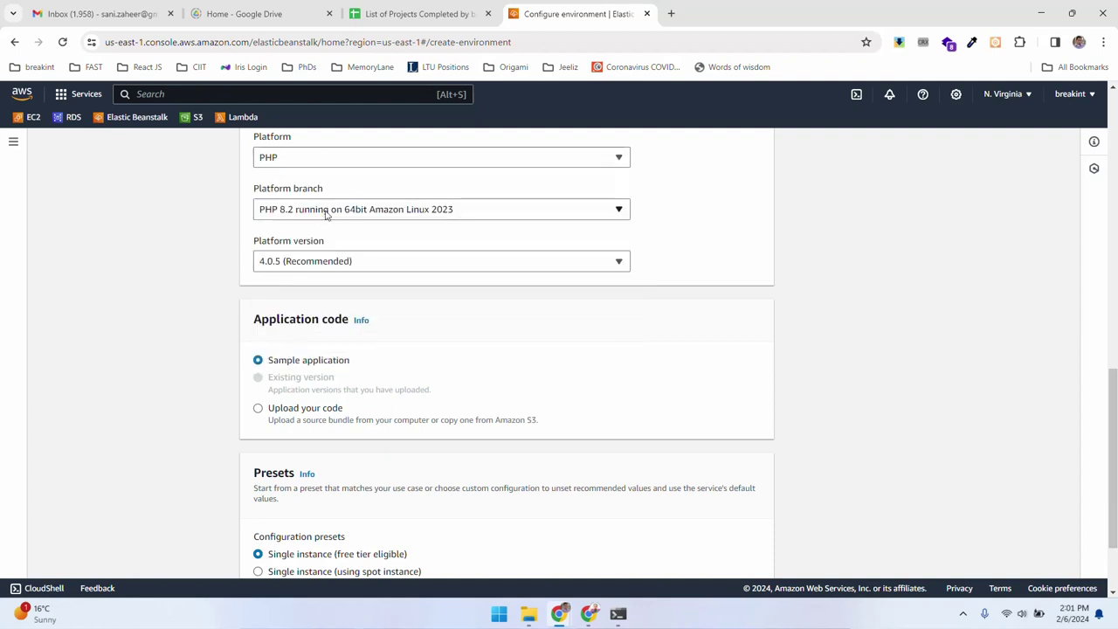
# Check the PHP platform branches, set the platform to .NET Core on Linux with version 3.0.3 (Recommended), and continue to the service access settings.
pyautogui.click(349, 214)
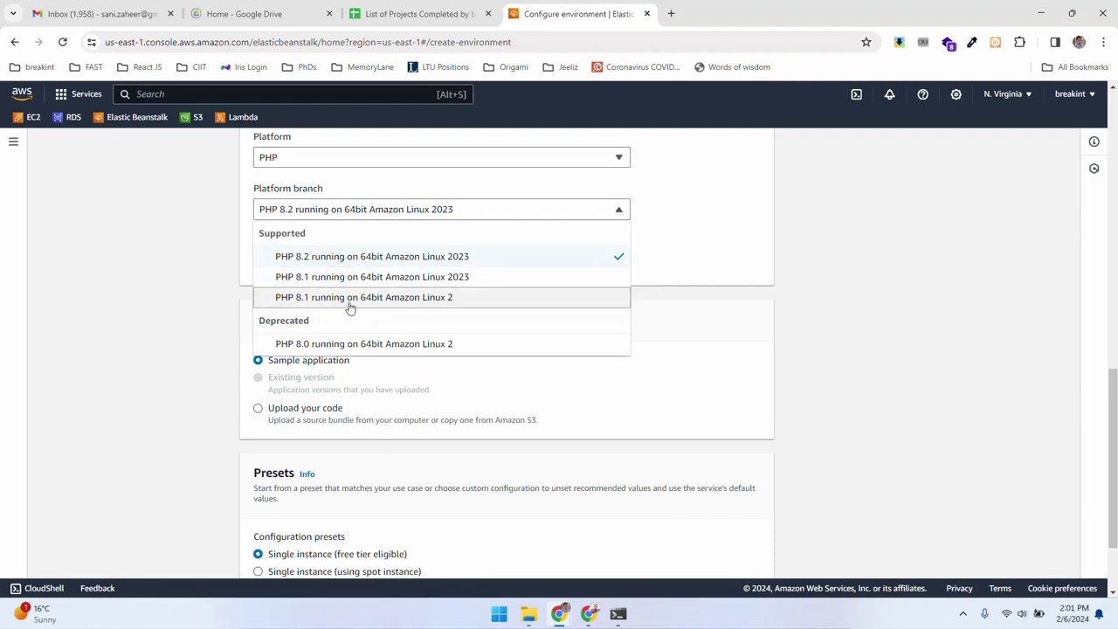
pyautogui.click(232, 208)
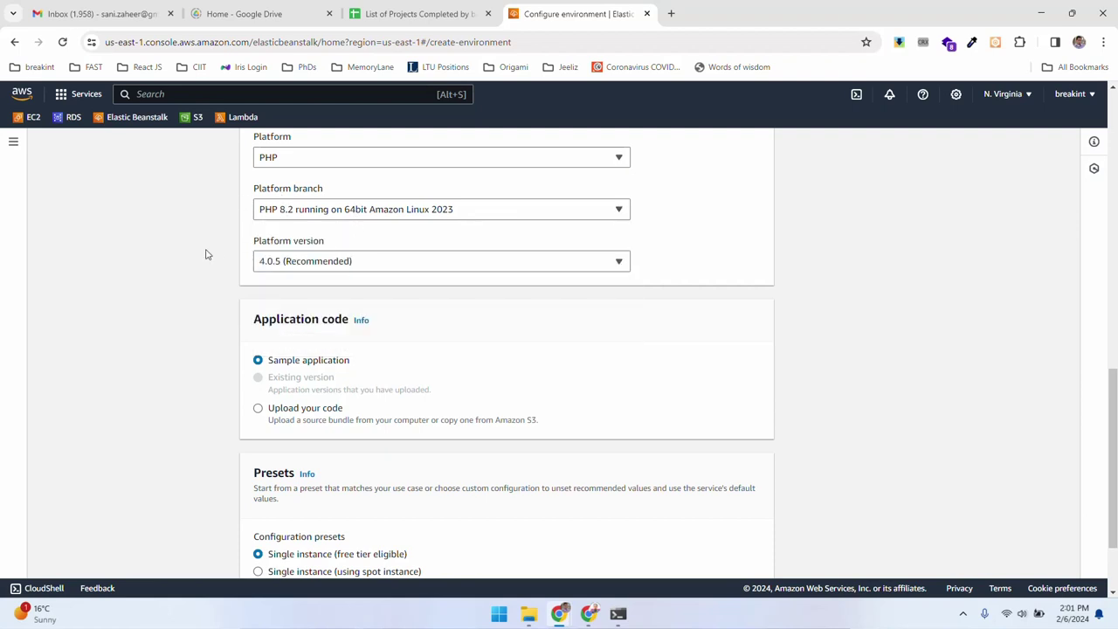
pyautogui.click(292, 163)
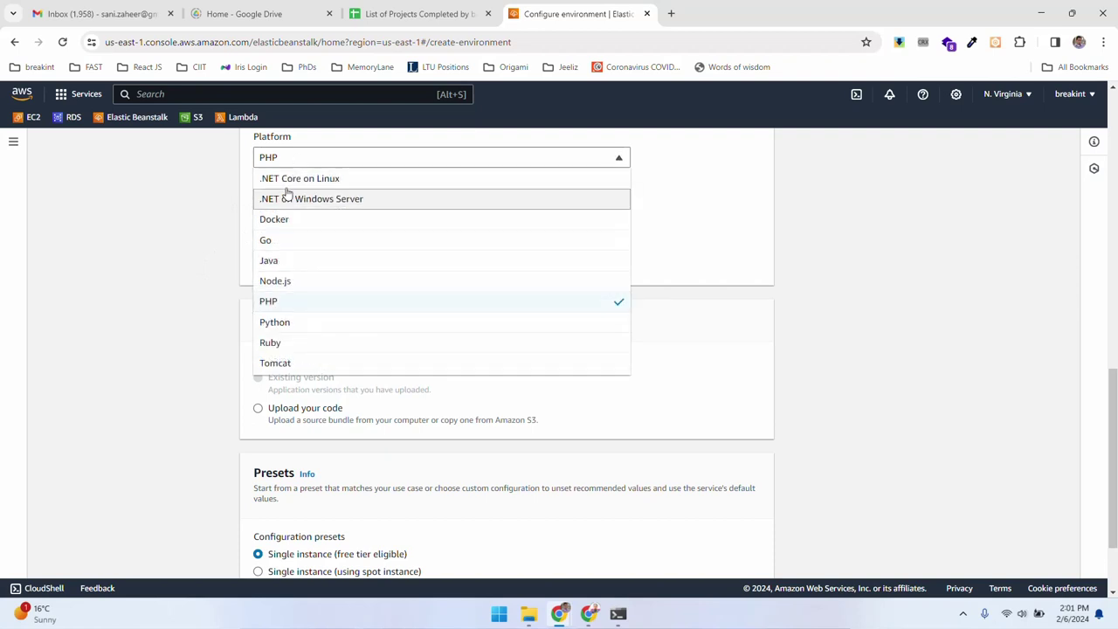
pyautogui.click(283, 181)
pyautogui.click(289, 259)
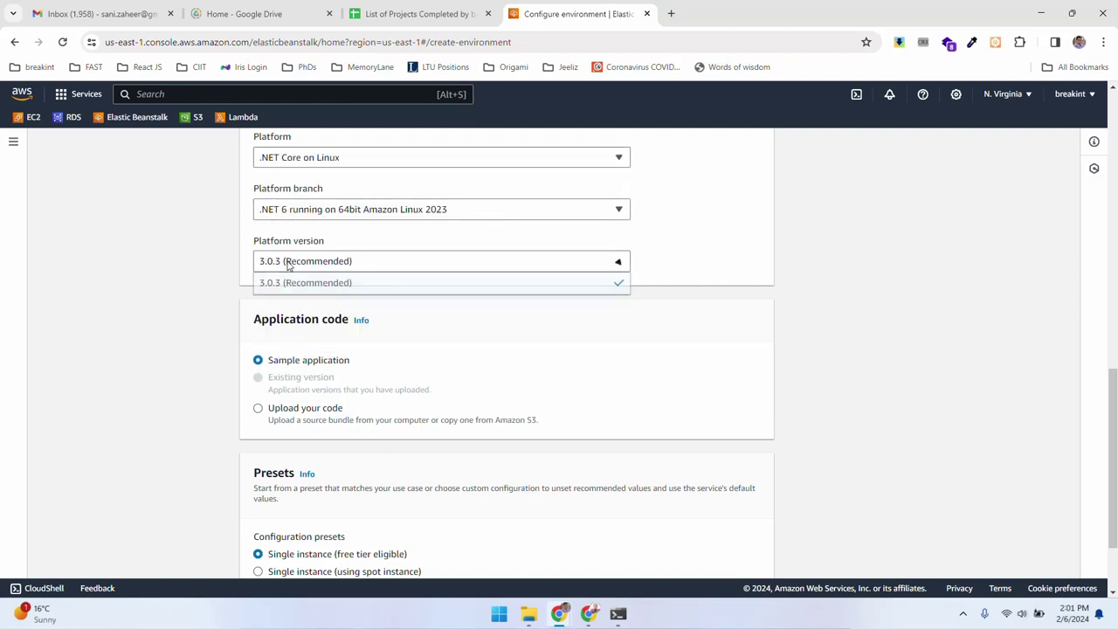
pyautogui.click(288, 282)
pyautogui.scroll(-2, 244, 270)
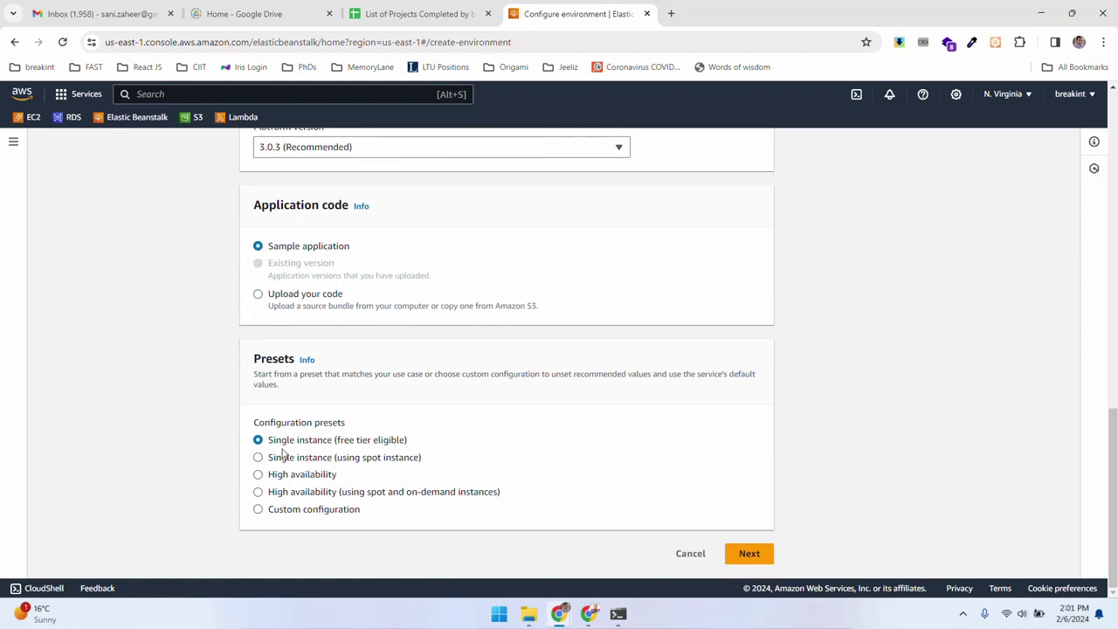
pyautogui.click(748, 556)
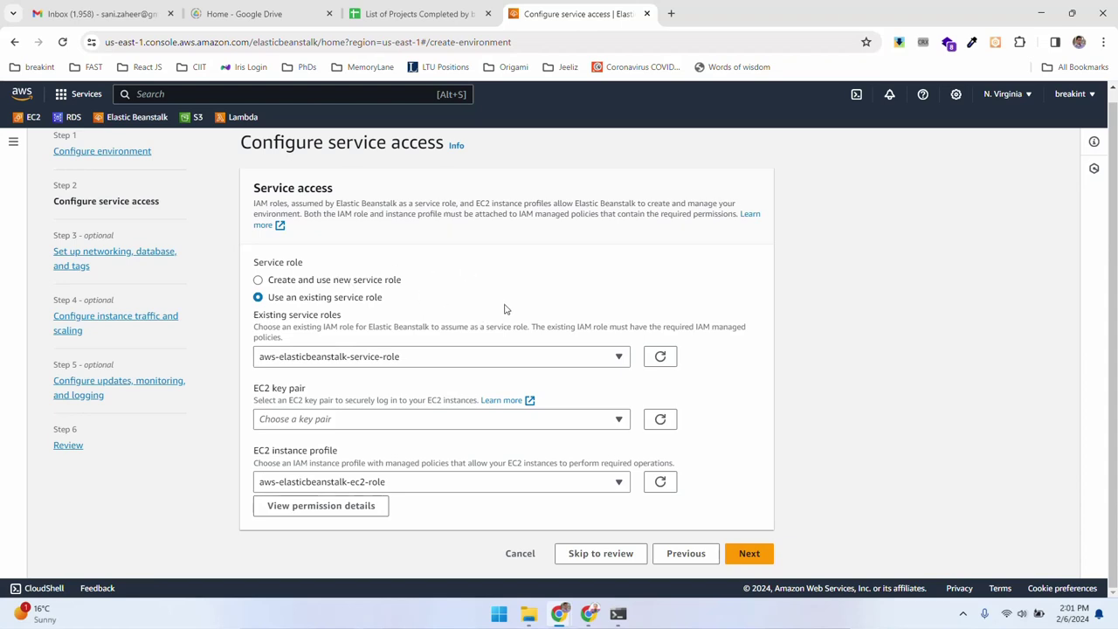
# Set the EC2 key pair to DemoInsnceForSEPKey and continue to the networking, database and tags settings.
pyautogui.click(435, 421)
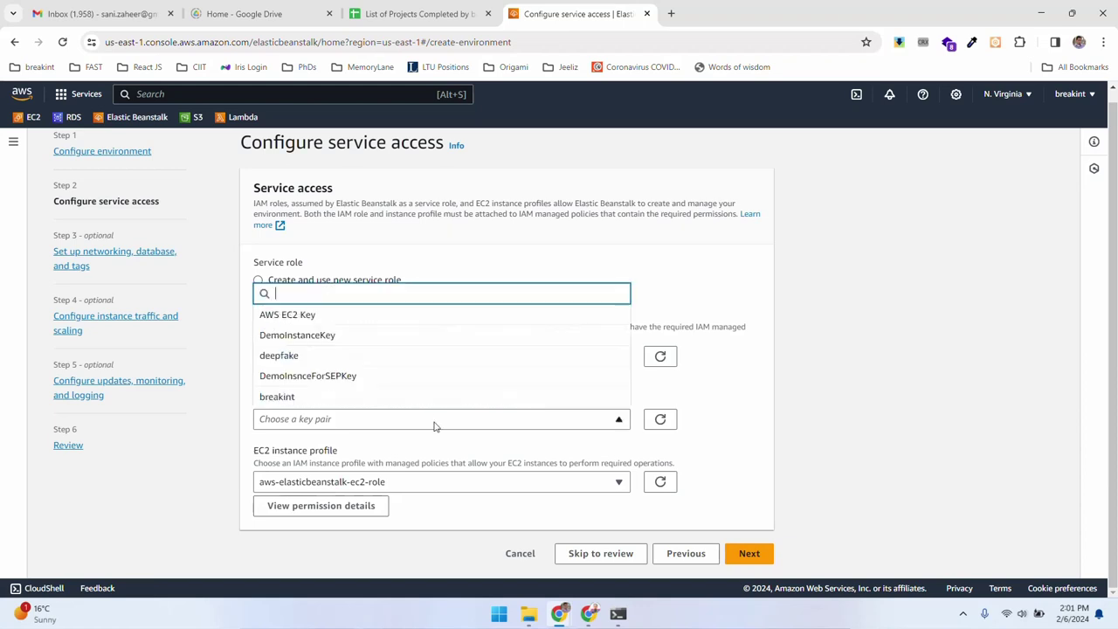
pyautogui.click(338, 385)
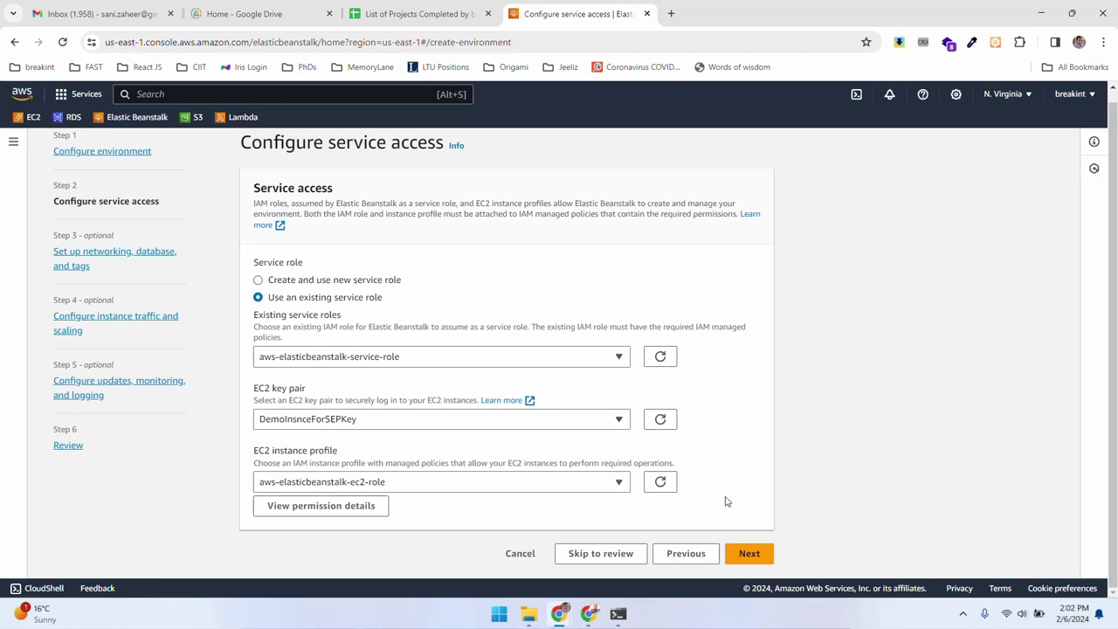
pyautogui.click(745, 554)
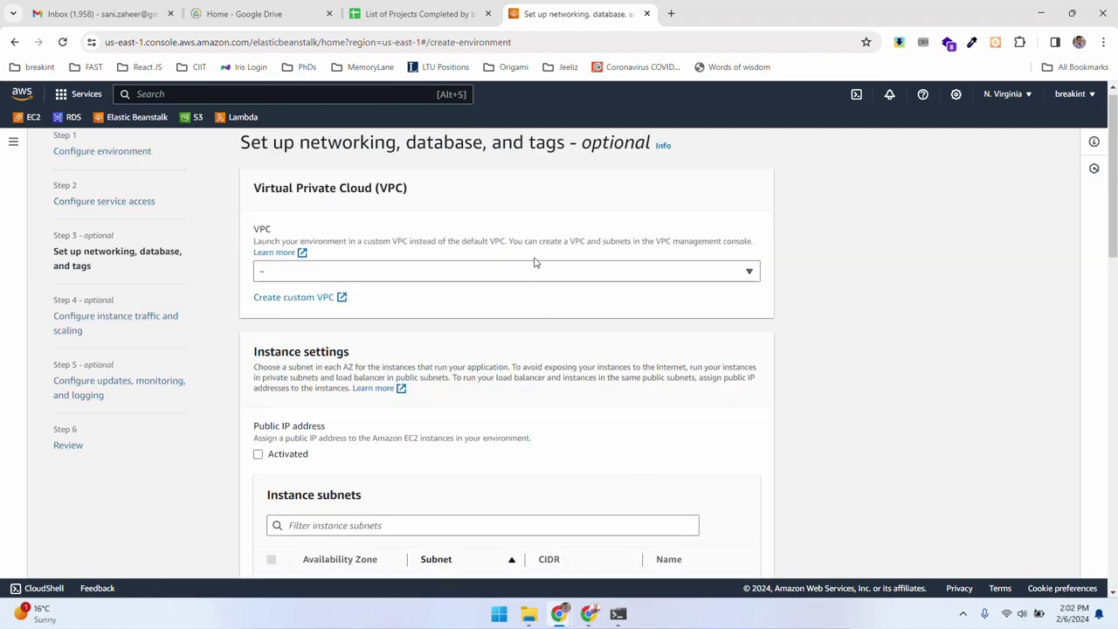
# Examine the VPC choices, instance subnets, database settings and tags offered for the environment.
pyautogui.click(750, 272)
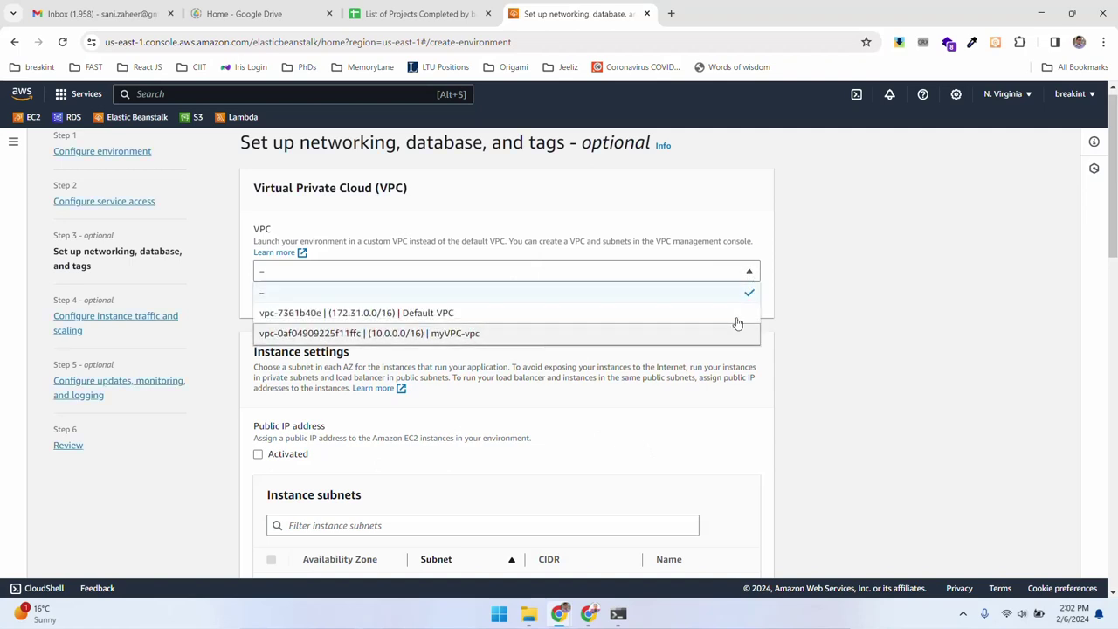
pyautogui.click(817, 329)
pyautogui.scroll(-8, 673, 476)
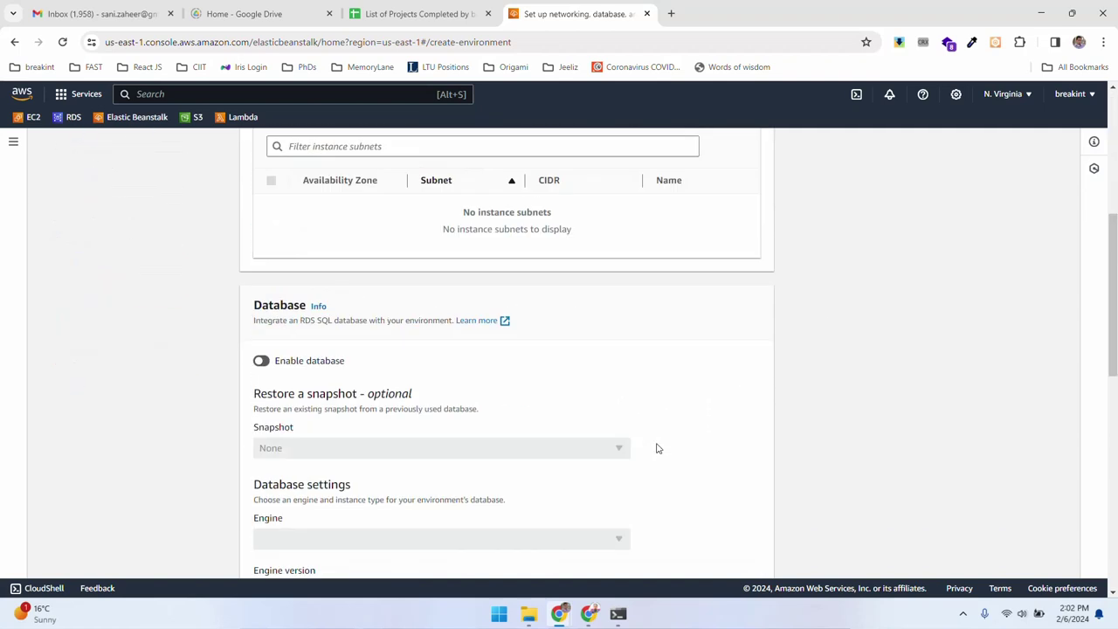
pyautogui.scroll(4, 571, 359)
pyautogui.scroll(3, 451, 323)
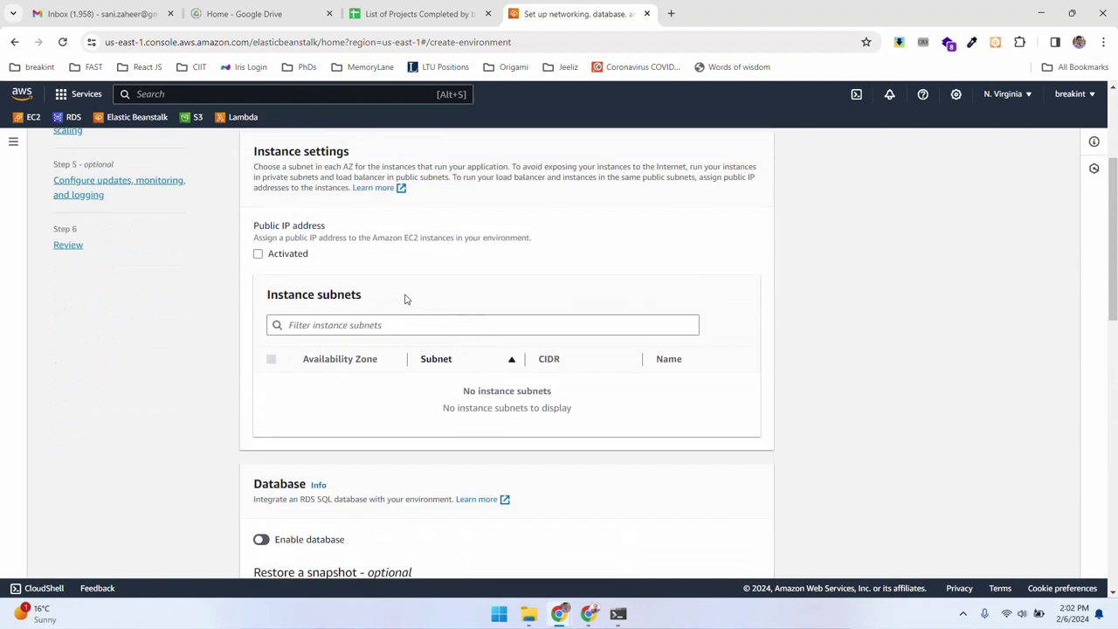
pyautogui.scroll(1, 472, 316)
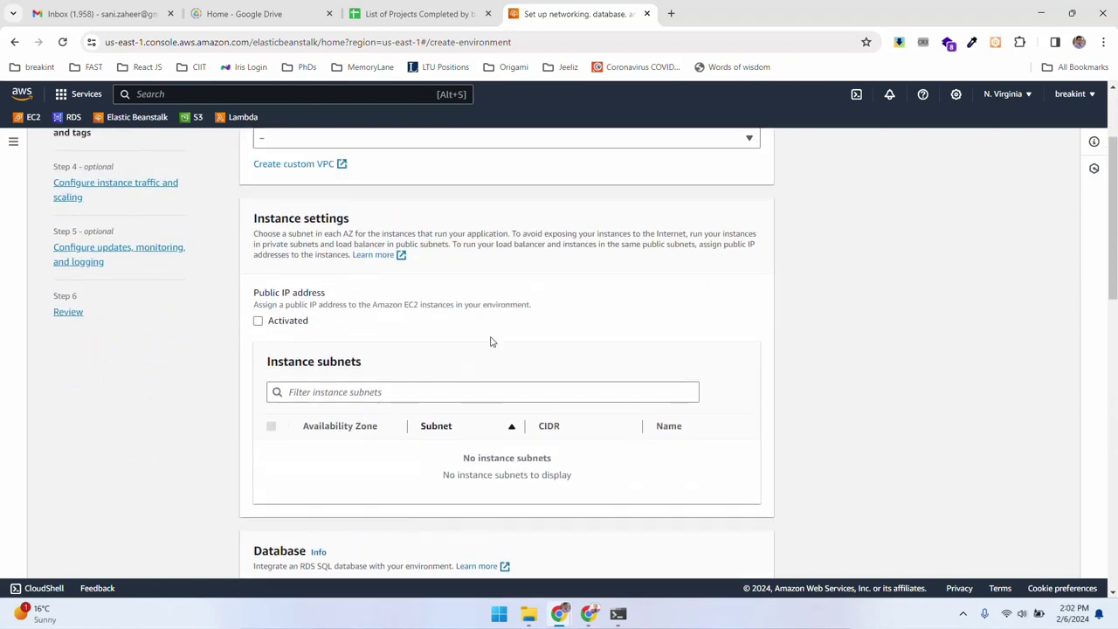
pyautogui.scroll(-4, 492, 341)
pyautogui.scroll(-2, 685, 403)
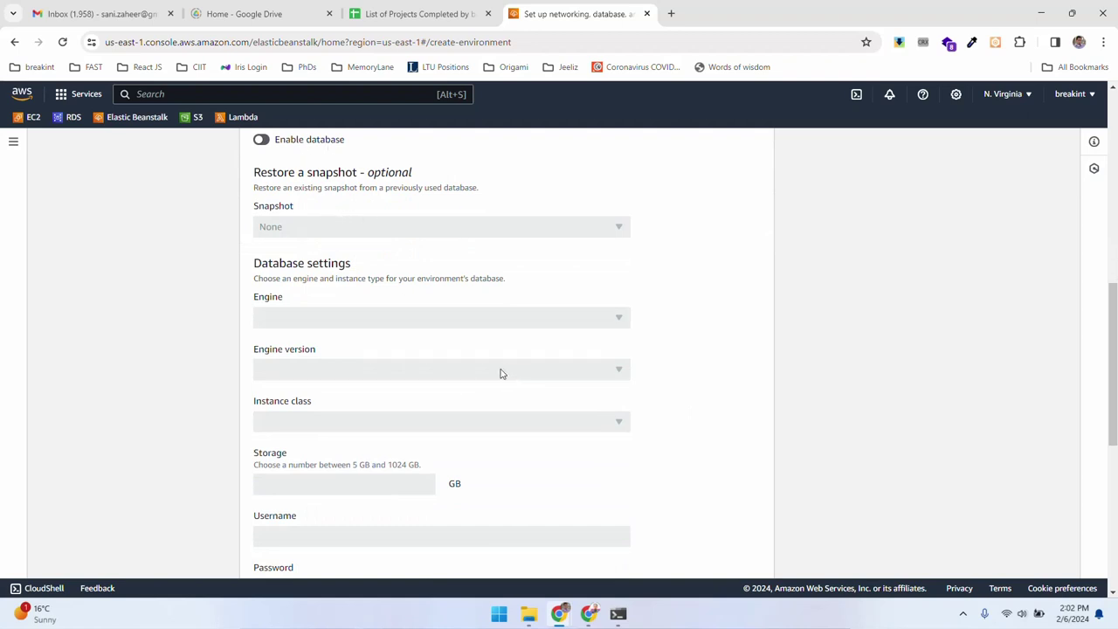
pyautogui.scroll(-6, 684, 354)
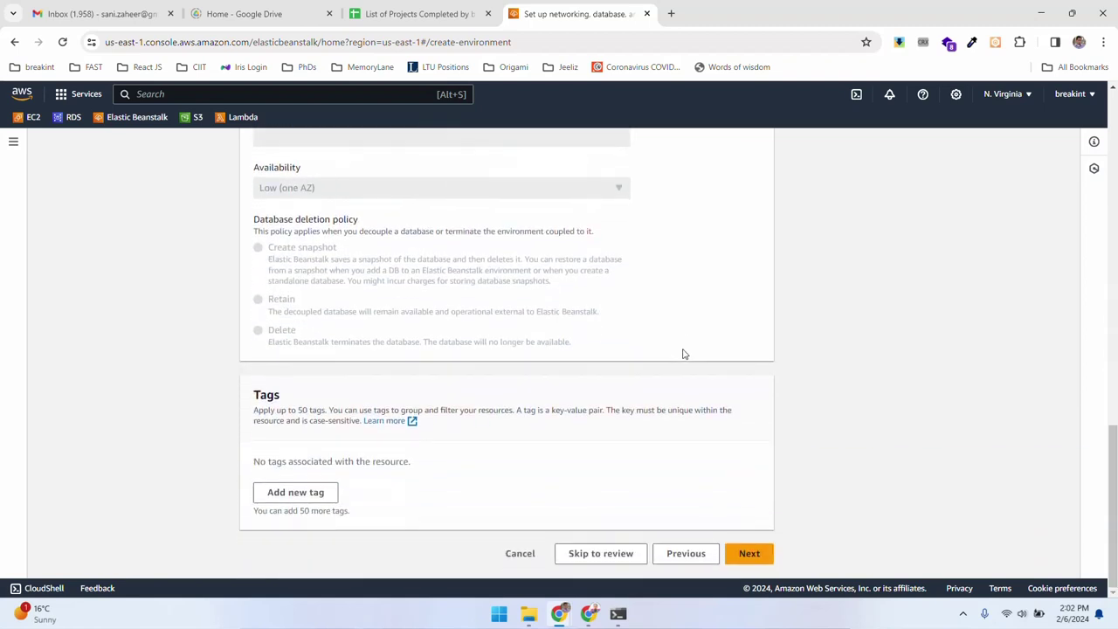
# Skip to the review, check the monitoring, updates and platform software settings including the proxy server, and submit the environment.
pyautogui.click(592, 555)
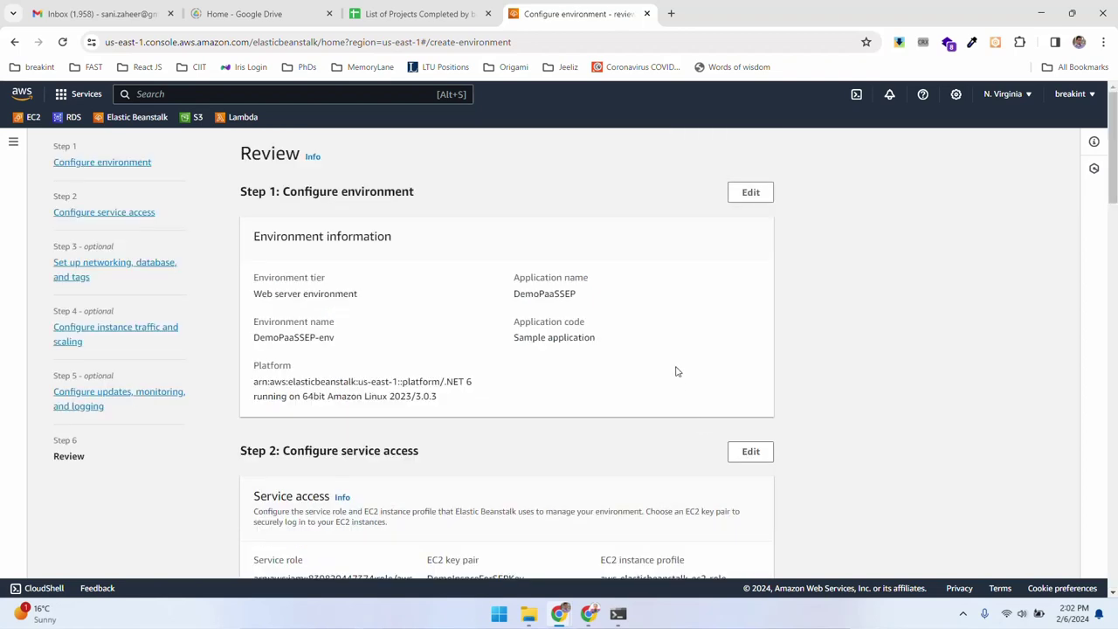
pyautogui.scroll(-20, 680, 368)
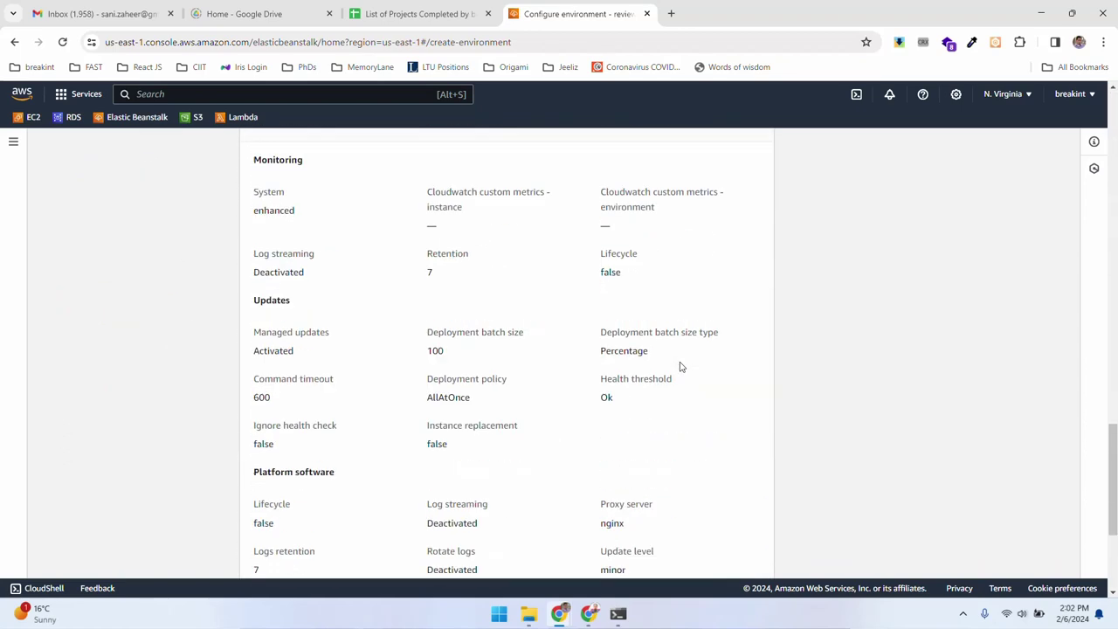
pyautogui.scroll(-1, 680, 368)
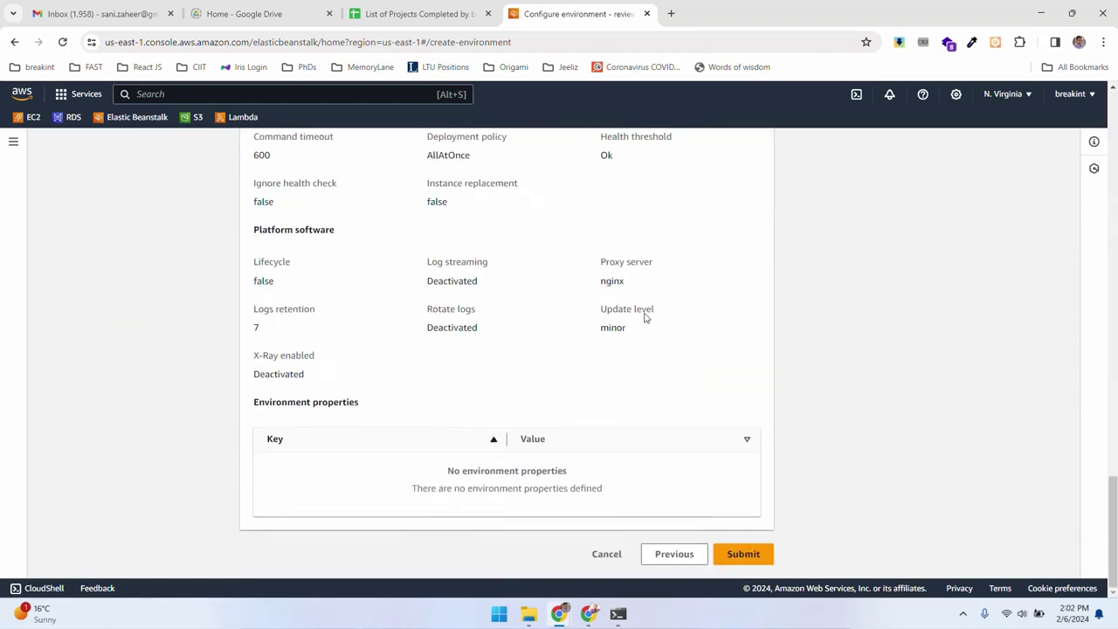
pyautogui.doubleClick(613, 281)
pyautogui.click(651, 325)
pyautogui.scroll(2, 625, 374)
pyautogui.scroll(3, 624, 374)
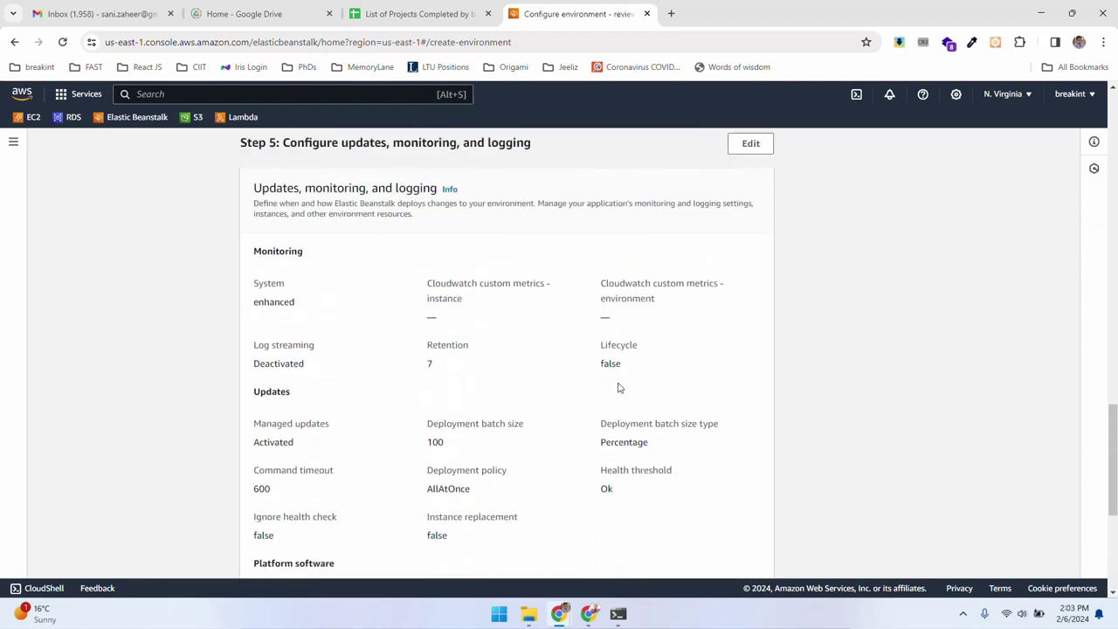
pyautogui.scroll(-5, 551, 412)
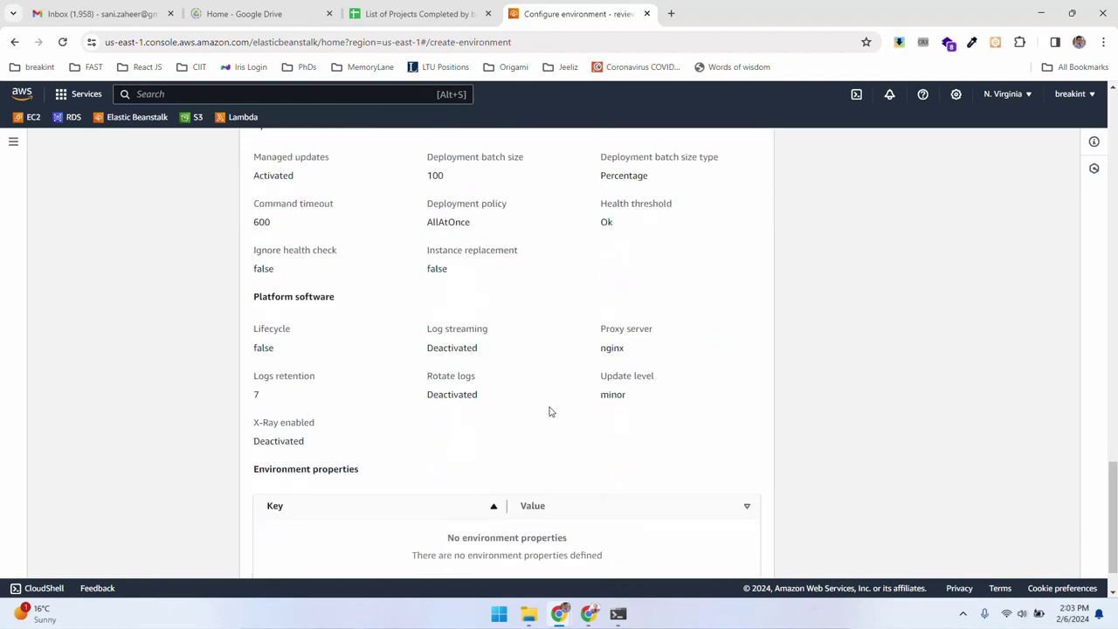
pyautogui.click(741, 554)
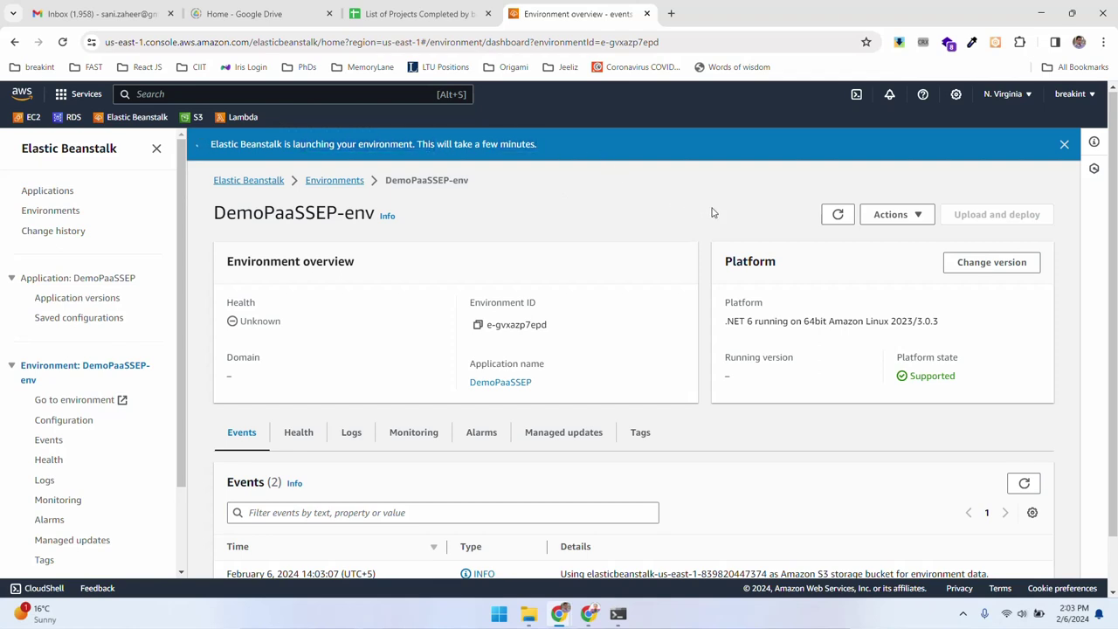
# Check the new environment's platform, and open EC2 in a separate browser tab to list all instances.
pyautogui.moveTo(739, 325); pyautogui.dragTo(956, 341)
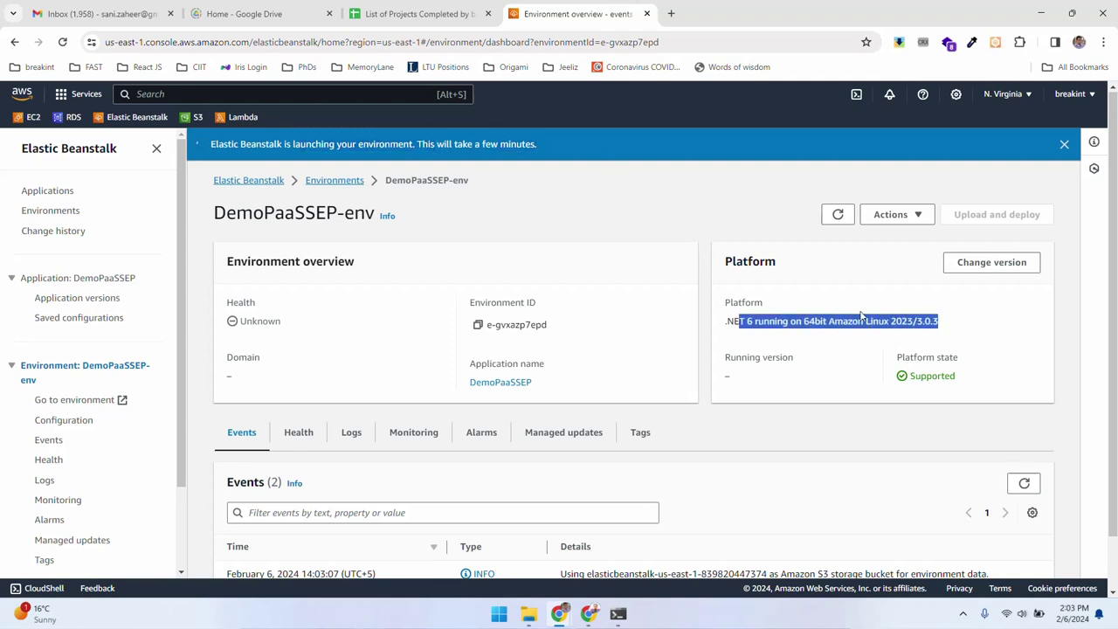
pyautogui.click(661, 212)
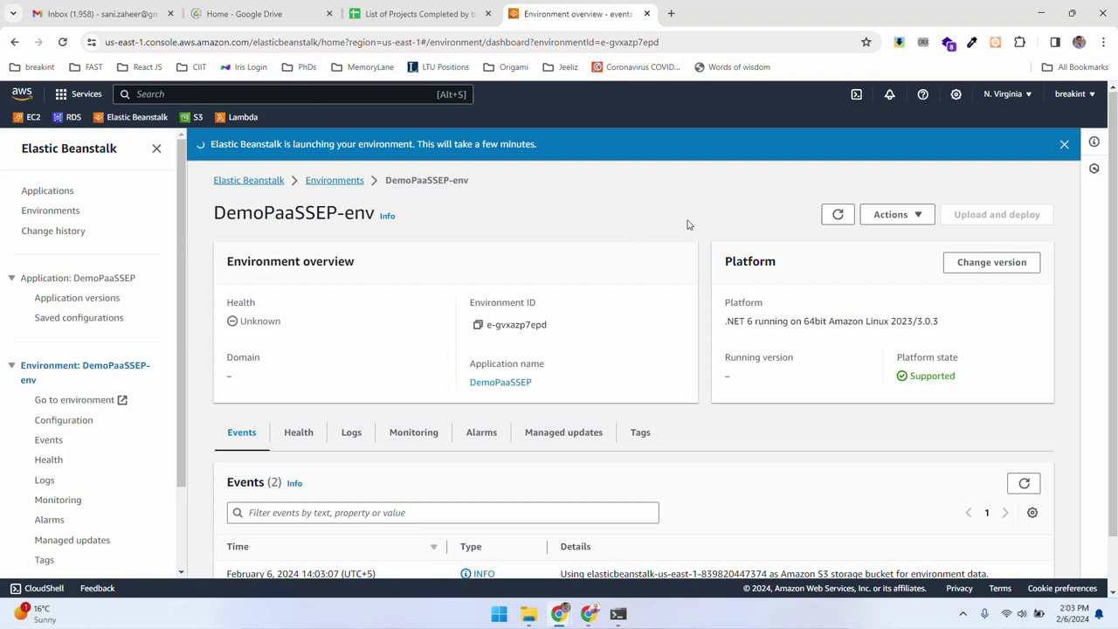
pyautogui.rightClick(32, 117)
pyautogui.click(74, 136)
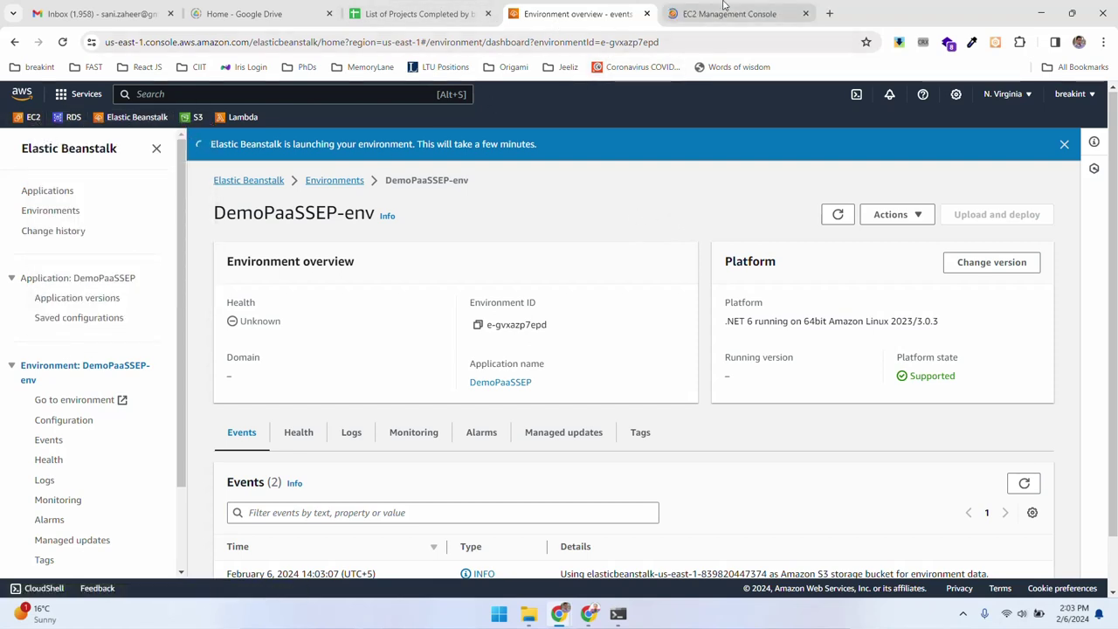
pyautogui.click(733, 13)
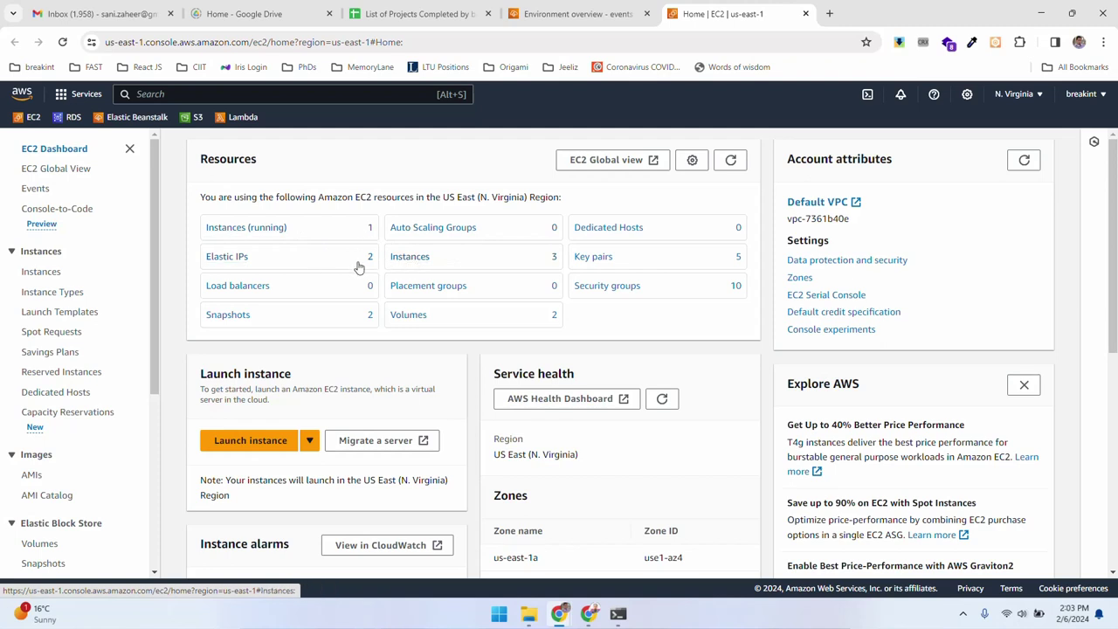
pyautogui.click(426, 260)
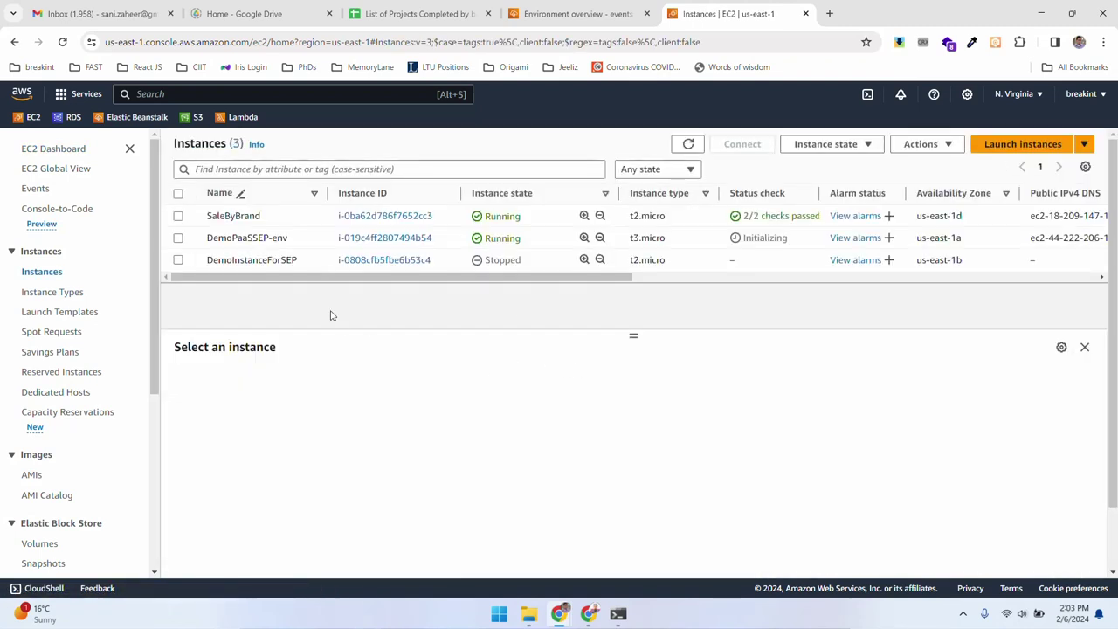
# Select the DemoPaaSSEP-env instance and examine its type, status, IP addresses and security group.
pyautogui.click(234, 244)
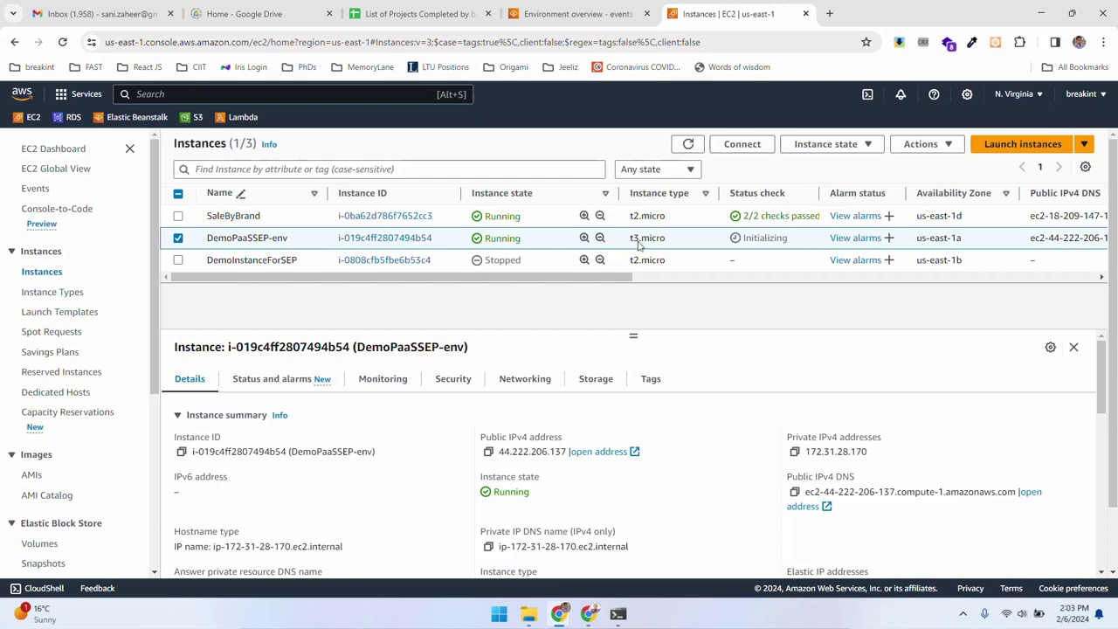
pyautogui.moveTo(622, 277); pyautogui.dragTo(855, 299)
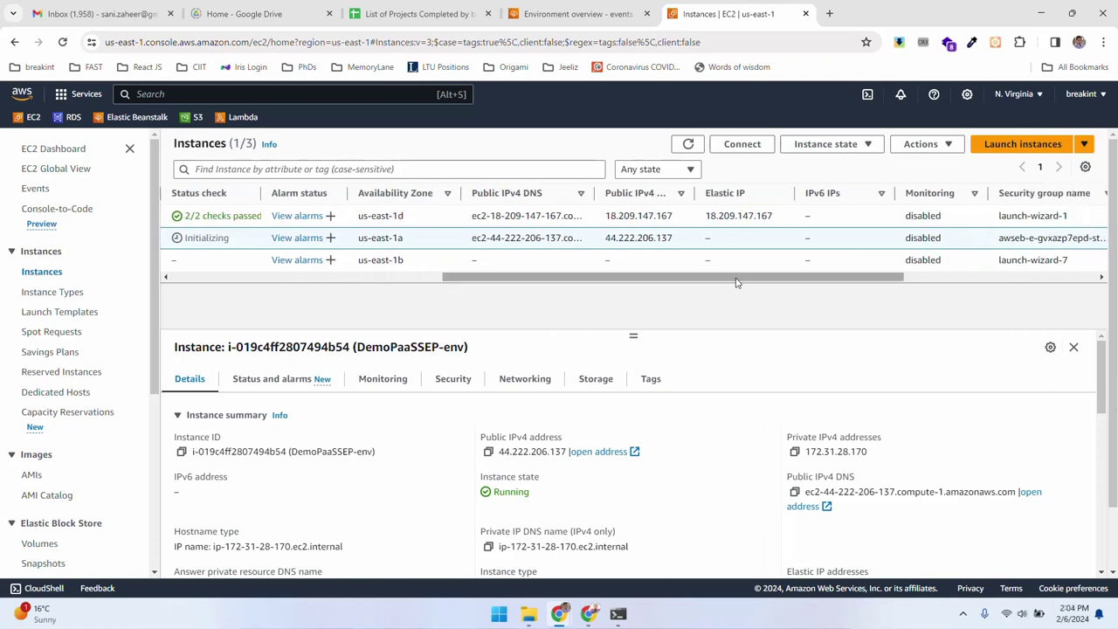
pyautogui.moveTo(753, 277)
pyautogui.mouseDown()
pyautogui.moveTo(712, 282)
pyautogui.moveTo(735, 282)
pyautogui.mouseUp()
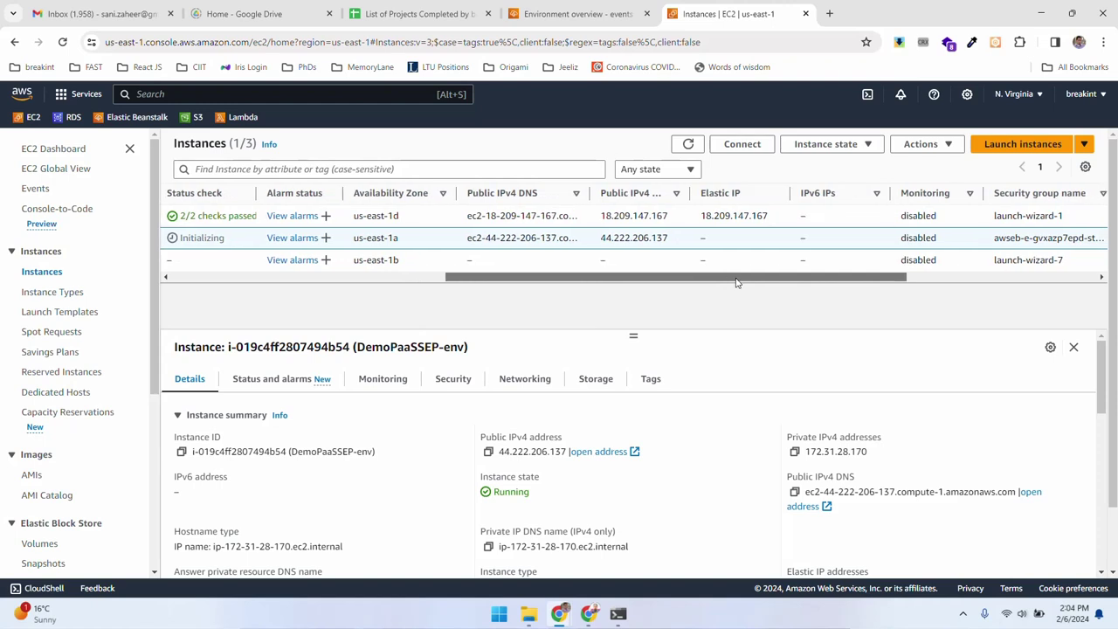
pyautogui.moveTo(735, 283); pyautogui.dragTo(405, 282)
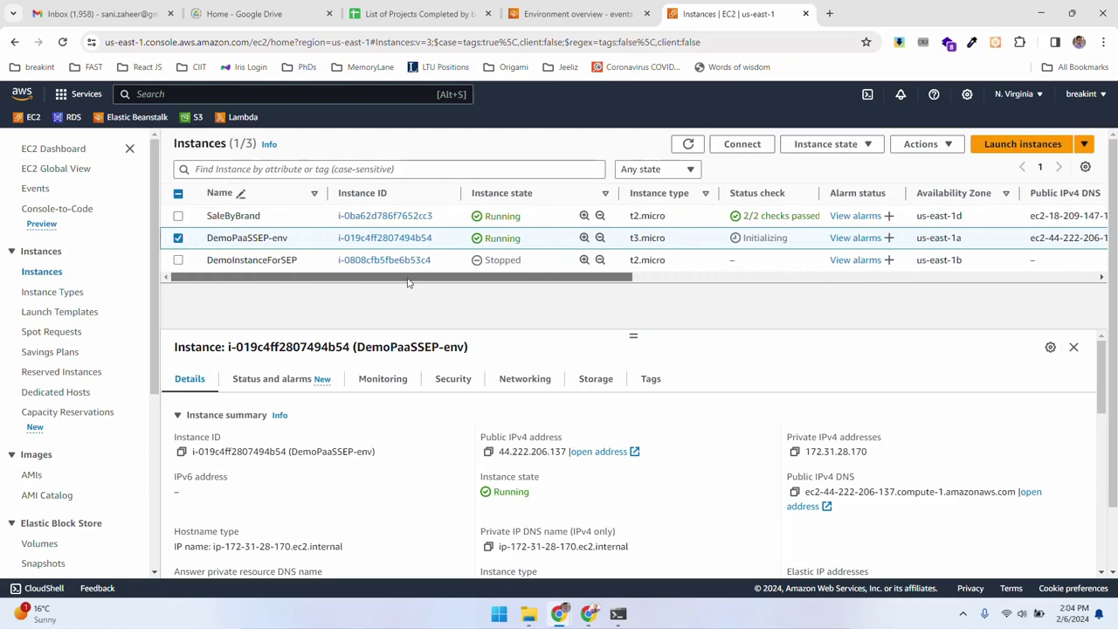
# Return to the Elastic Beanstalk environment and read its latest launch event.
pyautogui.hotkey('ctrl', 'pageup')
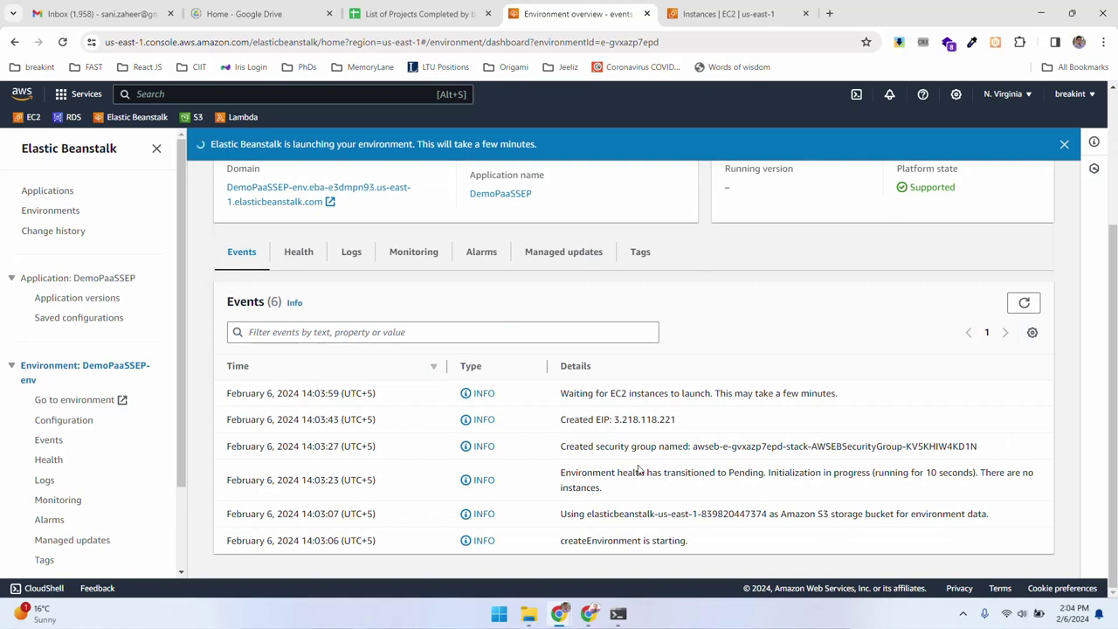
pyautogui.moveTo(569, 393); pyautogui.dragTo(839, 395)
pyautogui.click(720, 403)
pyautogui.click(692, 395)
# Examine the environment's monitoring metrics, overall health and enhanced instance health.
pyautogui.click(404, 255)
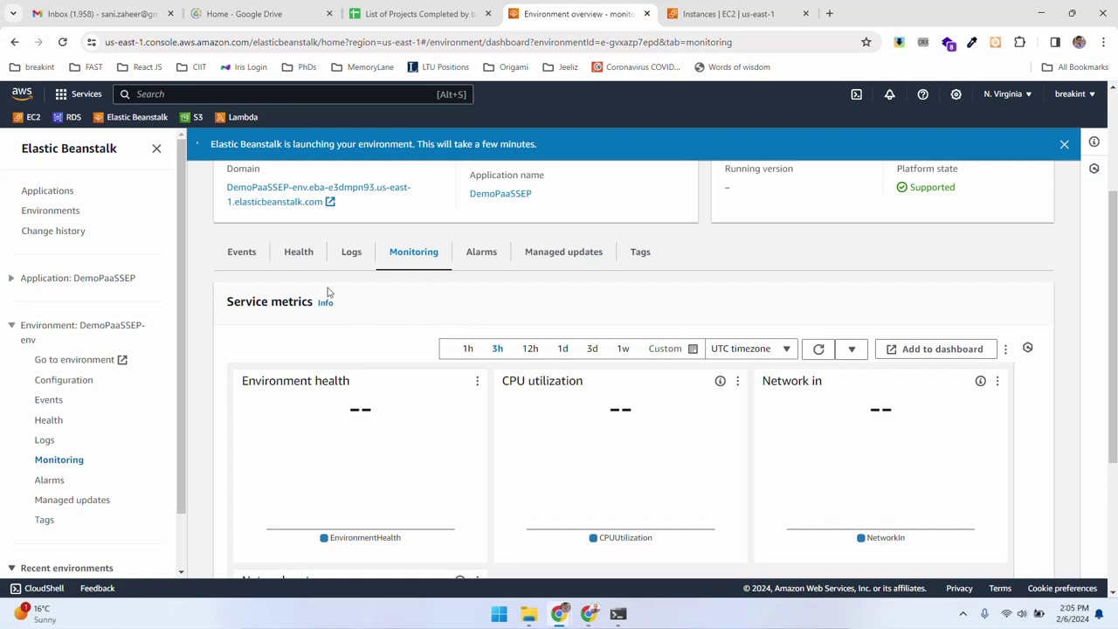
pyautogui.click(297, 256)
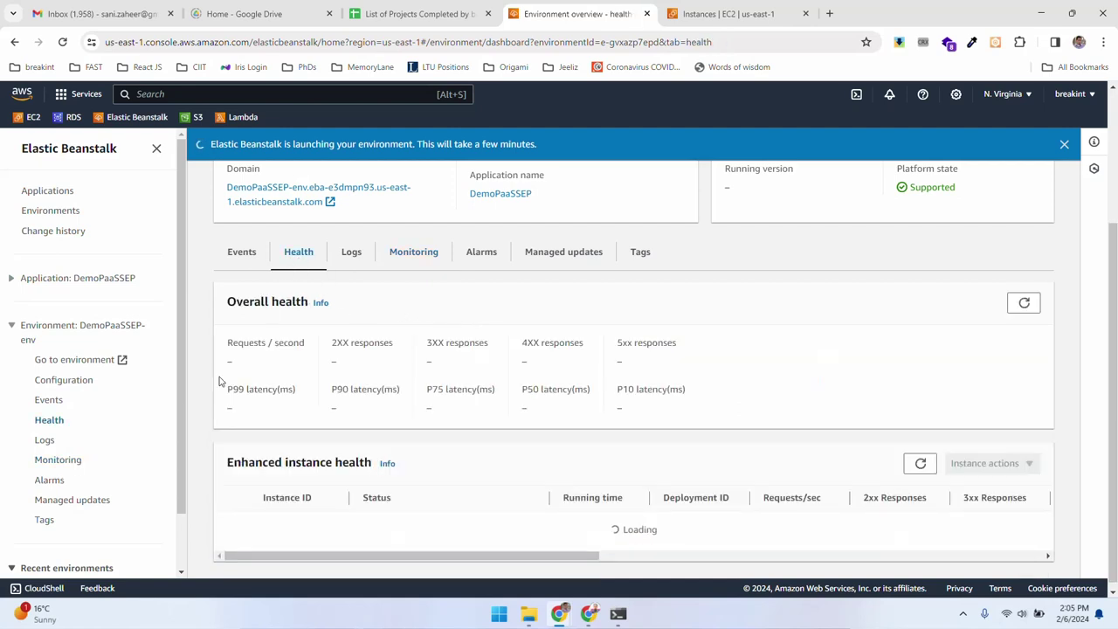
pyautogui.scroll(-1, 200, 382)
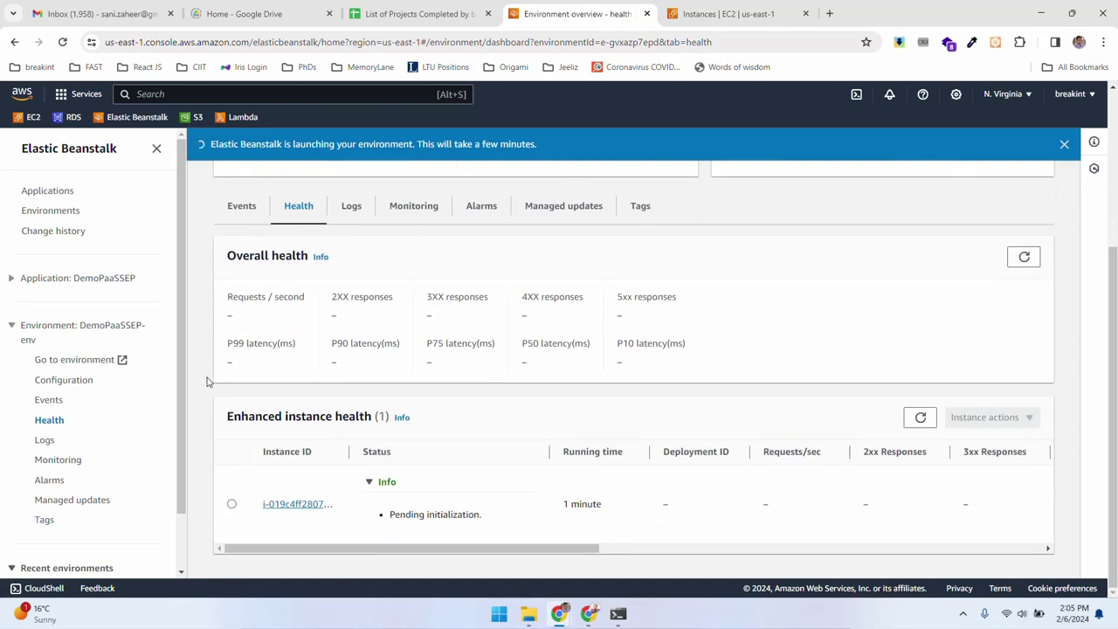
pyautogui.scroll(3, 207, 382)
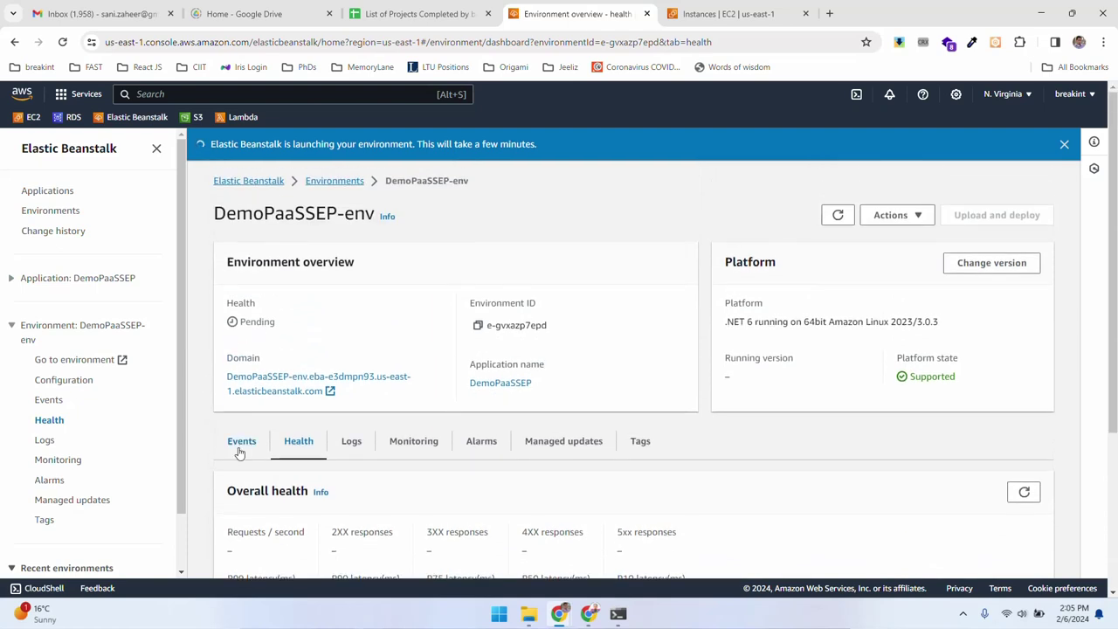
# Check the environment's events, open the list of all Elastic Beanstalk environments and refresh it to examine DemoPaaSSEP-env's health.
pyautogui.click(240, 450)
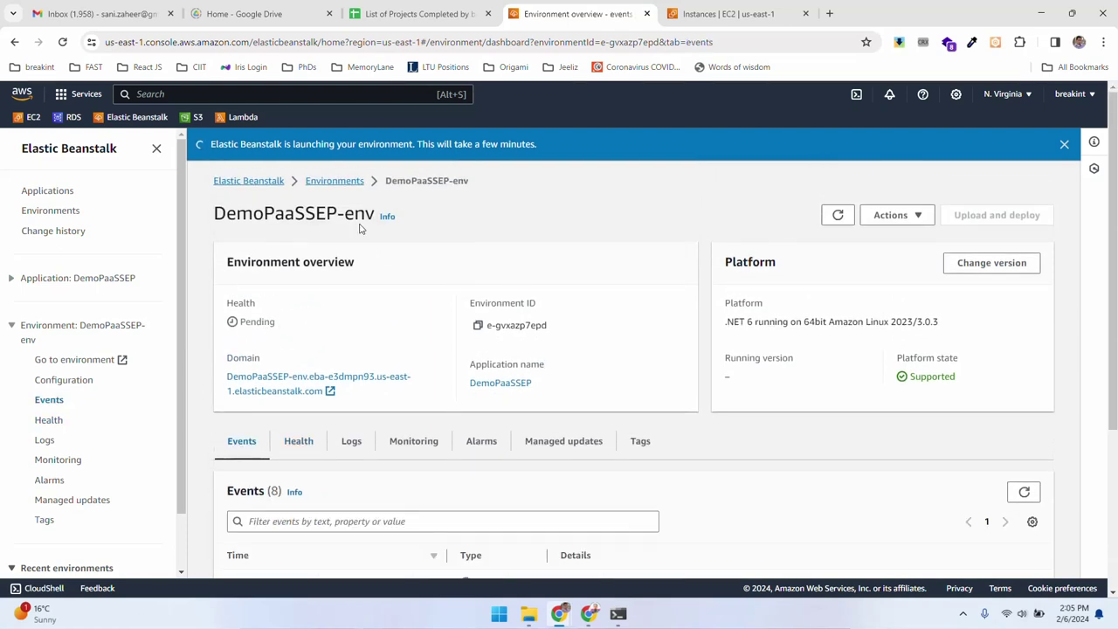
pyautogui.click(262, 182)
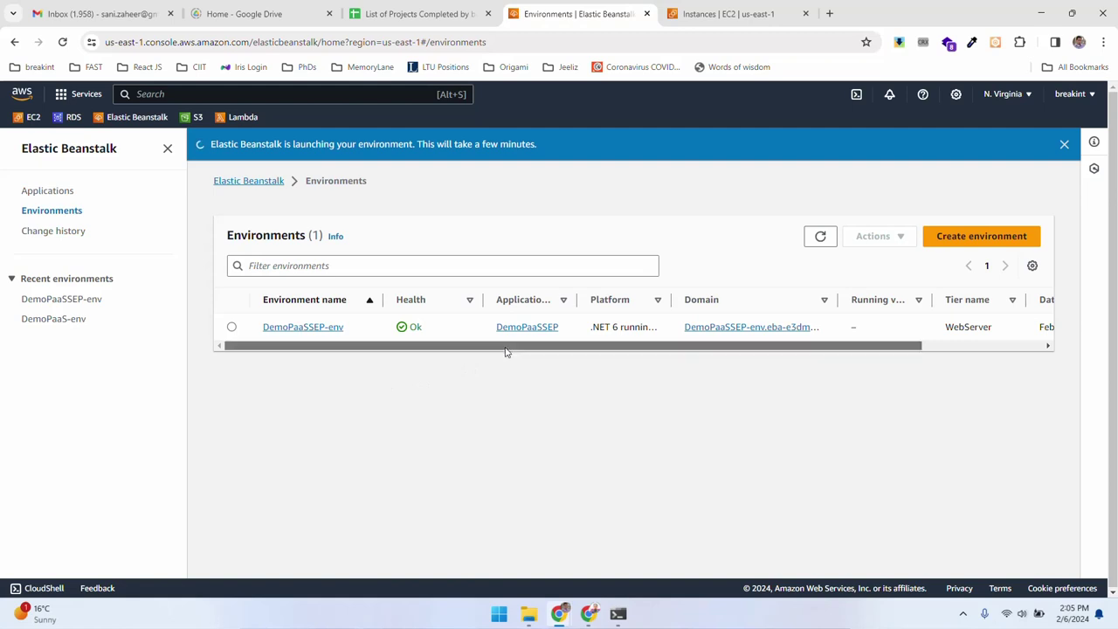
pyautogui.moveTo(506, 347); pyautogui.dragTo(644, 366)
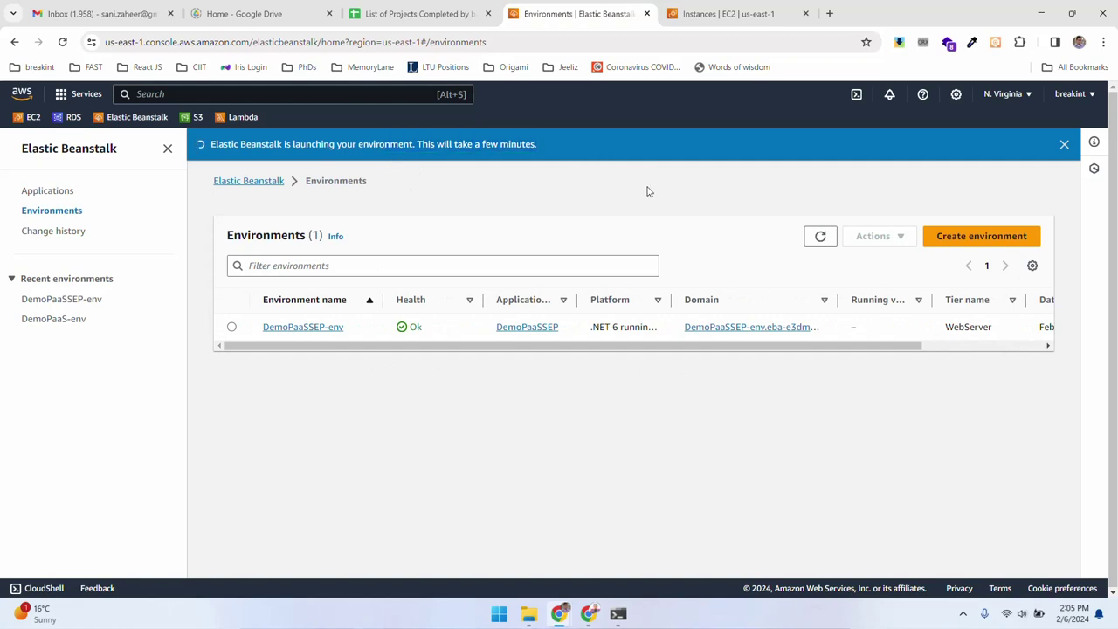
pyautogui.click(821, 238)
pyautogui.click(62, 42)
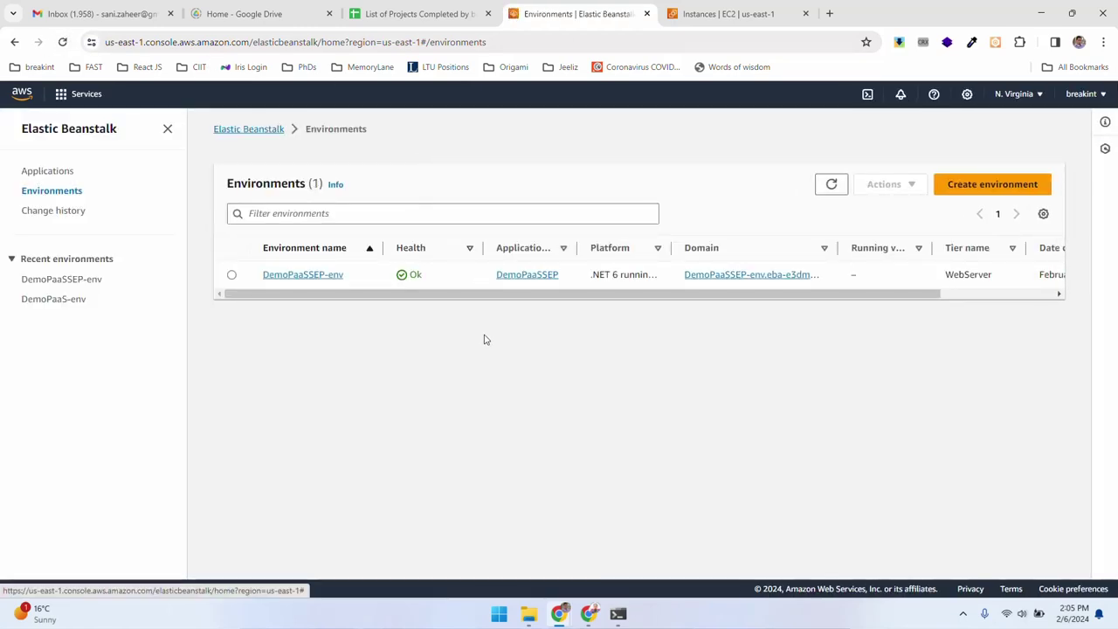
# Refresh the EC2 instances list and examine the DemoPaaSSEP-env instance's state and status check.
pyautogui.hotkey('ctrl', 'Tab')
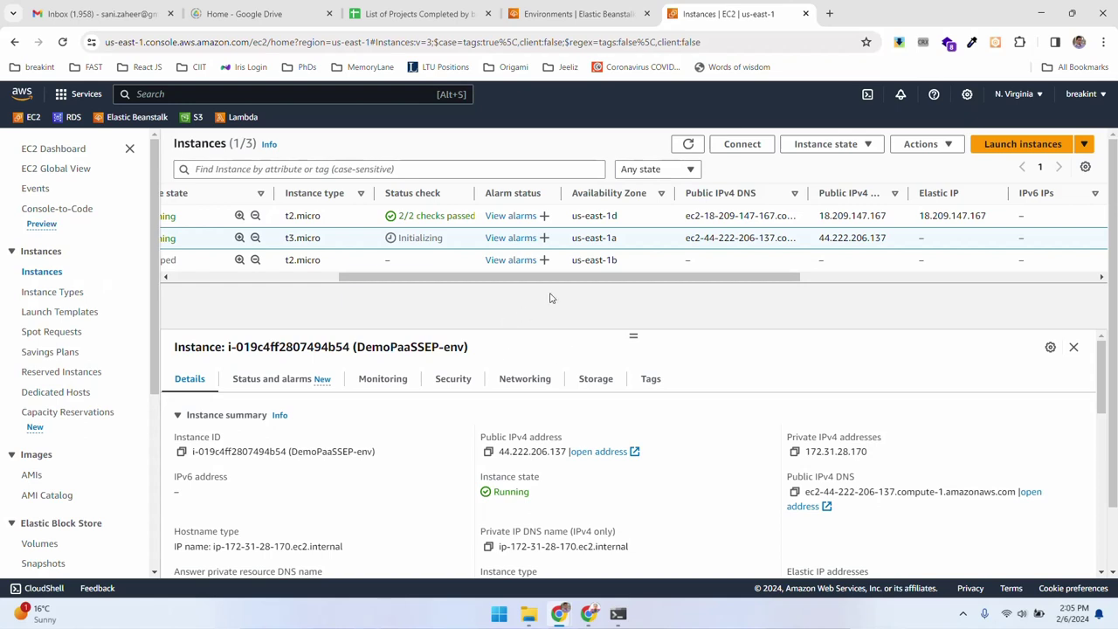
pyautogui.click(688, 144)
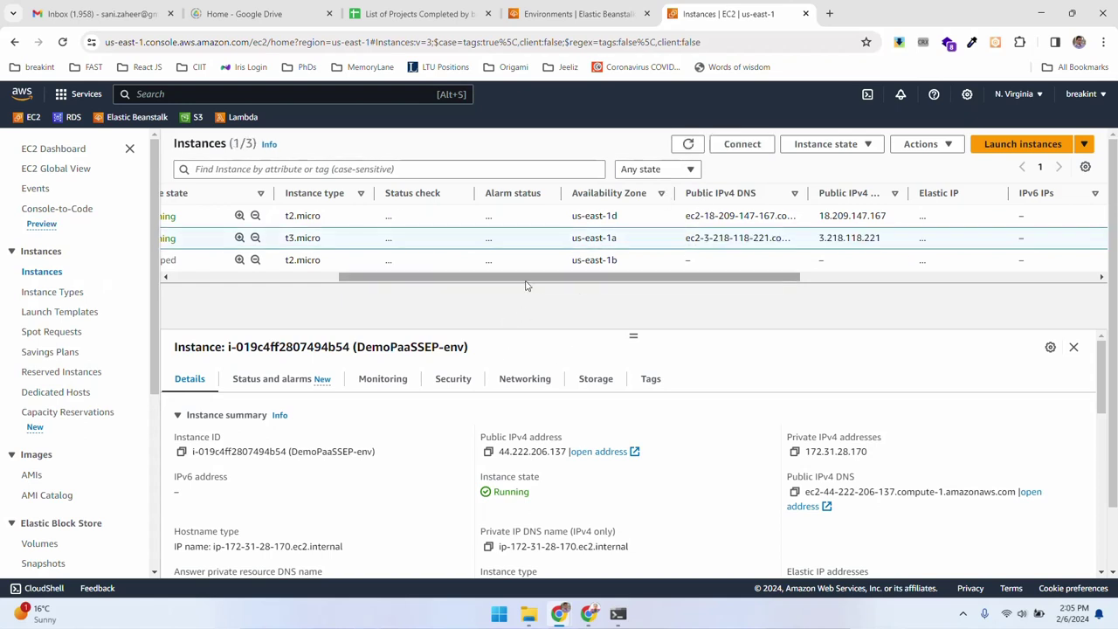
pyautogui.moveTo(463, 286); pyautogui.dragTo(353, 288)
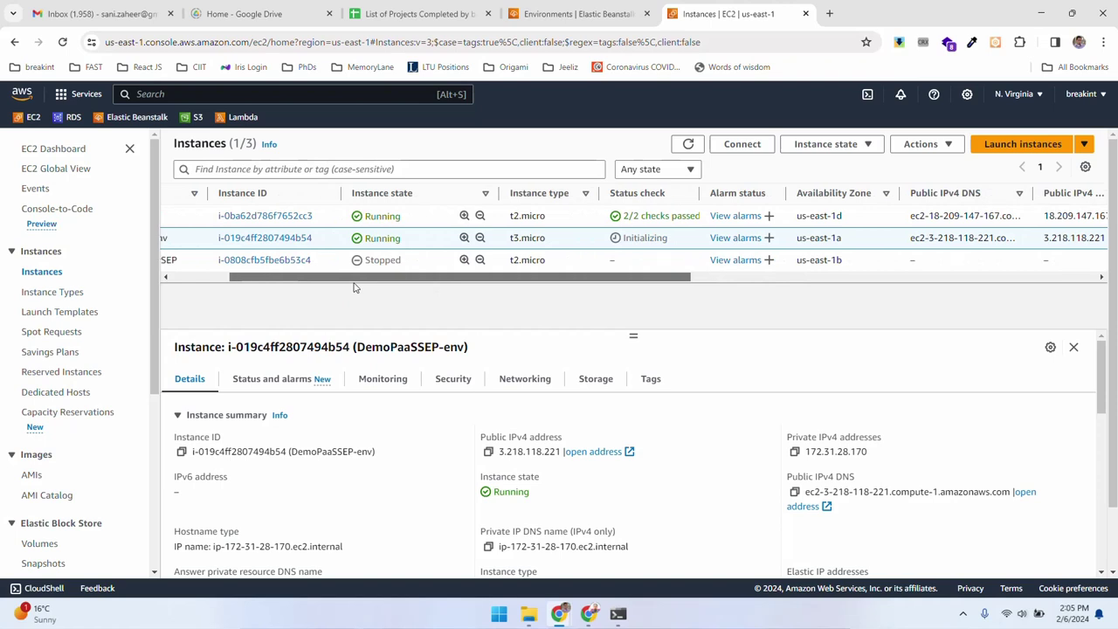
# Open the DemoPaaSSEP-env domain from the Elastic Beanstalk environments list and read the sample application's page.
pyautogui.click(586, 7)
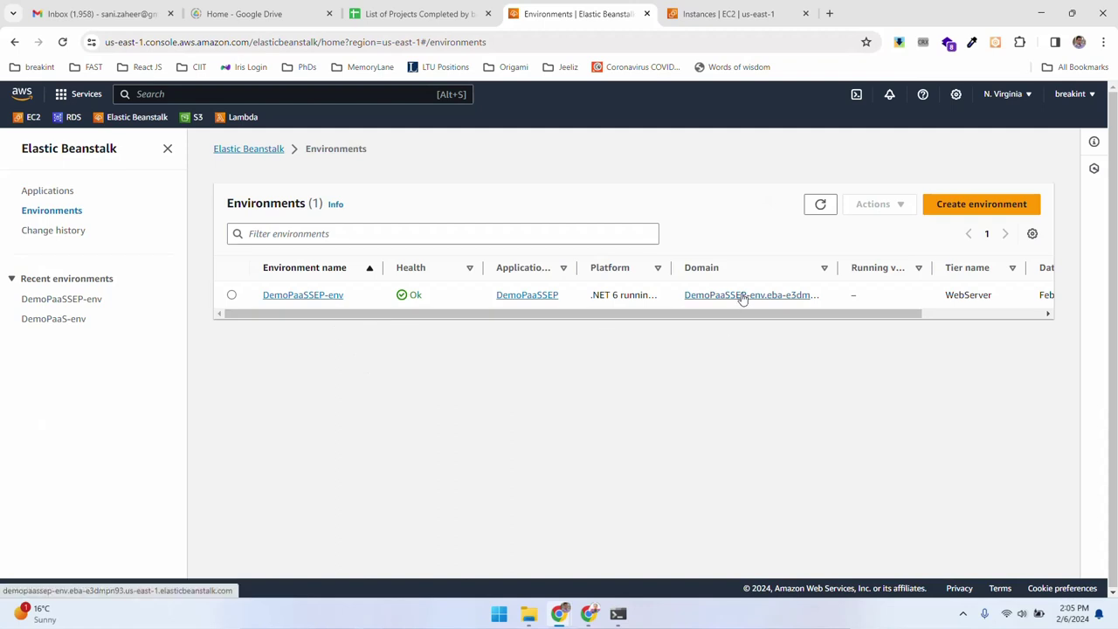
pyautogui.moveTo(731, 314); pyautogui.dragTo(795, 329)
pyautogui.moveTo(758, 267); pyautogui.dragTo(923, 268)
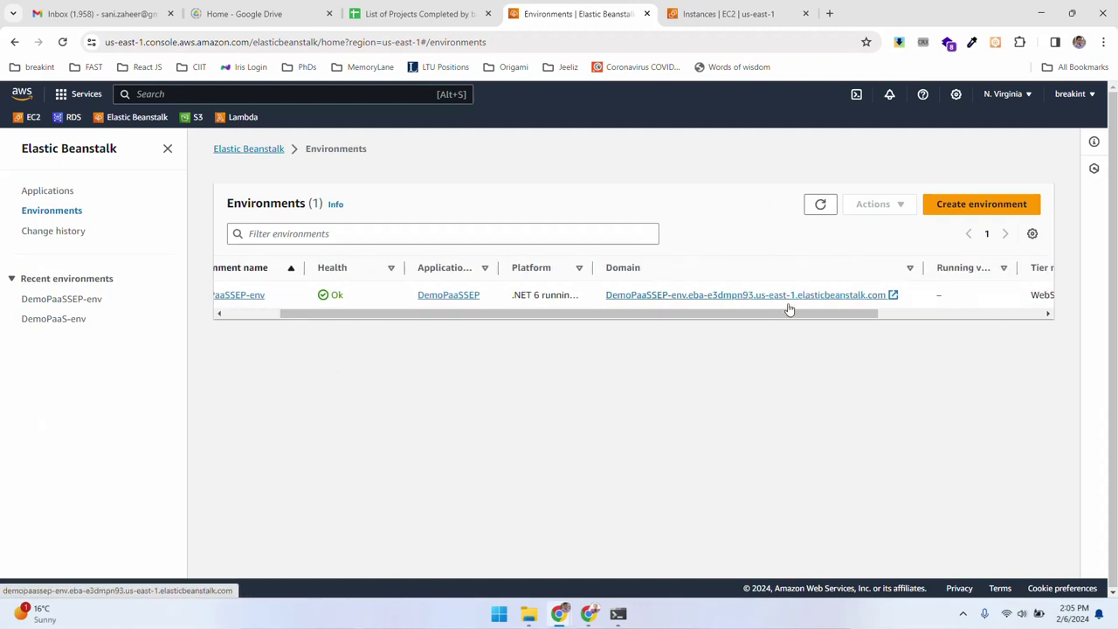
pyautogui.click(704, 297)
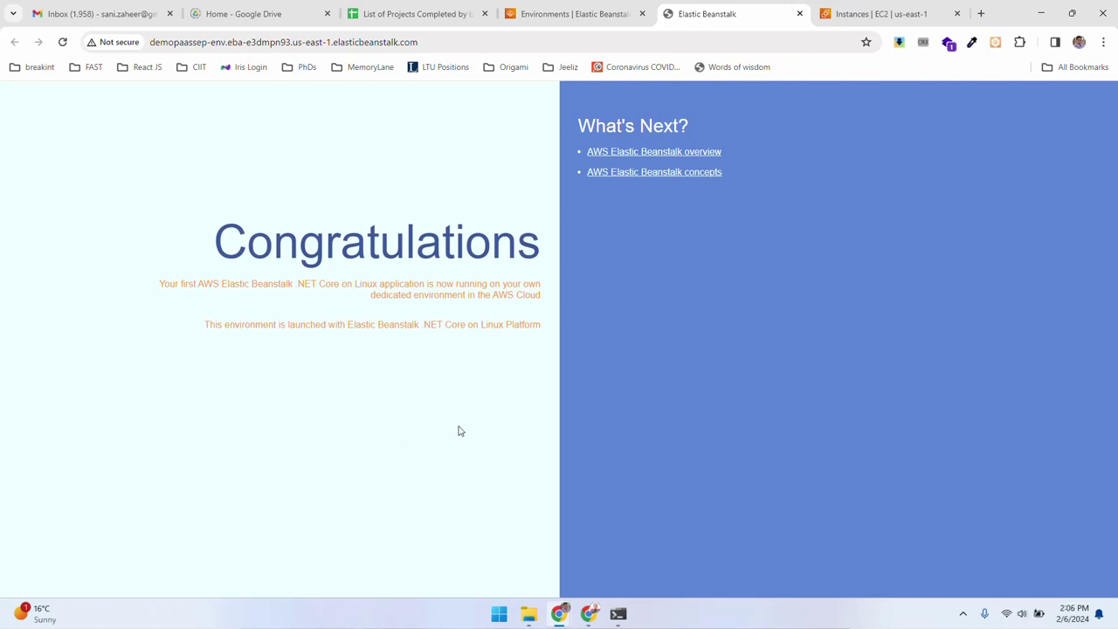
pyautogui.moveTo(240, 325); pyautogui.dragTo(542, 325)
pyautogui.click(539, 349)
# Return to the EC2 instances list and examine the DemoPaaSSEP-env instance's Elastic IP, security group and name.
pyautogui.click(574, 9)
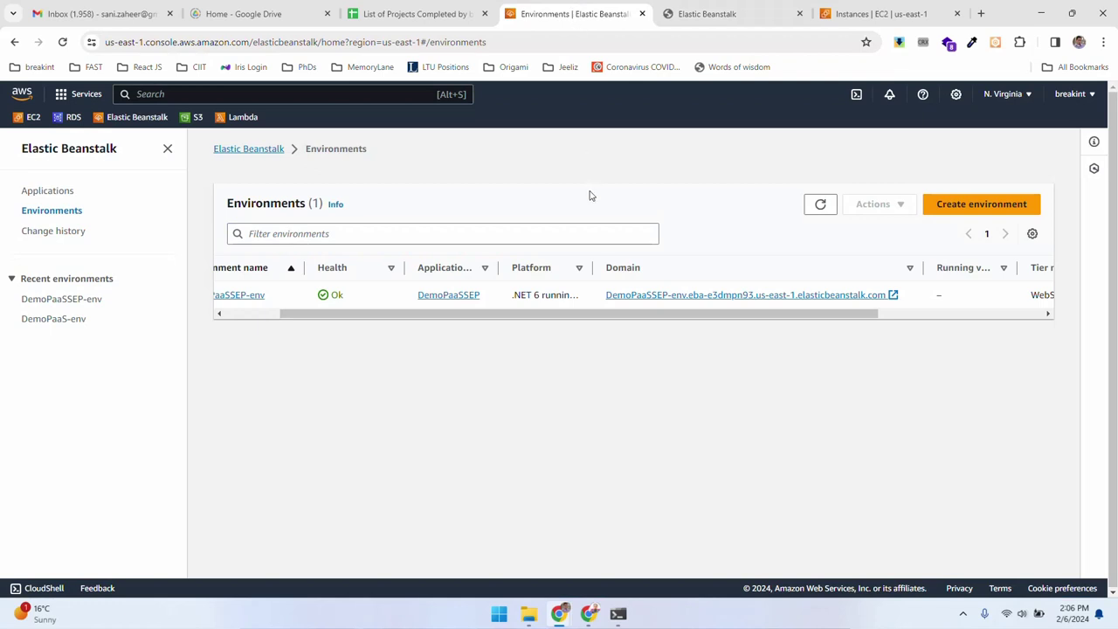
pyautogui.click(878, 13)
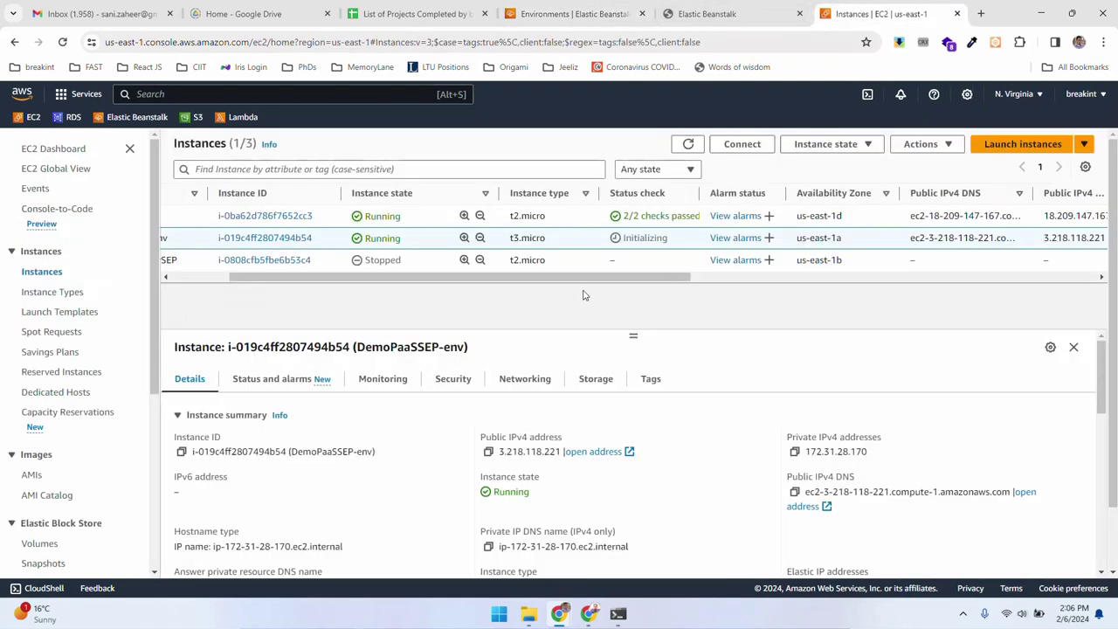
pyautogui.moveTo(602, 287); pyautogui.dragTo(839, 292)
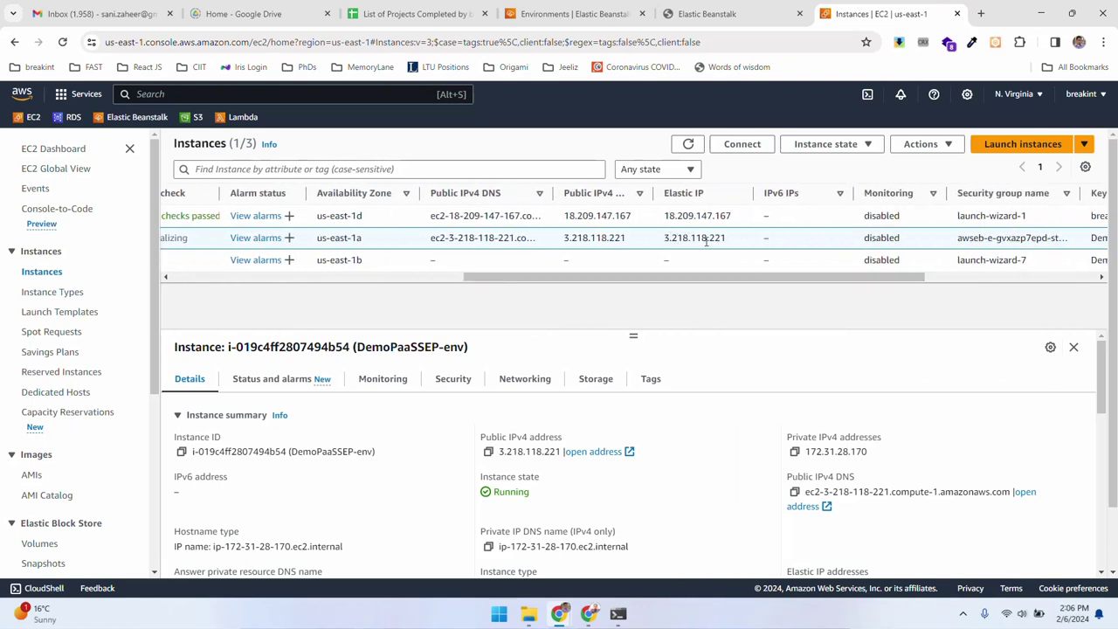
pyautogui.hscroll(2, 737, 276)
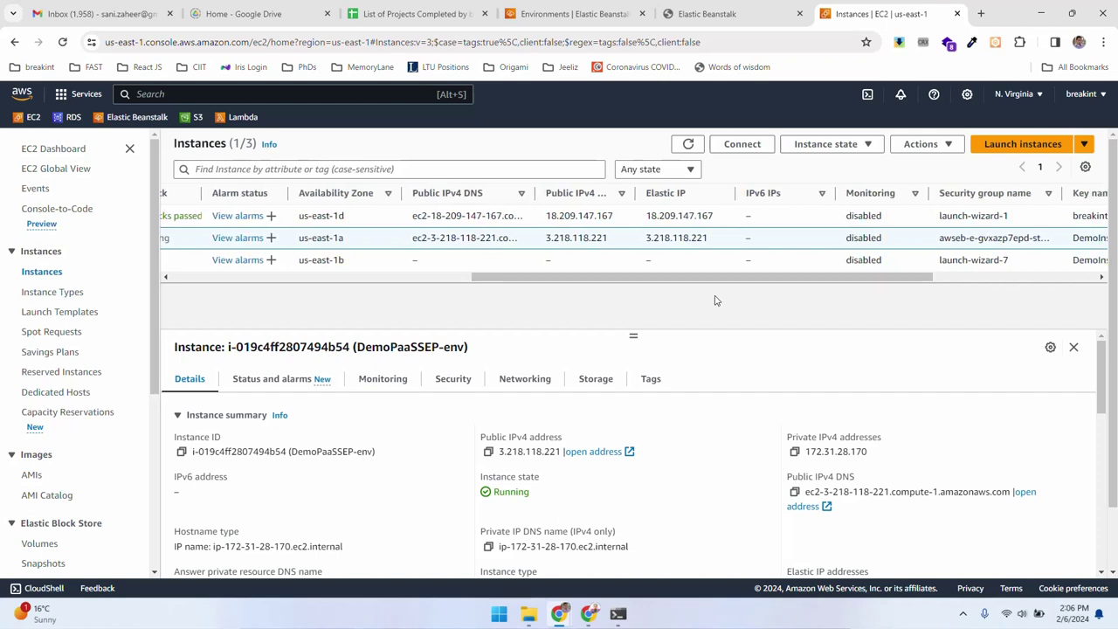
pyautogui.moveTo(702, 288); pyautogui.dragTo(407, 295)
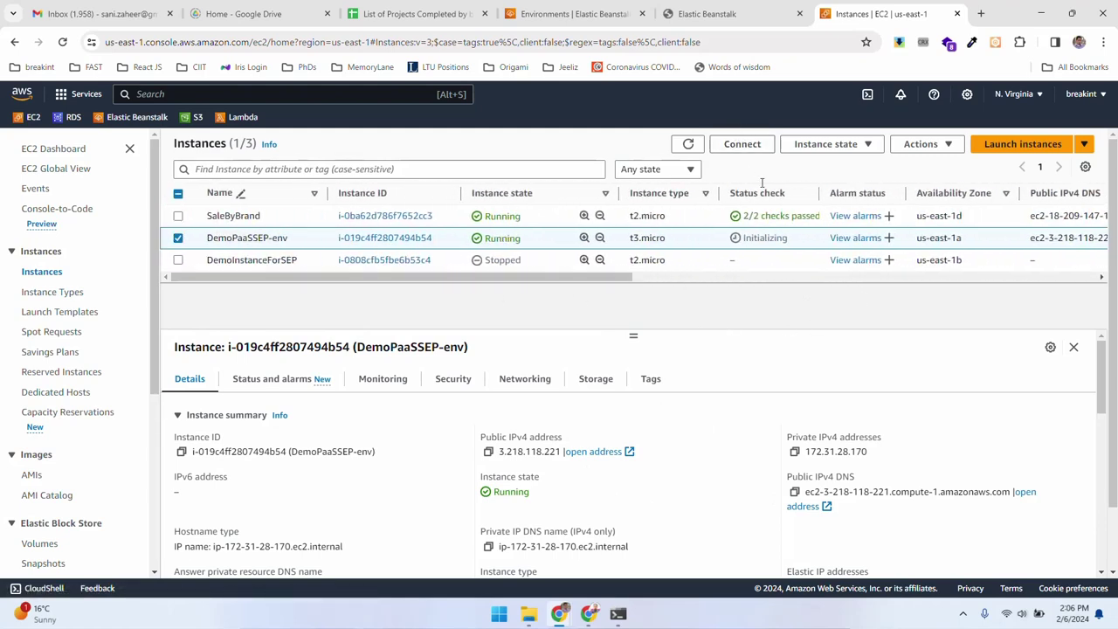
# Copy the DemoPaaSSEP-env instance's SSH command and connect from a cleared terminal as ec2-user with DemoInsnceForSEPKey.pem.
pyautogui.click(742, 144)
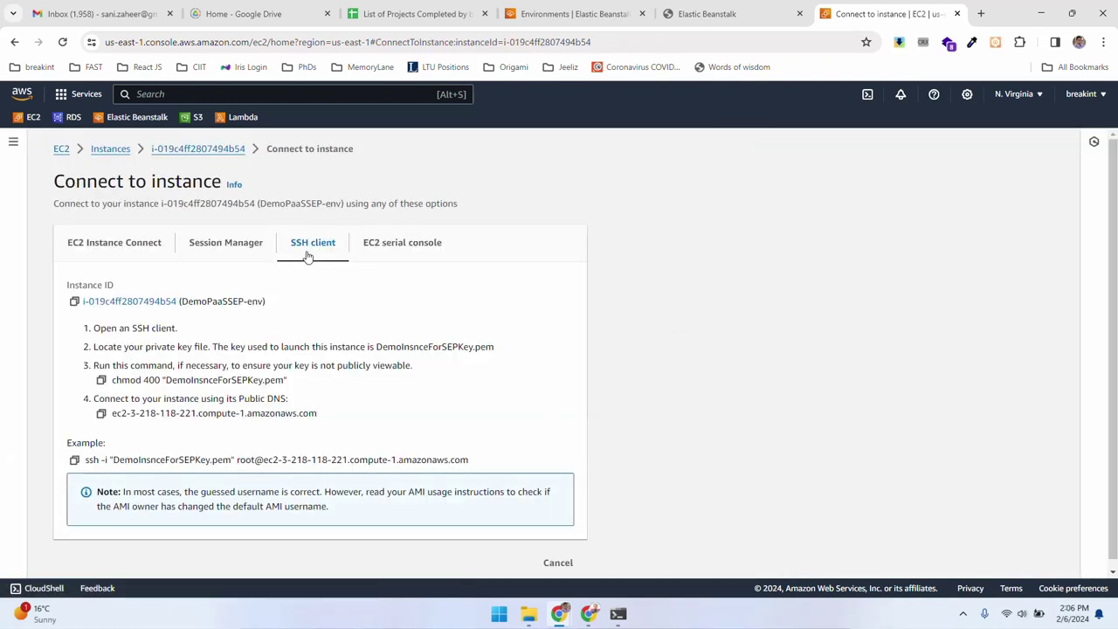
pyautogui.click(74, 460)
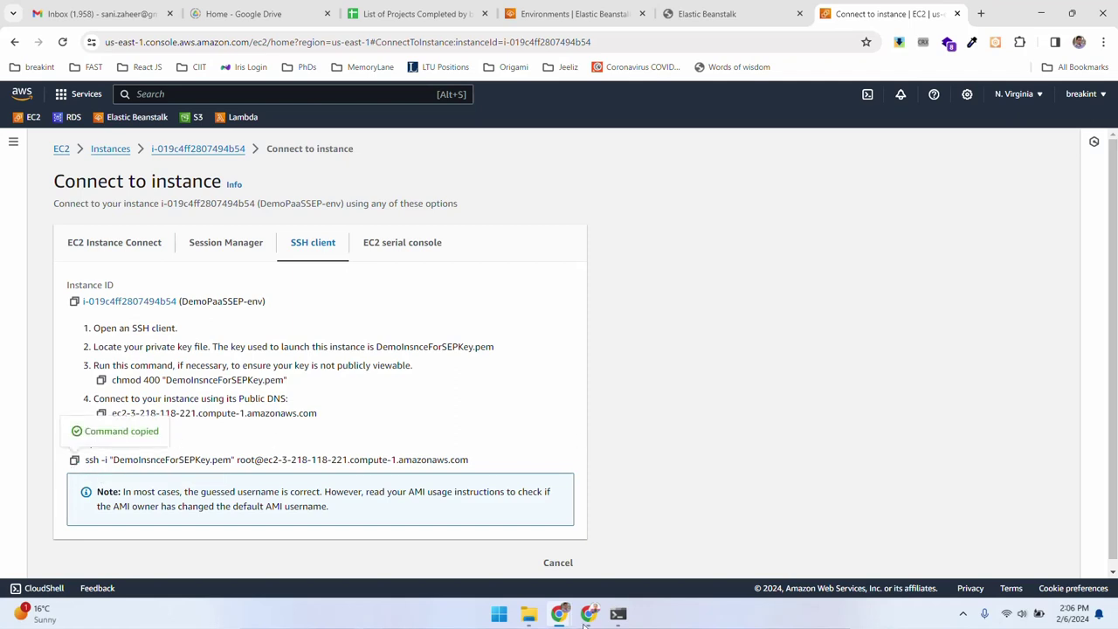
pyautogui.click(619, 616)
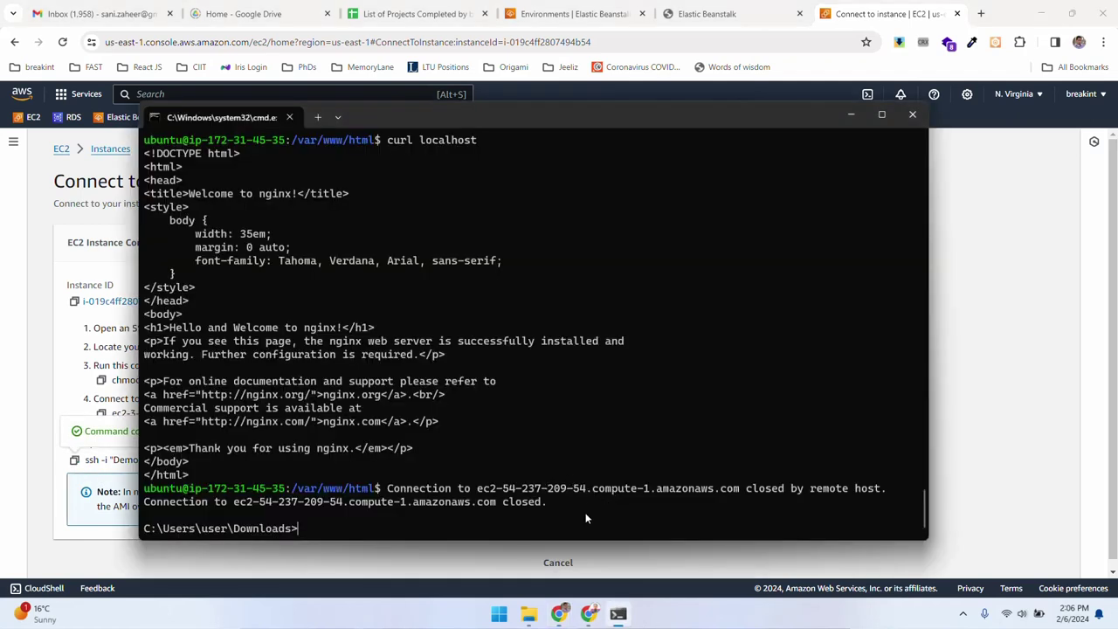
pyautogui.write('cls')
pyautogui.press('Return')
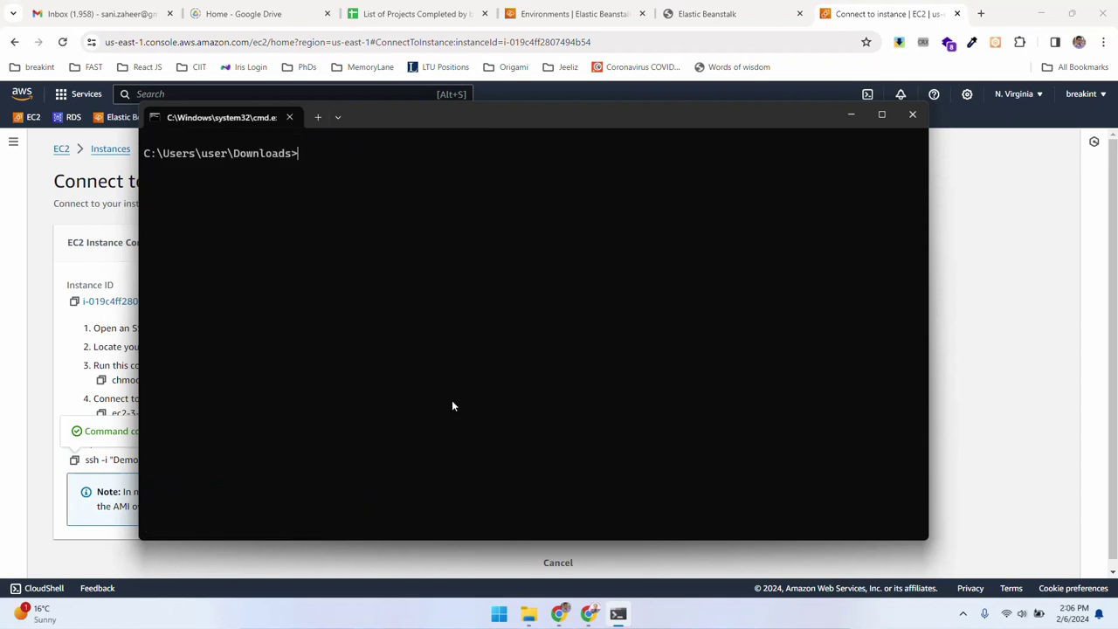
pyautogui.hotkey('ctrl', 'v')
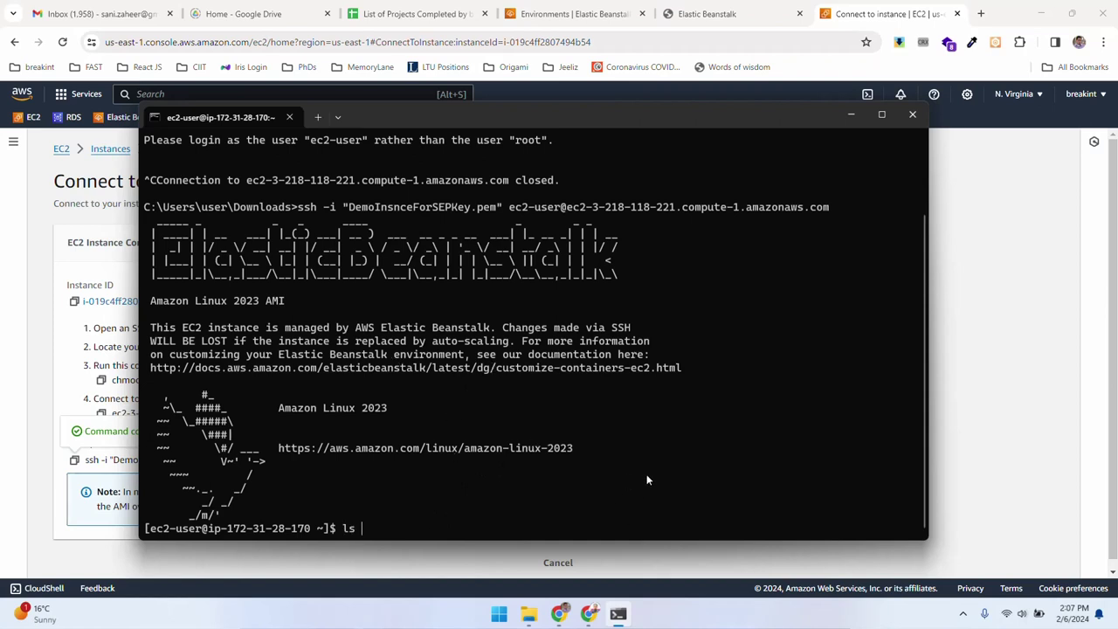
# List all files in the instance's home directory with ls -al, and close the terminal.
pyautogui.write('-al')
pyautogui.press('Return')
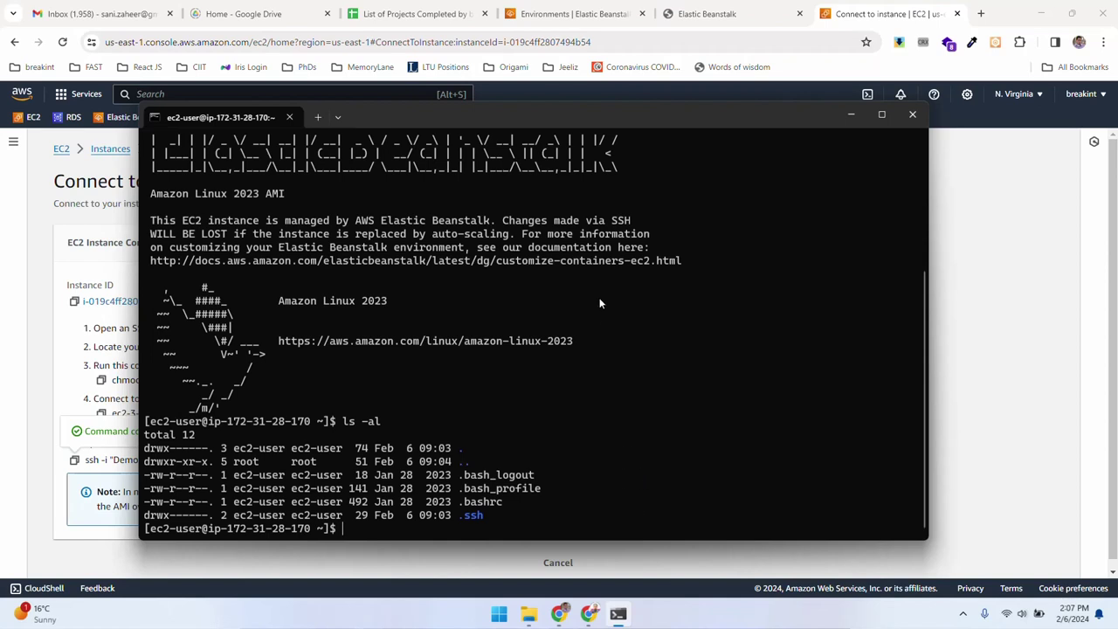
pyautogui.click(913, 115)
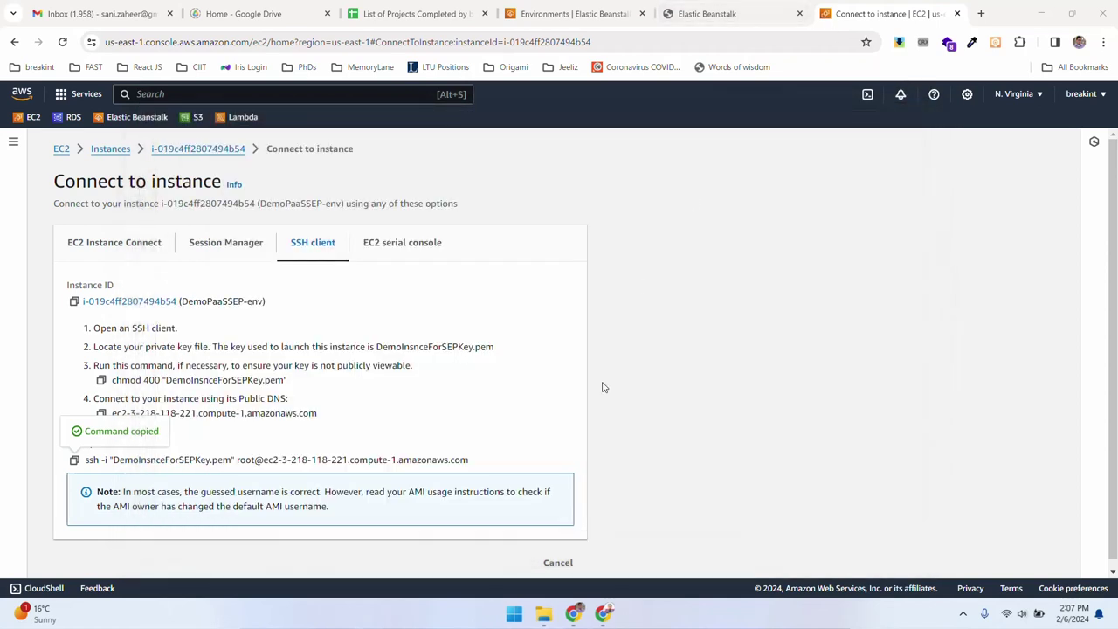
# Terminate the DemoPaaSSEP-env environment in Elastic Beanstalk, confirming with the environment name DemoPaaSSEP-env.
pyautogui.click(731, 8)
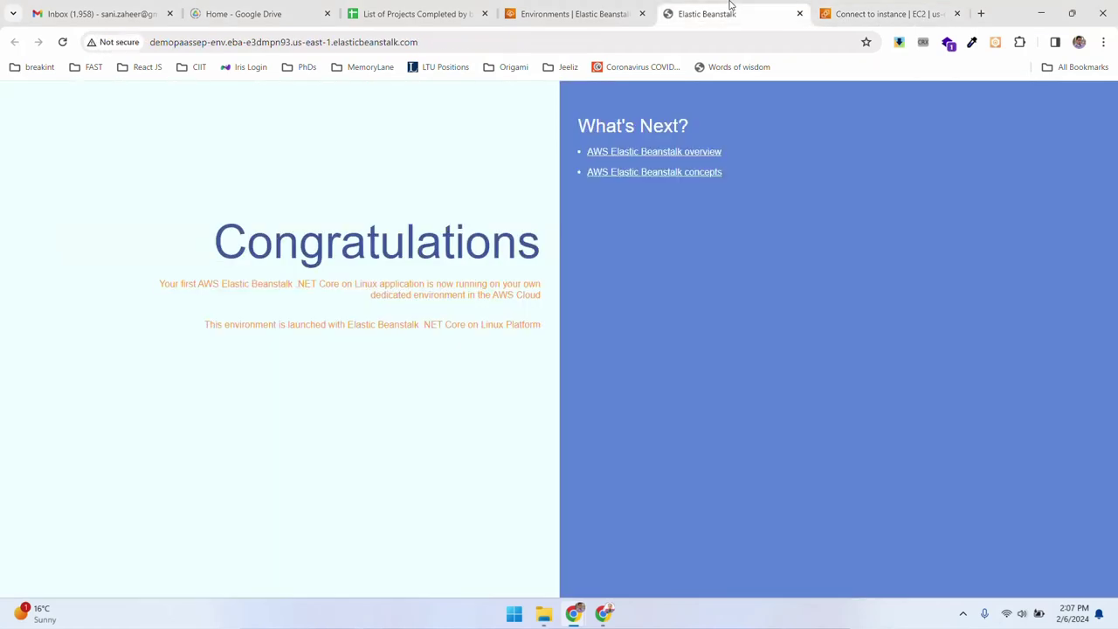
pyautogui.click(573, 11)
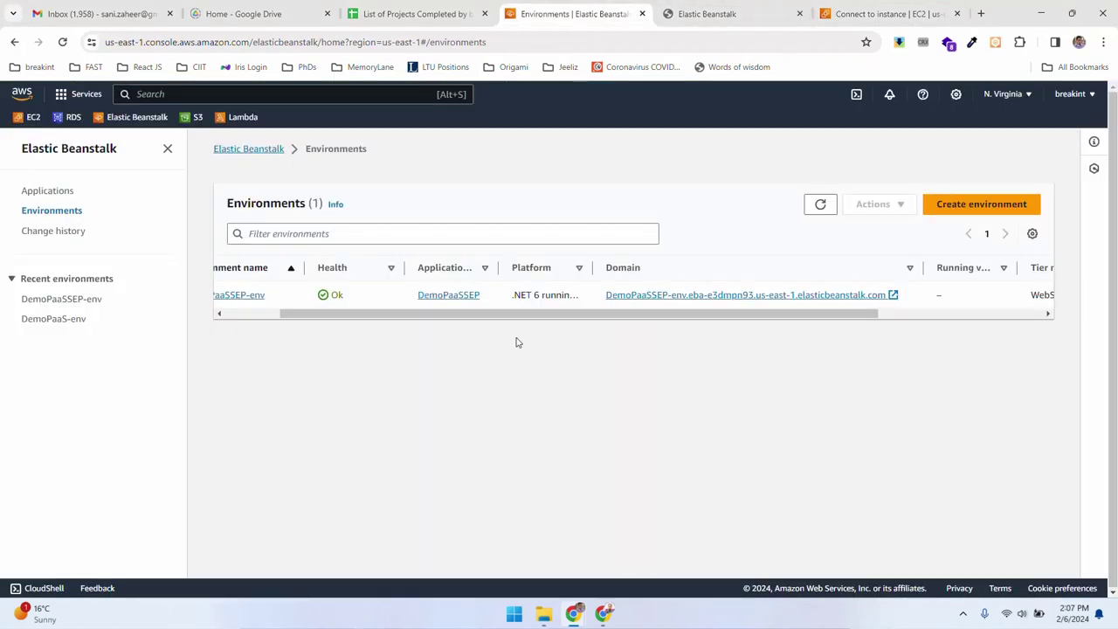
pyautogui.hscroll(-2, 349, 321)
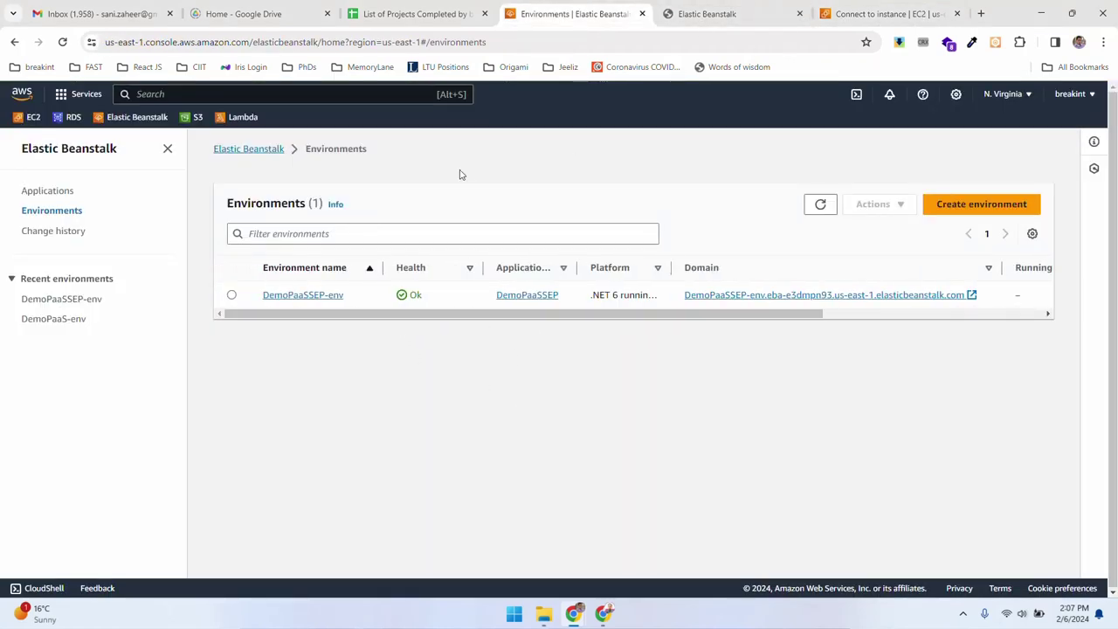
pyautogui.click(232, 295)
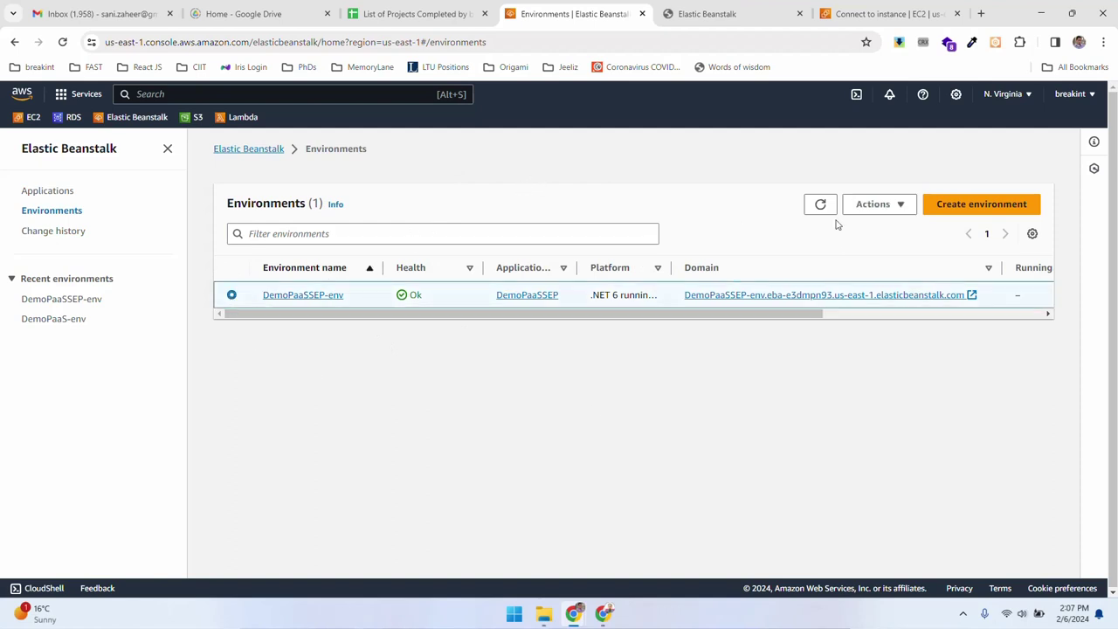
pyautogui.click(886, 206)
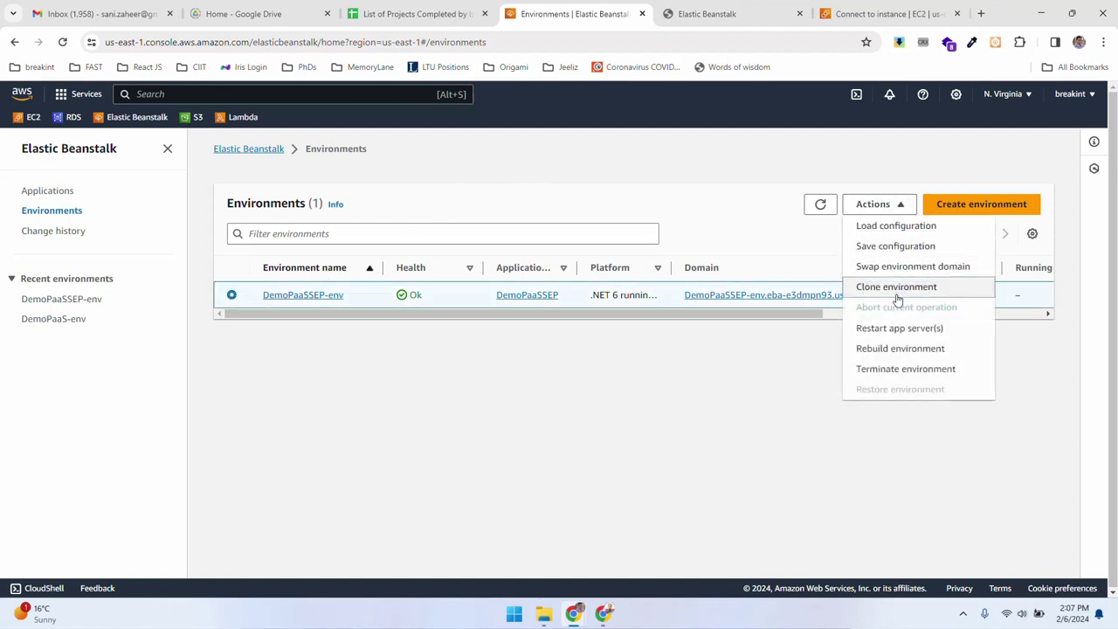
pyautogui.click(900, 371)
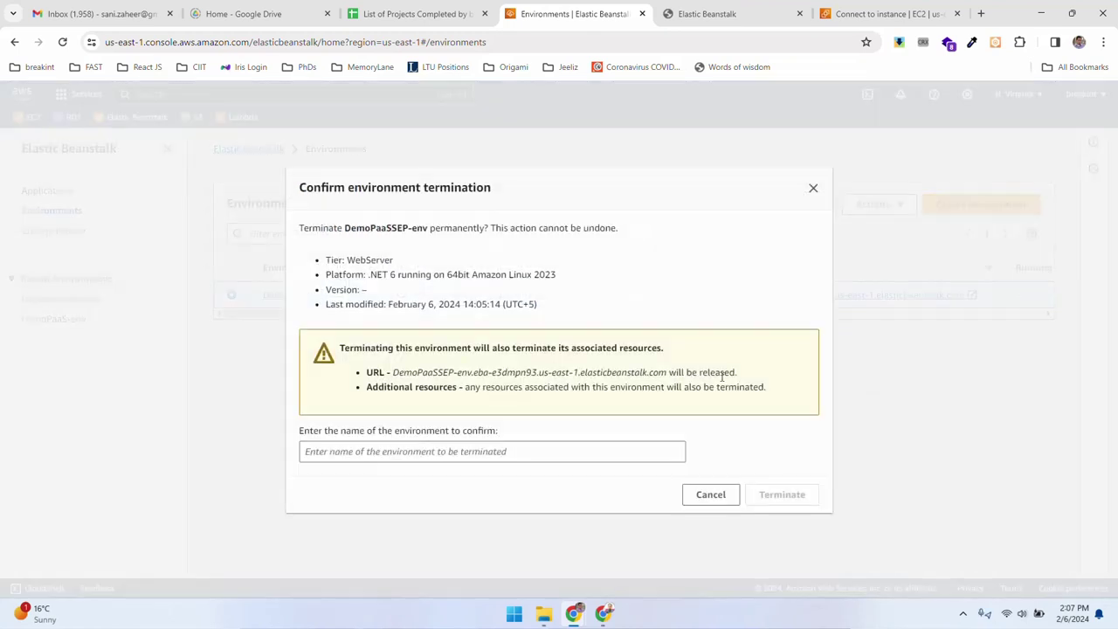
pyautogui.click(568, 454)
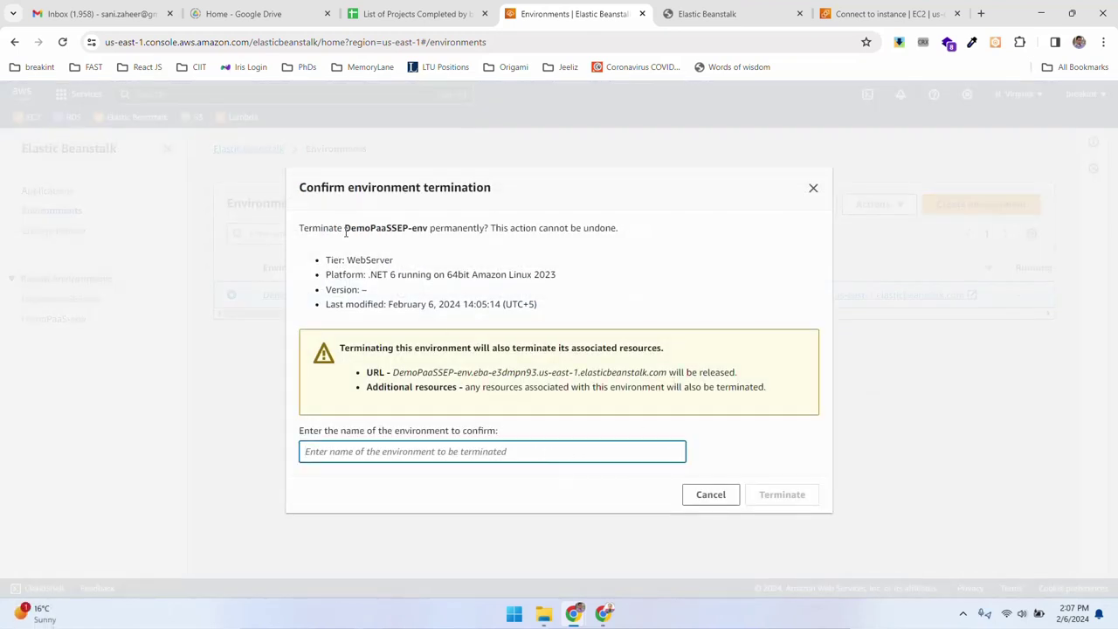
pyautogui.moveTo(345, 228); pyautogui.dragTo(407, 461)
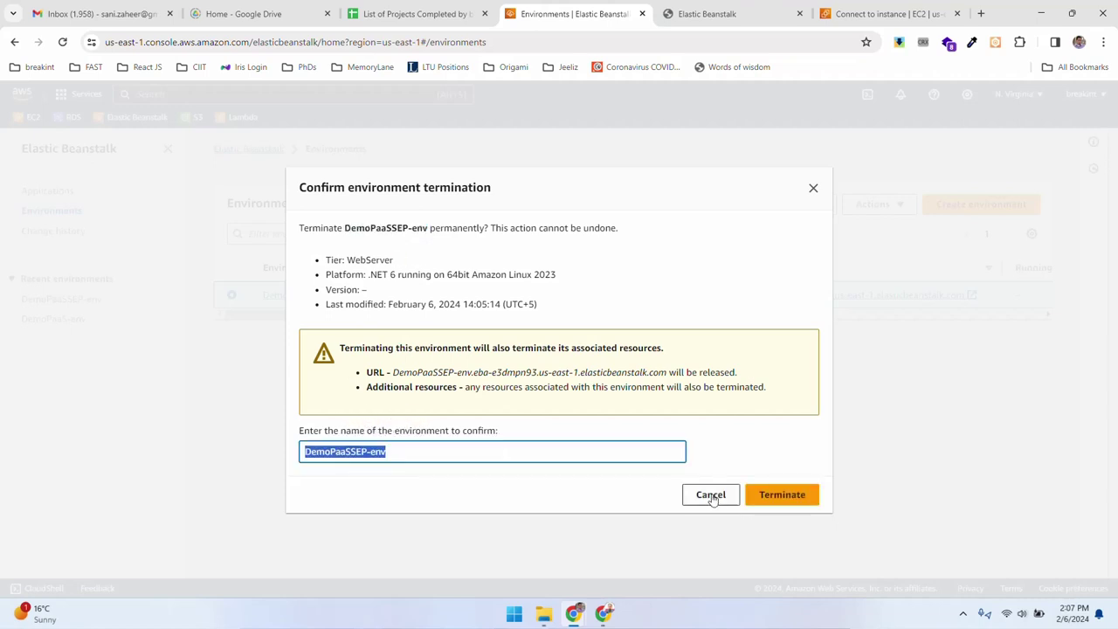
pyautogui.click(779, 495)
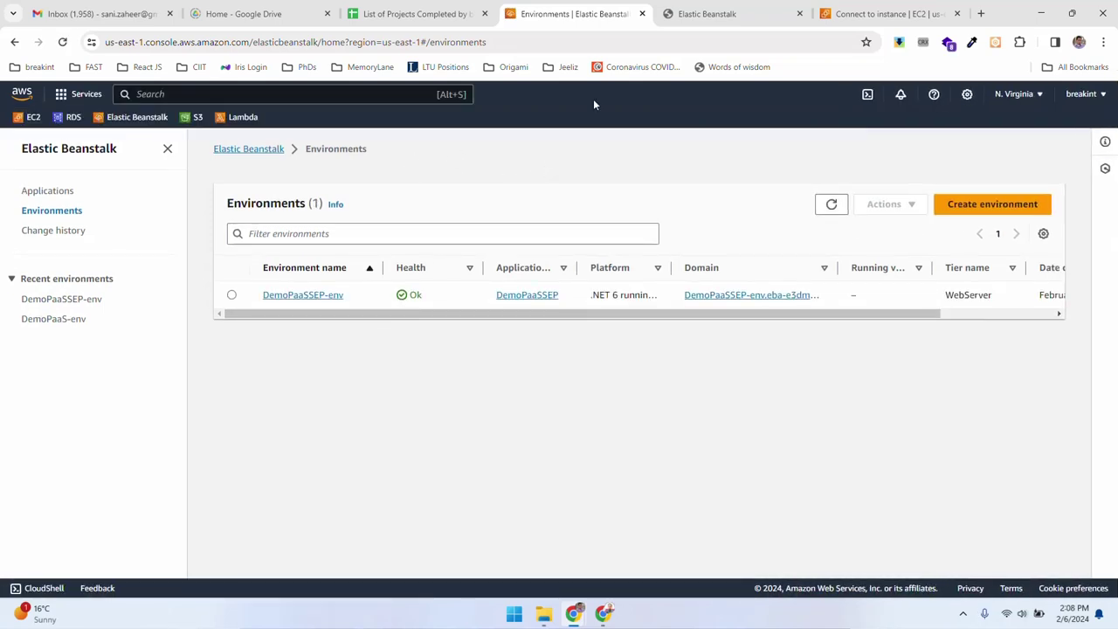
# Reload the sample application page and check the termination's progress in the EC2 instance details and the environments list.
pyautogui.click(743, 13)
pyautogui.click(894, 14)
pyautogui.click(739, 11)
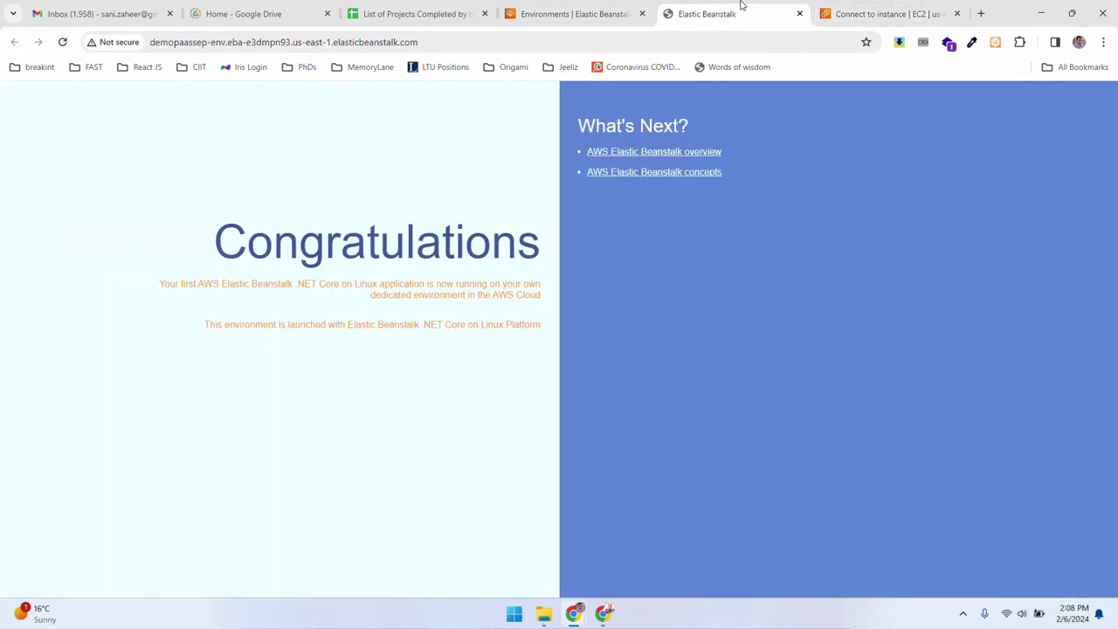
pyautogui.click(63, 43)
pyautogui.click(559, 13)
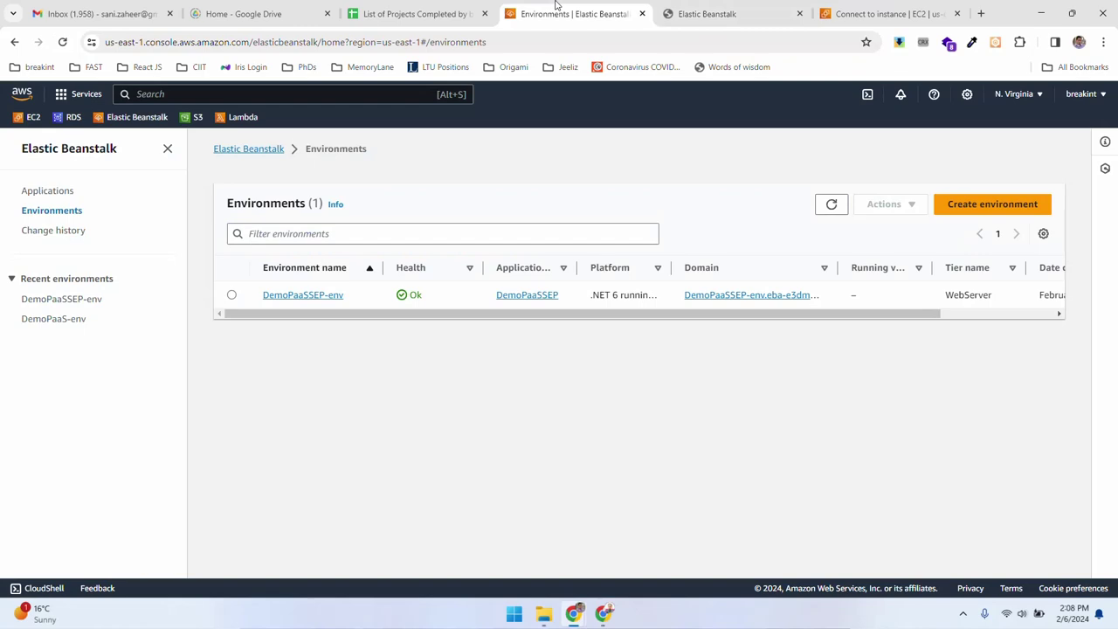
pyautogui.hotkey('ctrl', '6')
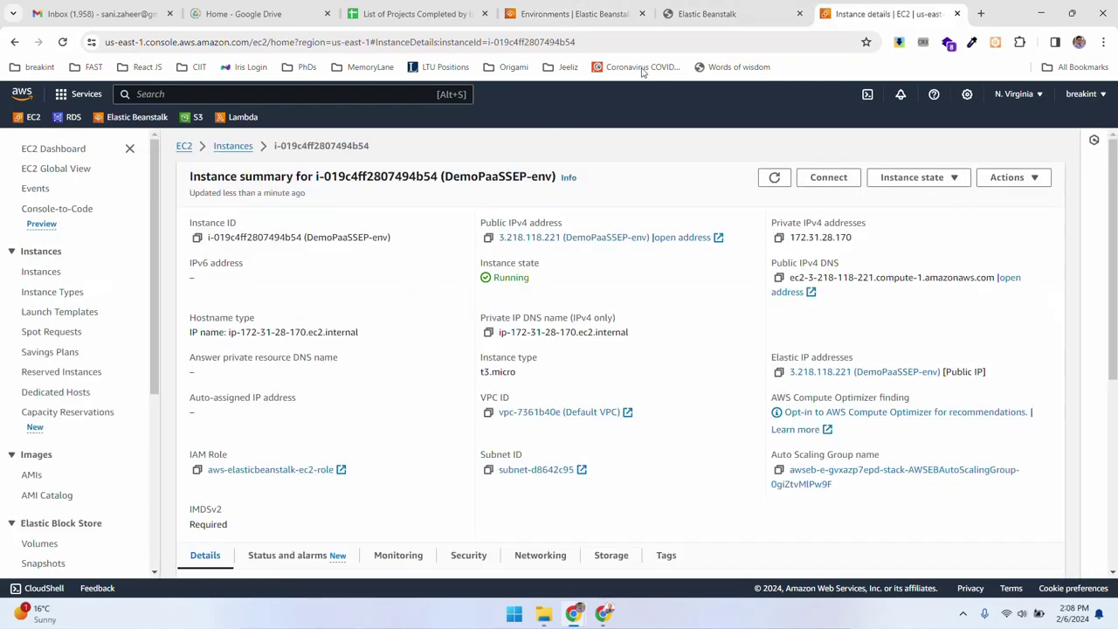
pyautogui.click(743, 8)
pyautogui.click(597, 8)
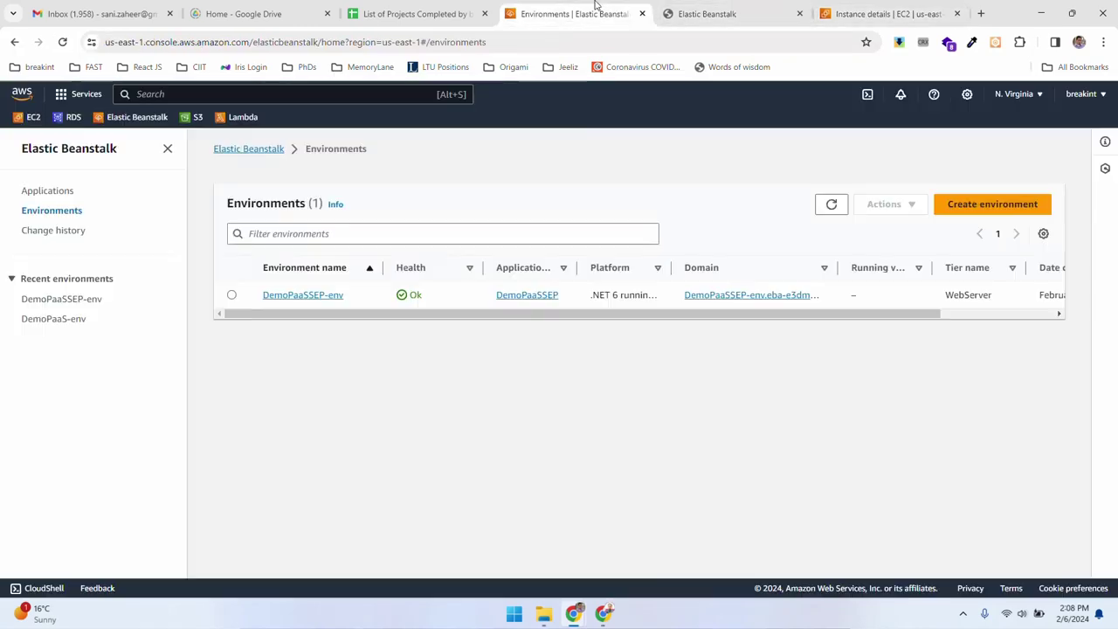
# Compare the sample application's web address with the public IPv4 DNS in the DemoPaaSSEP-env instance details.
pyautogui.click(743, 13)
pyautogui.click(167, 46)
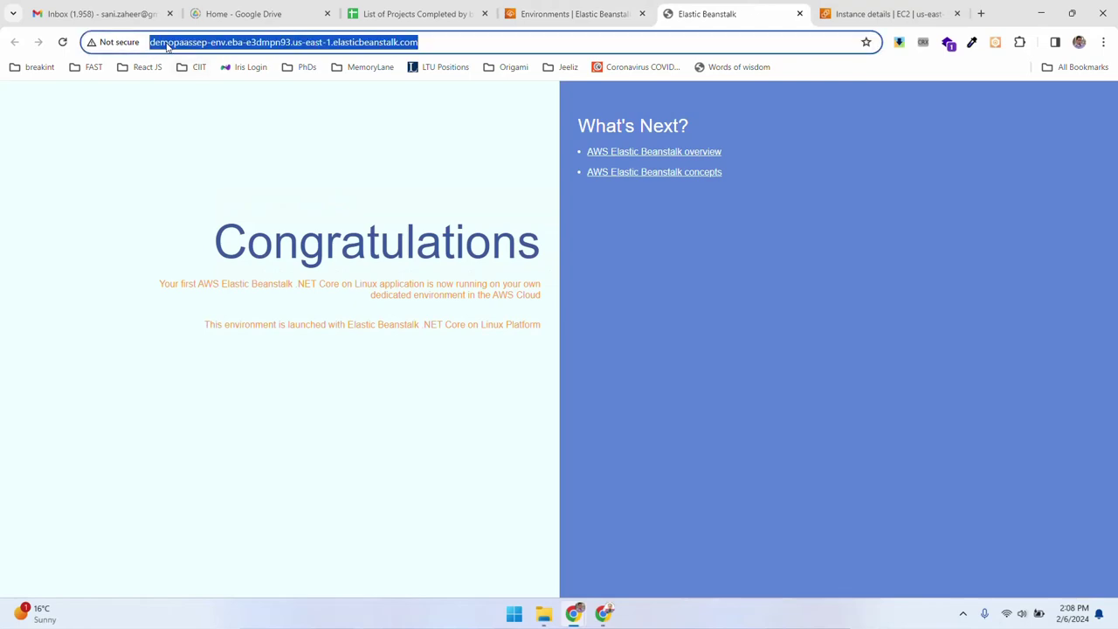
pyautogui.click(597, 10)
pyautogui.click(720, 7)
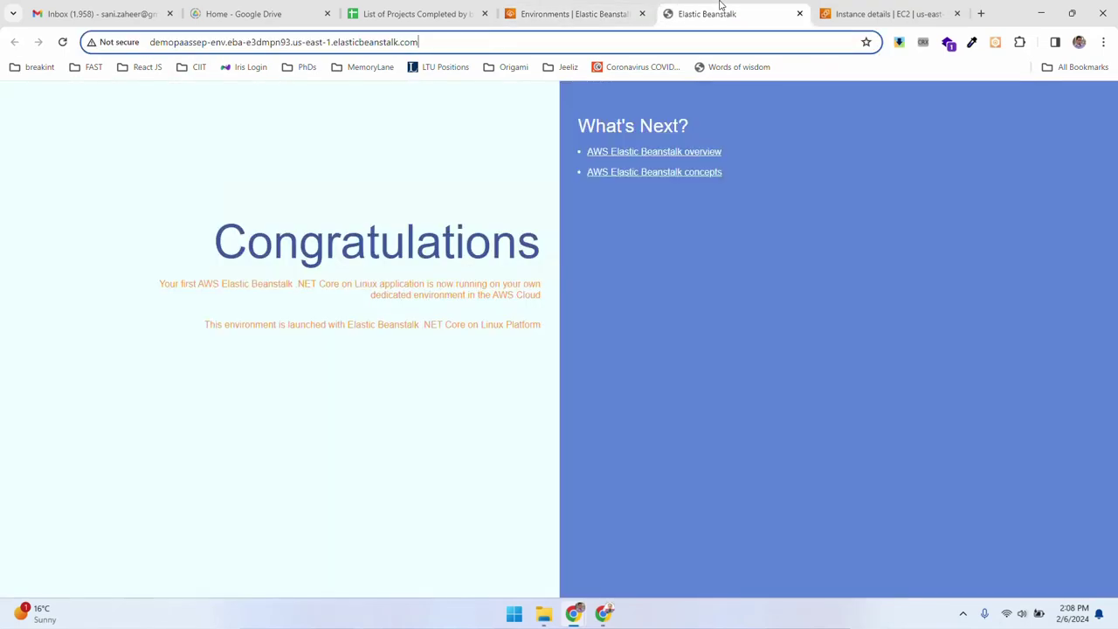
pyautogui.click(852, 7)
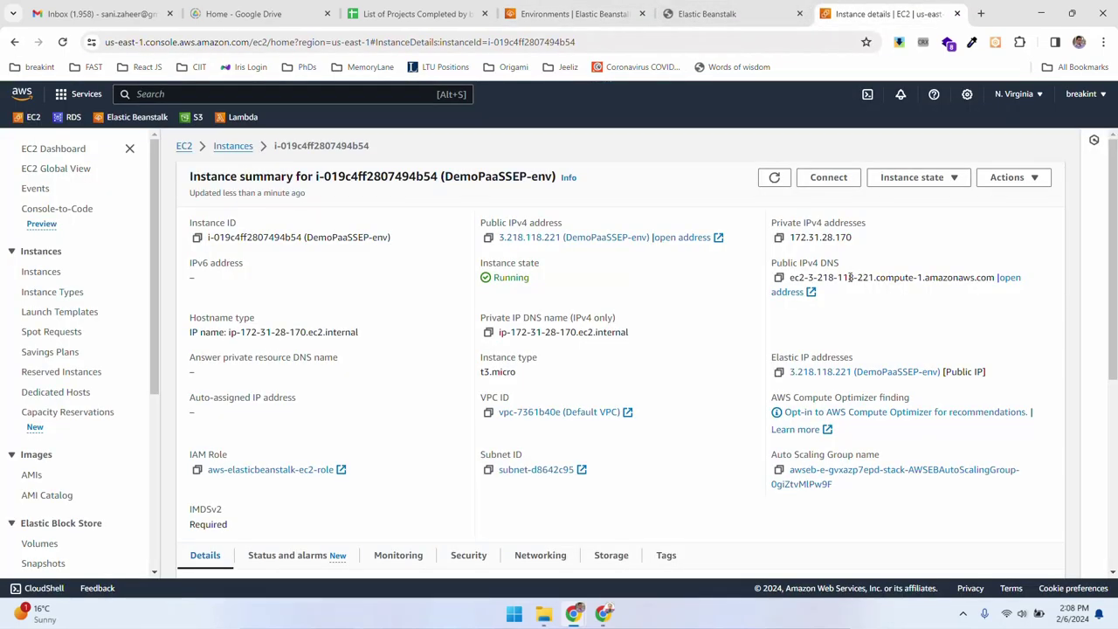
pyautogui.click(717, 7)
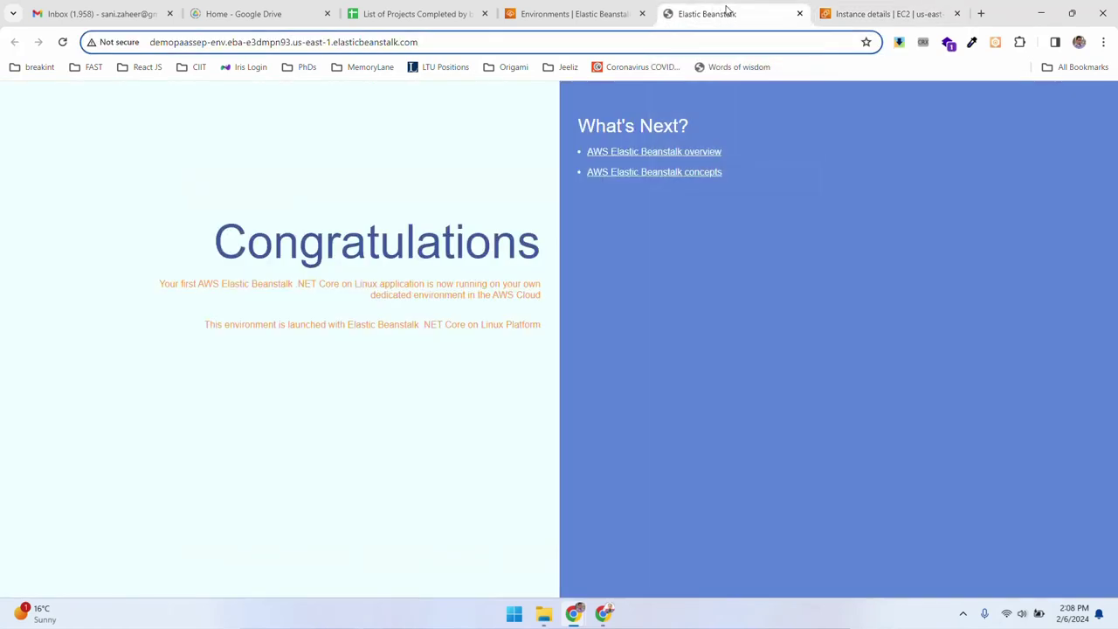
pyautogui.click(569, 11)
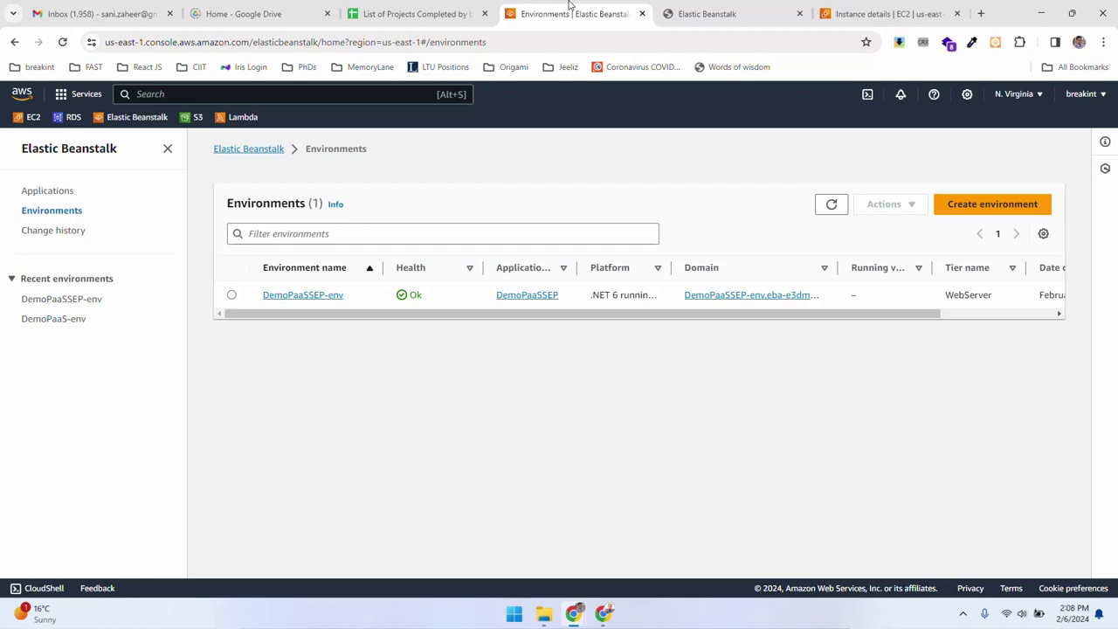
pyautogui.click(739, 7)
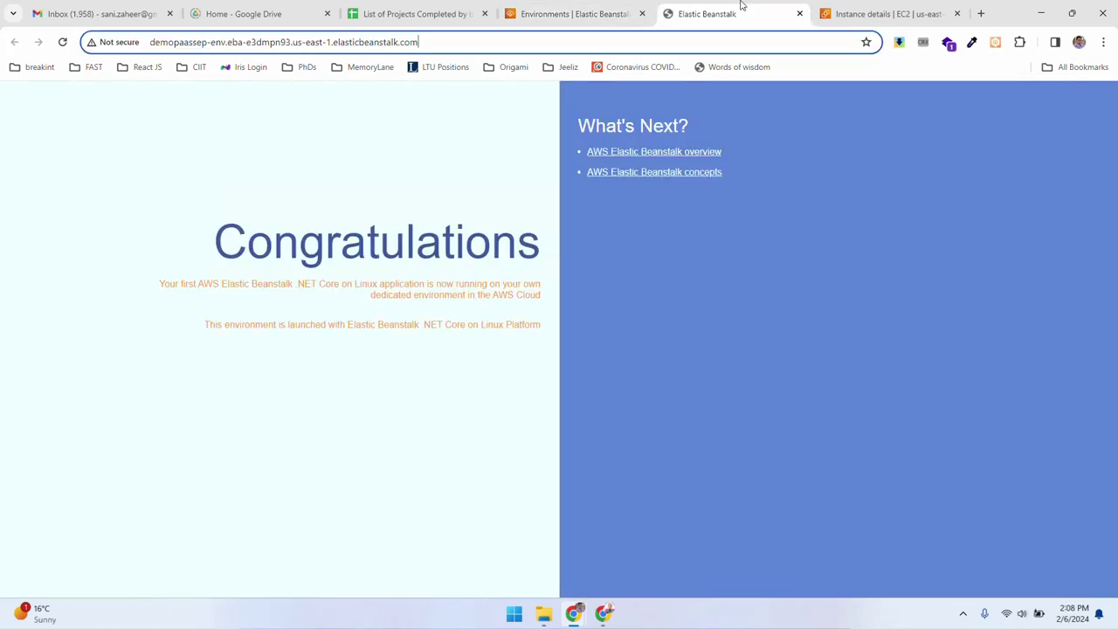
pyautogui.click(863, 10)
pyautogui.moveTo(792, 277); pyautogui.dragTo(994, 280)
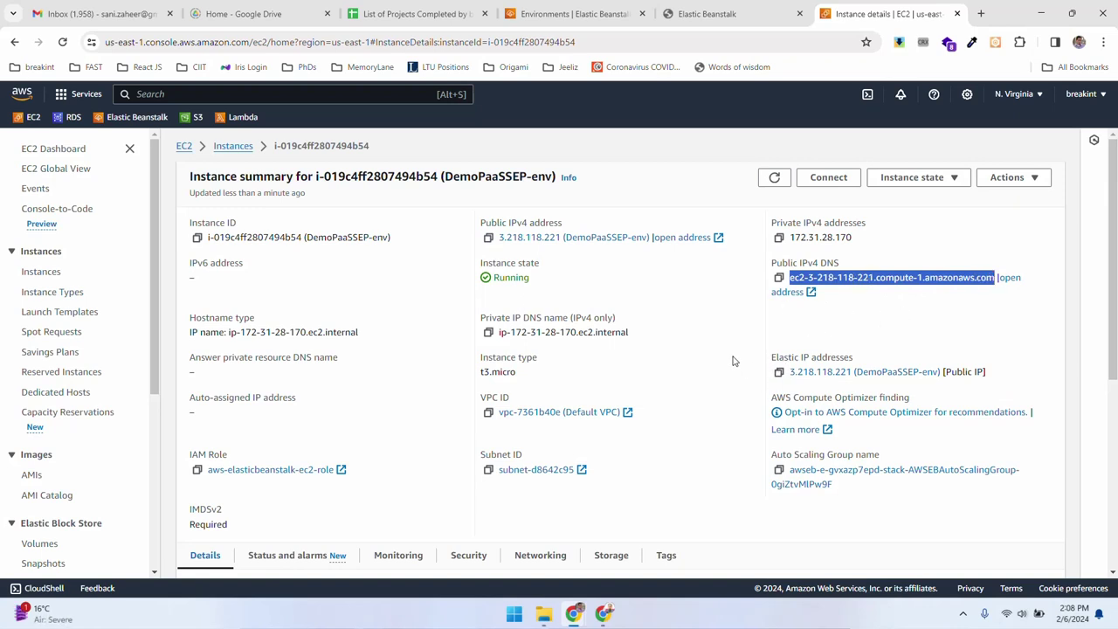
pyautogui.click(905, 305)
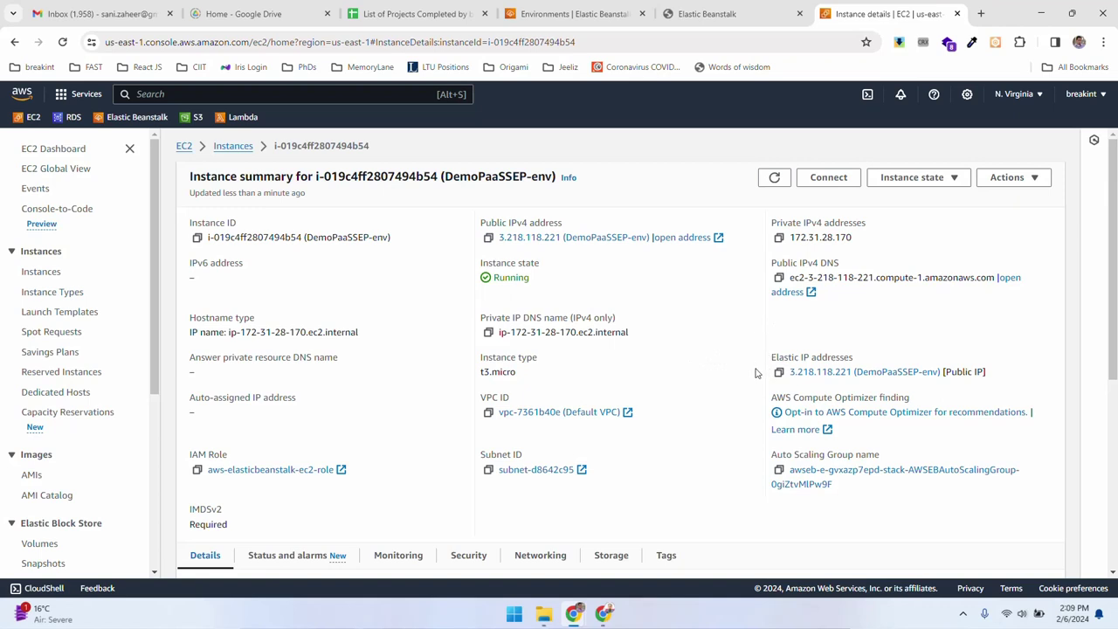
# Recheck the sample application page and the environments list, and return to the DemoPaaSSEP-env instance summary.
pyautogui.scroll(-3, 756, 373)
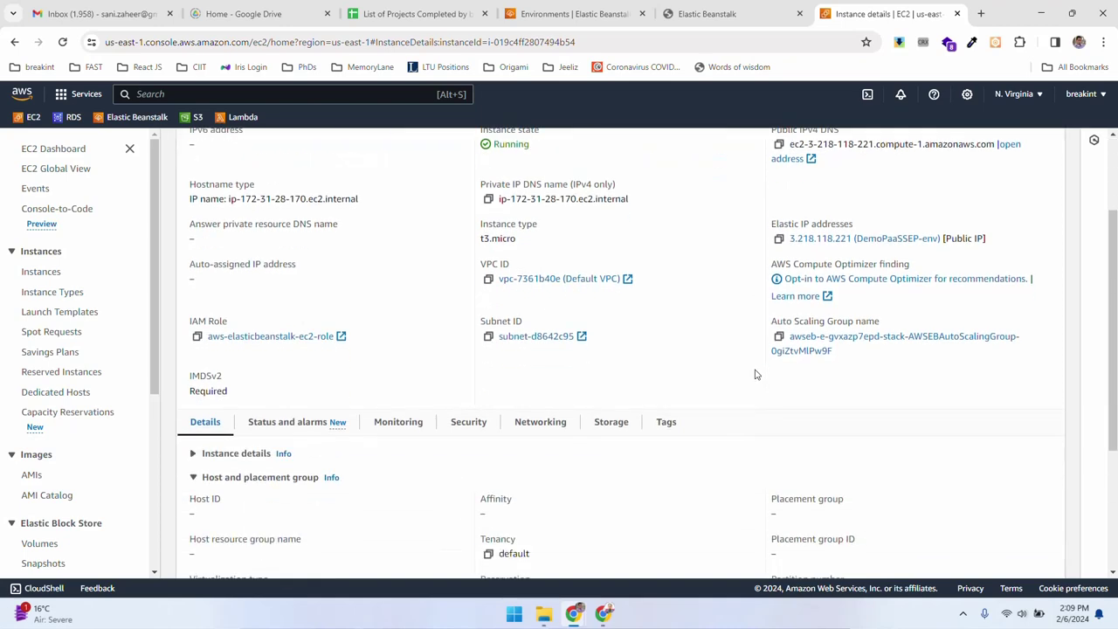
pyautogui.hotkey('ctrl', 'shift', 'Tab')
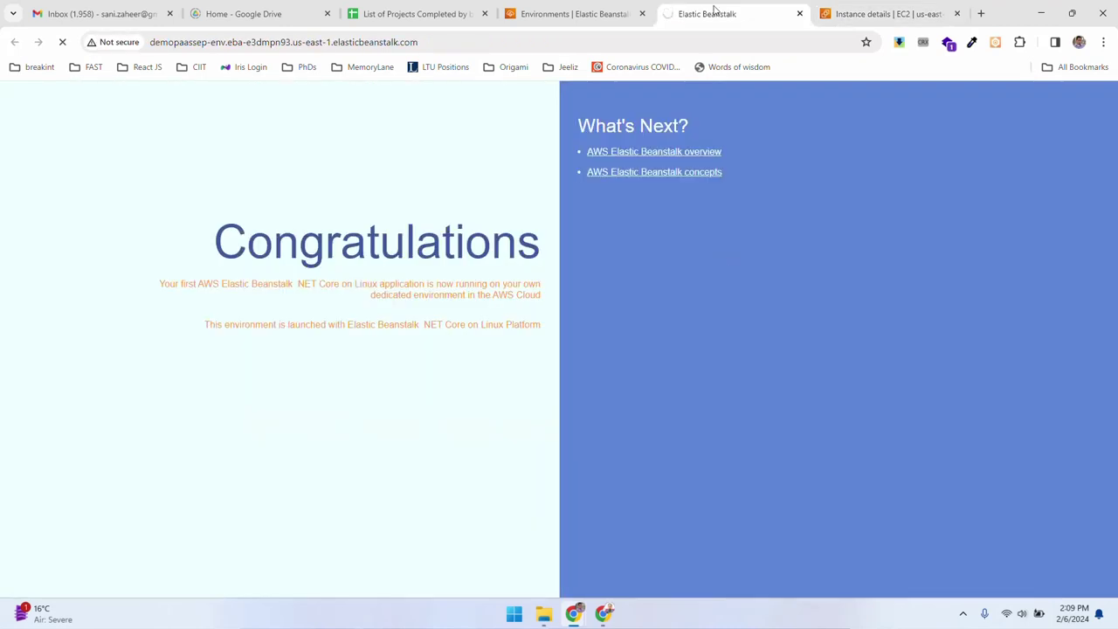
pyautogui.click(592, 7)
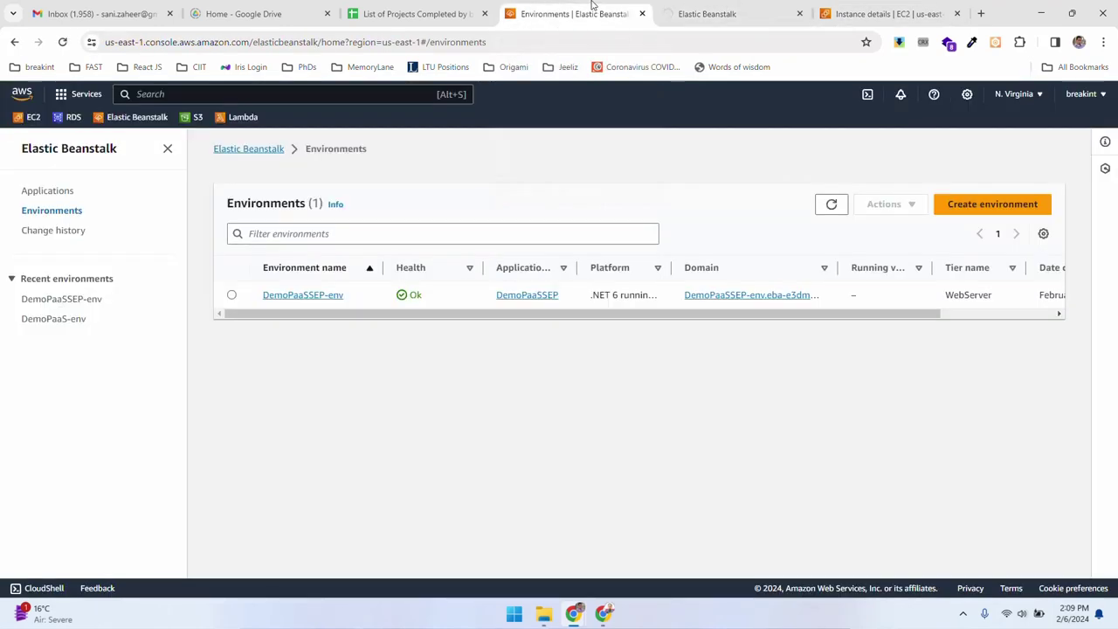
pyautogui.hotkey('ctrl', 'Tab')
pyautogui.hotkey('ctrl', 'Tab')
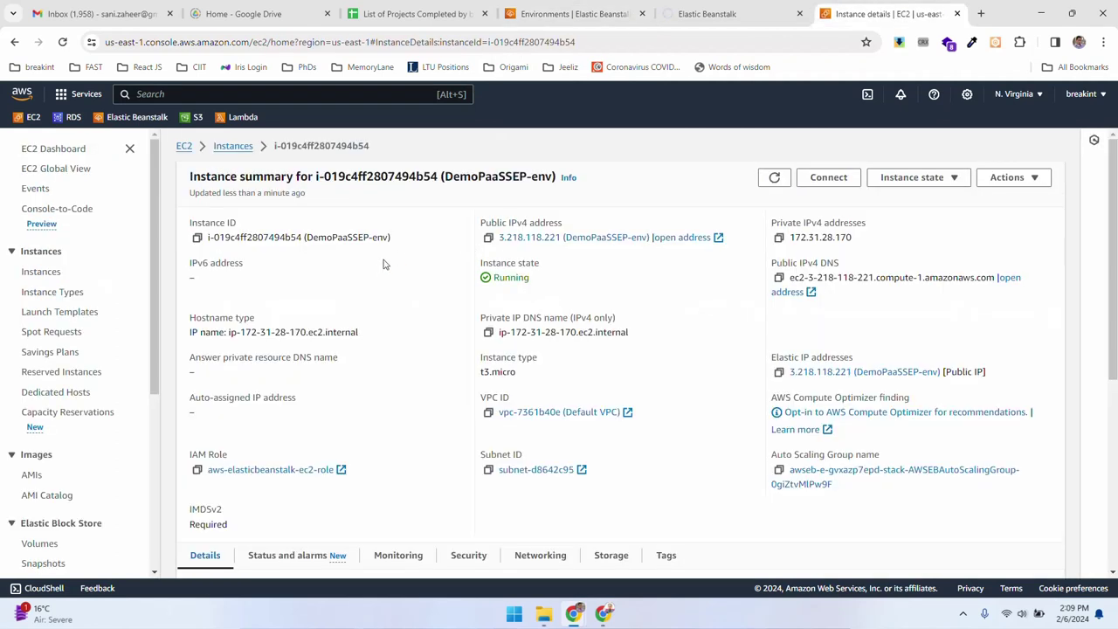
# Open the EC2 instances list and check the instance state of DemoPaaSSEP-env.
pyautogui.click(233, 146)
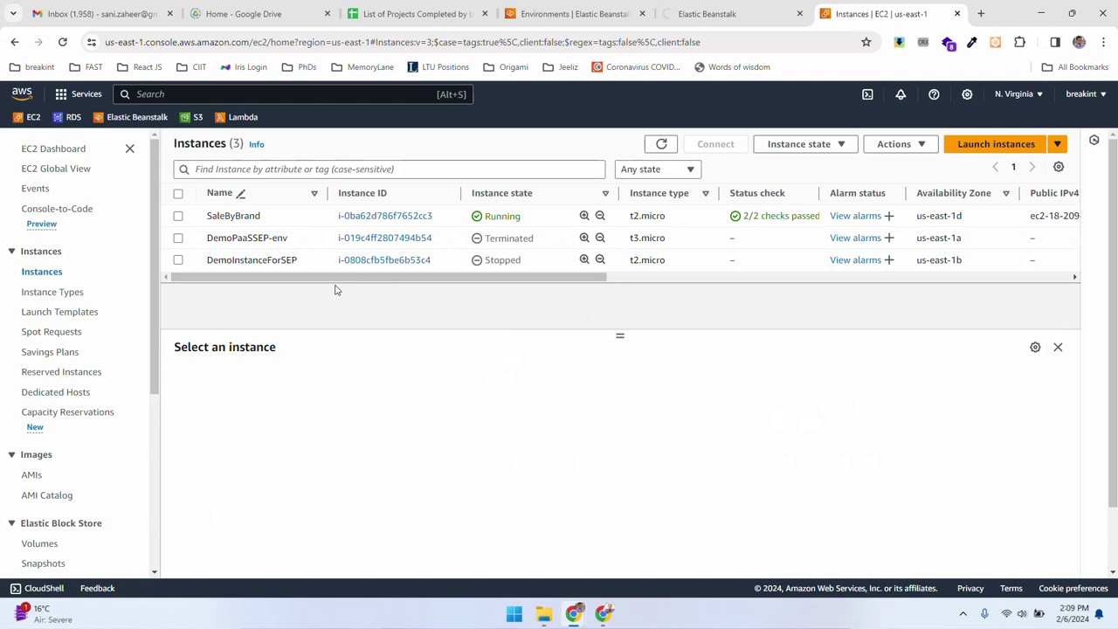
pyautogui.click(178, 238)
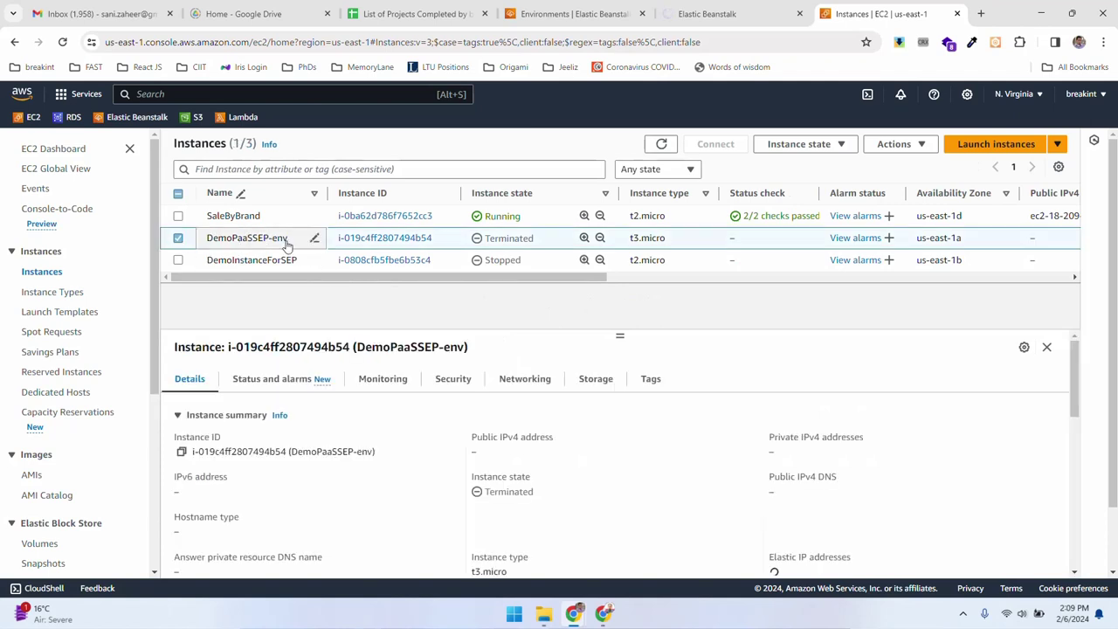
pyautogui.doubleClick(512, 239)
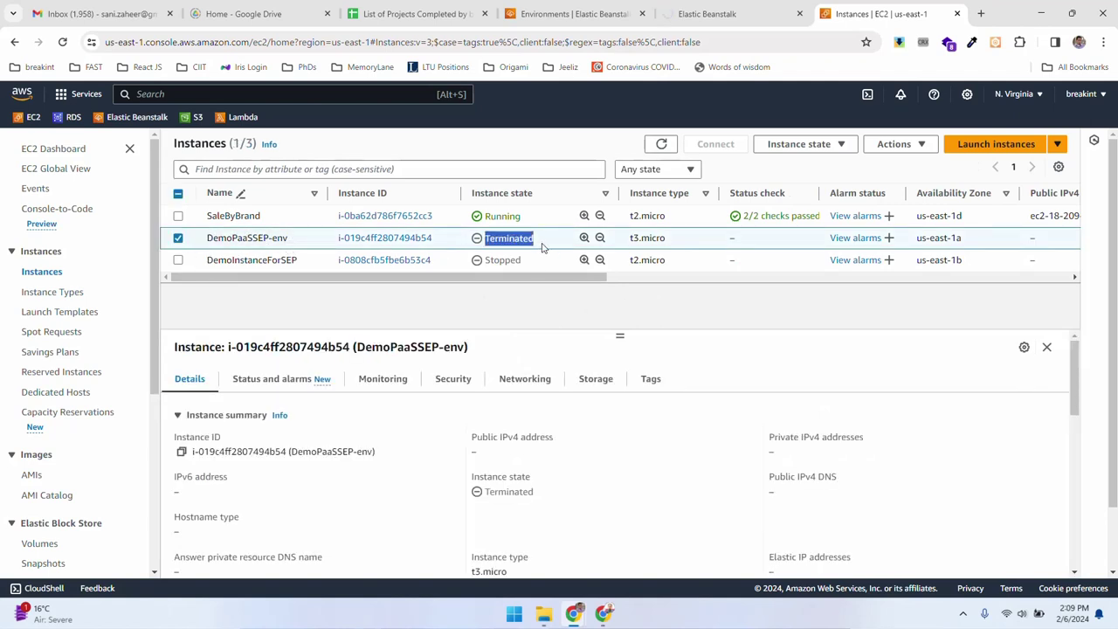
# Check whether the sample application page still loads, against the environments list and the EC2 instances list.
pyautogui.click(729, 10)
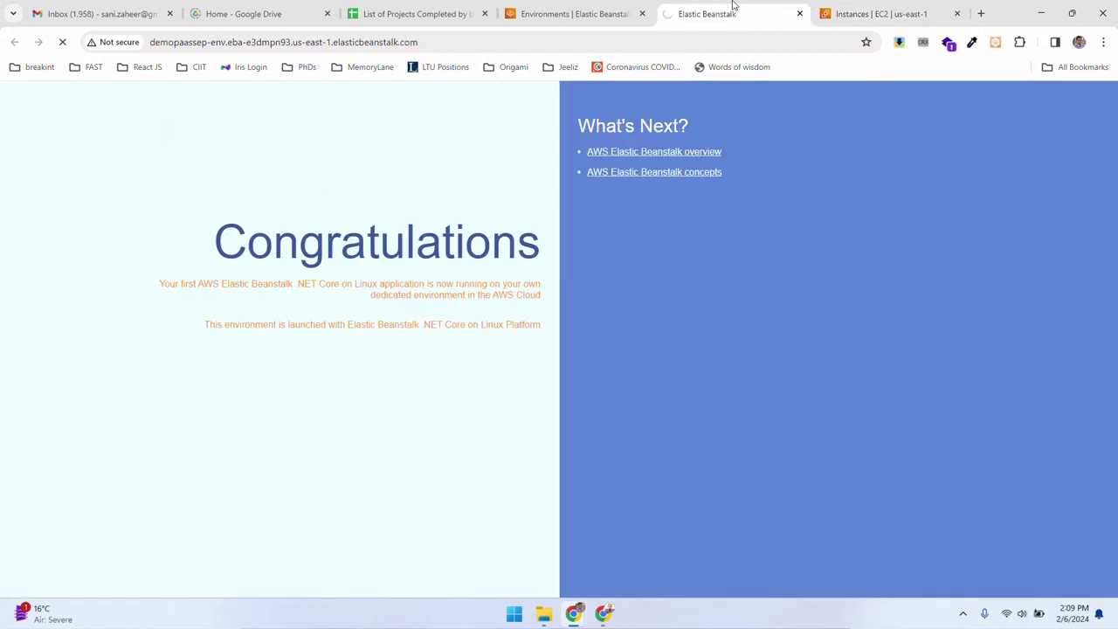
pyautogui.click(569, 7)
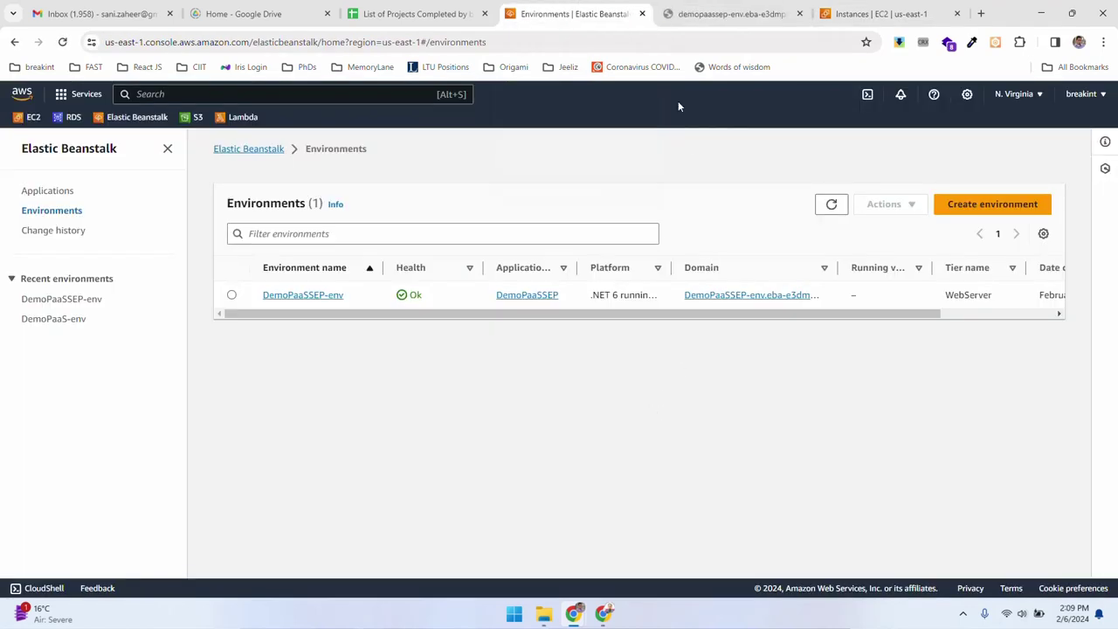
pyautogui.click(725, 13)
pyautogui.click(572, 13)
pyautogui.click(725, 13)
pyautogui.click(878, 13)
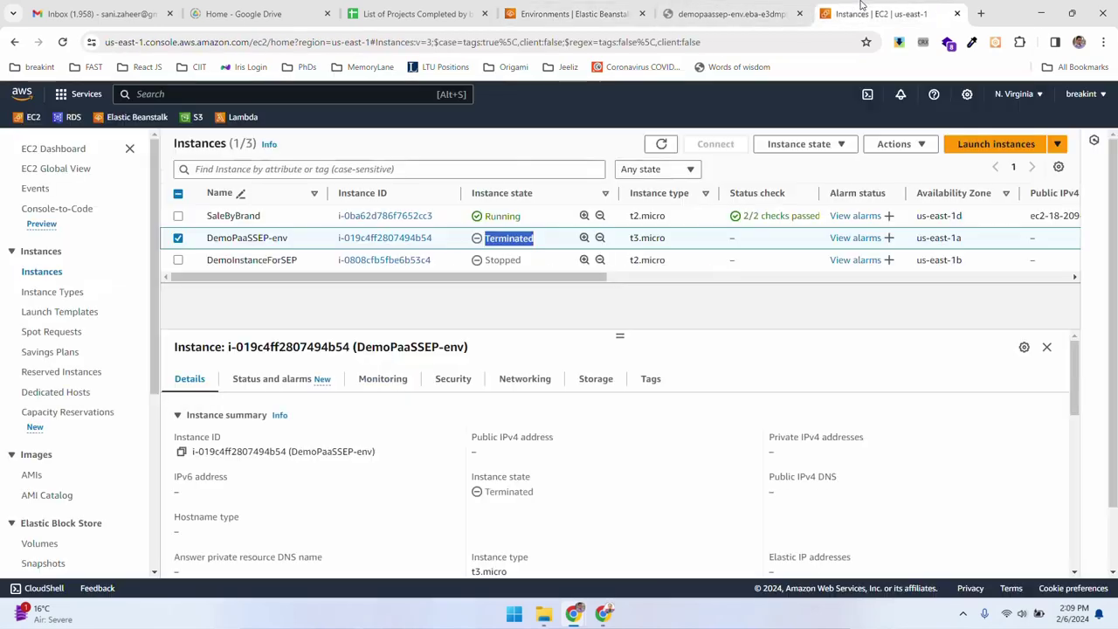
# Open the Elastic IPs list, examine the associated instance of the DemoPaaSSEP-env address, and refresh the list.
pyautogui.scroll(-3, 137, 467)
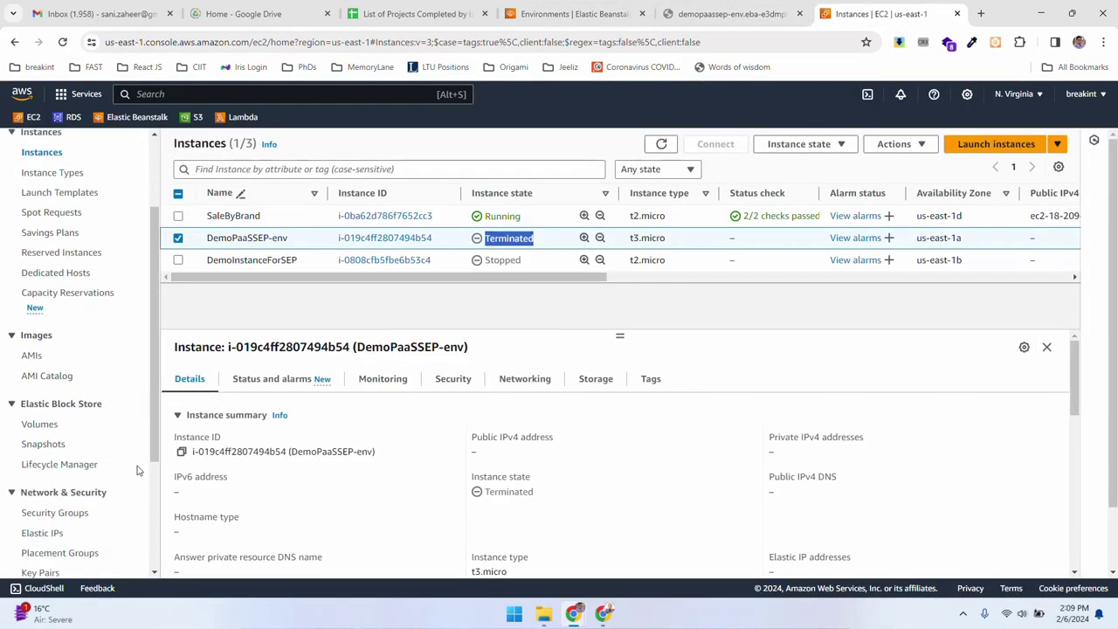
pyautogui.click(43, 346)
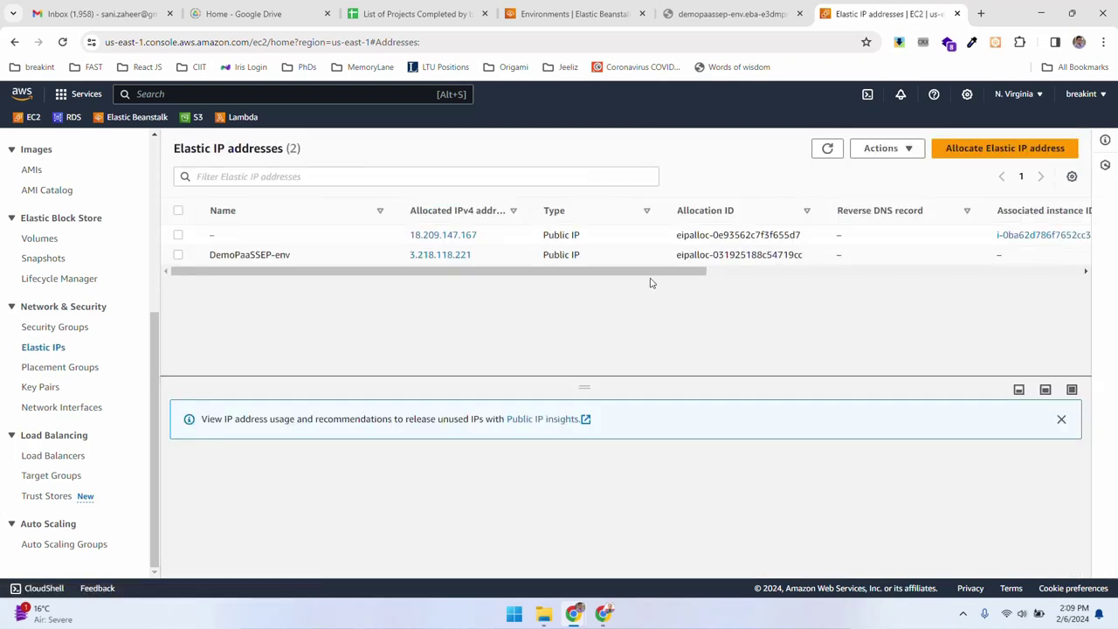
pyautogui.moveTo(649, 282); pyautogui.dragTo(808, 305)
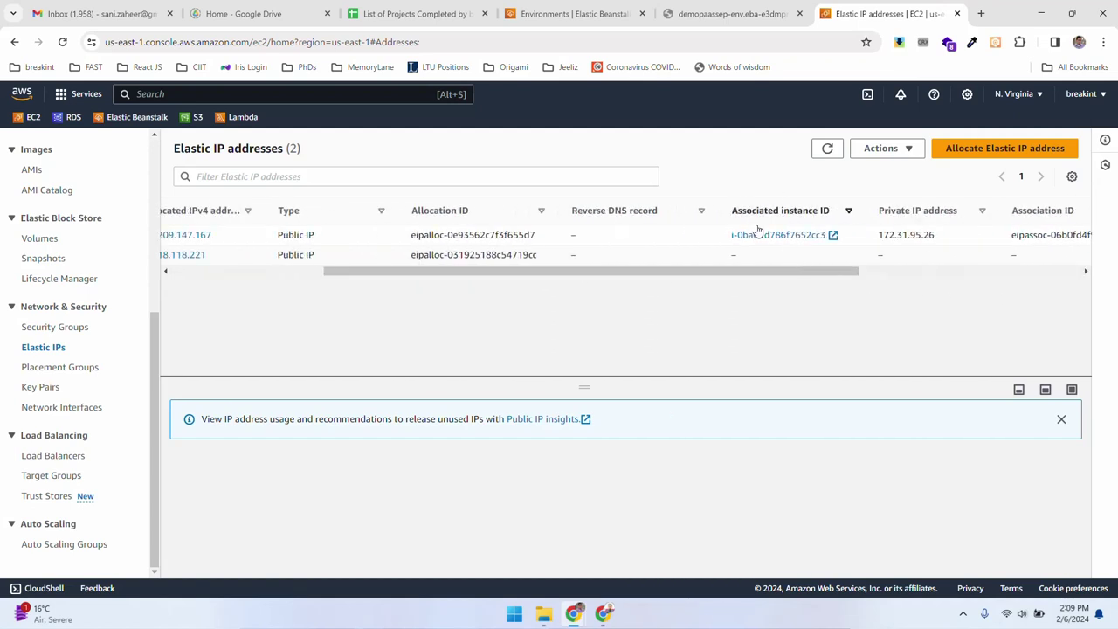
pyautogui.moveTo(761, 270); pyautogui.dragTo(511, 292)
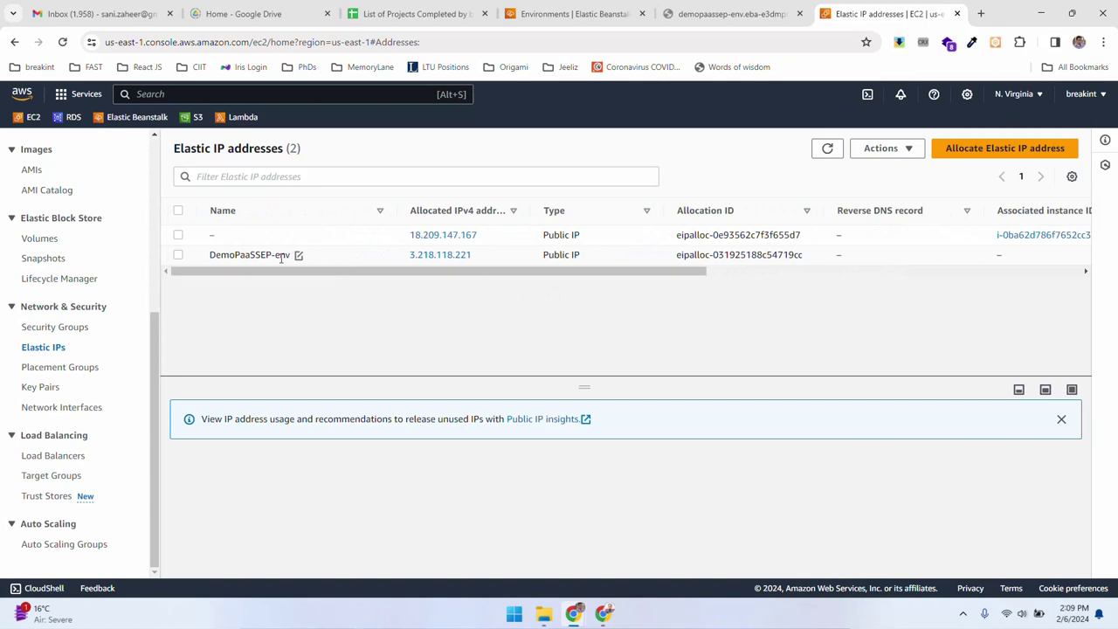
pyautogui.click(827, 148)
# Check the sample application page again and close its browser tab.
pyautogui.click(732, 14)
pyautogui.click(587, 9)
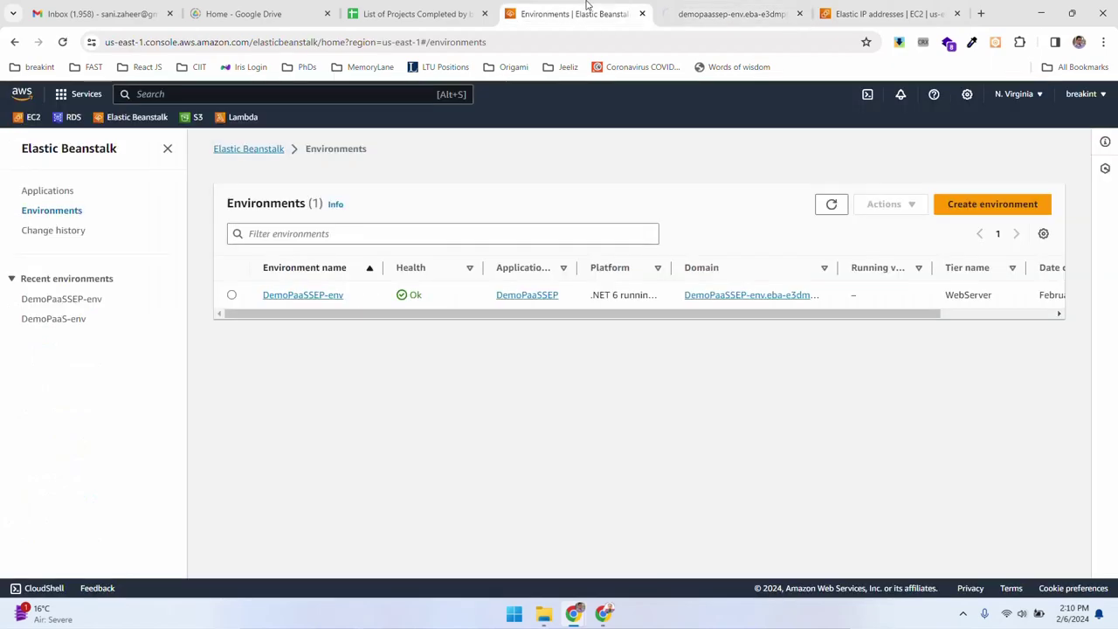
pyautogui.click(699, 14)
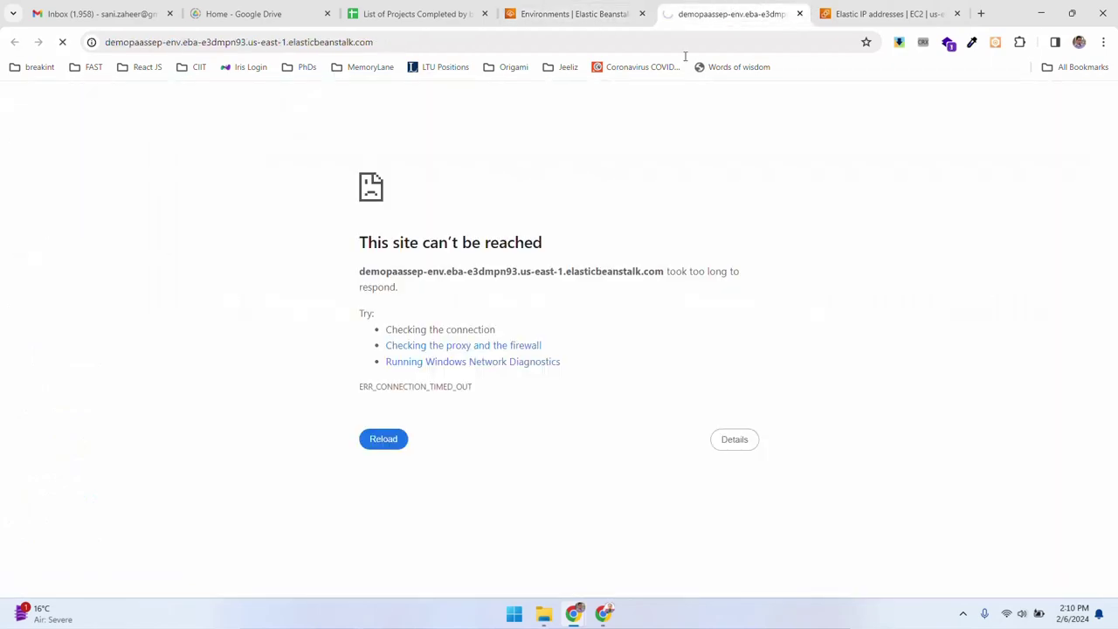
pyautogui.click(799, 14)
# Refresh the Elastic Beanstalk environments list and check the health of DemoPaaSSEP-env.
pyautogui.click(607, 7)
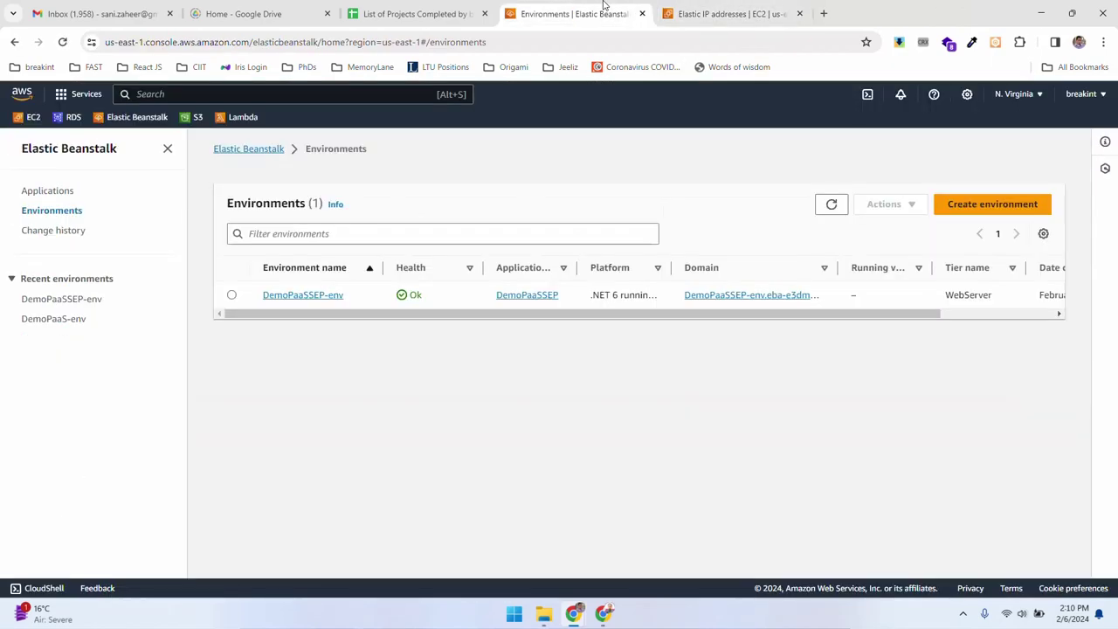
pyautogui.click(820, 206)
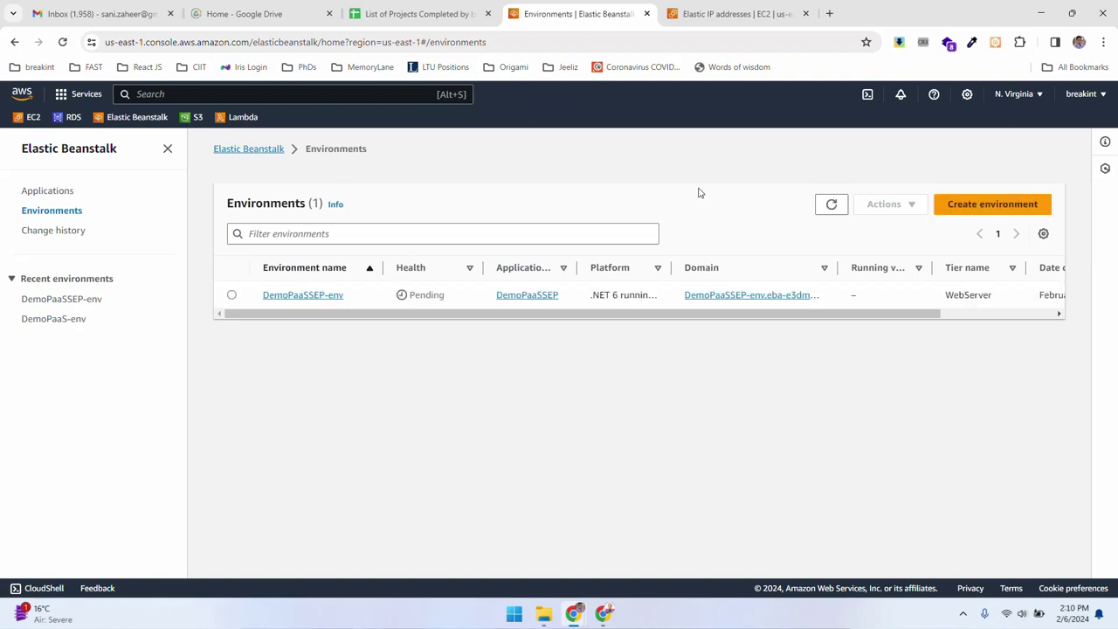
pyautogui.moveTo(409, 297); pyautogui.dragTo(469, 304)
pyautogui.click(477, 365)
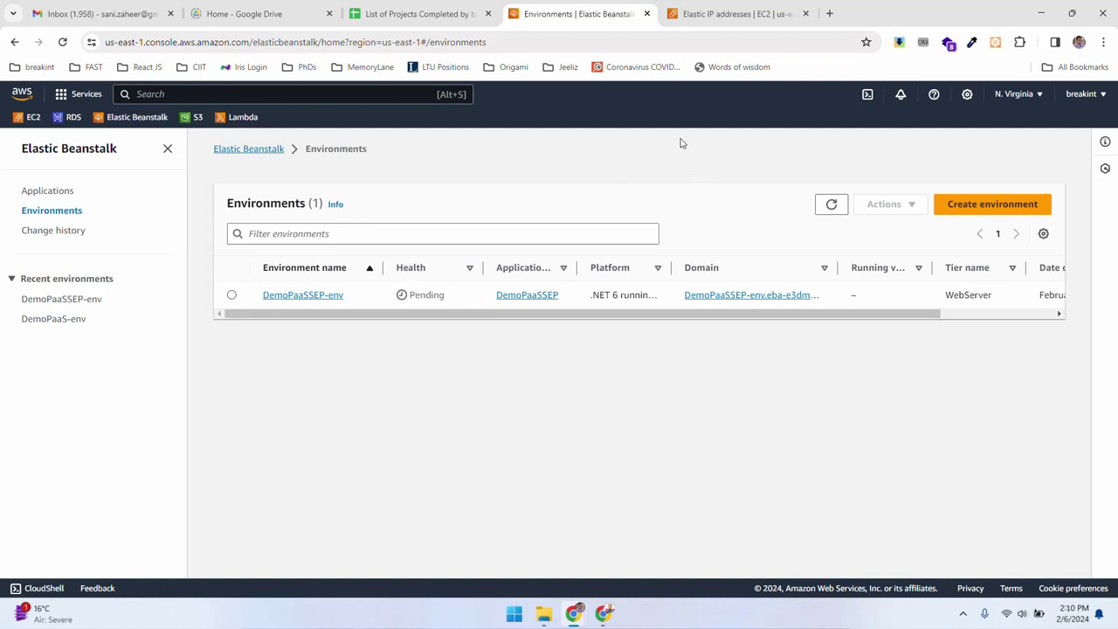